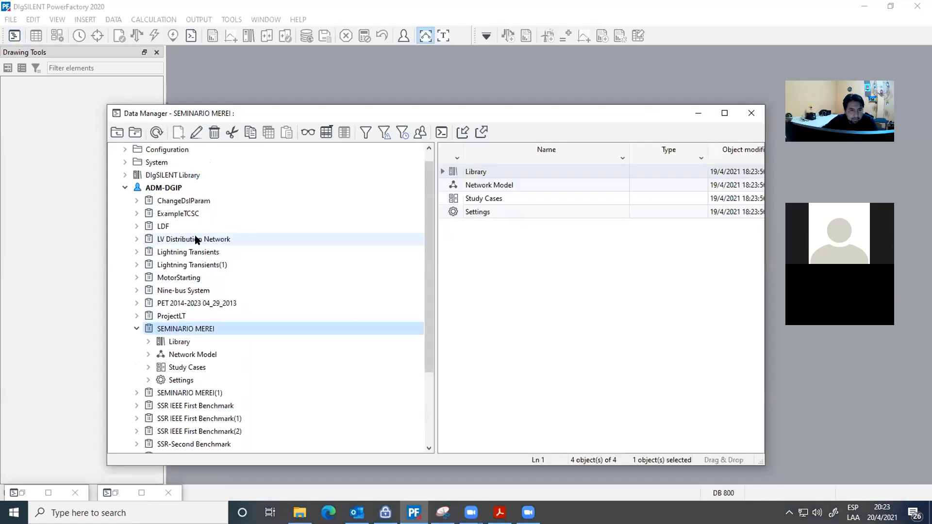
left_click(160, 189)
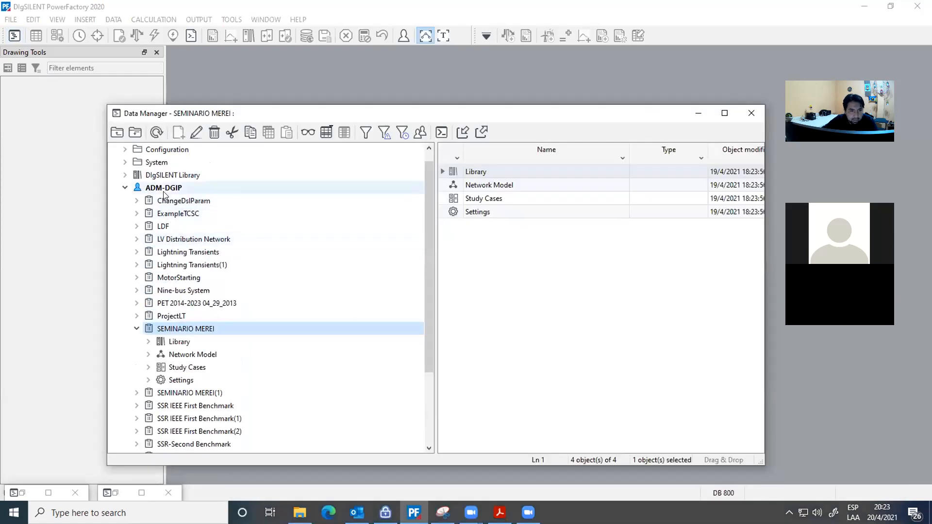
right_click(164, 193)
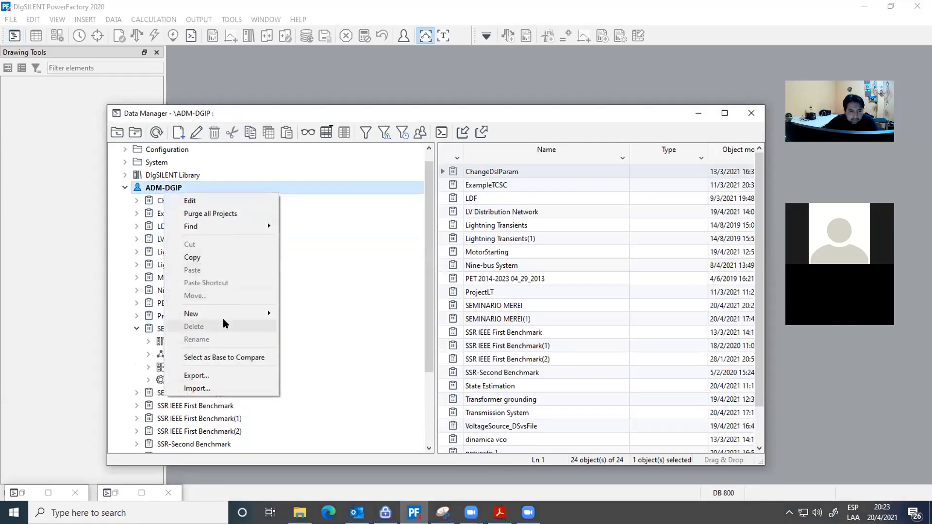
left_click(212, 390)
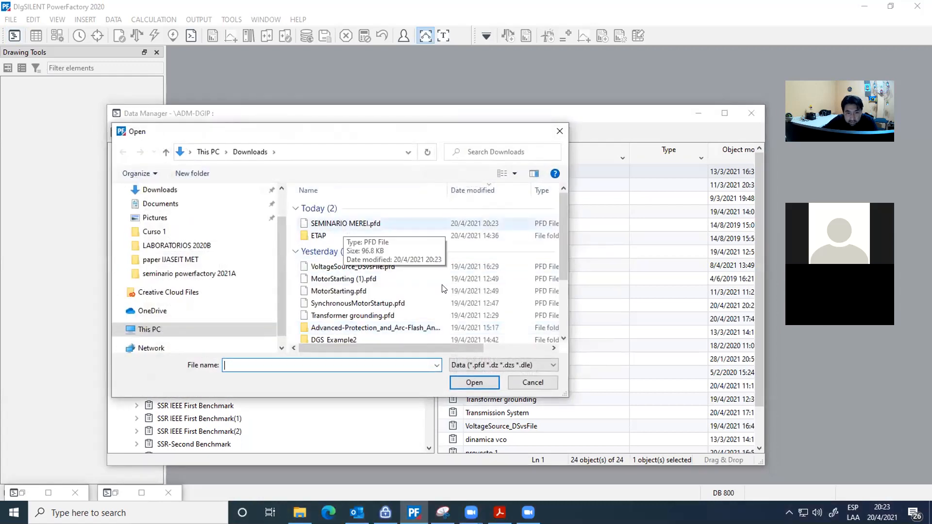
left_click(513, 385)
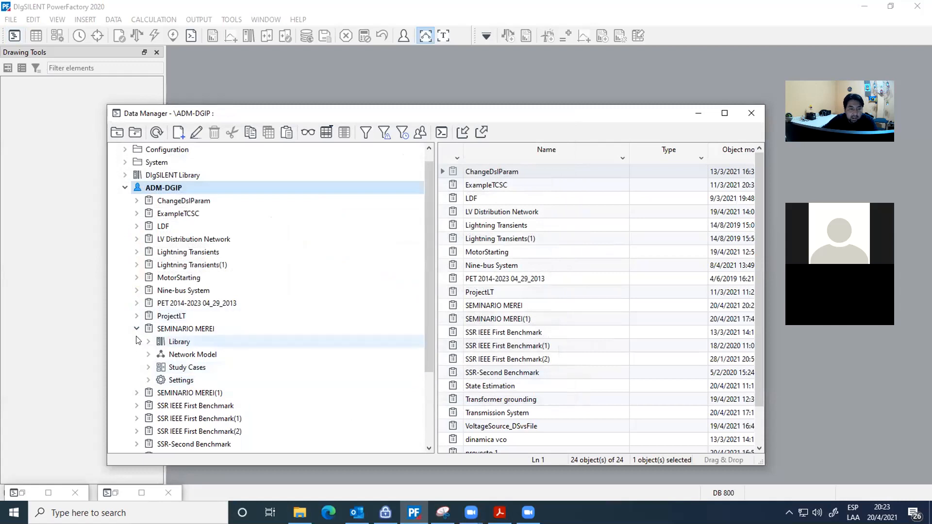
- Collapse the SEMINARIO MEREI project, clear away the extra Data Manager window and open a fresh Data Manager
left_click(138, 329)
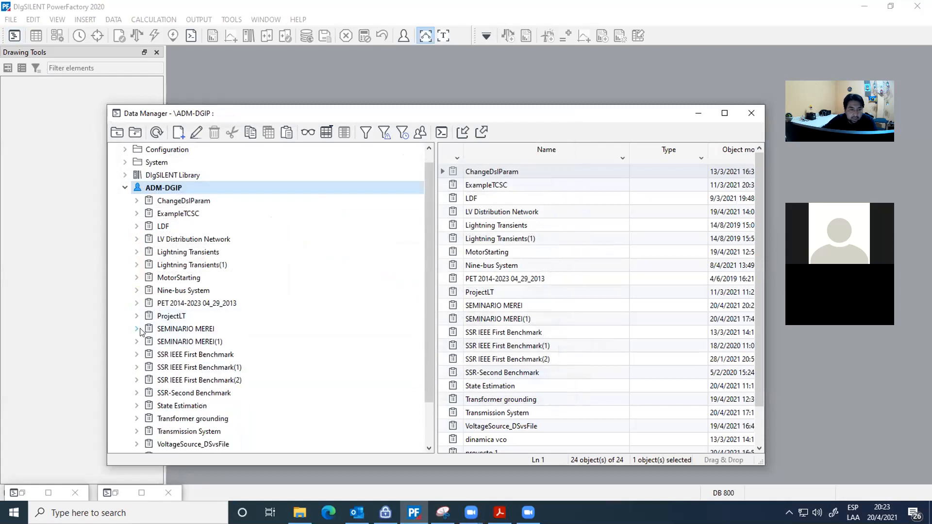
left_click(698, 113)
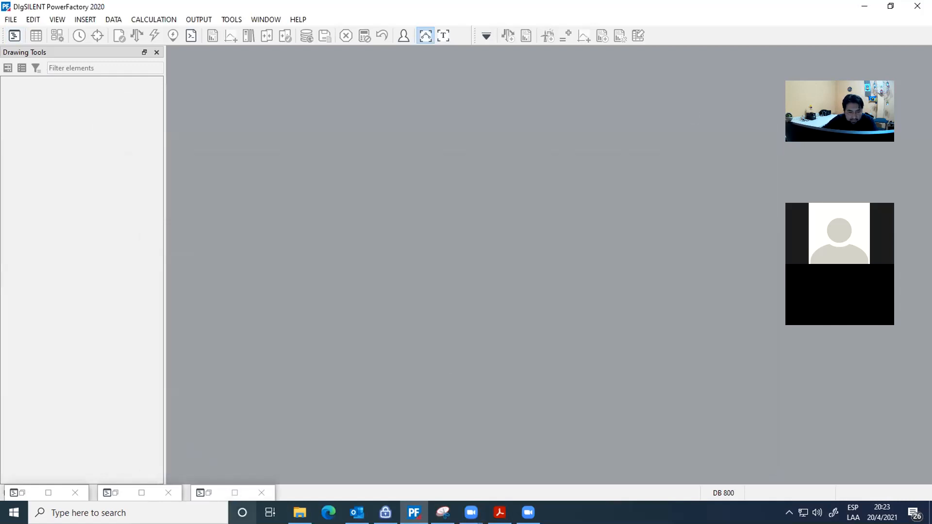
left_click(170, 493)
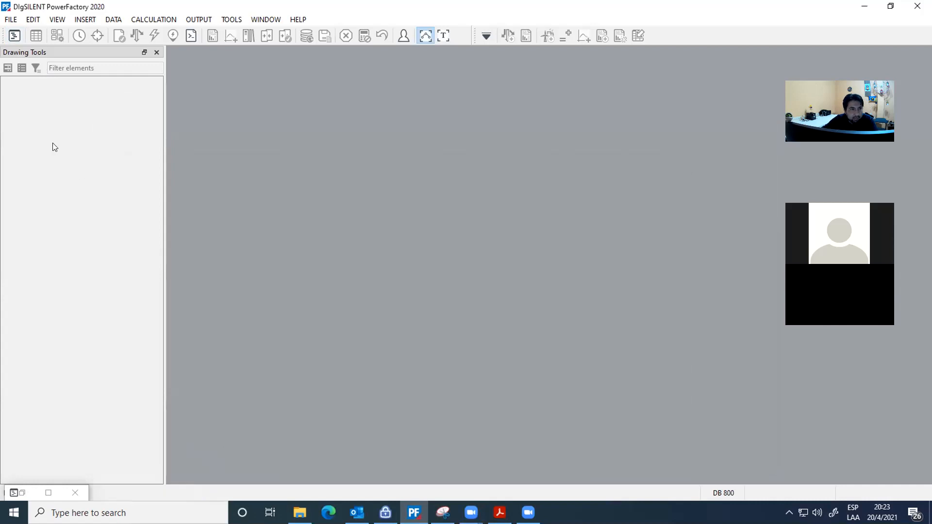
left_click(14, 36)
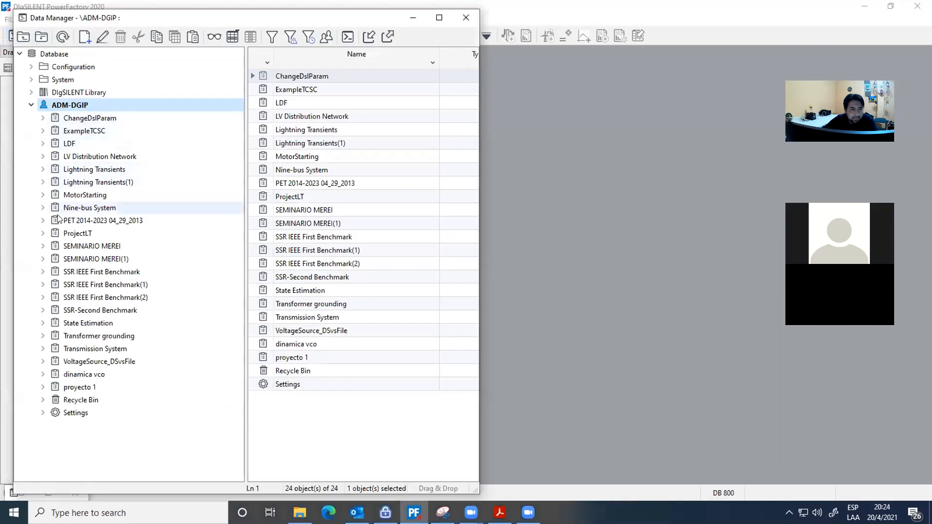
left_click(358, 513)
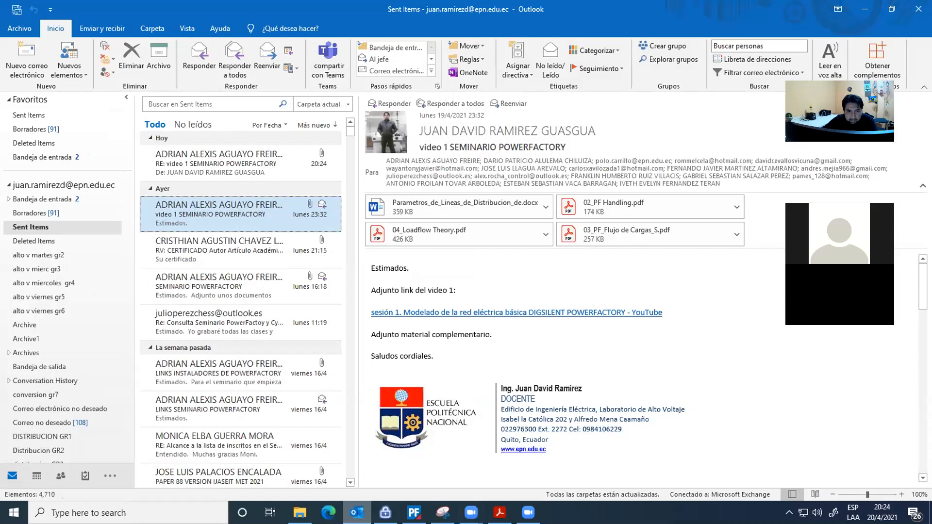
left_click(271, 170)
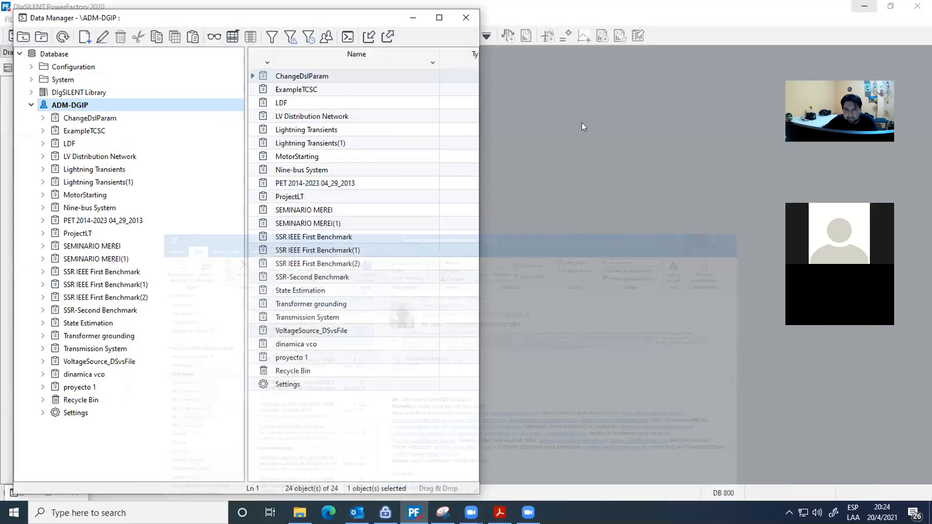
left_click(864, 9)
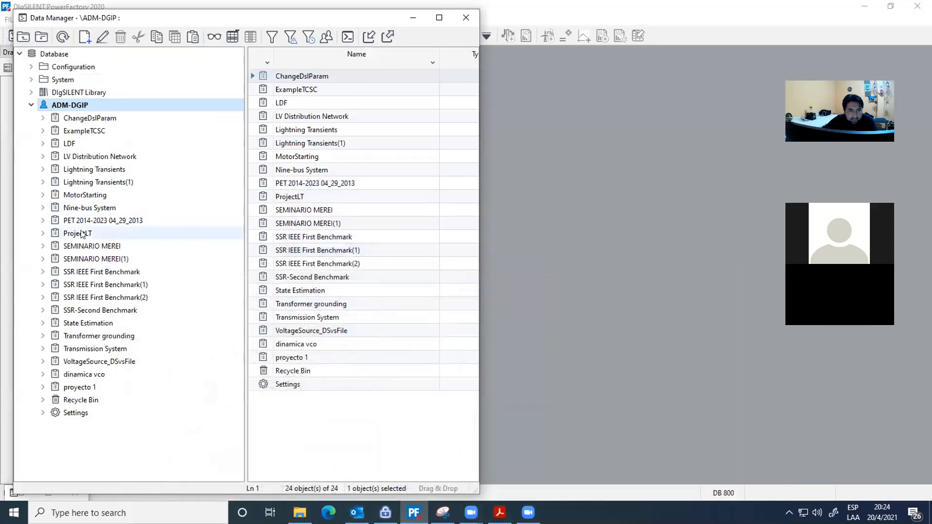
- Activate the SEMINARIO MEREI project and minimise the Data Manager to reveal its Grid 3 diagram
left_click(58, 251)
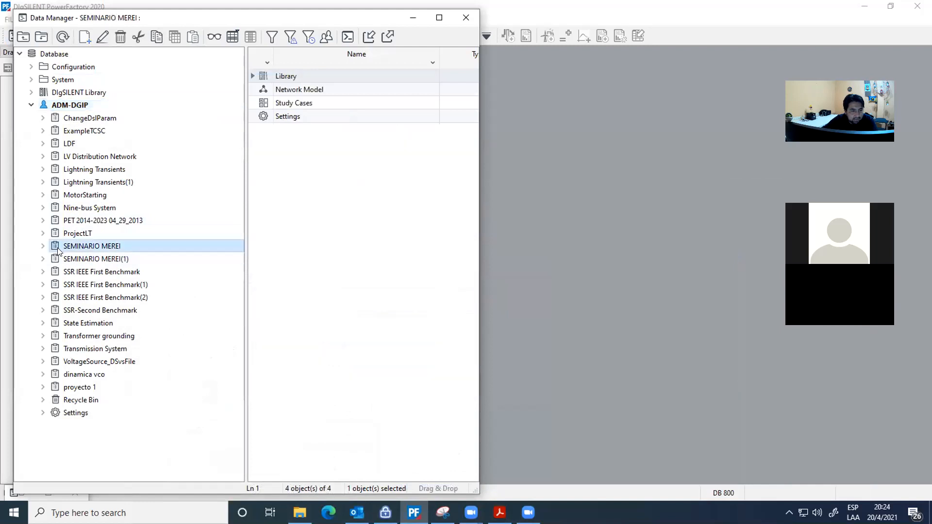
right_click(58, 251)
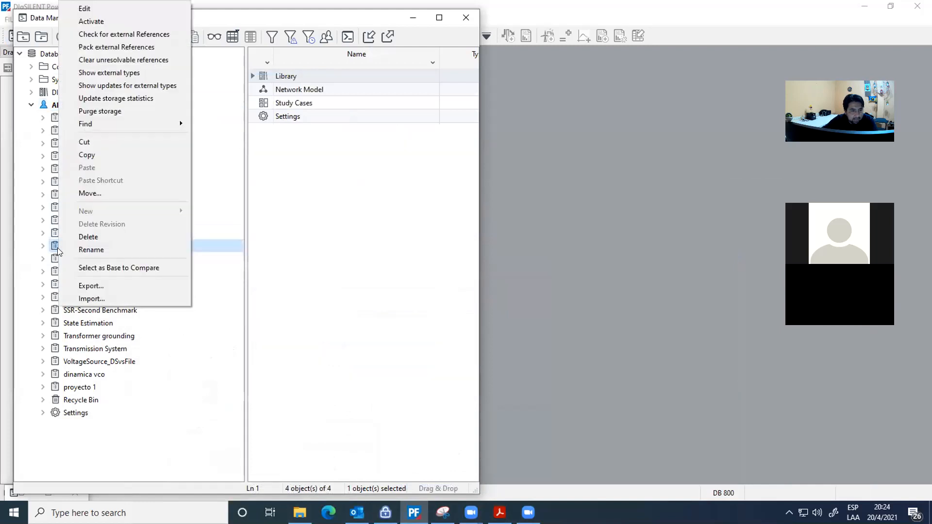
left_click(106, 25)
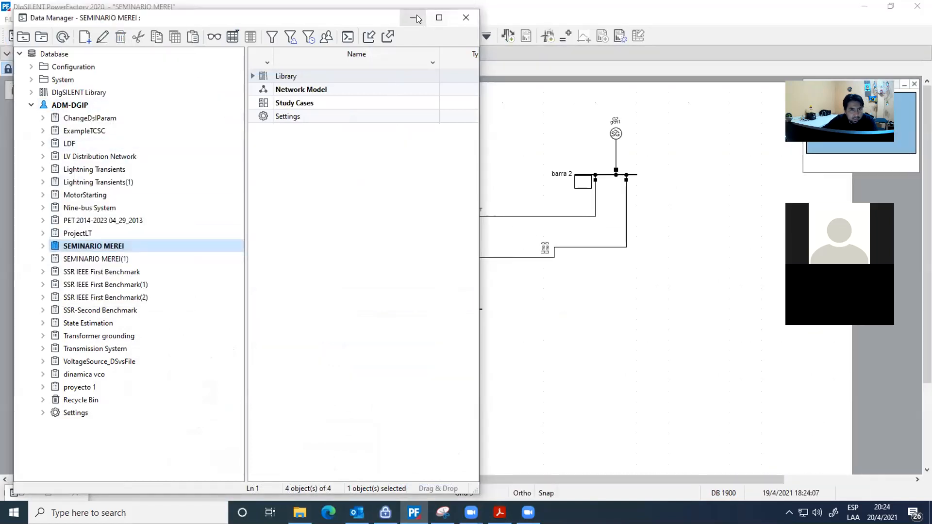
left_click(416, 18)
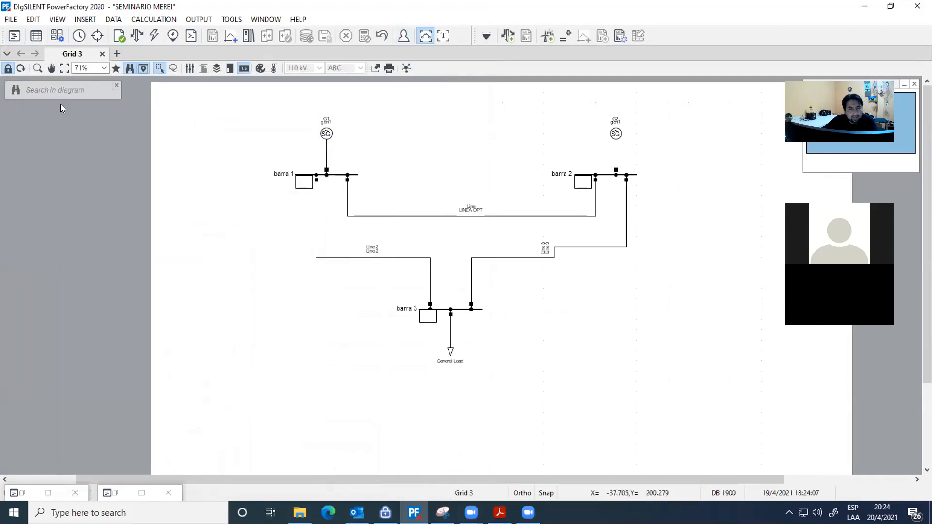
- Unlock the Grid 3 diagram for editing and show the Project Overview window
left_click(9, 69)
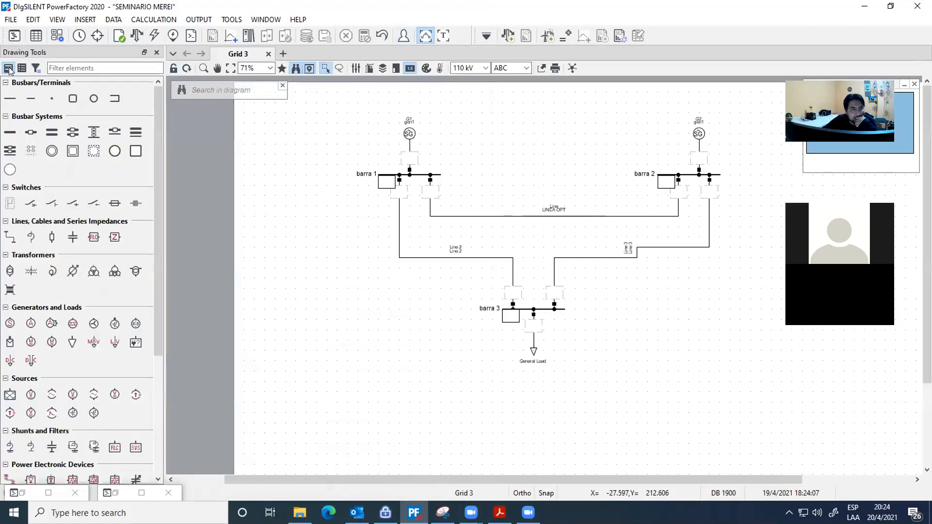
right_click(42, 40)
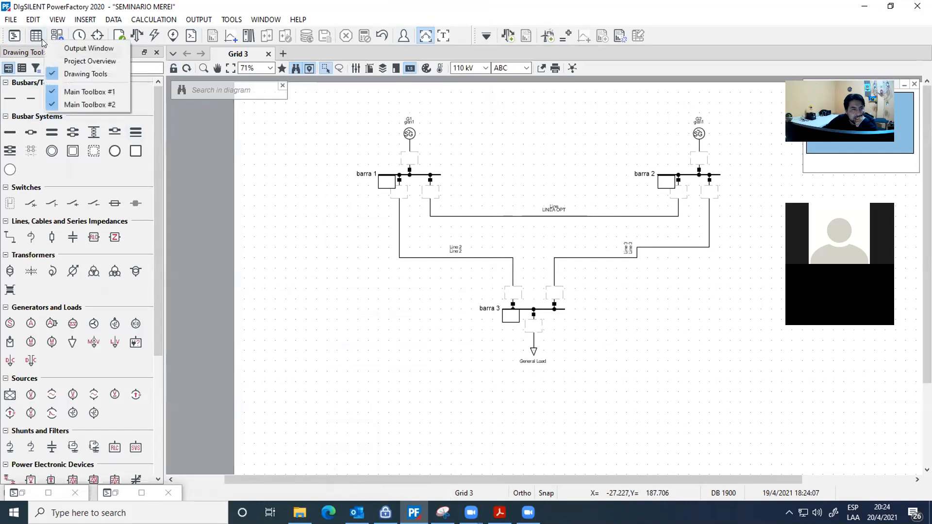
left_click(79, 61)
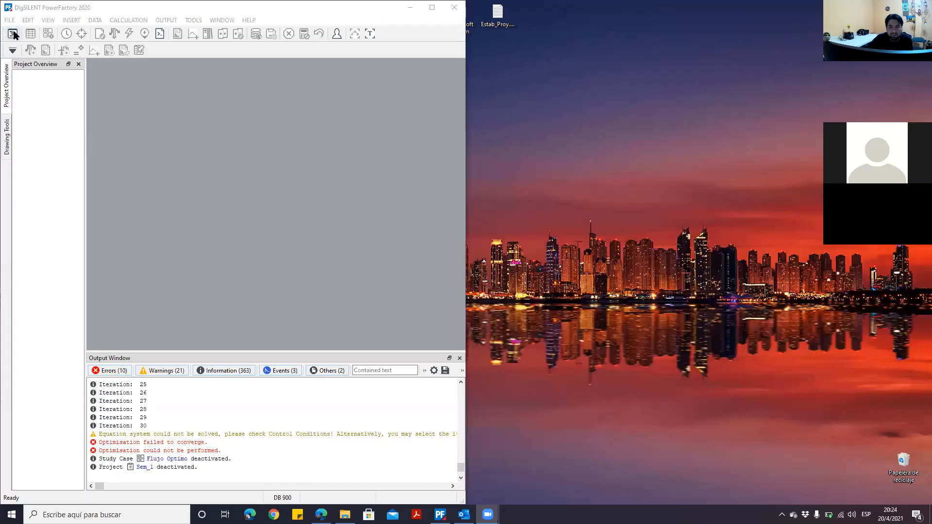
- Import the project file SEMINARIO MEREI.pfd from the Seminario folder inside Maestría EPN
left_click(13, 34)
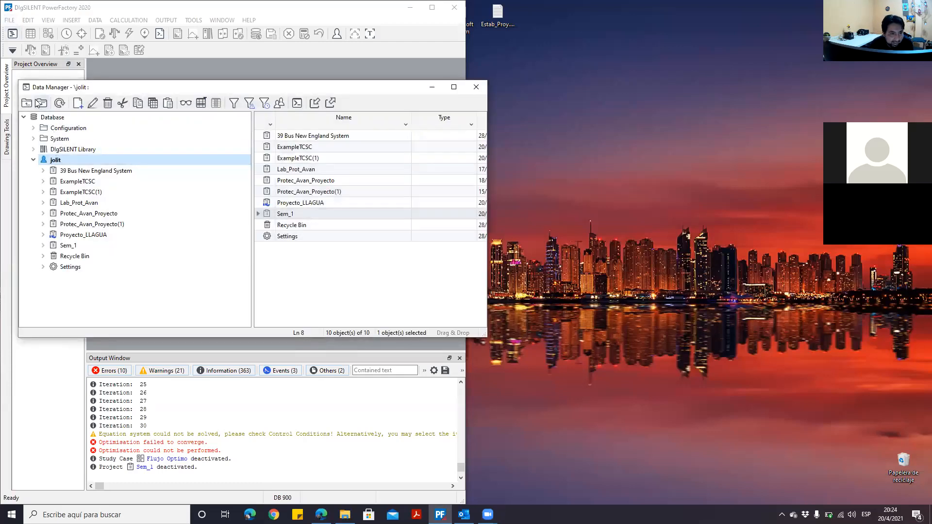
left_click(473, 88)
left_click(9, 19)
mouse_move(37, 155)
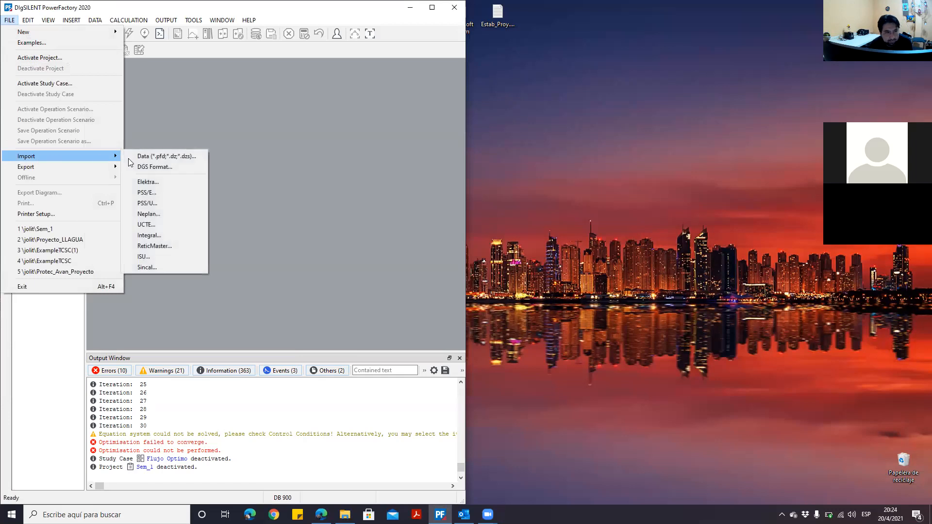
left_click(159, 157)
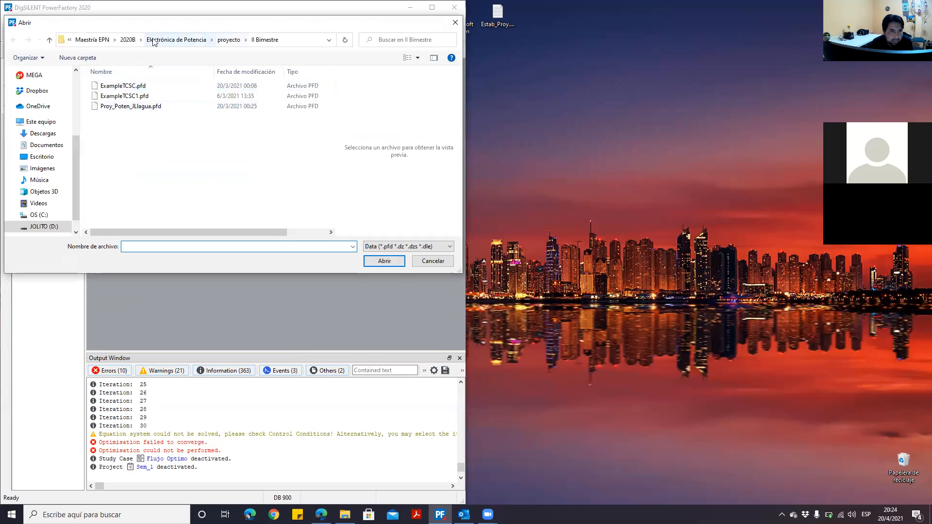
left_click(93, 39)
left_click(117, 127)
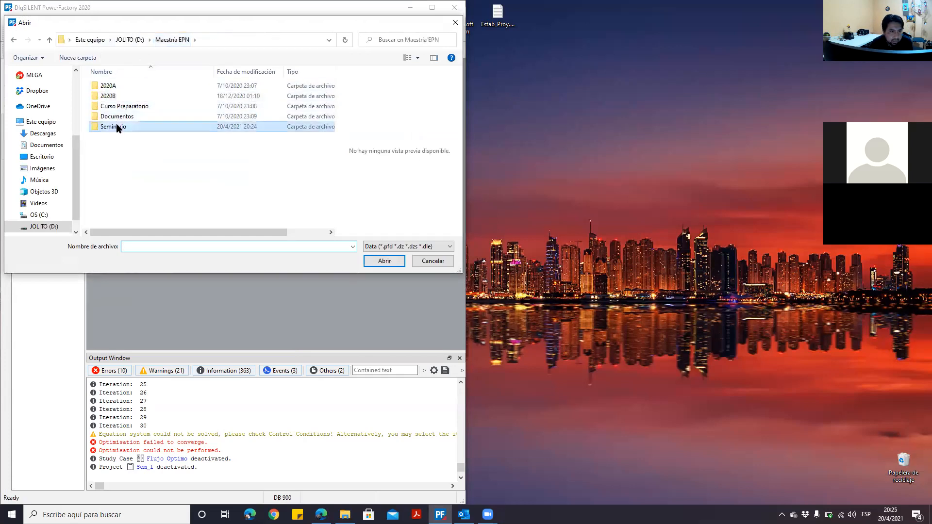
double_click(117, 127)
left_click(116, 86)
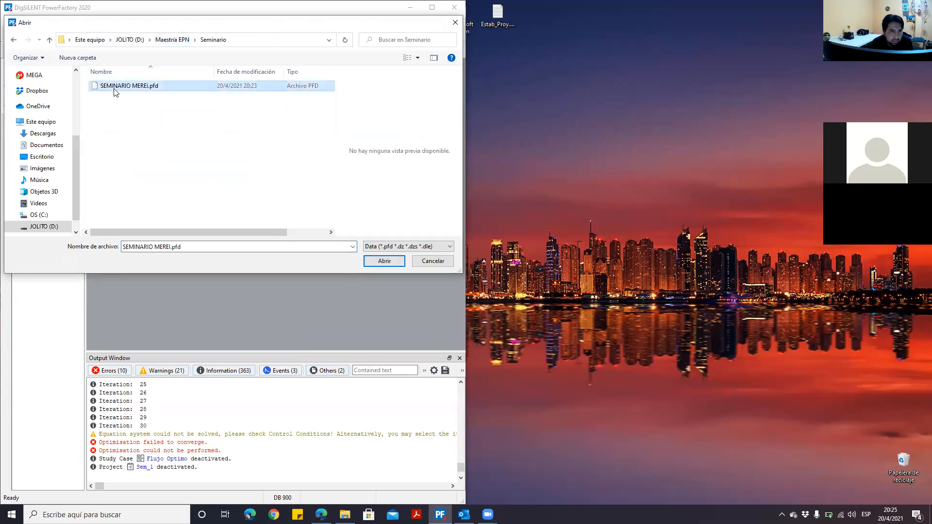
left_click(384, 262)
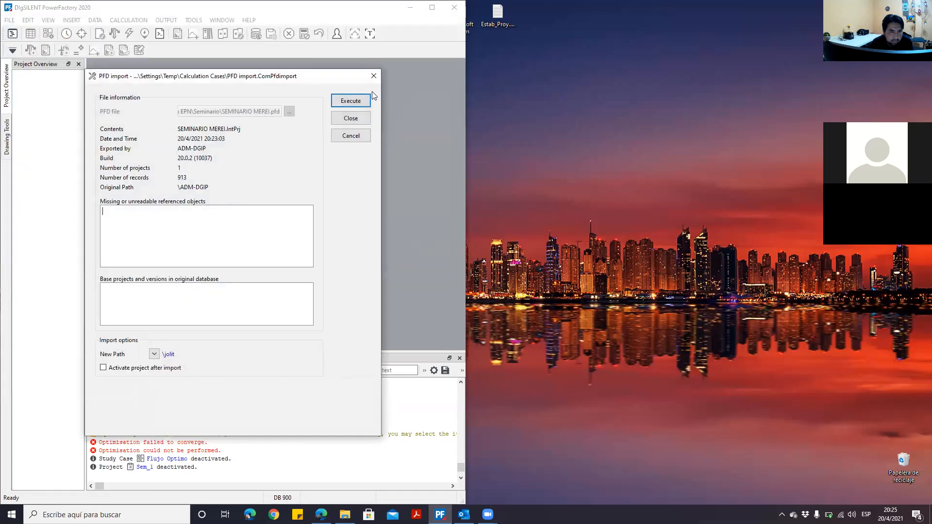
left_click(358, 100)
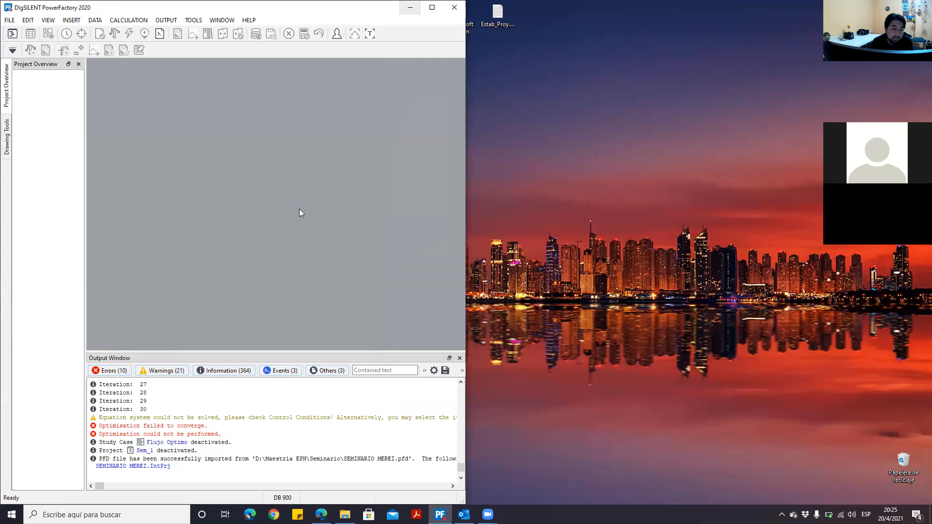
- Activate the imported SEMINARIO MEREI project in the Data Manager and minimise the manager window
left_click(12, 34)
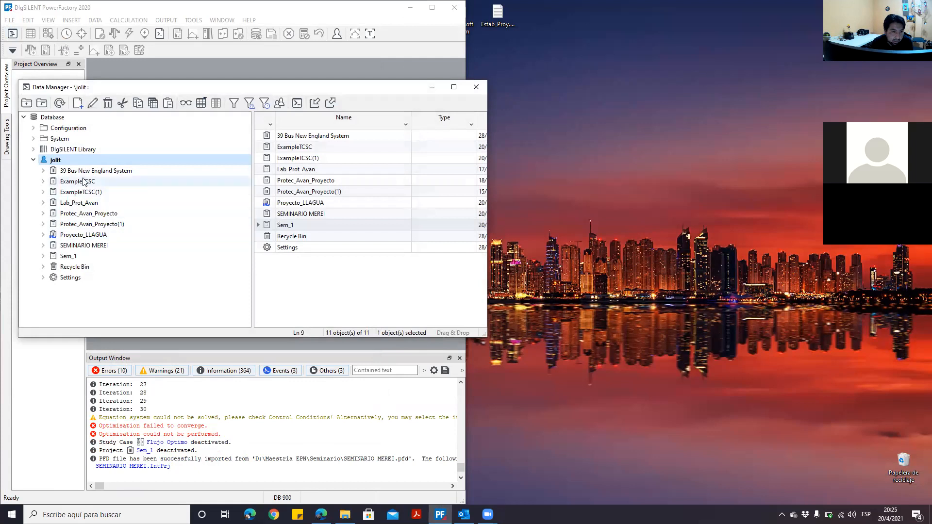
right_click(75, 246)
left_click(101, 262)
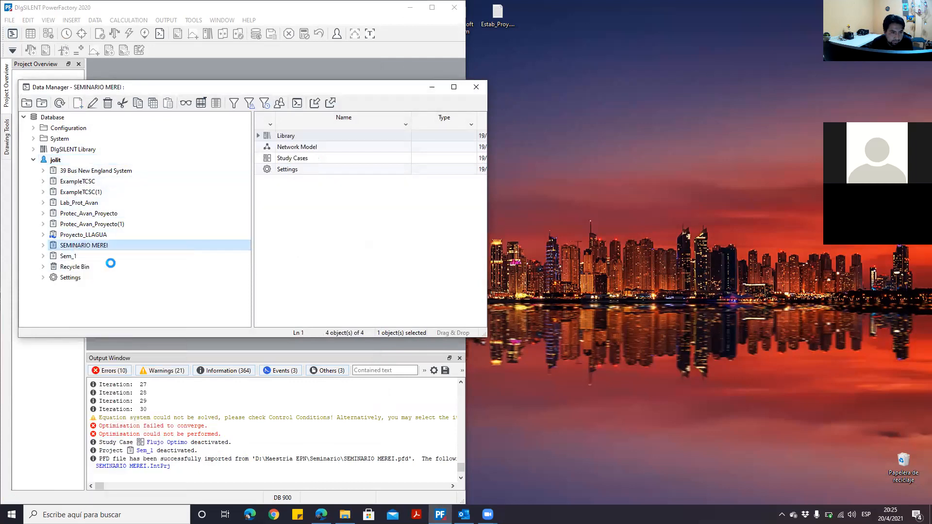
left_click(433, 90)
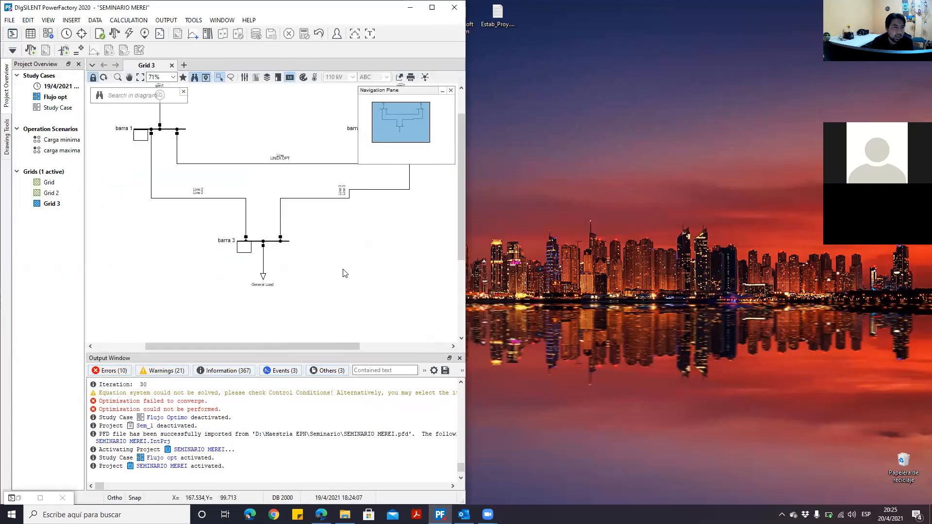
- Run a balanced AC load flow and an interior point AC optimal power flow with minimisation of costs on Grid 3
scroll(325, 260, "up", 2)
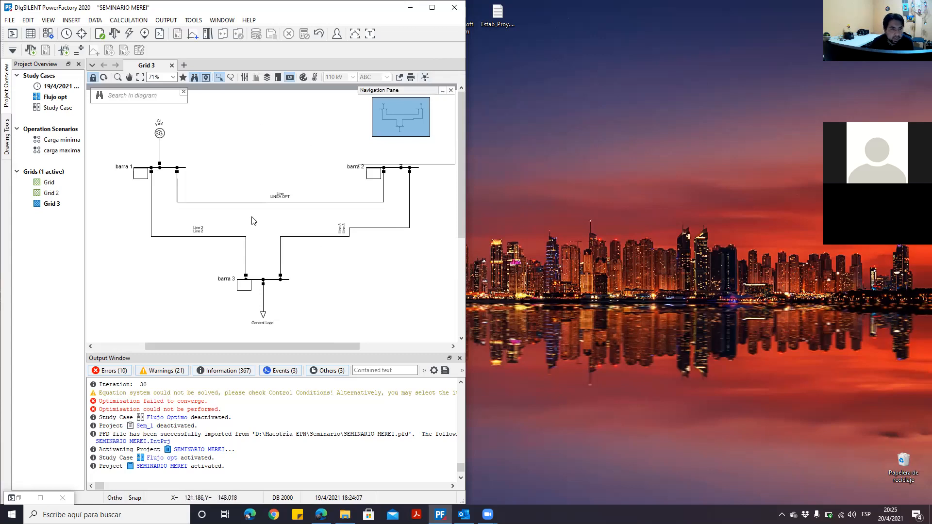
left_click(101, 34)
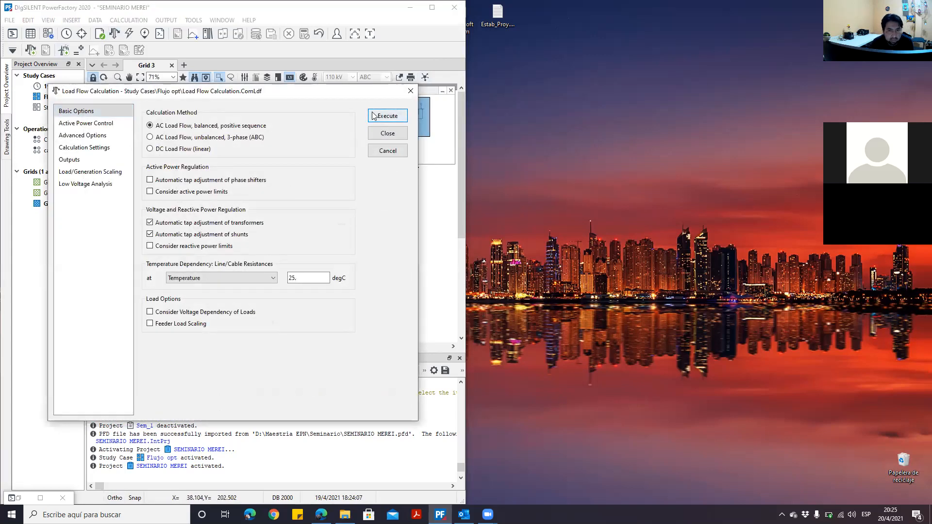
left_click(375, 116)
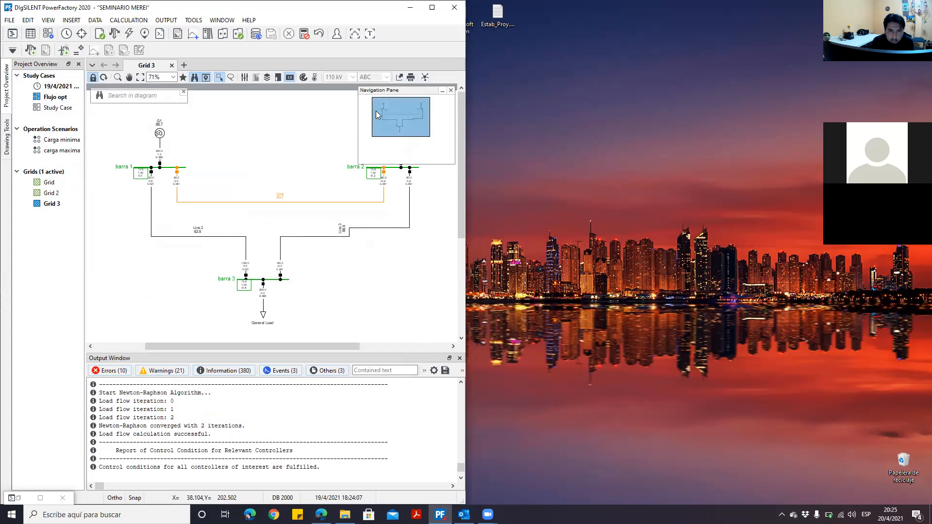
left_click(30, 54)
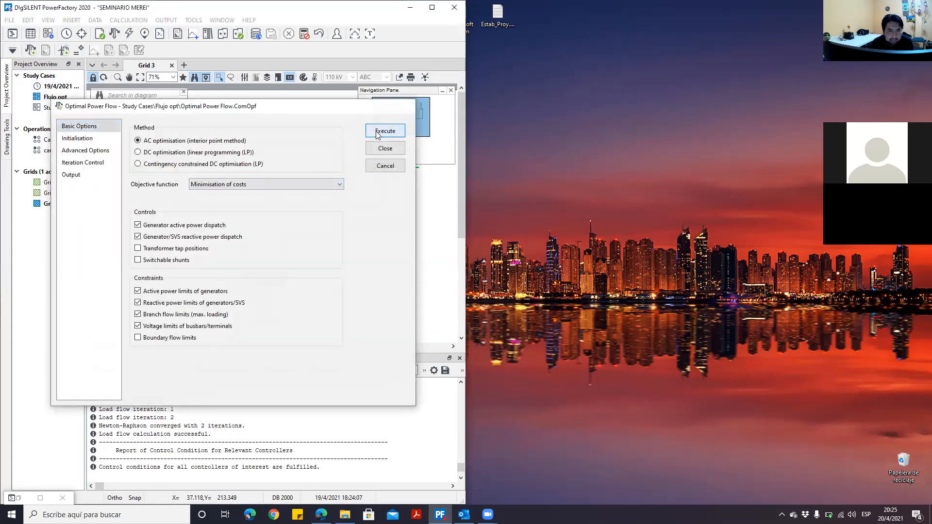
left_click(377, 130)
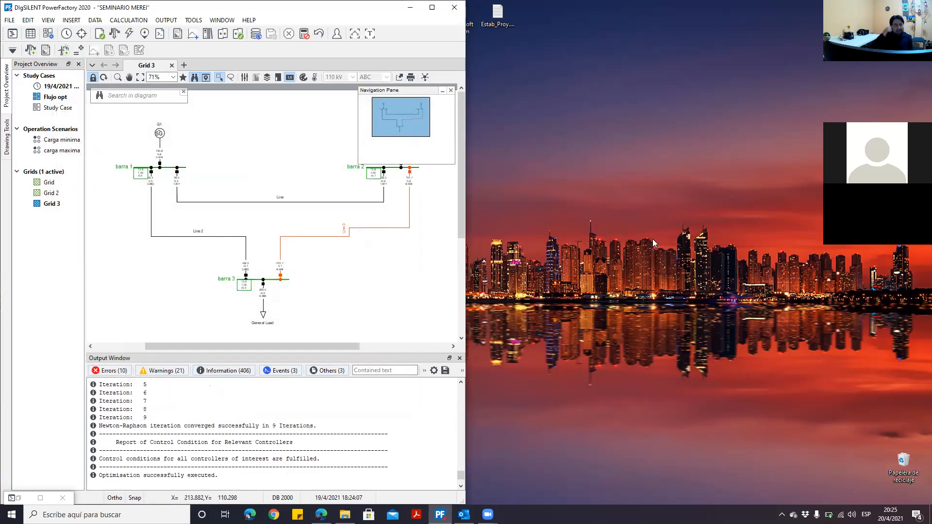
- Review the basic data of the line type used by the line between barra 1 and barra 2
left_click(599, 33)
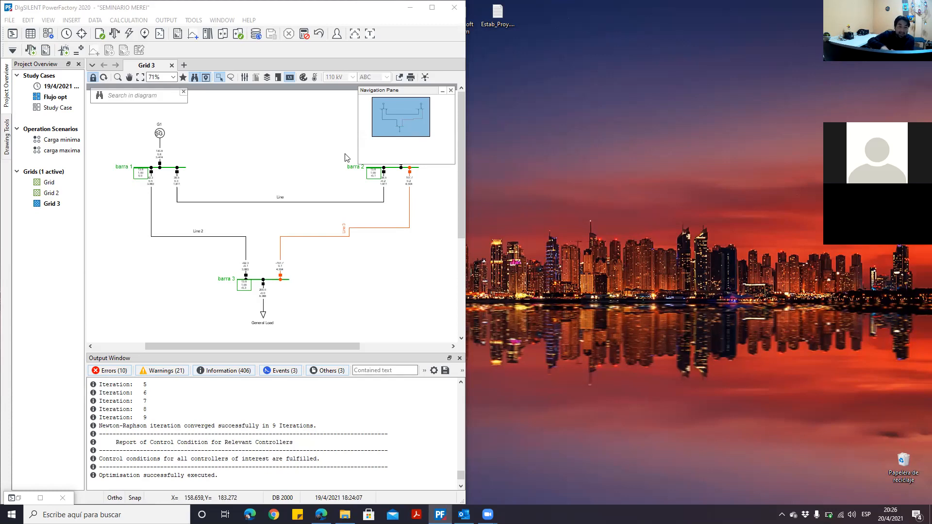
double_click(280, 202)
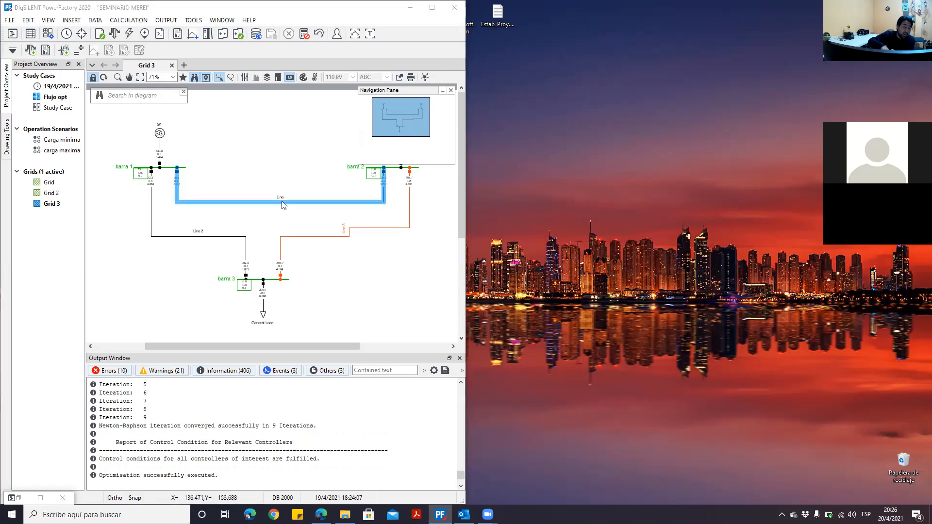
left_click(166, 113)
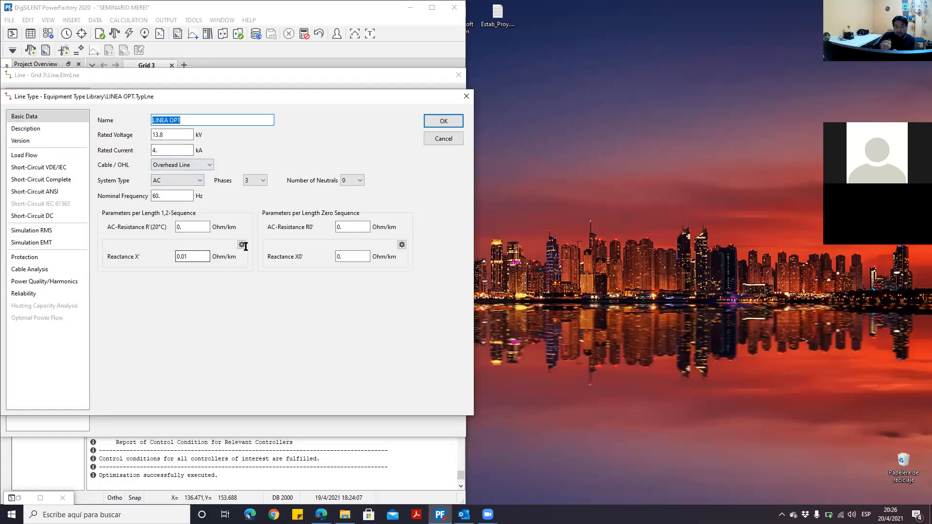
left_click(442, 123)
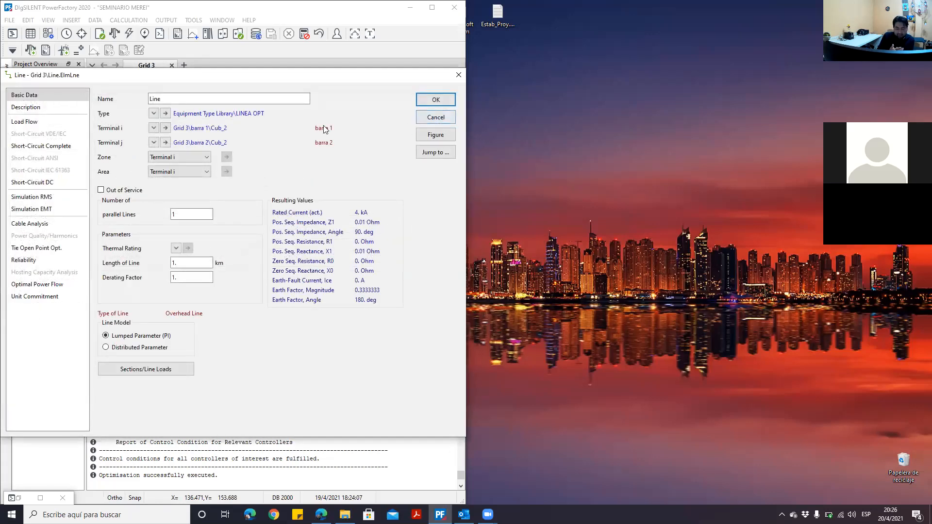
left_click(424, 100)
- Review the basic data of Line 2's line type and open the properties of Line 3
left_click(208, 237)
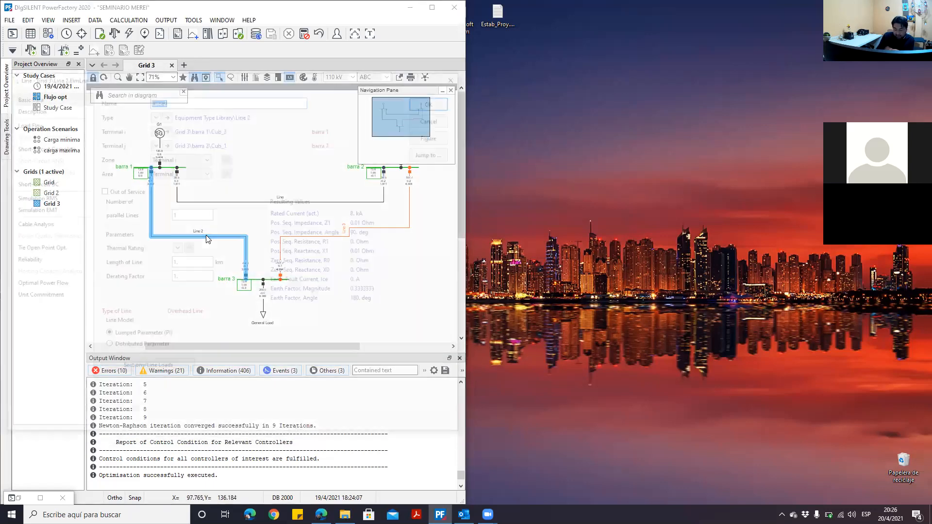
double_click(207, 238)
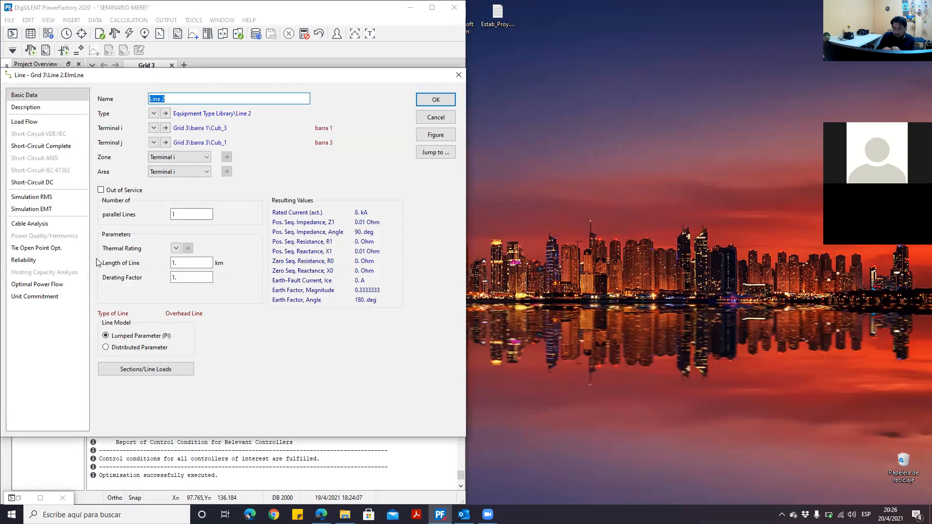
left_click(166, 114)
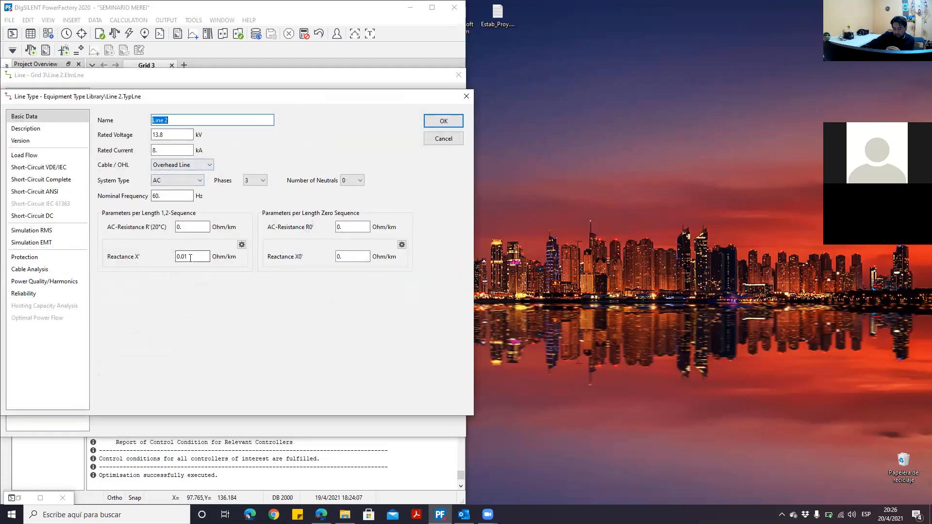
left_click(448, 122)
left_click(429, 97)
double_click(324, 238)
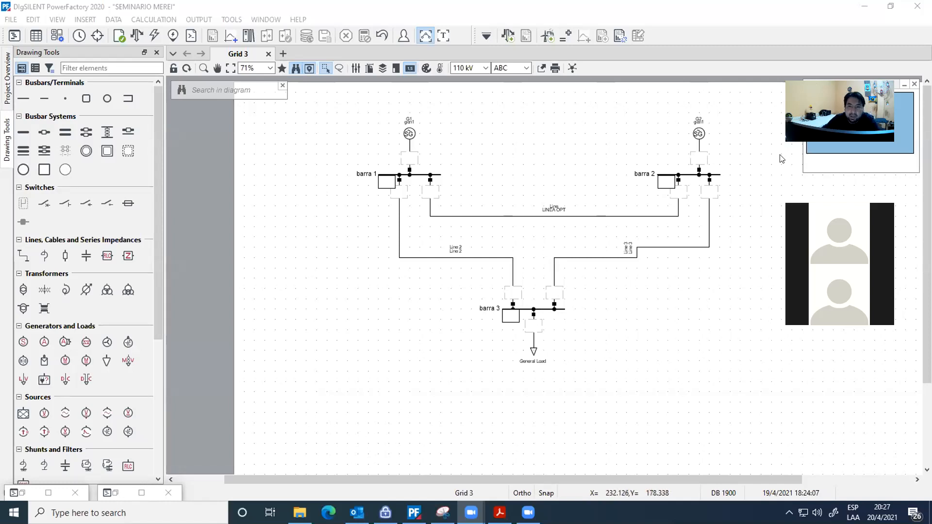
- Run the optimal power flow on Grid 3 and output a Complete System Report with voltage profiles and voltage level and grid interchange
left_click(525, 42)
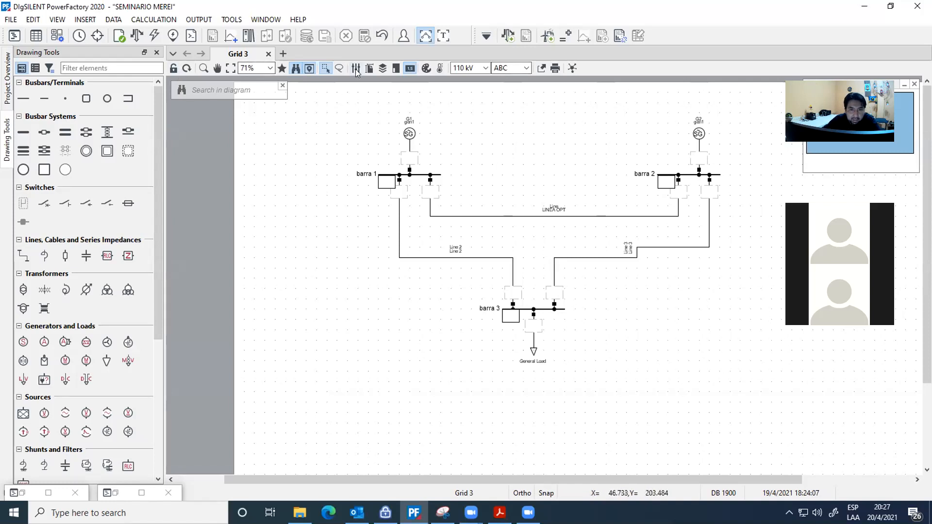
left_click(507, 36)
left_click(648, 103)
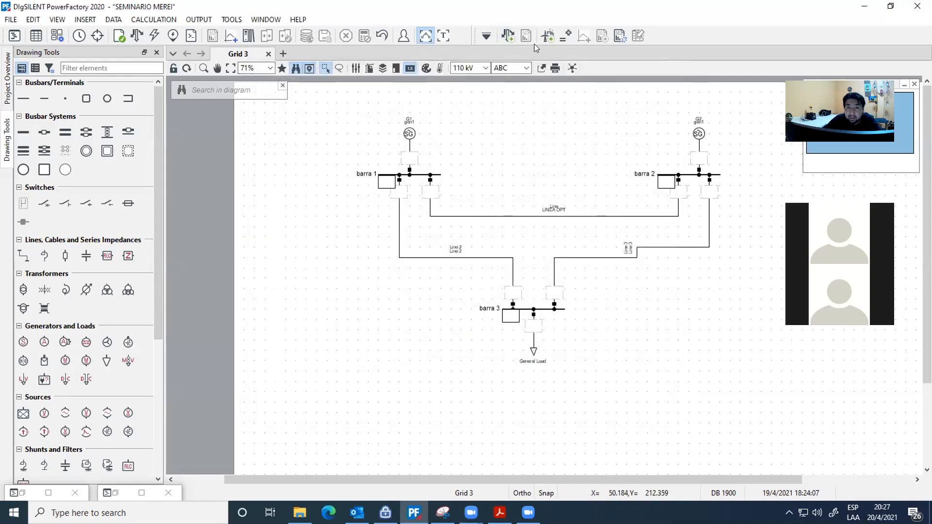
left_click(527, 36)
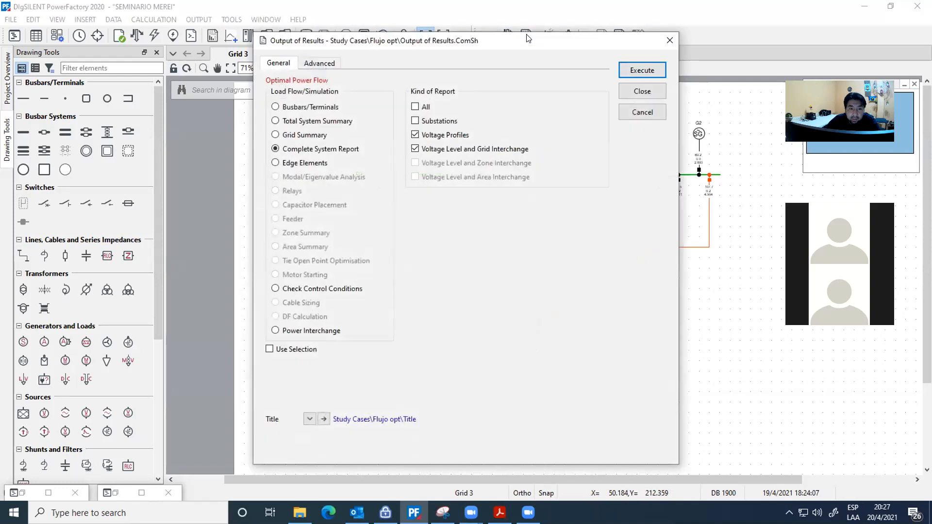
left_click(627, 72)
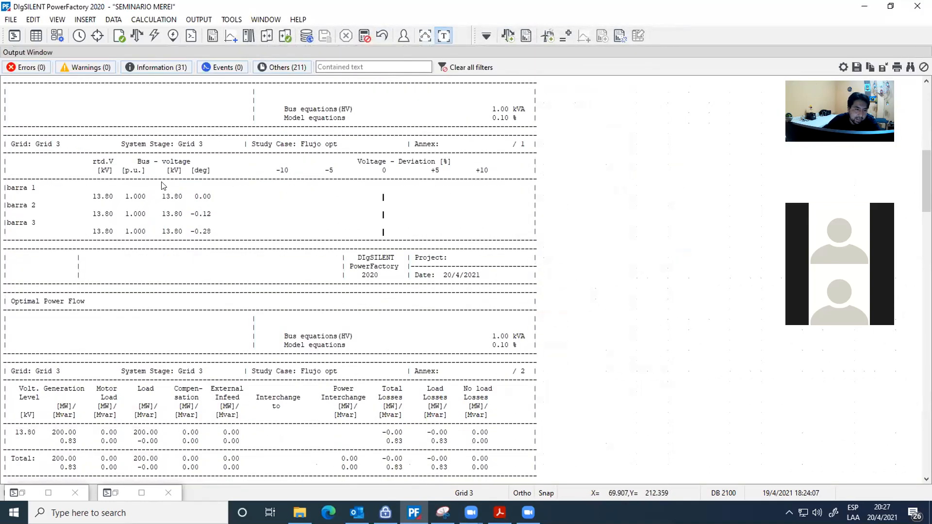
- Examine the bus voltages, generation, load and losses in the optimal power flow report and the results on the Grid 3 diagram
scroll(163, 194, "down", 12)
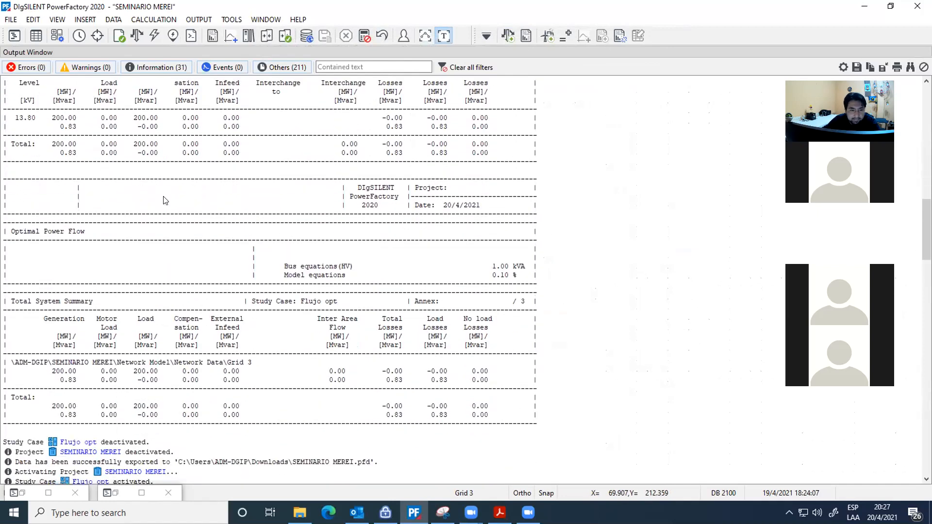
scroll(165, 204, "down", 8)
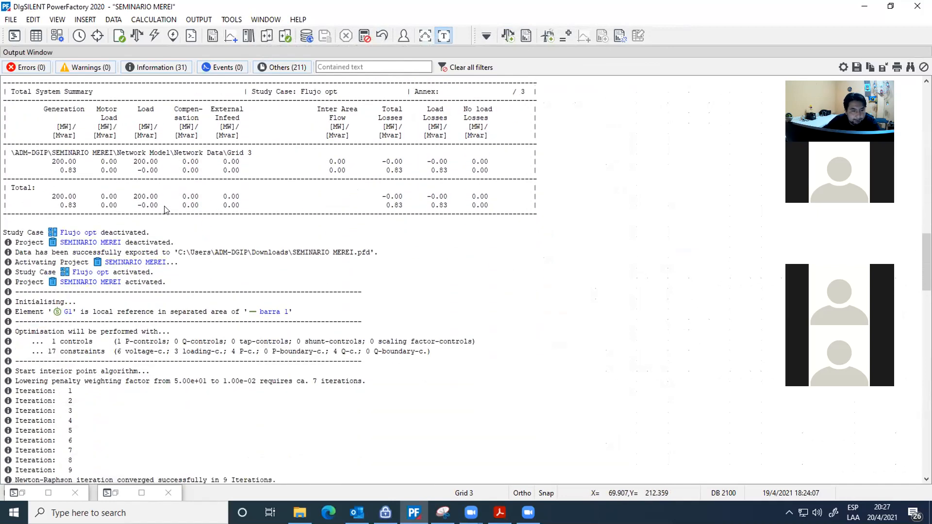
scroll(165, 209, "down", 4)
scroll(165, 210, "down", 15)
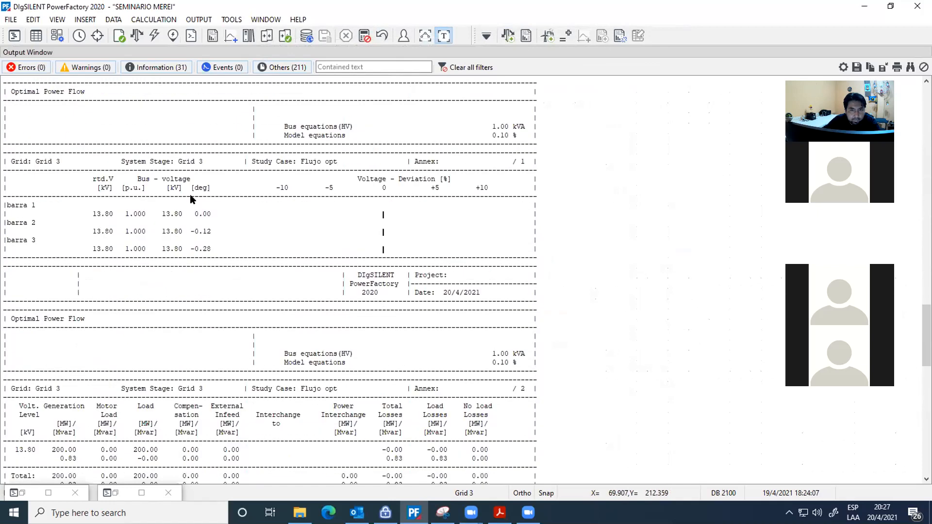
left_click(447, 39)
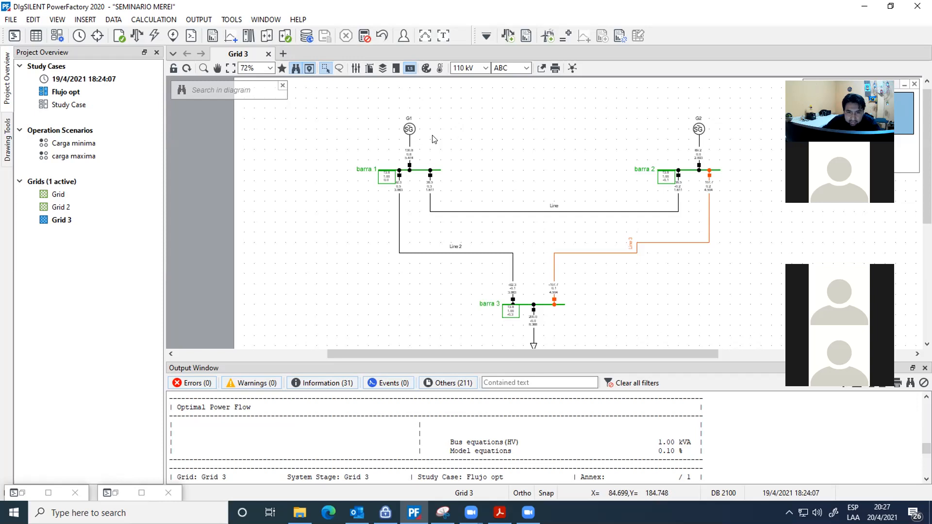
scroll(433, 139, "down", 1)
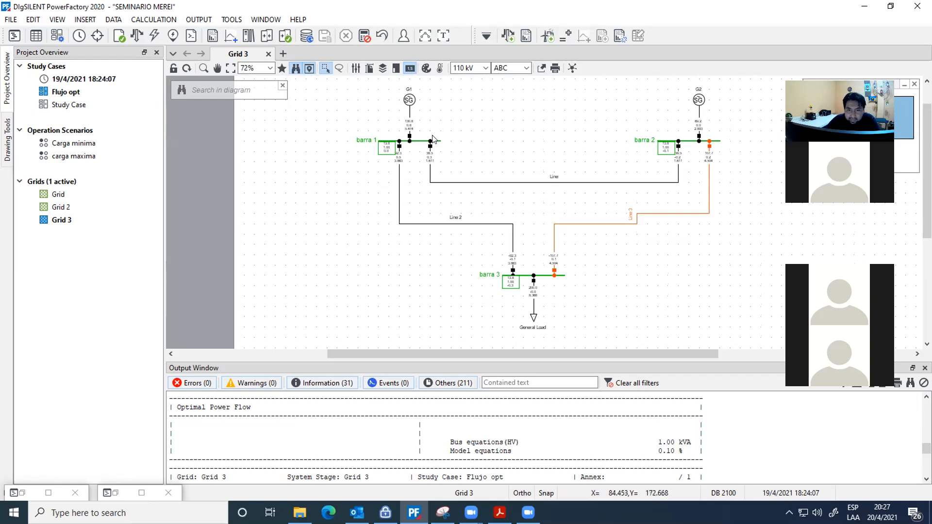
scroll(434, 140, "up", 1)
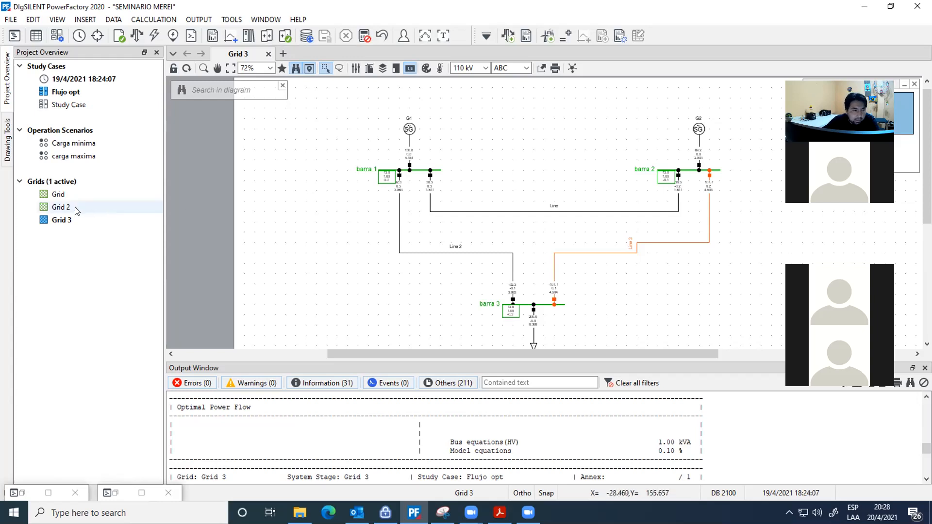
- Deactivate Grid 3 and activate Grid and Grid 2 in the project
right_click(60, 219)
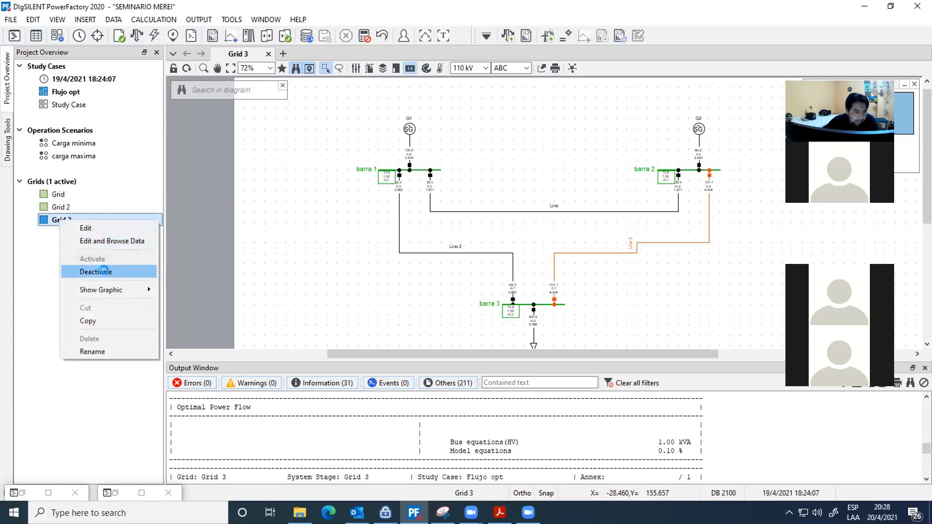
left_click(103, 270)
right_click(59, 196)
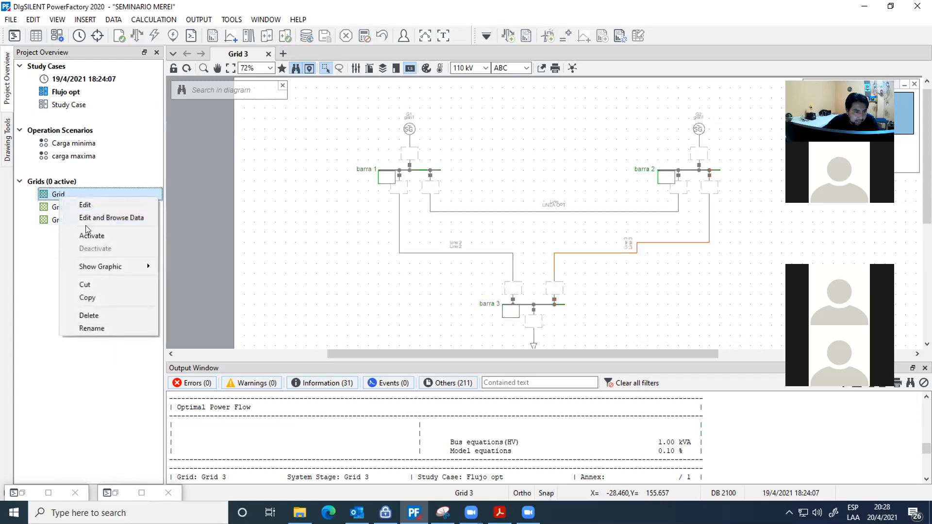
left_click(87, 235)
right_click(63, 208)
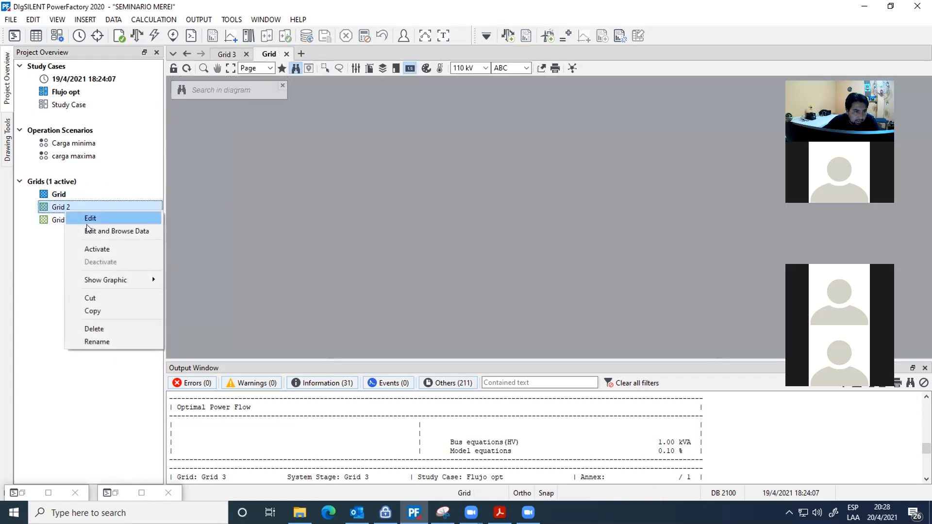
left_click(93, 249)
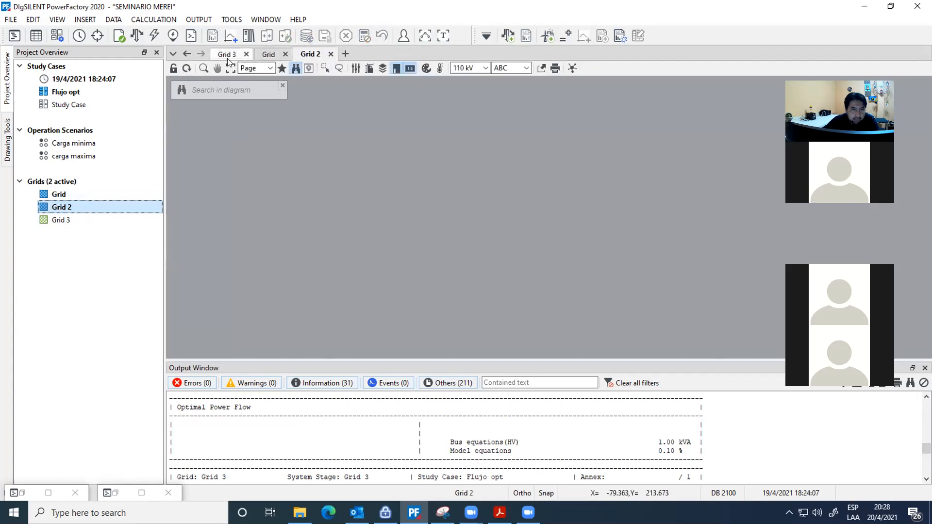
- Close the Grid 3 diagram and show the Grid diagram
left_click_drag(241, 55, 326, 56)
left_click(330, 55)
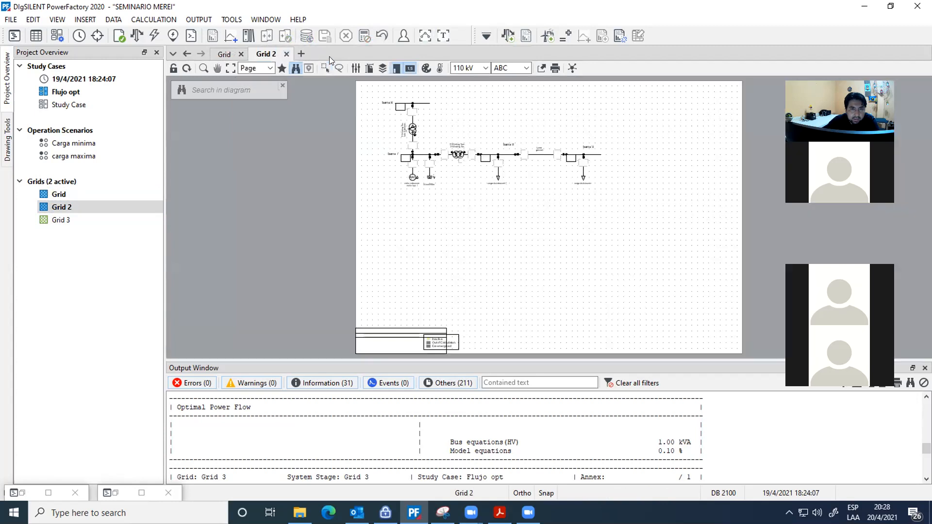
left_click(224, 53)
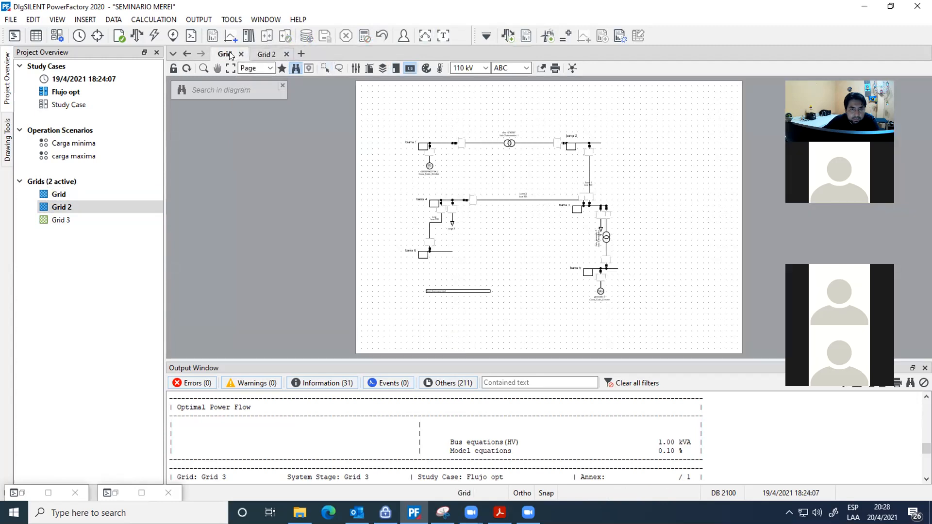
- Run AC load flows on Grid and Grid 2, first balanced and then unbalanced 3-phase (ABC)
left_click(137, 37)
left_click(647, 83)
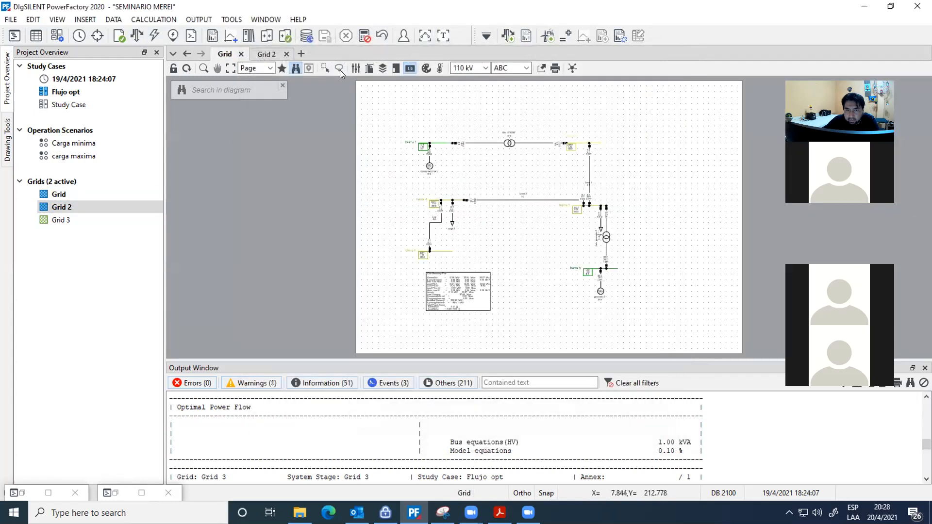
left_click(138, 39)
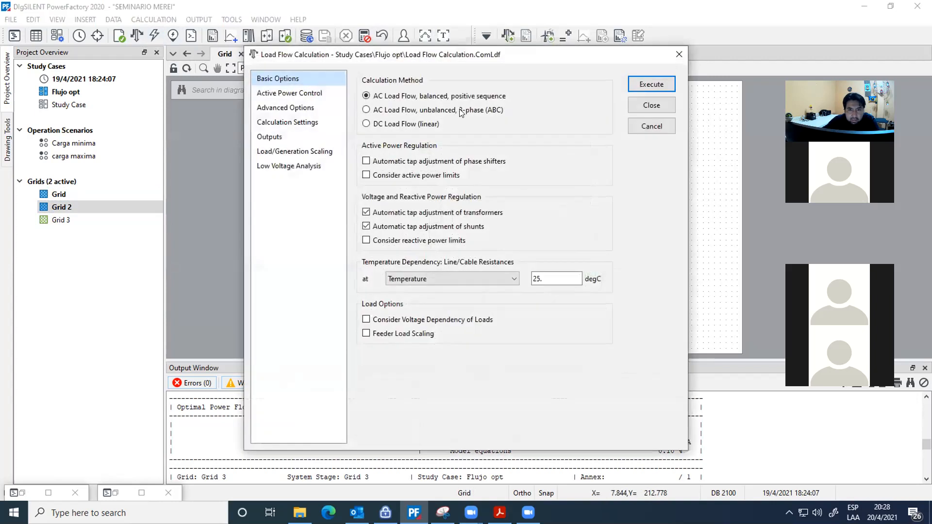
left_click(650, 84)
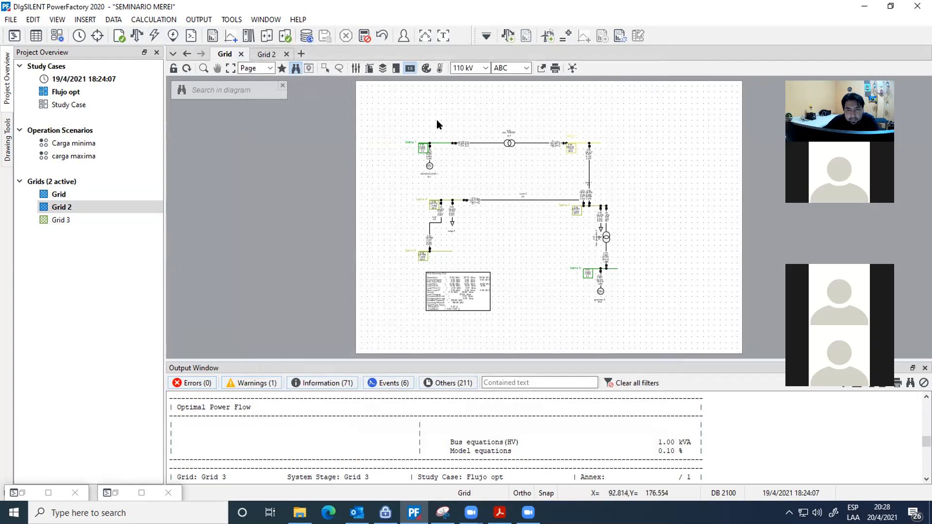
- Inspect the load flow results on the Grid and Grid 2 diagrams and return to the Grid diagram
left_click(203, 70)
left_click_drag(390, 112, 637, 320)
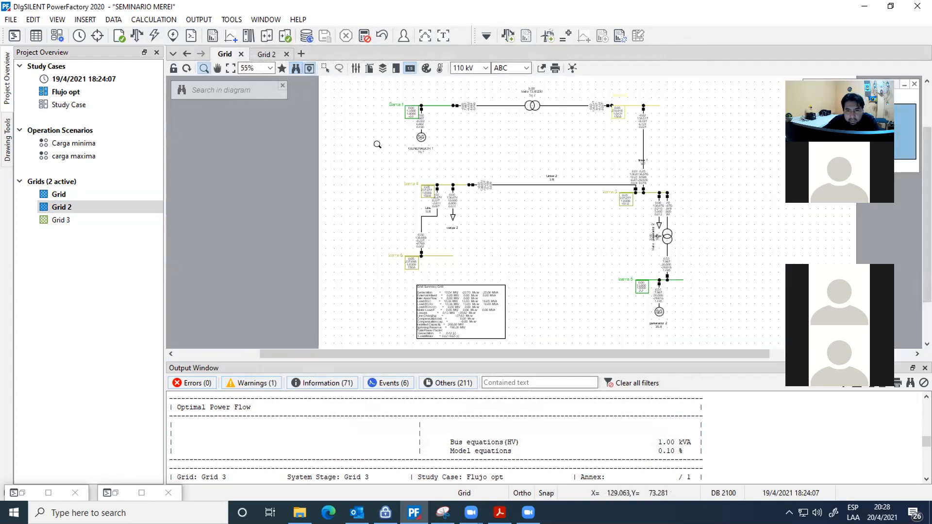
left_click(266, 54)
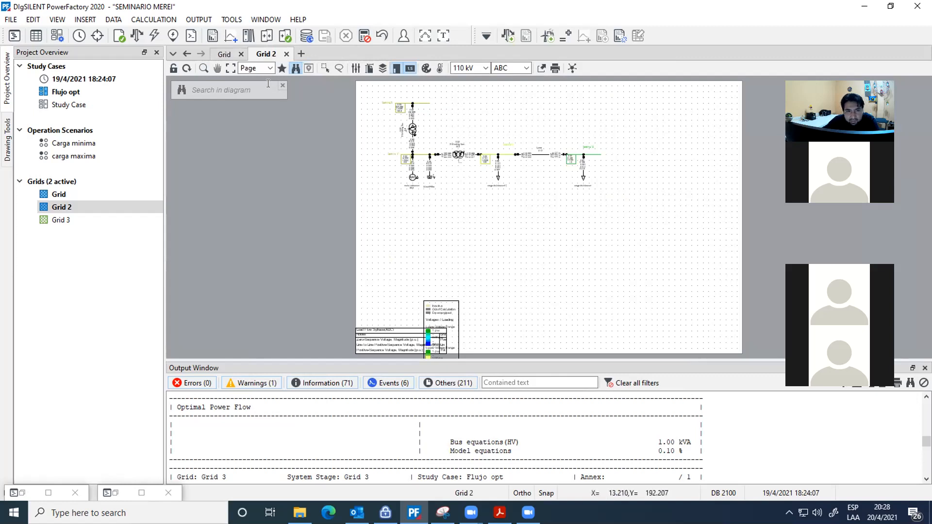
left_click(204, 69)
left_click_drag(375, 91, 631, 219)
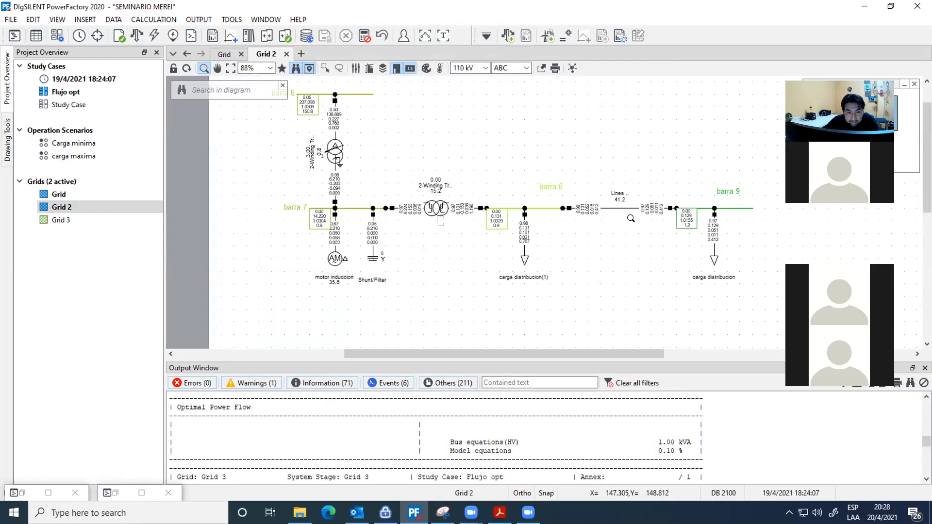
left_click(225, 53)
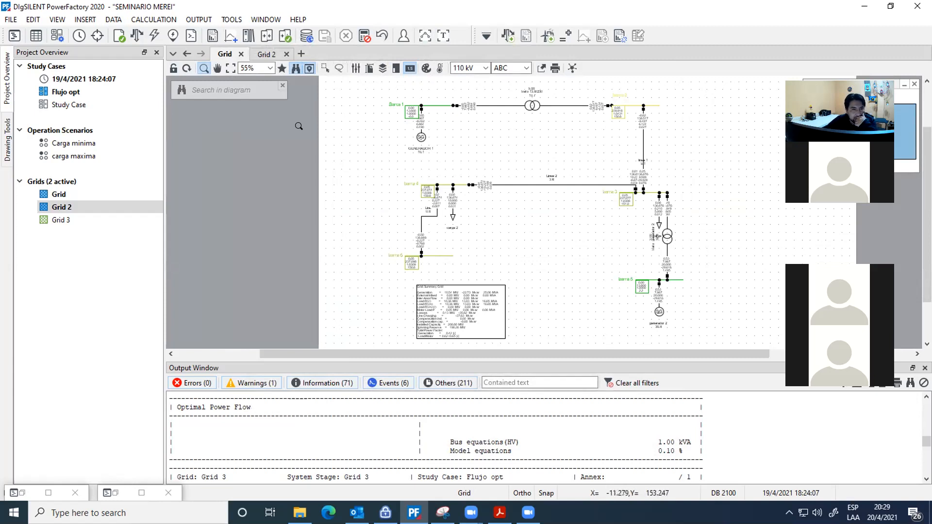
key("Escape")
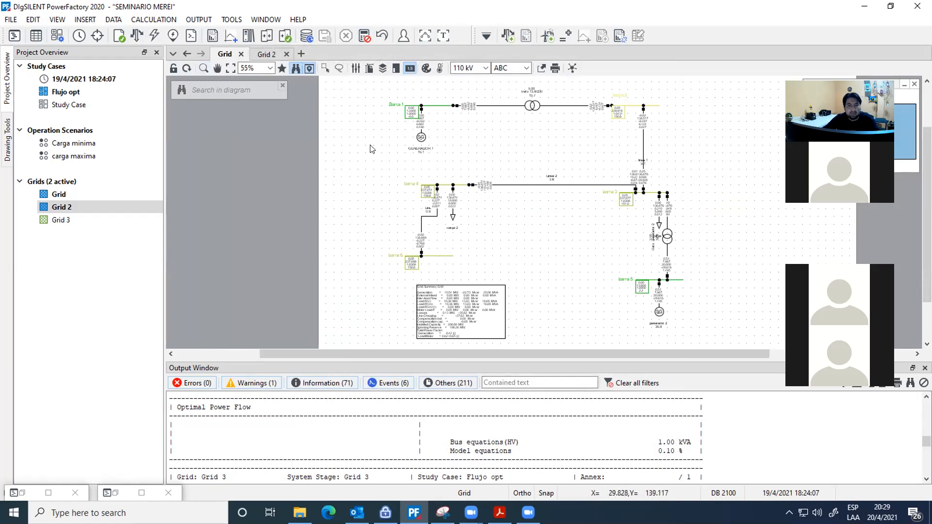
- For GENERADOR 1's optimal power flow, enable active power control, limits of 20 to 100 MW, and the minimum and maximum reactive power limits
double_click(416, 140)
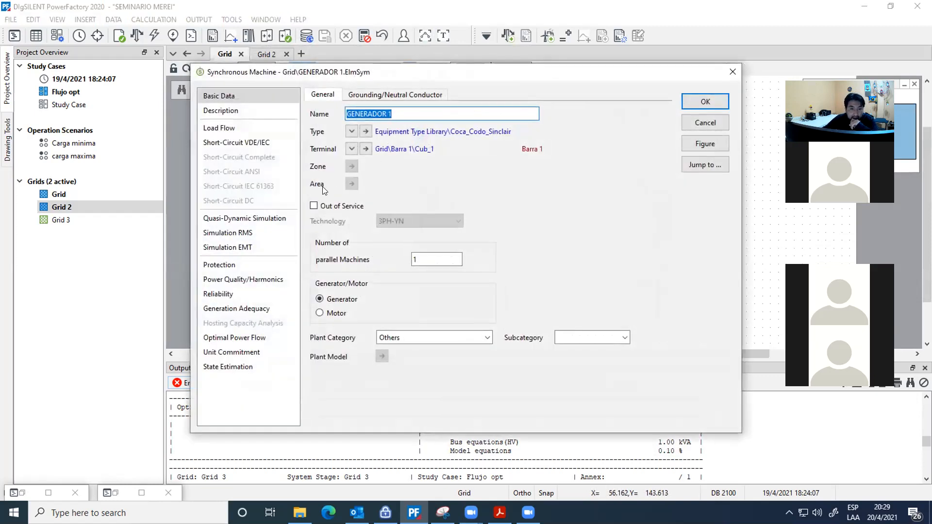
left_click(238, 338)
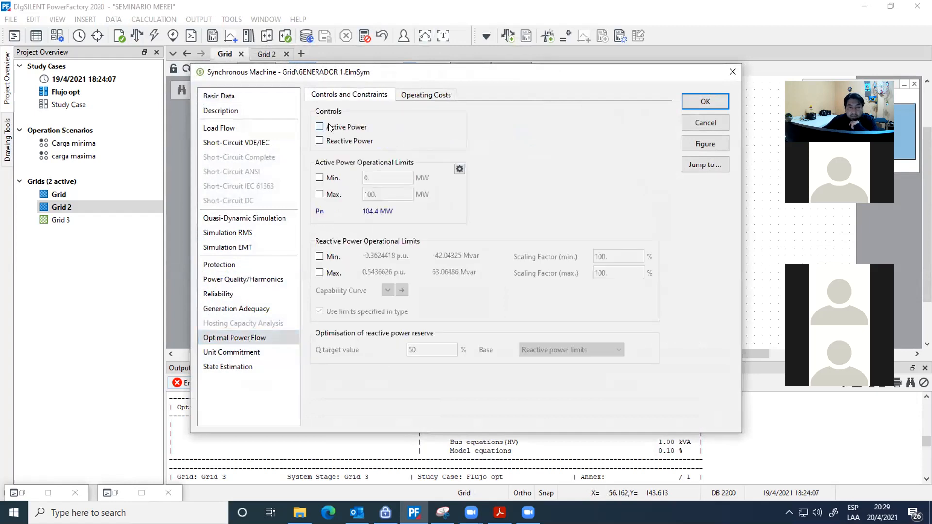
left_click(326, 180)
left_click(321, 194)
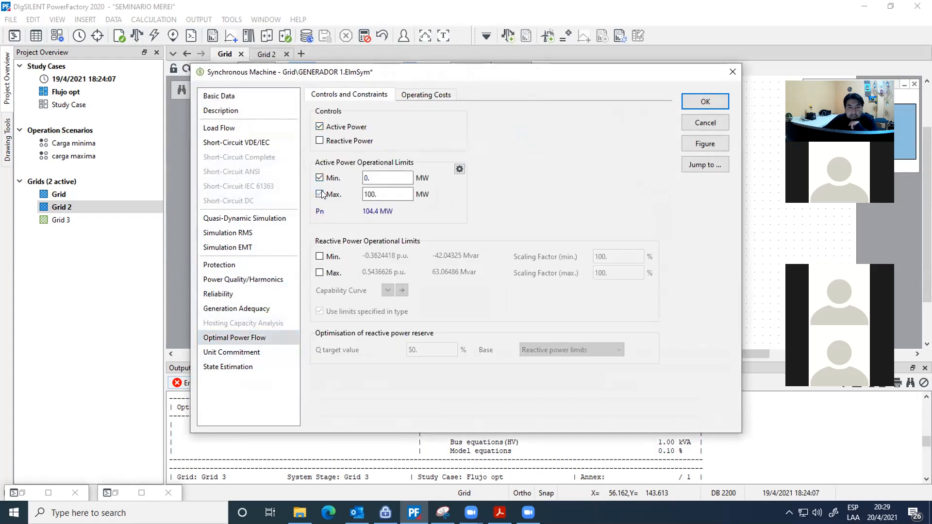
double_click(375, 178)
type("20")
key("Tab")
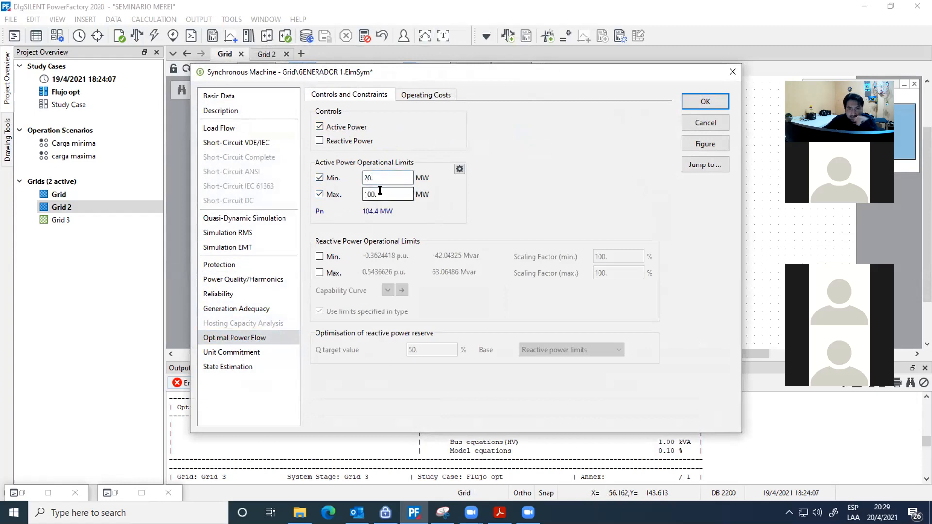
left_click(326, 259)
left_click(320, 273)
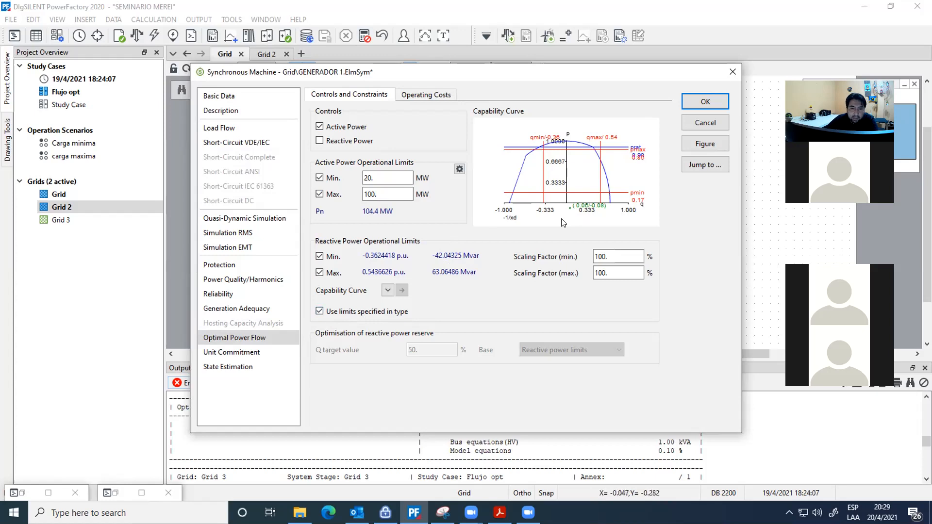
- Add two operating cost points for GENERADOR 1: 100 USD/h at 0 MW and 250 USD/h at 10 MW
left_click(426, 94)
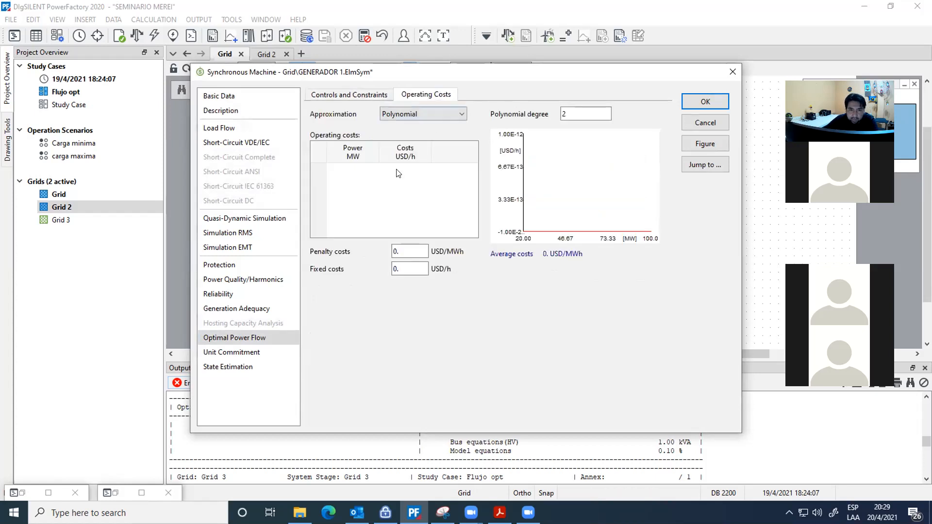
right_click(385, 175)
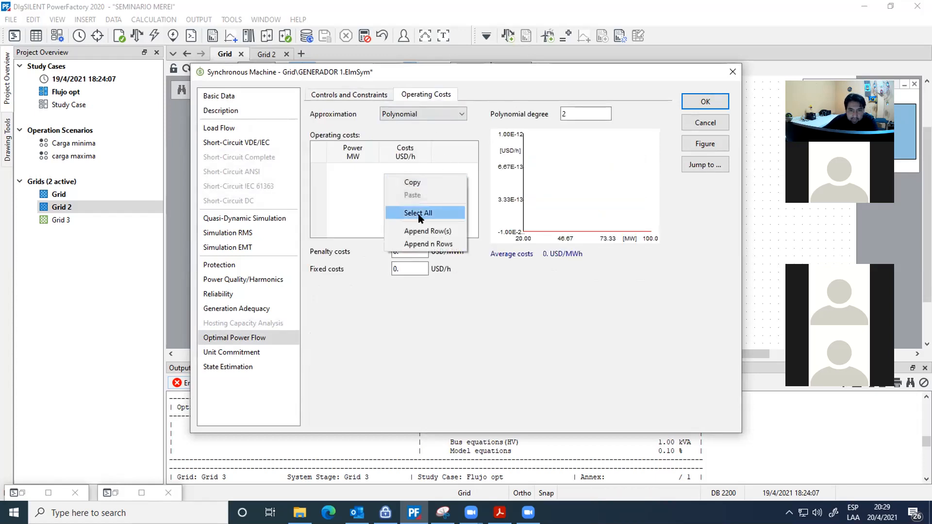
left_click(427, 231)
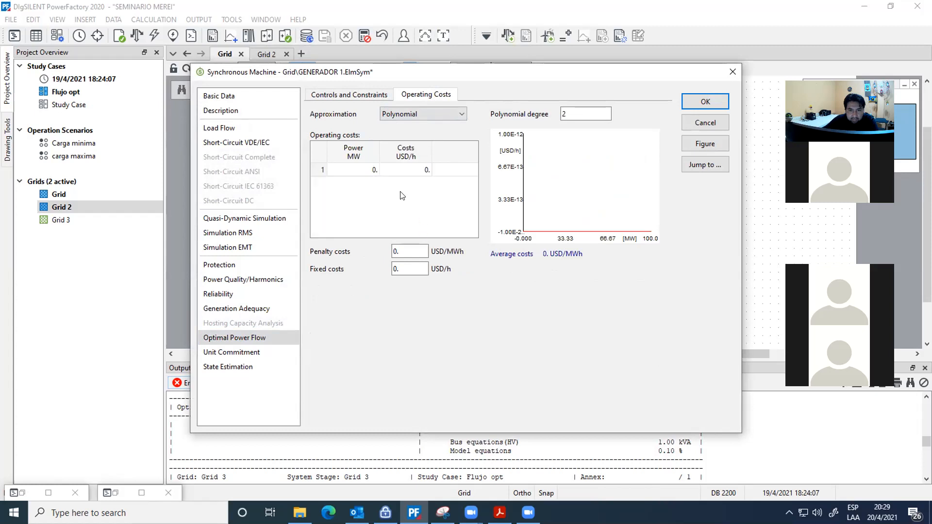
right_click(402, 196)
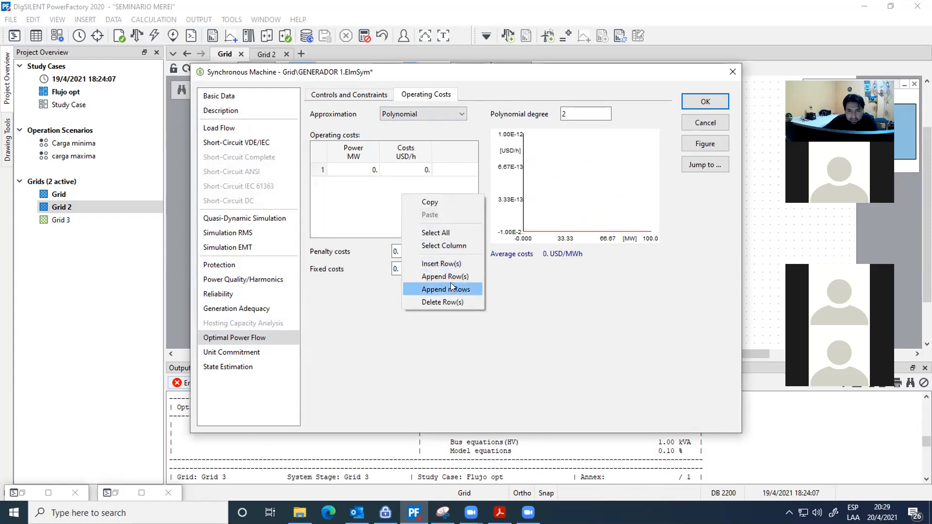
left_click(446, 277)
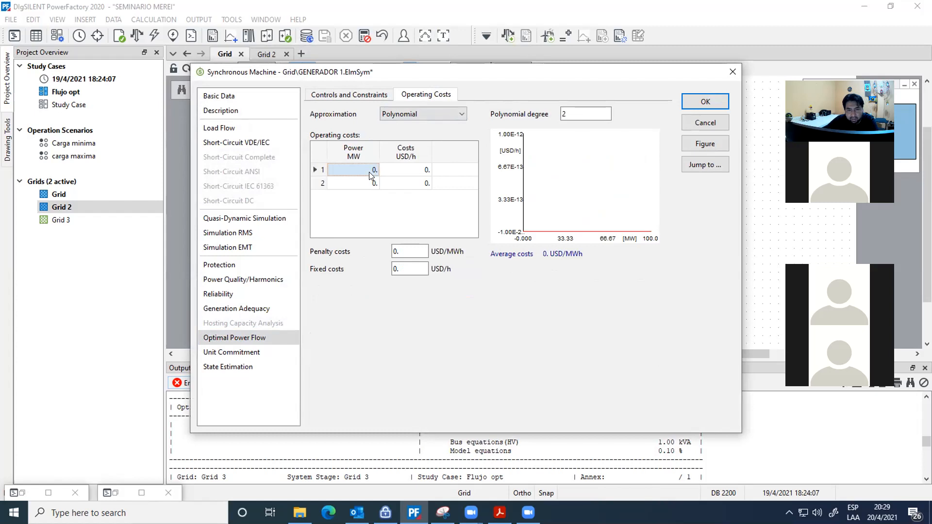
left_click(400, 169)
type("100")
left_click(367, 184)
type("10")
left_click(413, 188)
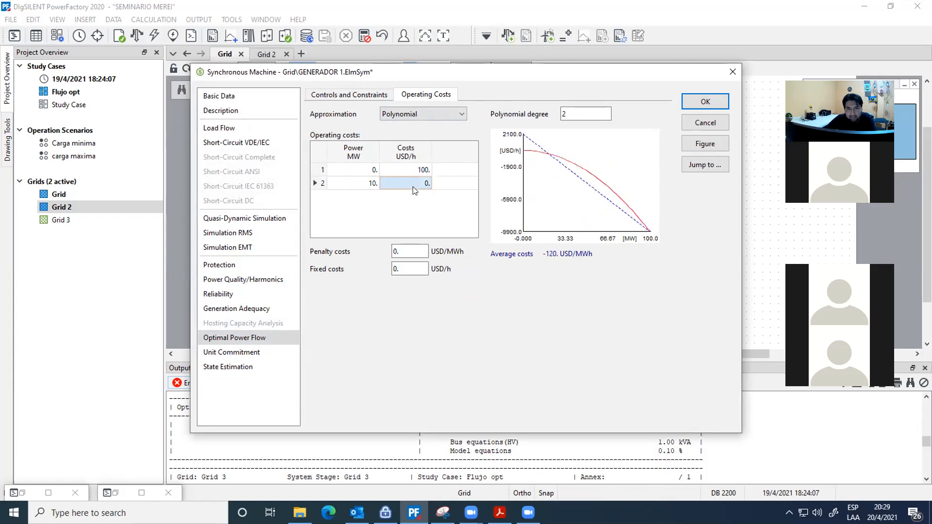
type("250")
left_click(410, 205)
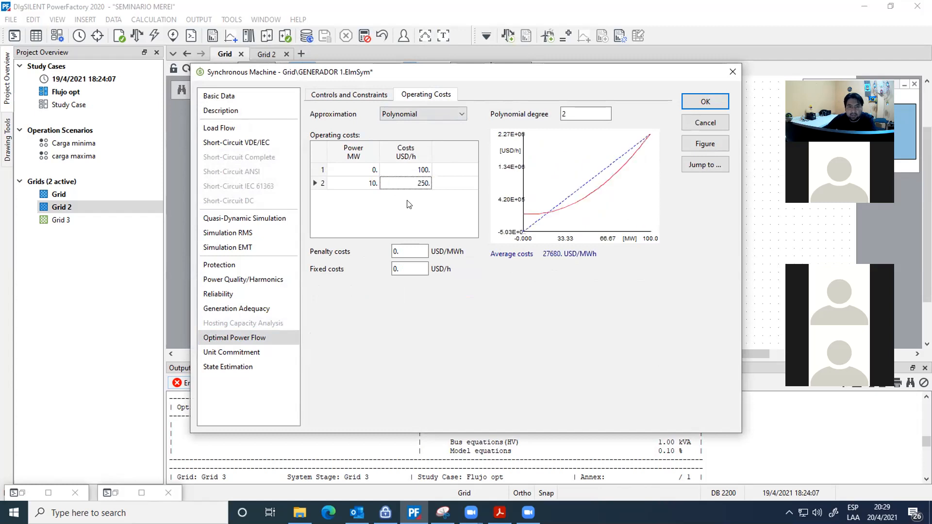
- Set GENERADOR 1's cost polynomial degree to 1, recheck its controls and constraints, and accept the generator settings
double_click(568, 114)
type("1")
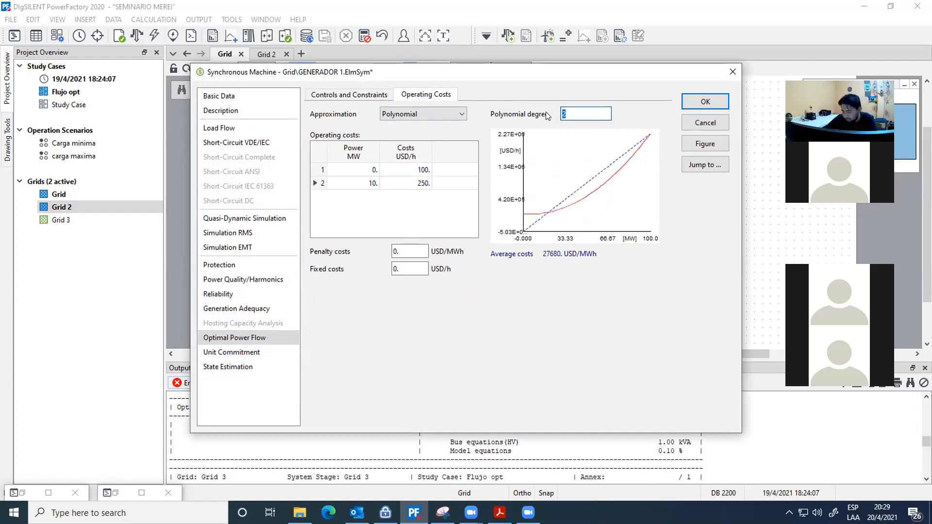
left_click(436, 219)
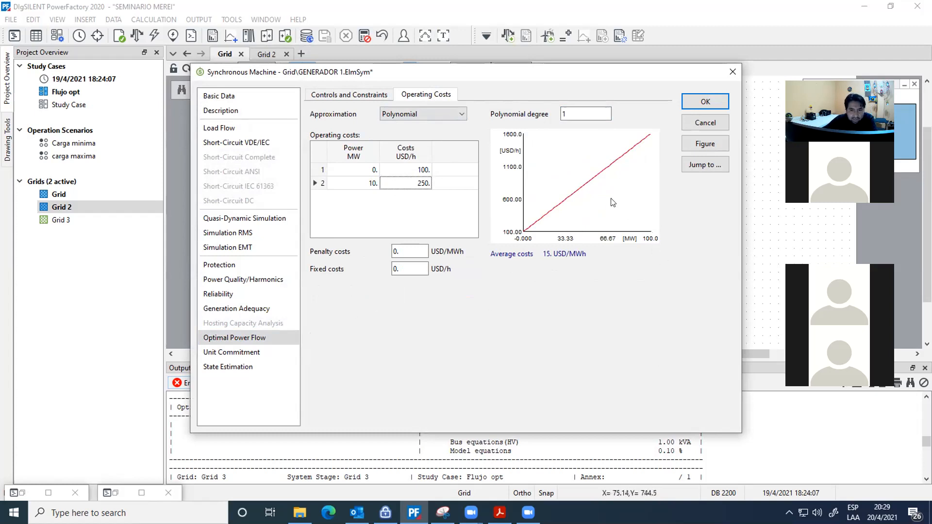
left_click(361, 96)
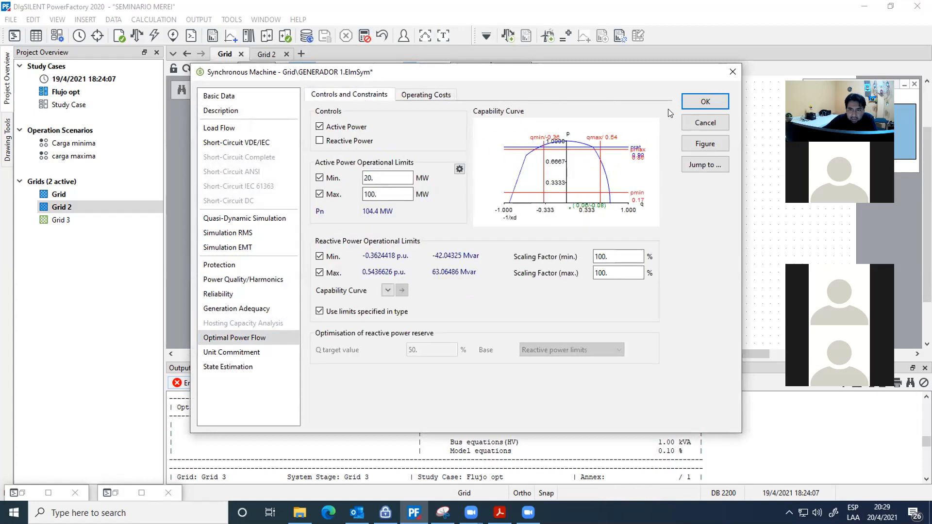
left_click(705, 101)
- For generador 2's optimal power flow, enable active power control, limits of 20 to 100 MW, and both reactive power limits
left_click(657, 313)
double_click(656, 315)
left_click(320, 126)
left_click(319, 177)
left_click(320, 193)
mouse_move(374, 178)
left_mouse_down()
mouse_move(348, 184)
mouse_move(372, 191)
left_mouse_up()
type("20")
type("0")
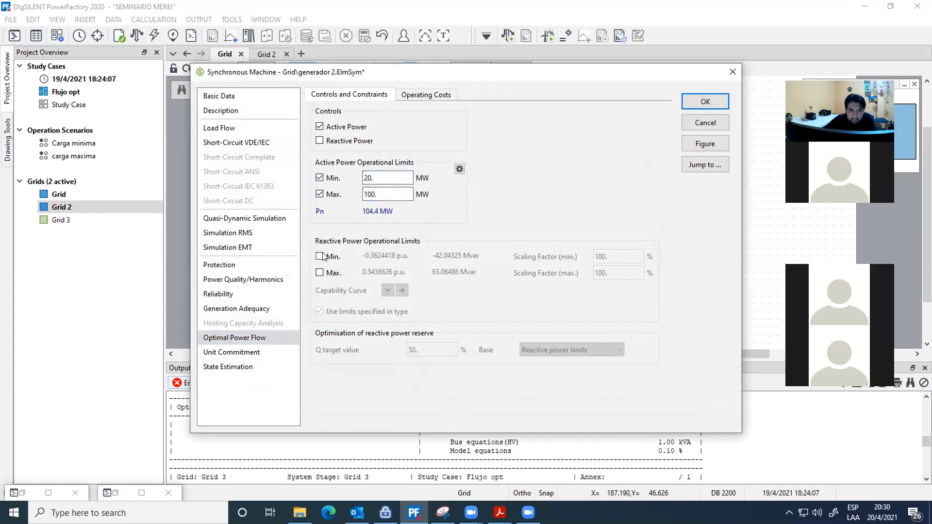
left_click(319, 255)
left_click(319, 273)
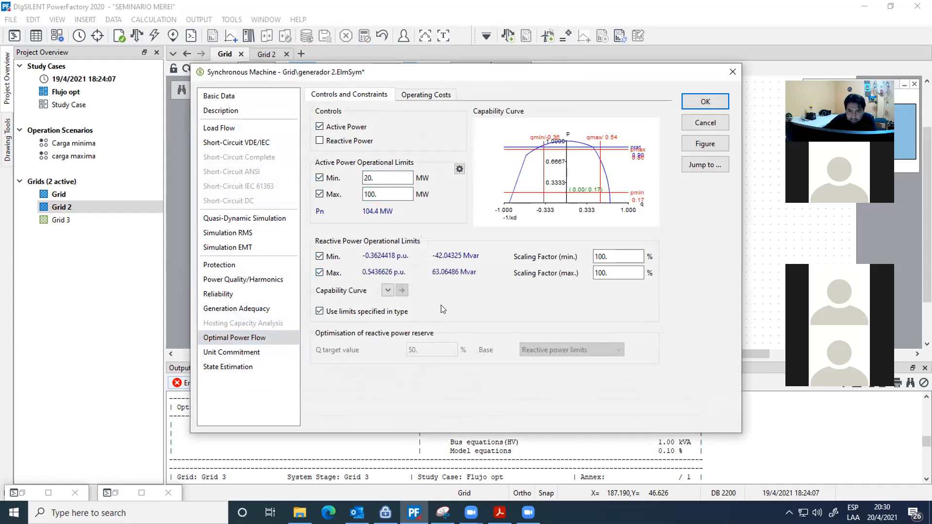
- Set the polynomial degree of generador 2's operating cost curve to 1
left_click(426, 95)
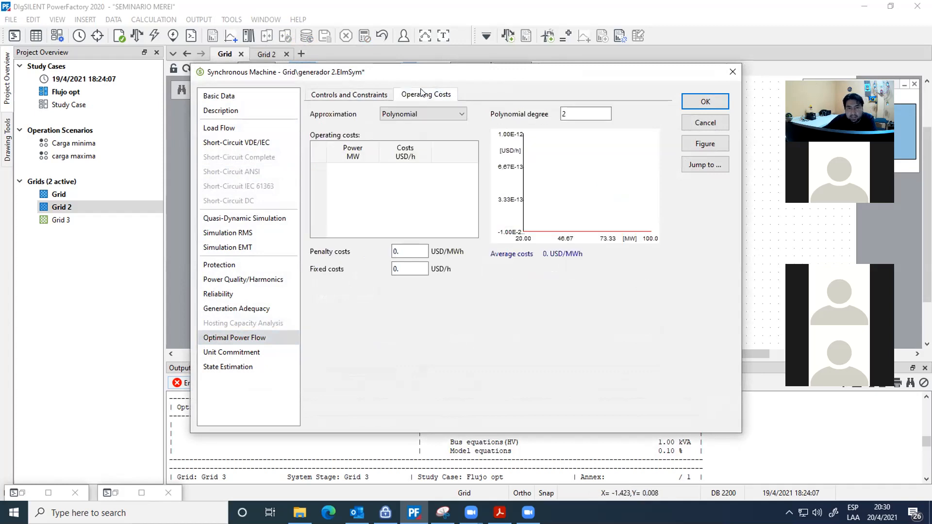
double_click(562, 114)
type("1")
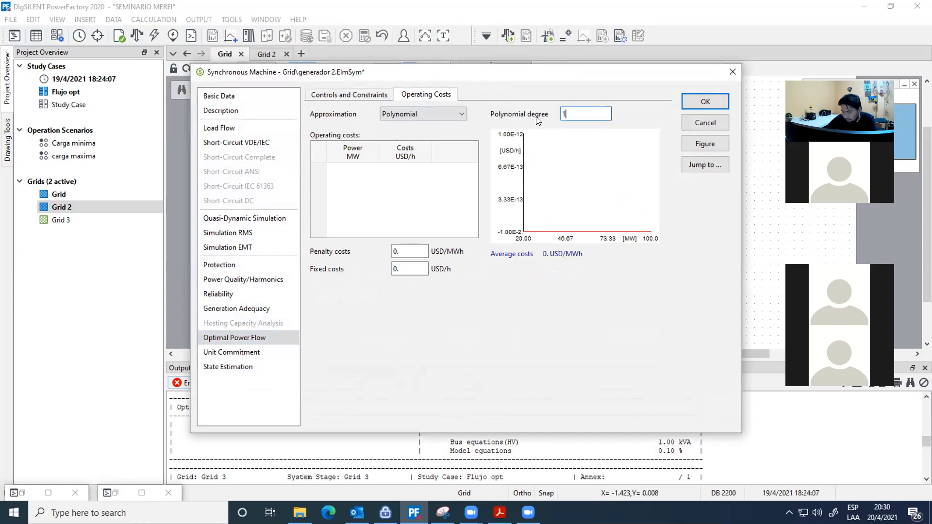
- Add operating cost points for generador 2 of 100 USD/h at 0 MW and 150 USD/h at 10 MW, and accept the settings
right_click(397, 186)
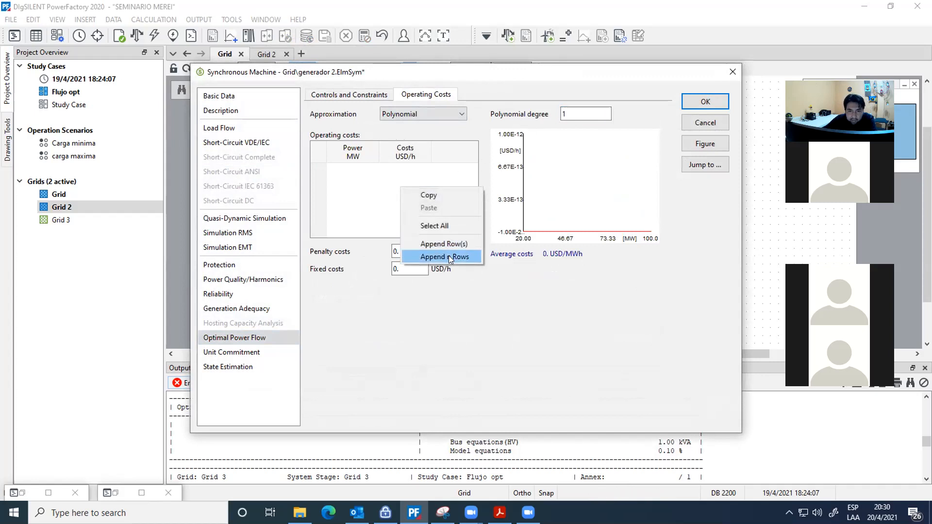
left_click(448, 256)
key("Return")
left_click(400, 169)
type("100")
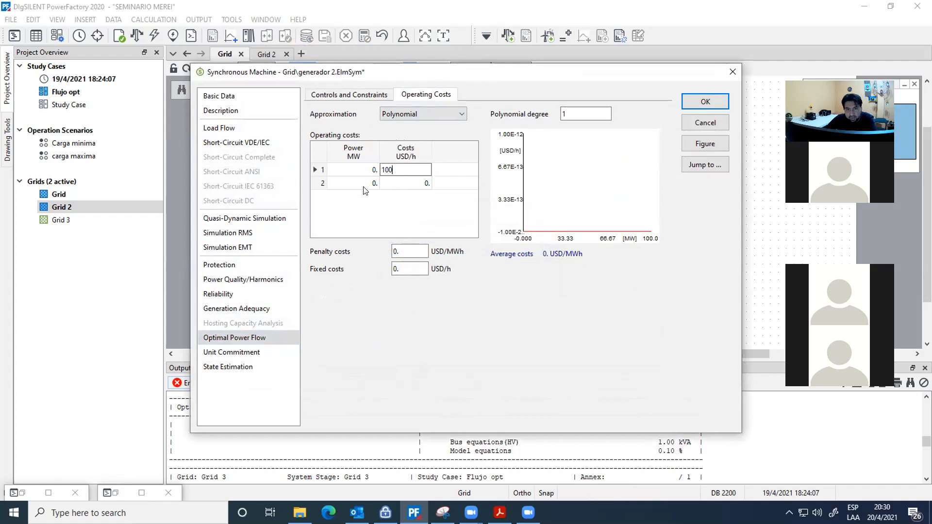
left_click(367, 183)
type("10")
left_click(408, 184)
type("150")
key("Return")
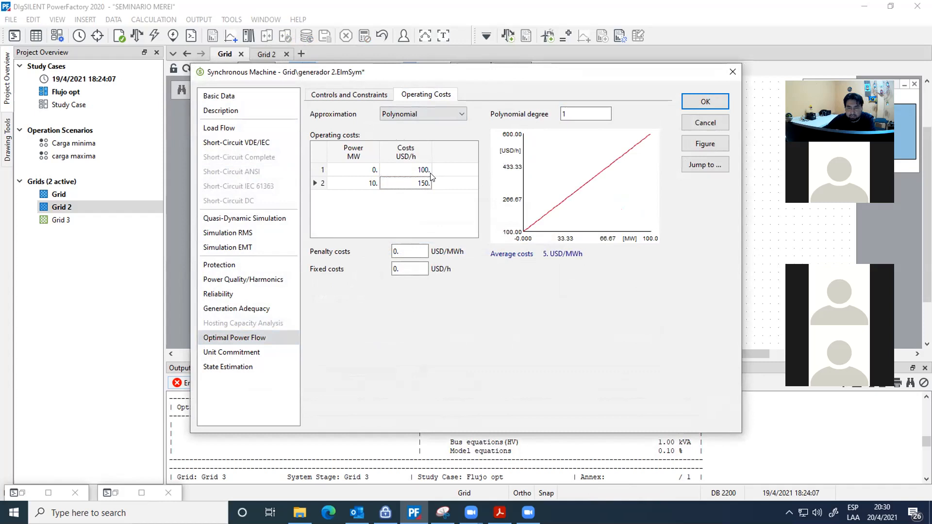
left_click(701, 99)
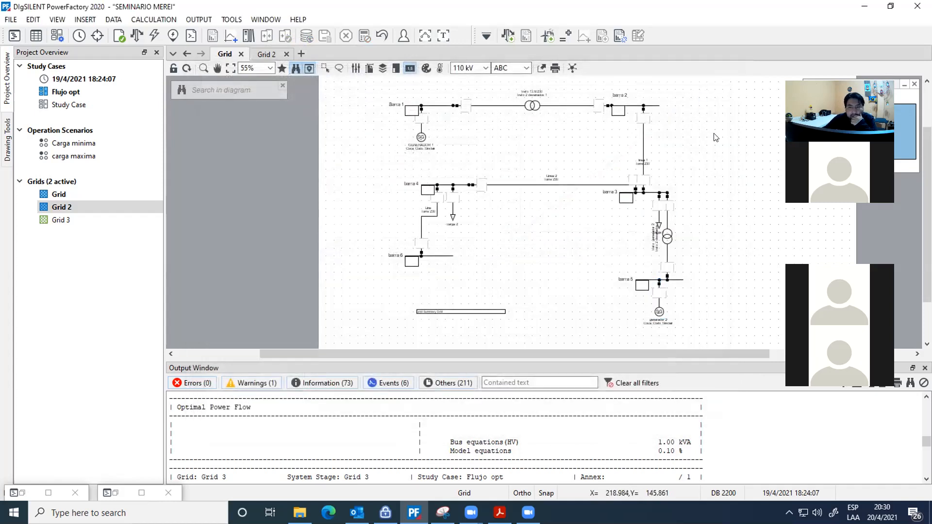
- Open Barra 1's optimal power flow voltage limits with the lower limit ready for editing, and close the terminal settings
double_click(437, 102)
left_click(519, 121)
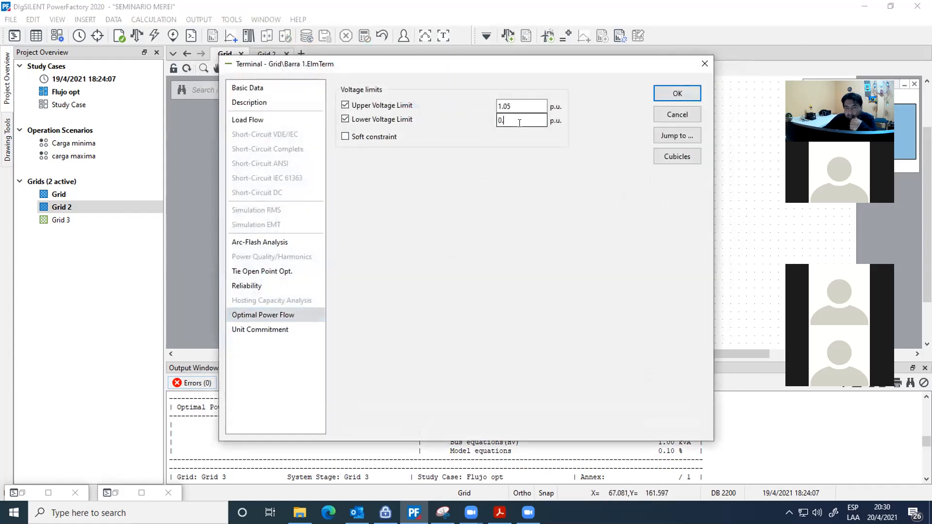
left_click(684, 93)
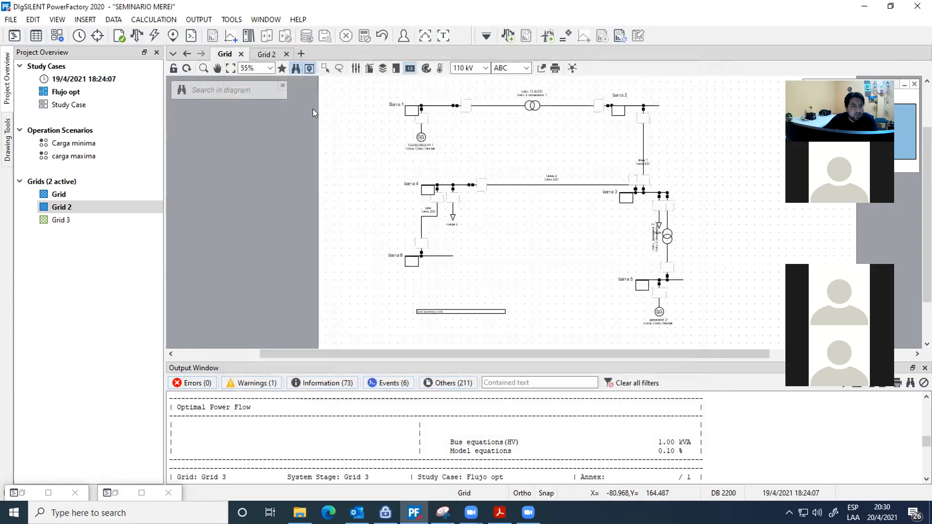
left_click(36, 37)
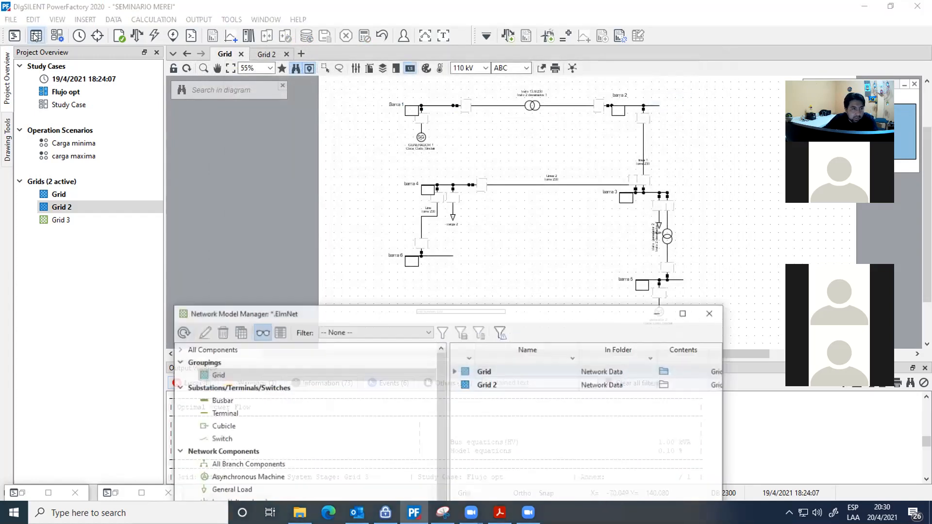
left_click_drag(421, 311, 316, 86)
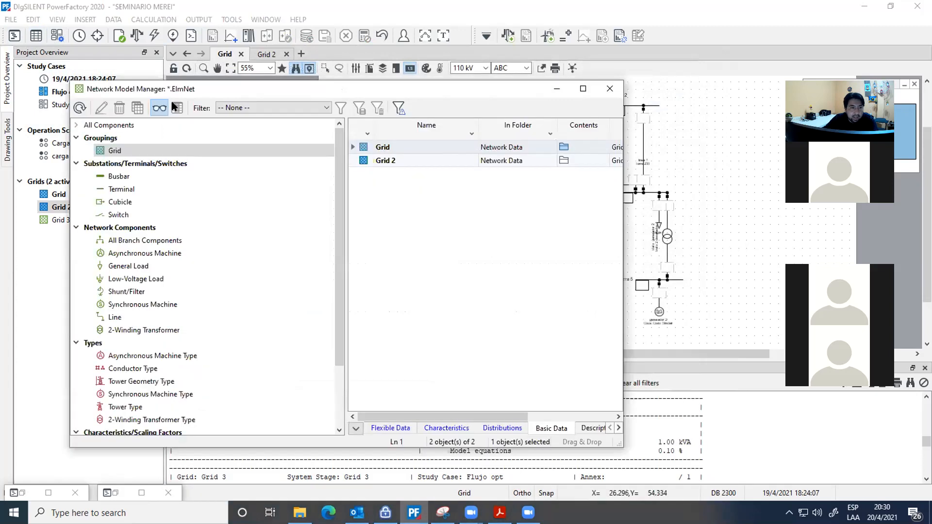
left_click(610, 88)
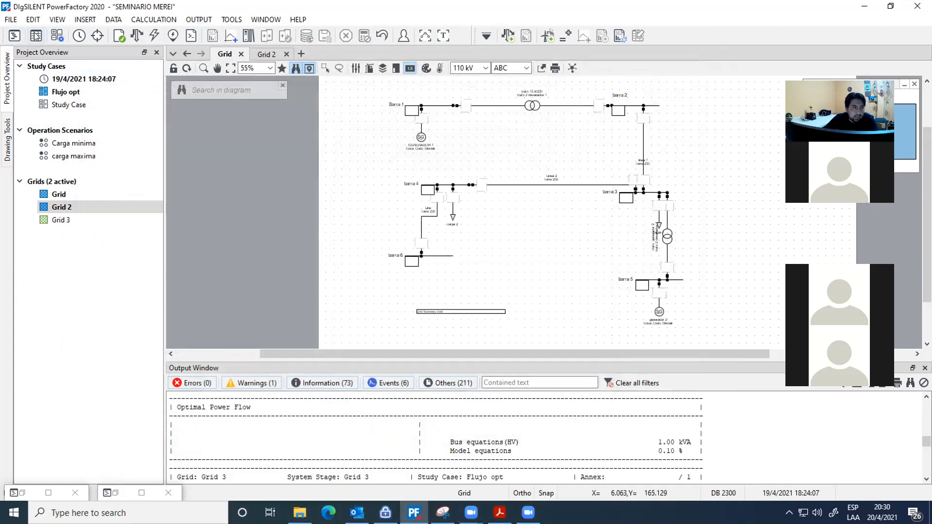
- Display the optimal power flow data of all terminals in the Network Model Manager, maximized
left_click(35, 36)
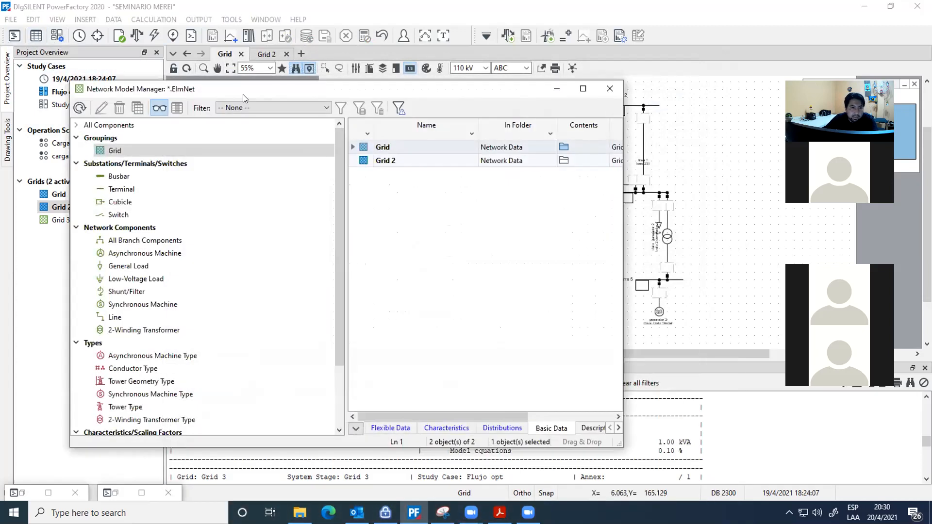
left_click(120, 190)
left_click(583, 88)
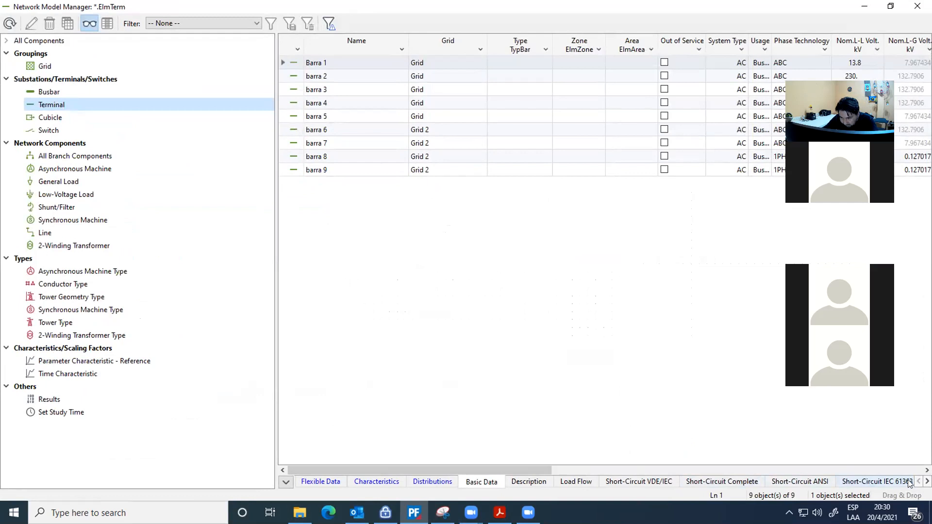
left_click(928, 481)
left_click(927, 482)
left_click(927, 481)
left_click(927, 482)
left_click(928, 482)
left_click(927, 482)
left_click(928, 481)
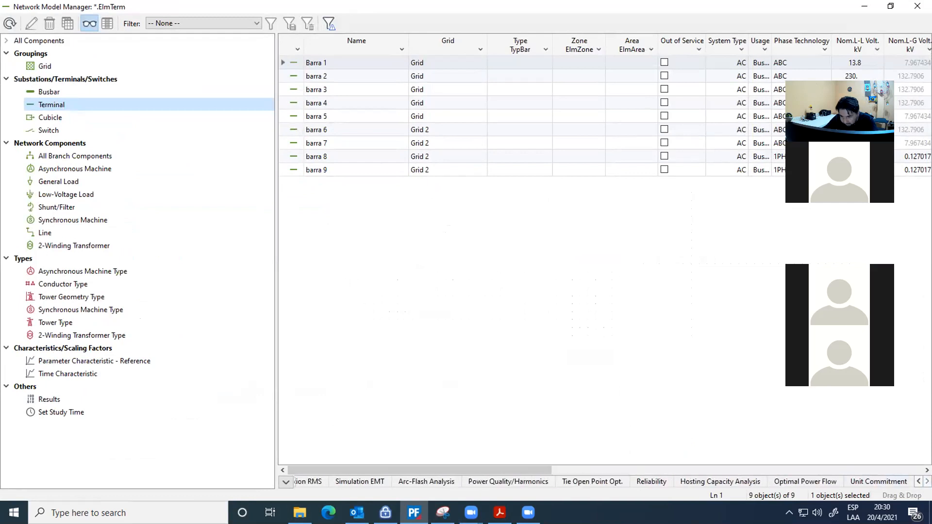
left_click(821, 481)
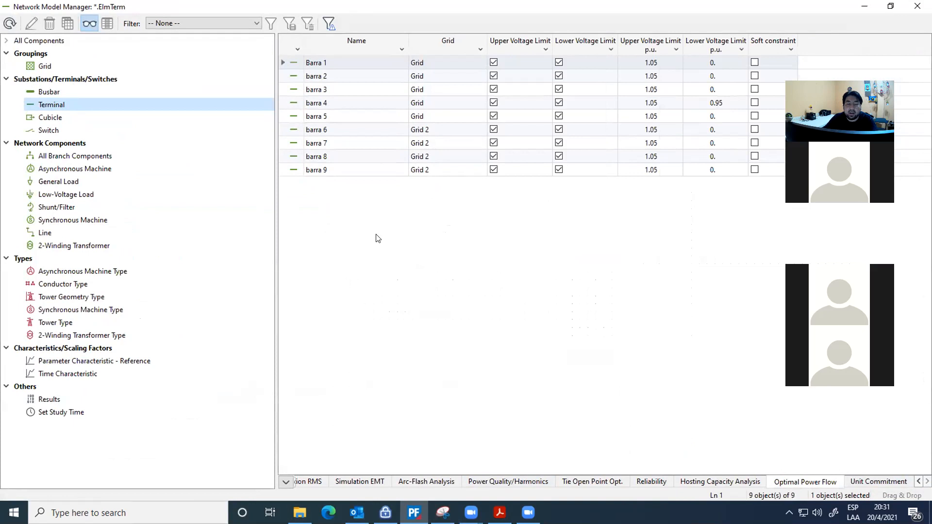
- Set Barra 1's lower voltage limit to 0.95 p.u. in the terminal table
left_click(711, 65)
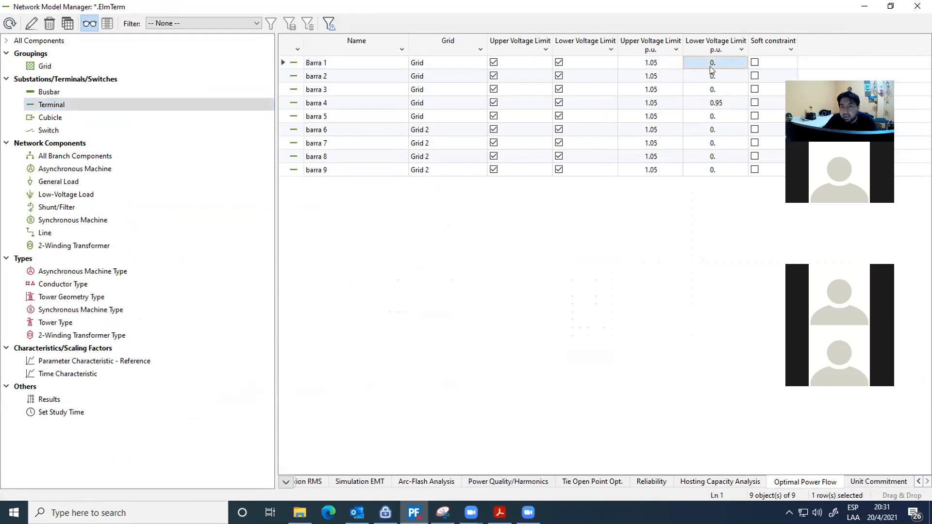
type("0.95")
key("Return")
- Set the lower voltage limit of barra 2 through barra 9 to 0.95 p.u., and close the Network Model Manager
left_click(716, 65)
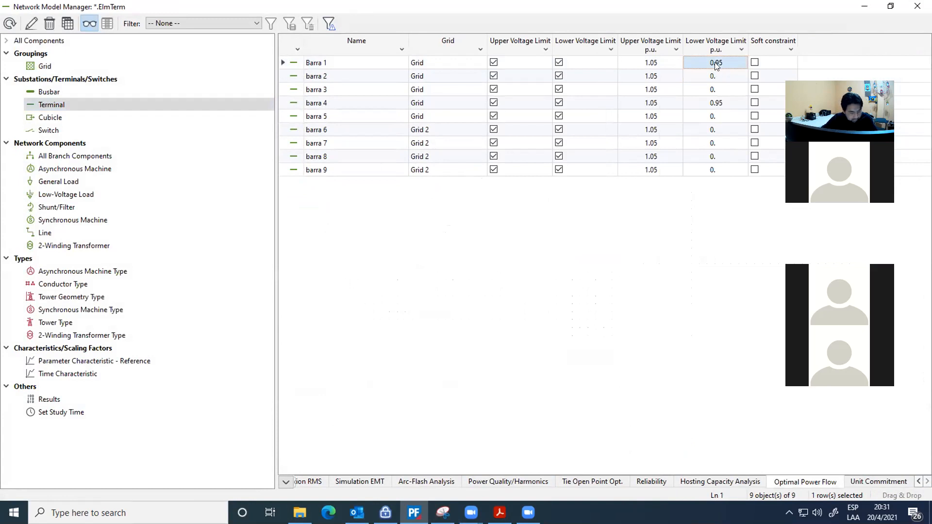
left_click_drag(717, 77, 721, 170)
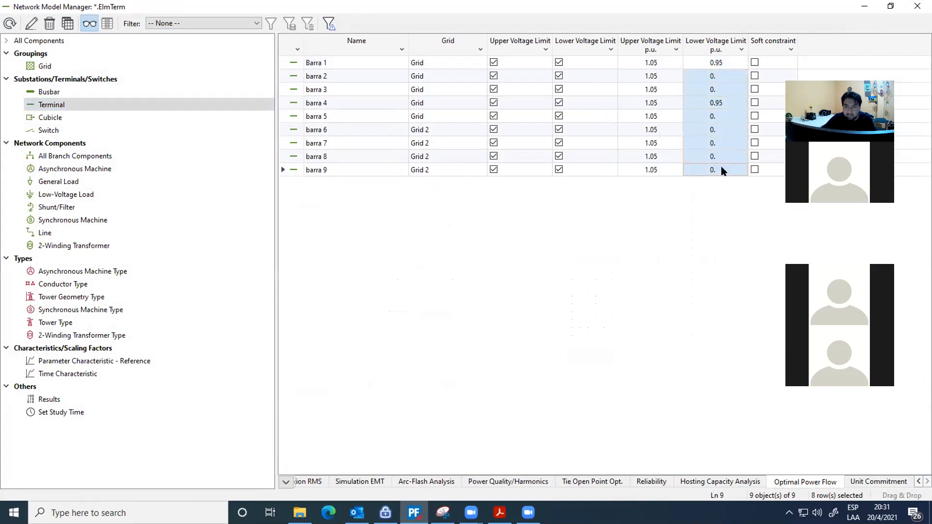
type("0.95 0.95 0.95 0.95 0.95 0.95 0.95 0.95")
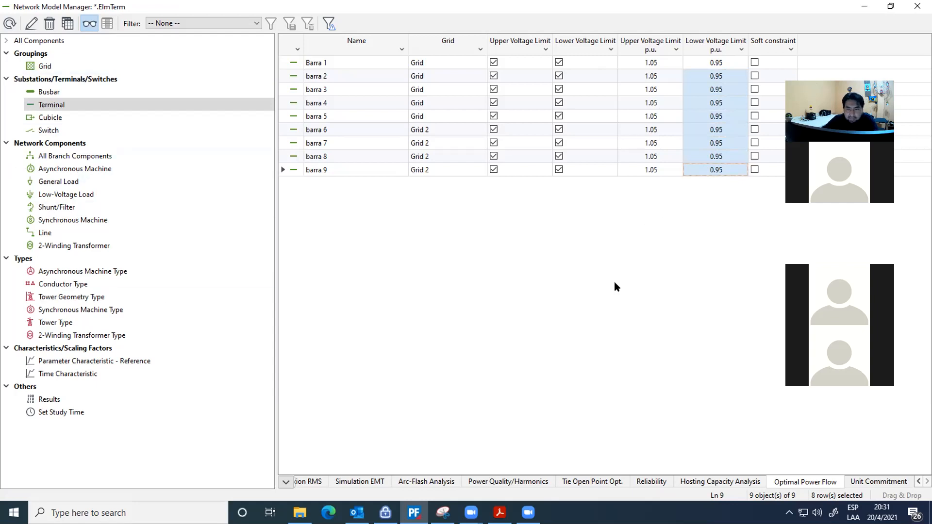
left_click(730, 65)
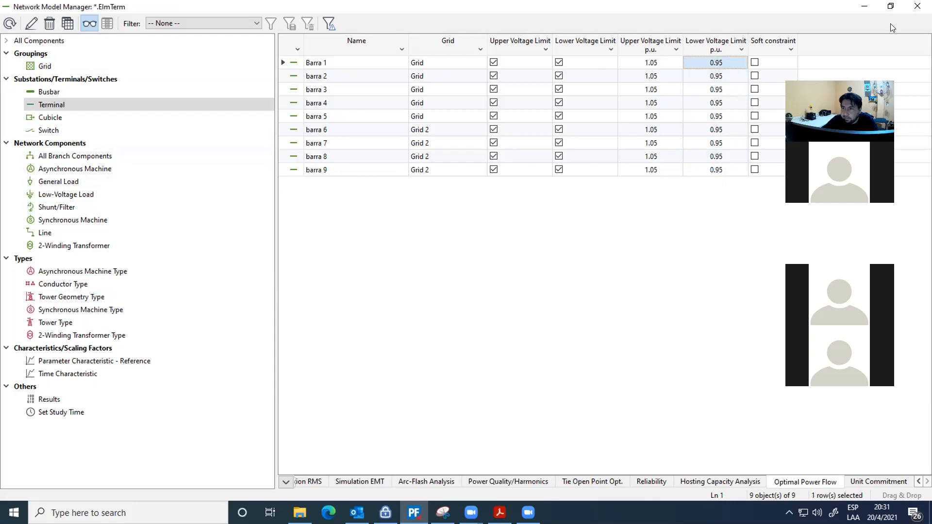
left_click(918, 6)
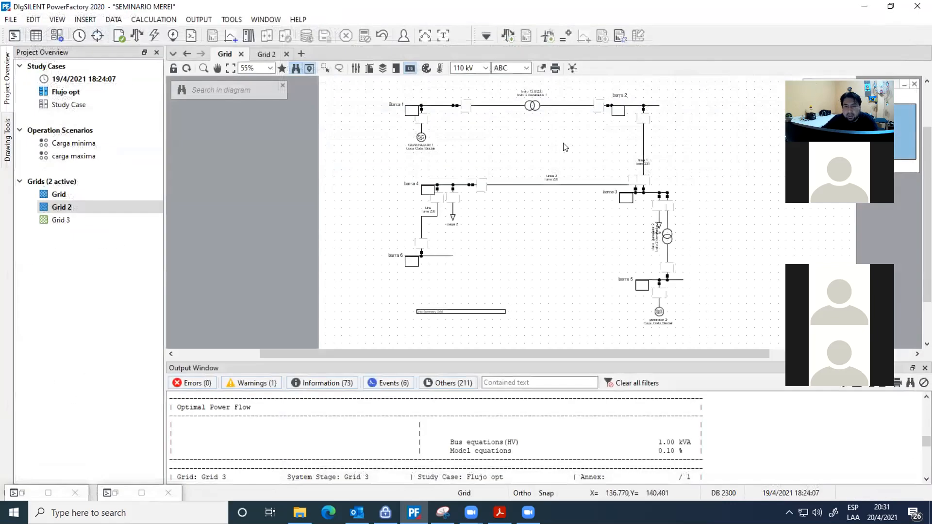
- Set carga 2's load flow active power to 20 MW and accept the load settings
double_click(451, 217)
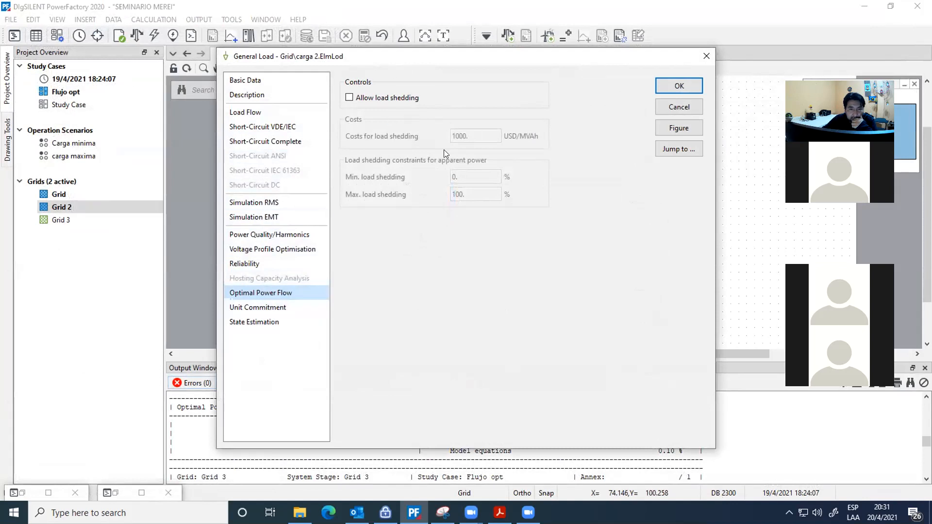
left_click(254, 112)
left_click_drag(427, 149, 406, 155)
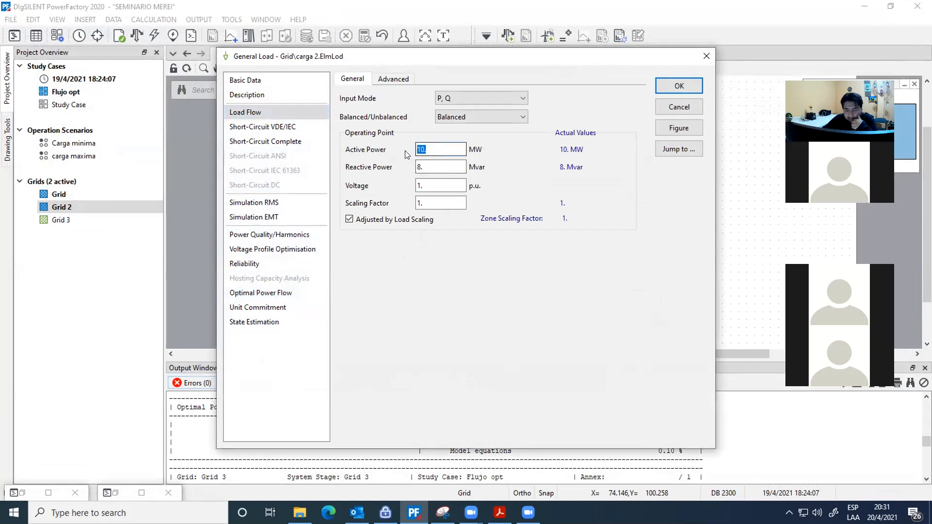
type("20")
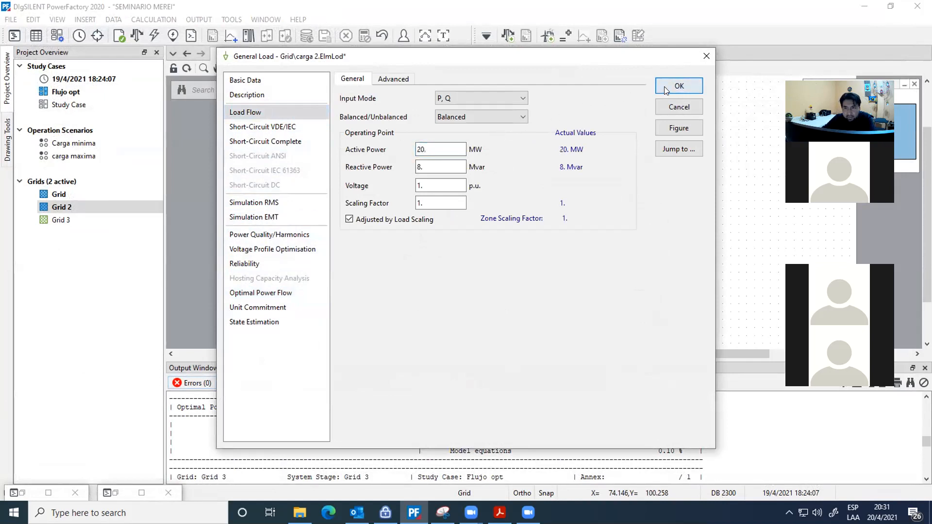
left_click(664, 86)
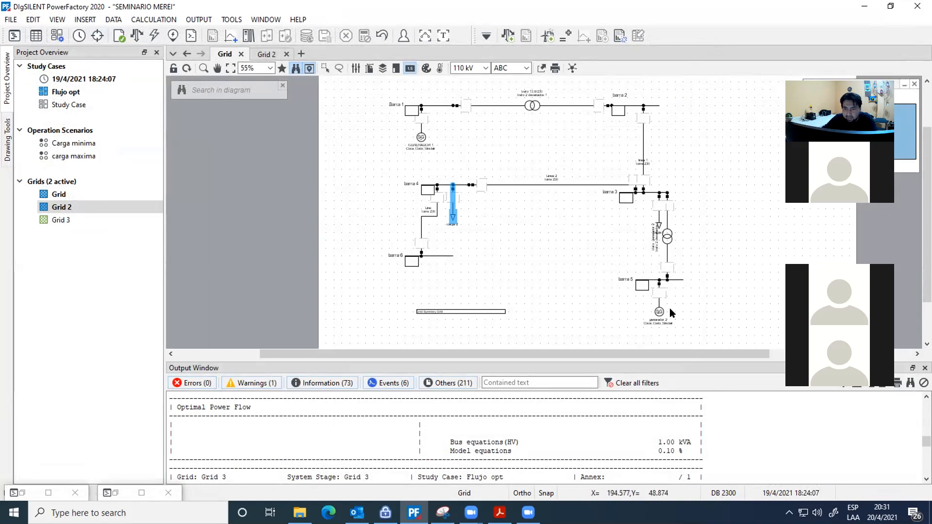
- Set carga 2's operating point to 70 MW active power and 25 Mvar reactive power, and accept it
left_click(491, 226)
double_click(456, 215)
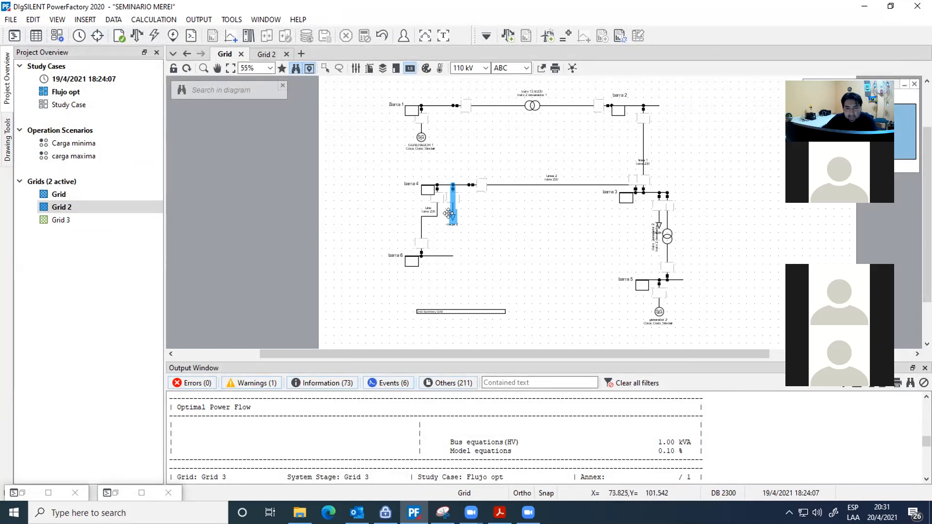
left_click_drag(392, 151, 370, 154)
type("70")
key("Tab")
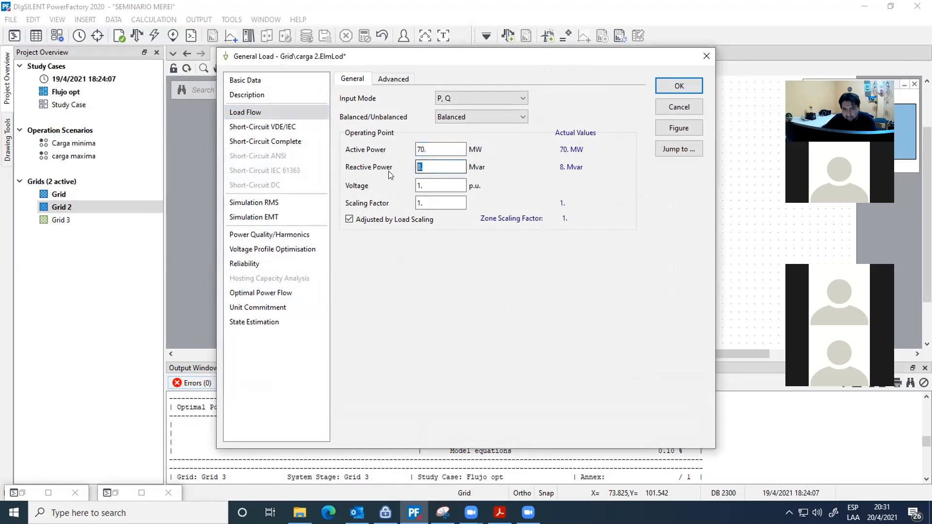
type("25")
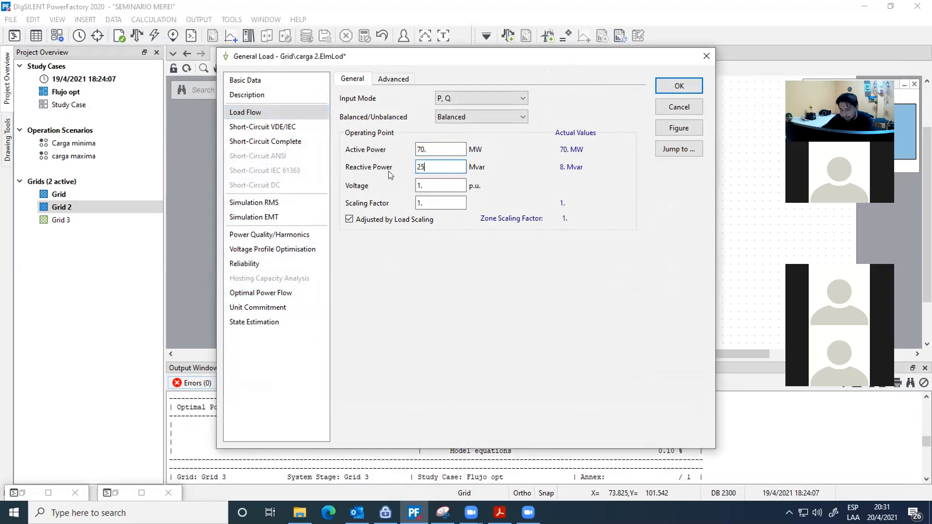
left_click(679, 87)
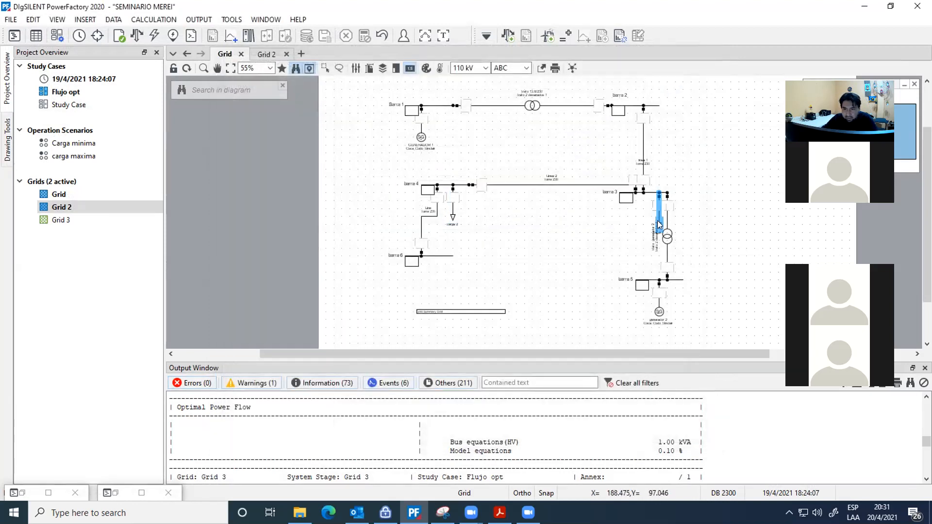
- Delete the characteristic assigned to carga 1's active power in its load flow data
double_click(657, 221)
double_click(438, 148)
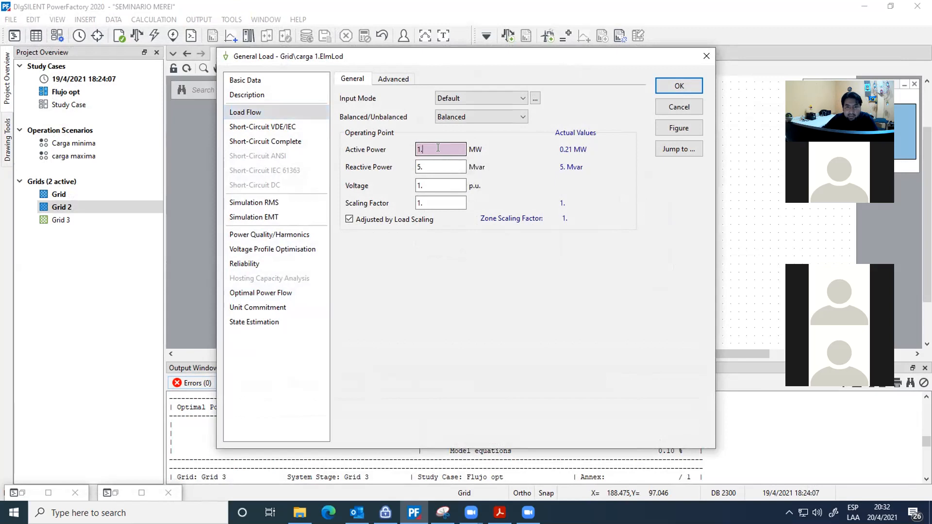
right_click(438, 150)
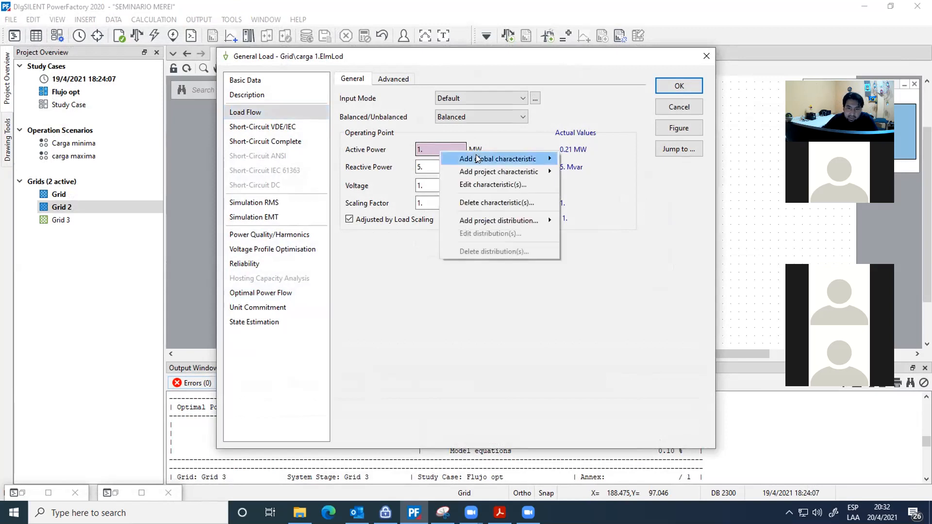
left_click(508, 202)
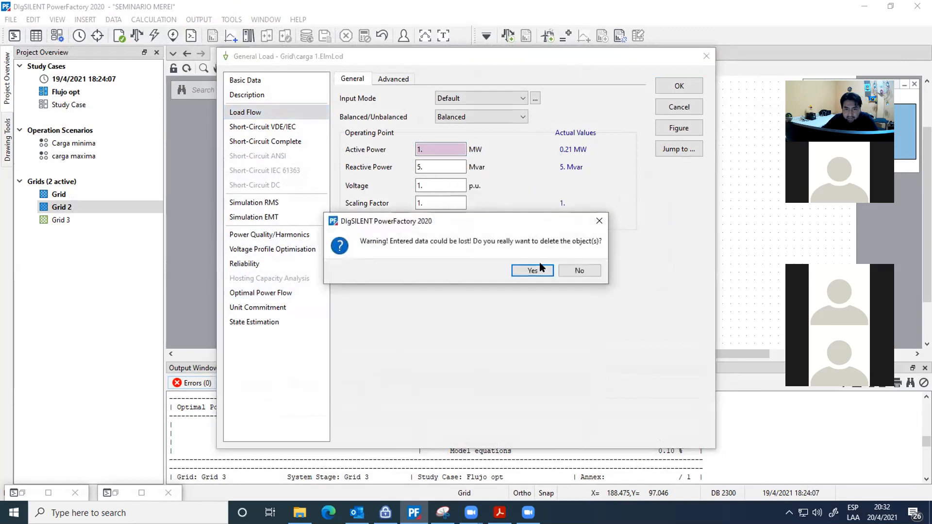
left_click(533, 270)
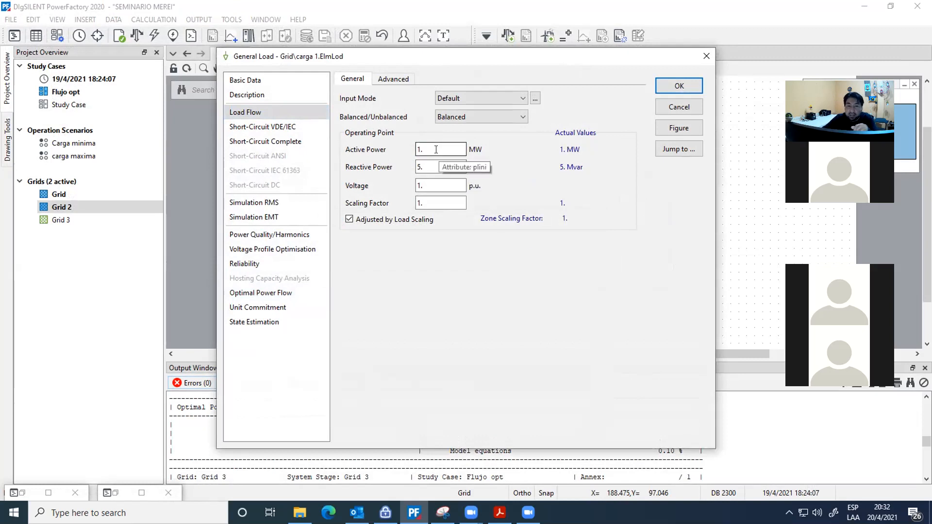
- Set carga 1's operating point to 50 MW active power and 20 Mvar reactive power, and accept it
left_click(418, 150)
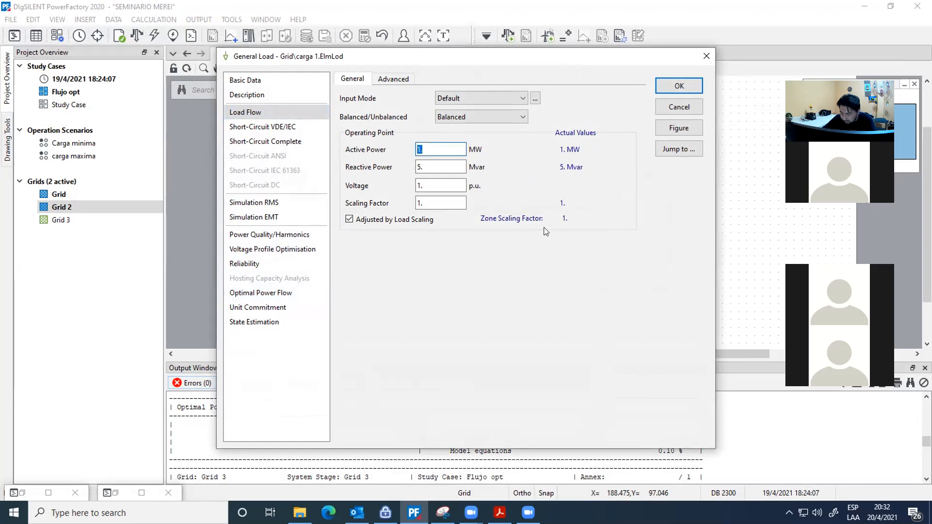
type("50")
key("Tab")
type("20")
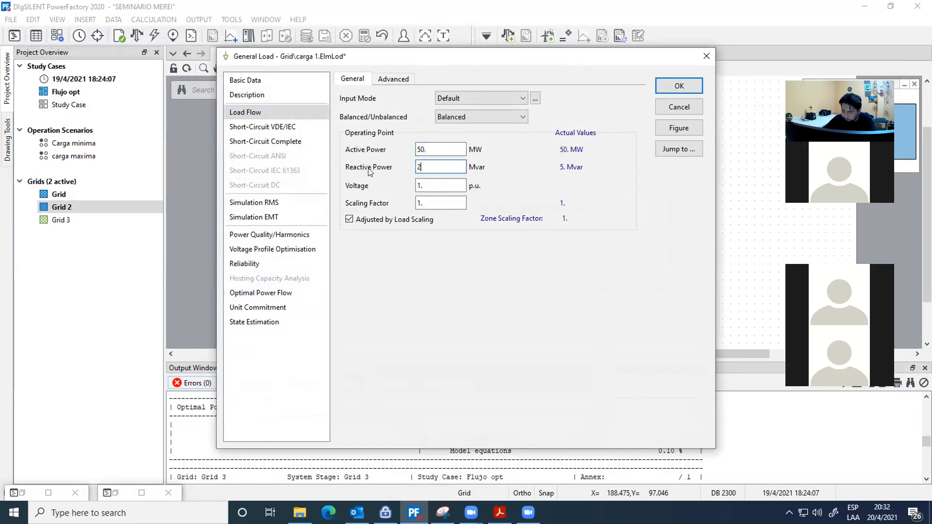
key("Tab")
key("Tab")
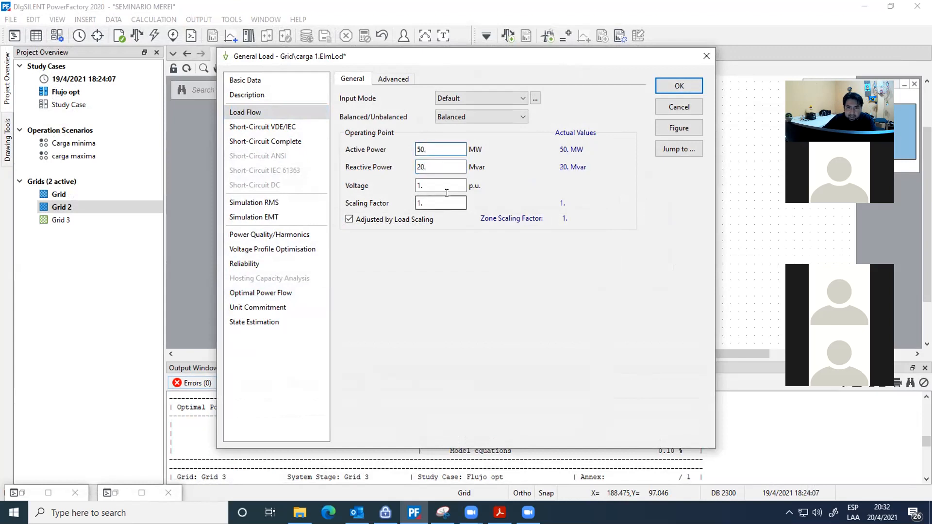
left_click(672, 86)
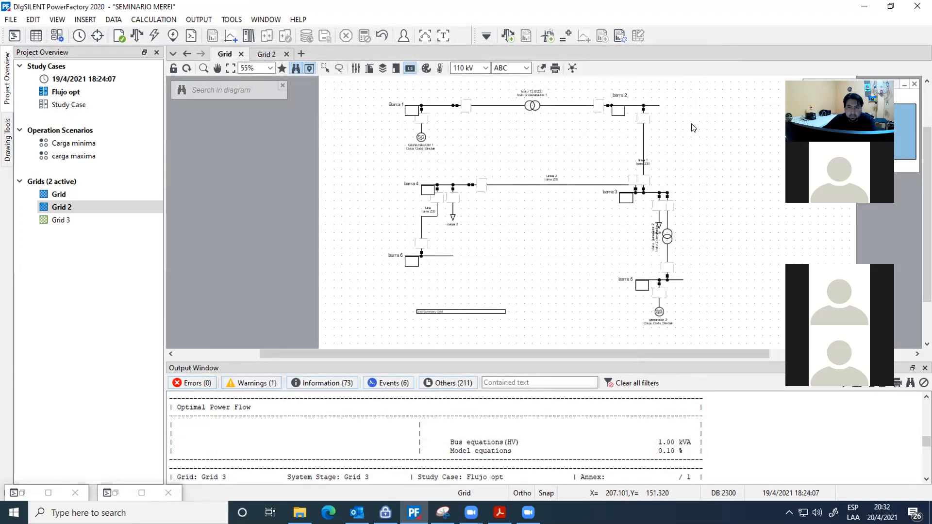
- Examine the optimal power flow tap position control and maximum loading constraint of transformer trafo 13.8/230, leaving tap control off
left_click(533, 106)
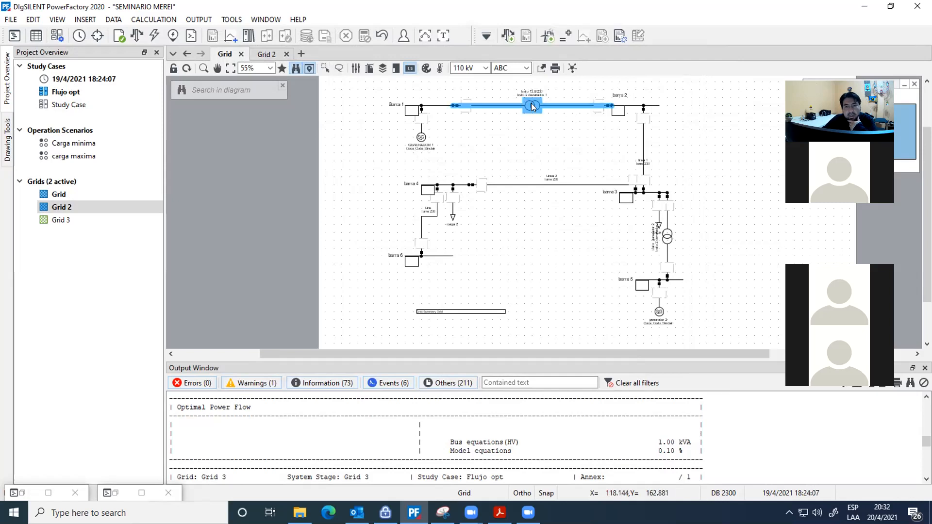
double_click(533, 105)
left_click(271, 274)
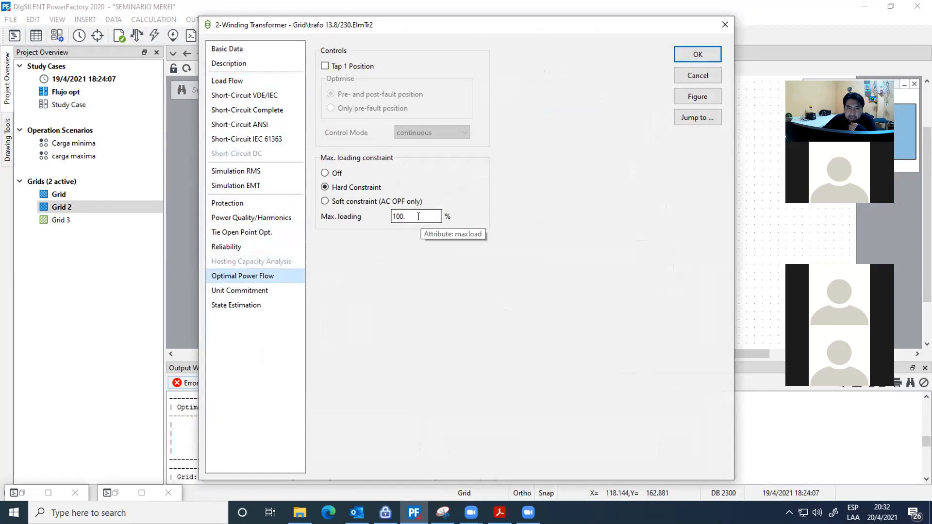
left_click(346, 68)
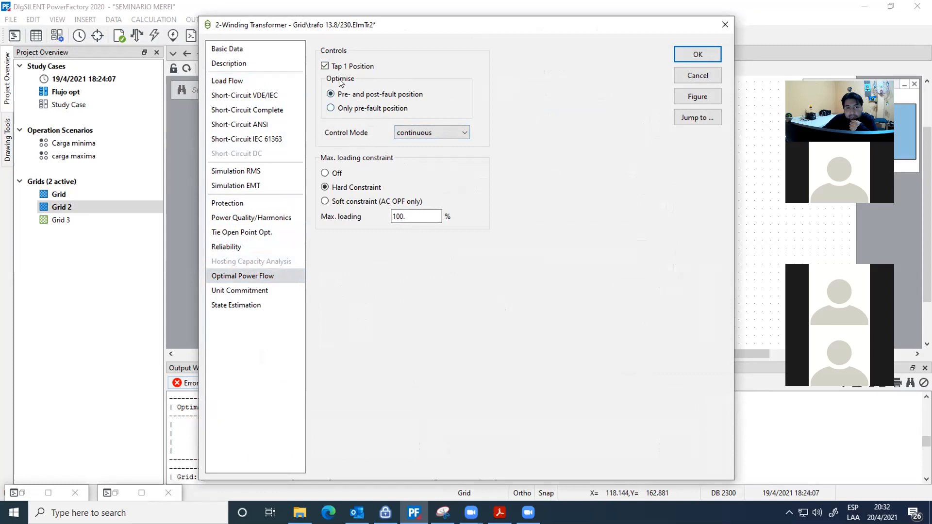
left_click(325, 66)
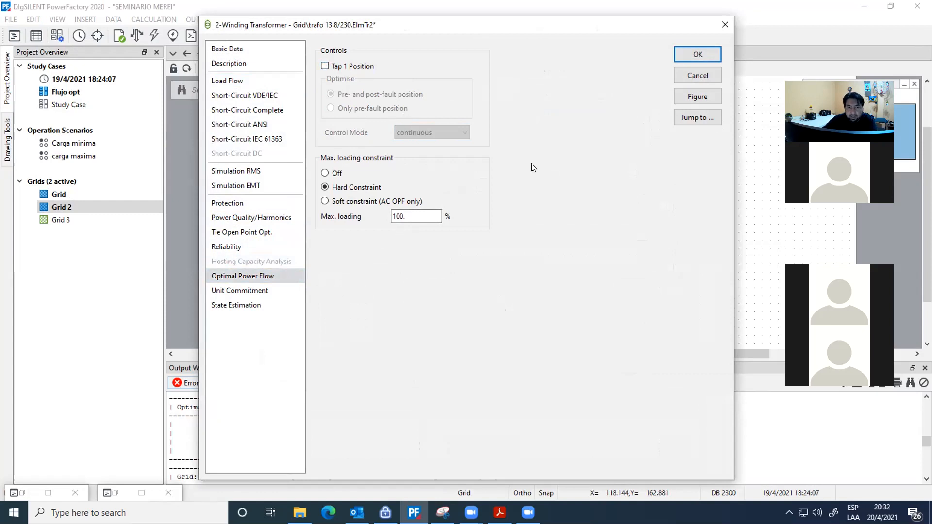
left_click(699, 55)
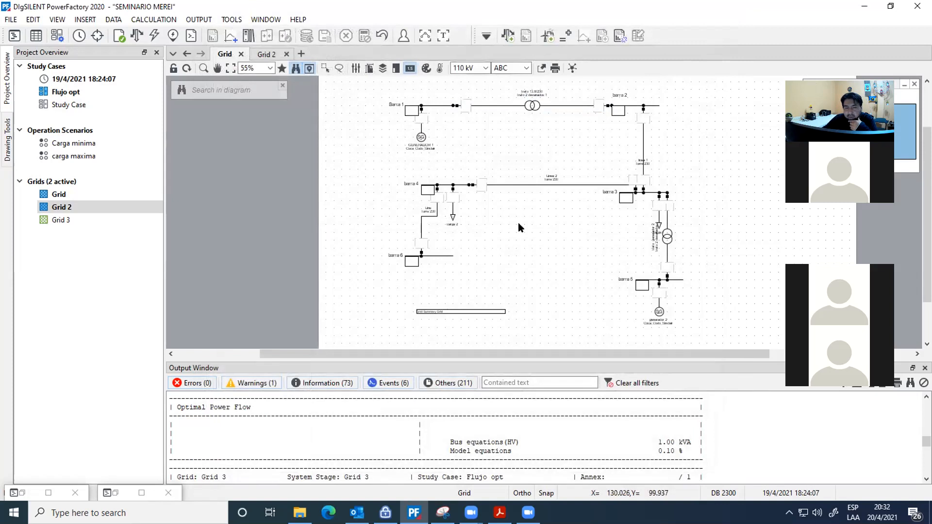
left_click(269, 54)
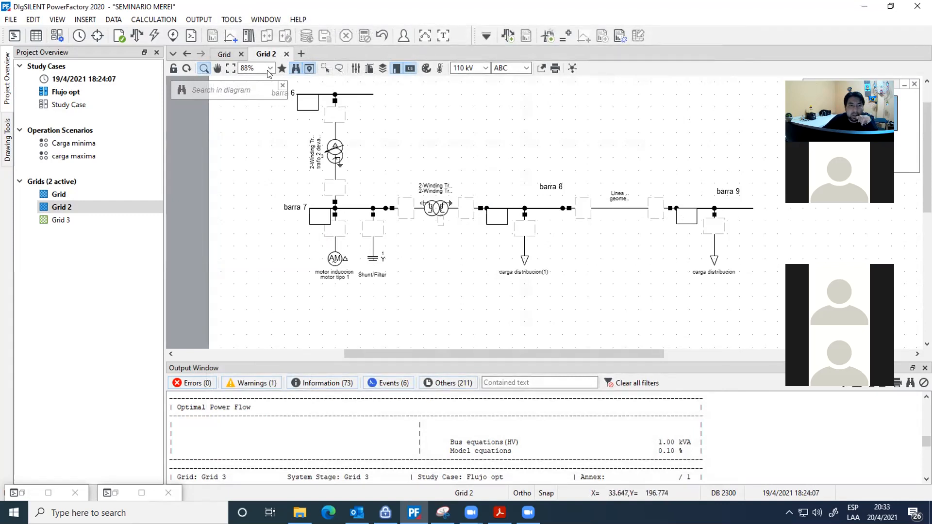
left_click(225, 58)
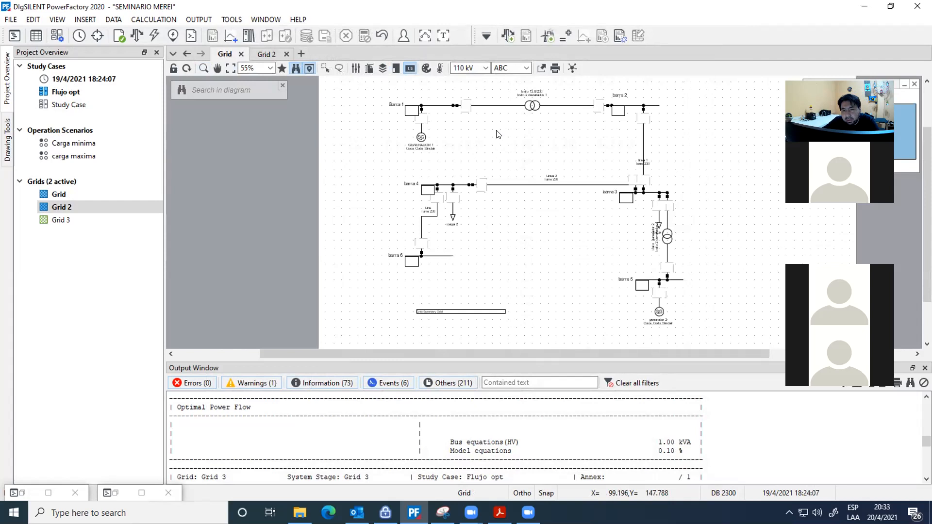
- Review Linea 2's optimal power flow loading constraint, load flow settings and basic data in the Grid diagram
scroll(497, 135, "up", 1)
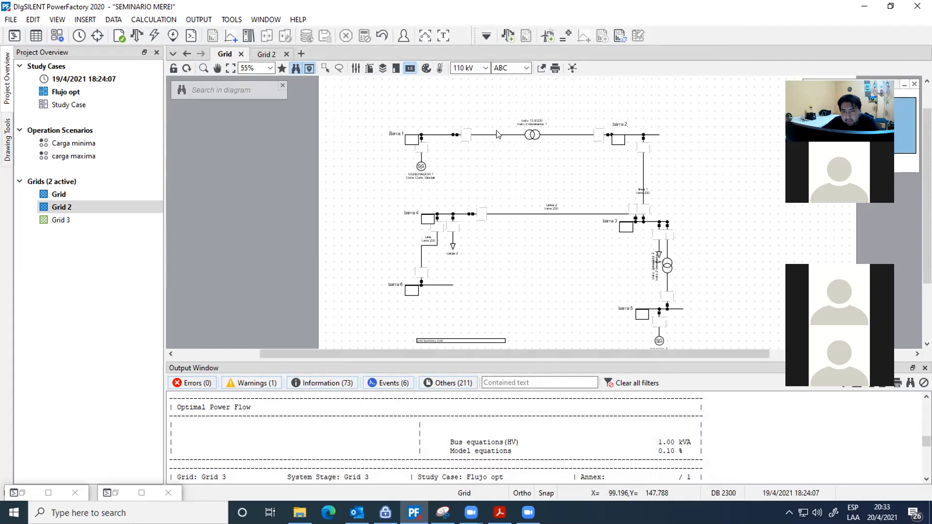
double_click(566, 214)
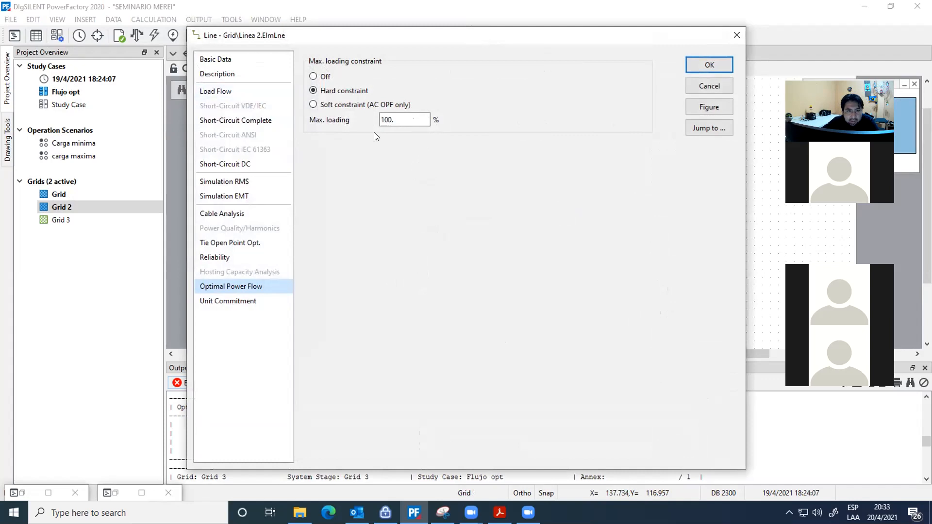
left_click(239, 92)
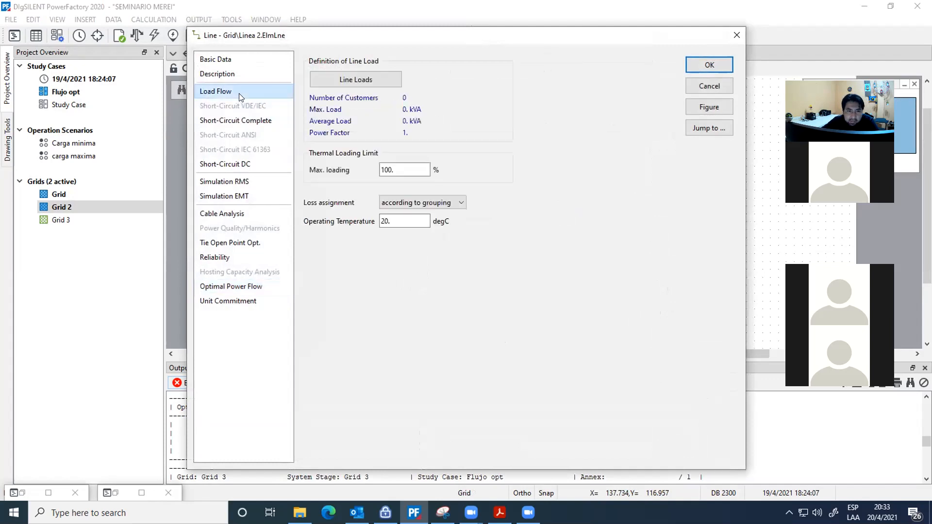
left_click(242, 62)
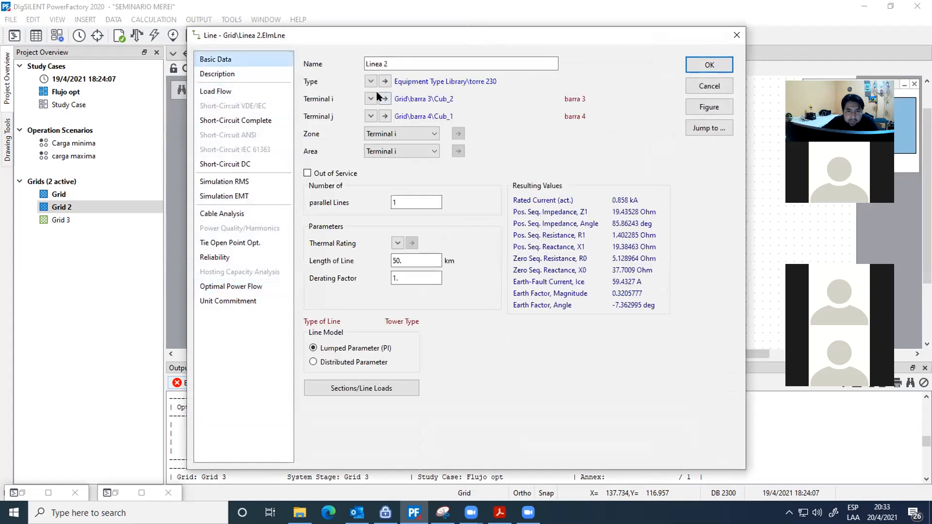
- Open Linea 2's tower type torre 230 and inspect its load flow impedance matrices
left_click(385, 82)
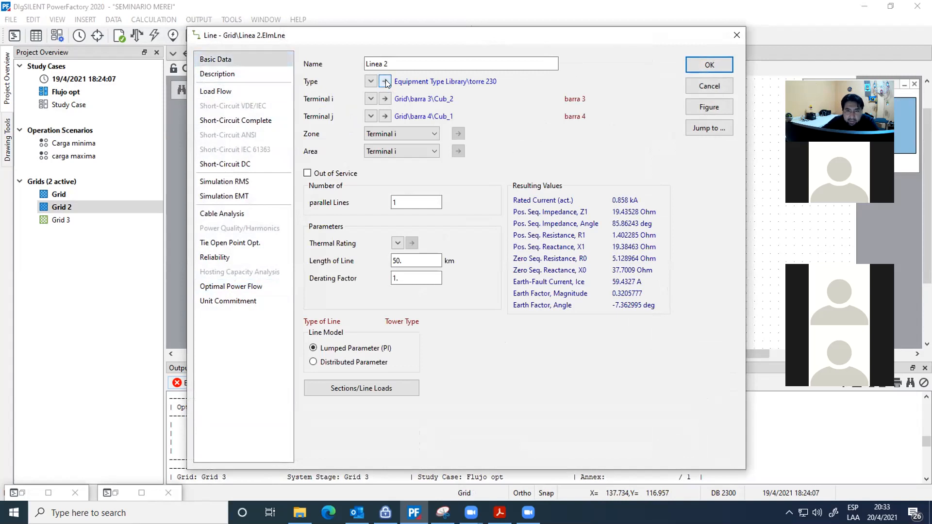
left_click(195, 73)
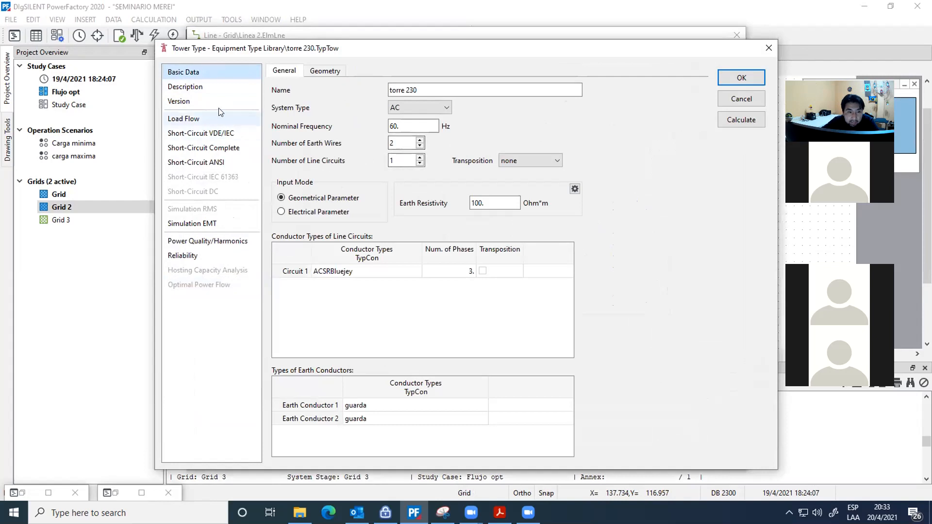
left_click(195, 121)
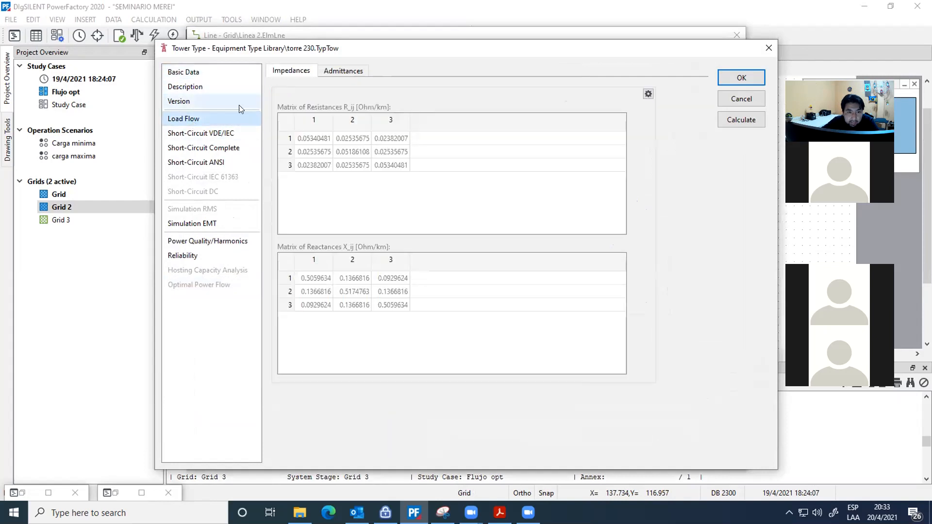
- Review tower type torre 230's basic data, reopening it from Linea 2 after closing it without changes
left_click(212, 88)
left_click(206, 71)
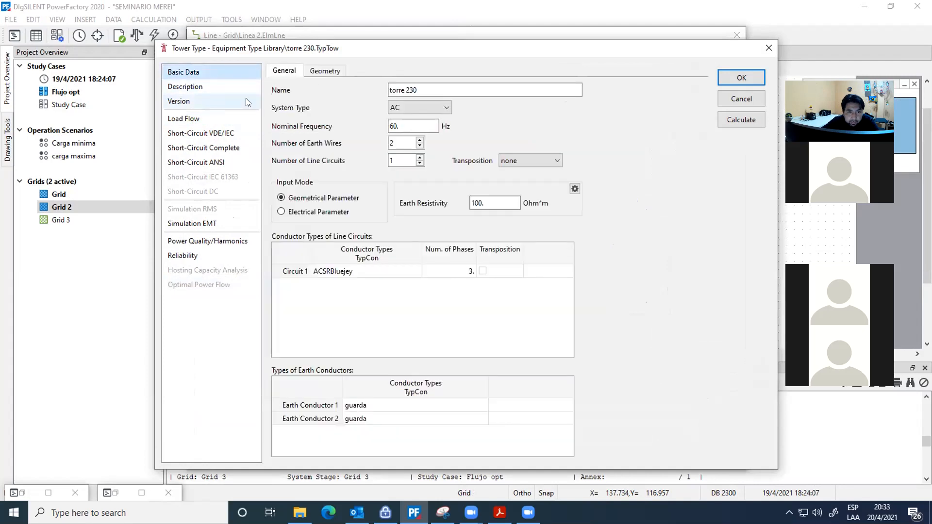
left_click(724, 98)
left_click(387, 84)
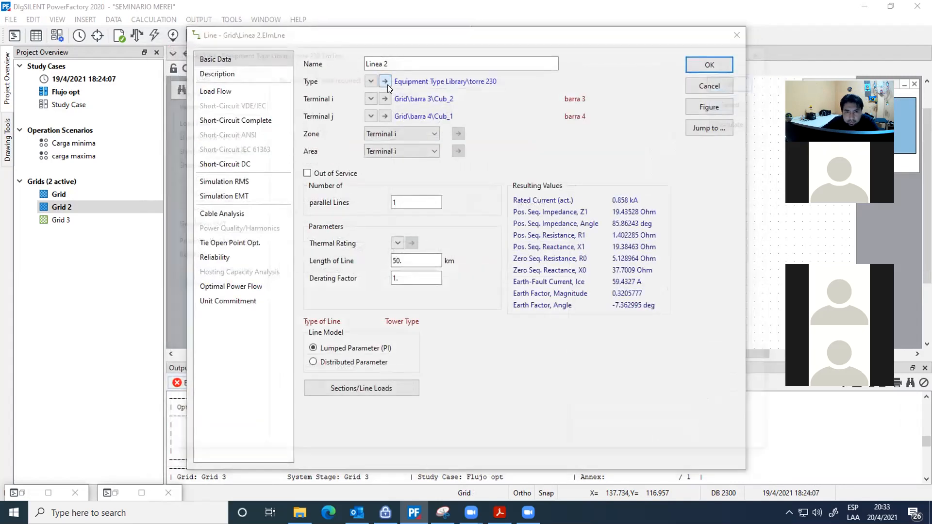
left_click(200, 72)
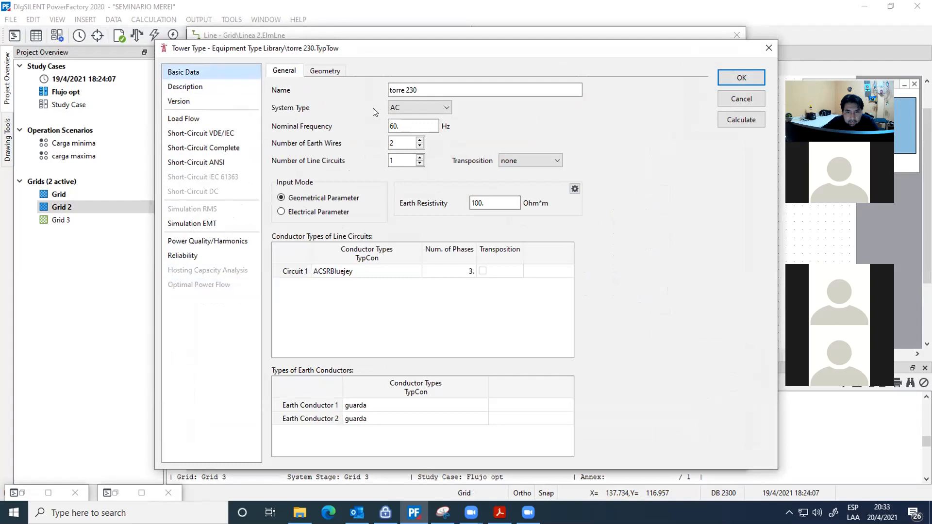
- Inspect the basic data of circuit 1's conductor type ACSRBluejey, and leave the conductor, tower and line dialogs without changes
left_click(396, 110)
left_click(331, 266)
double_click(331, 266)
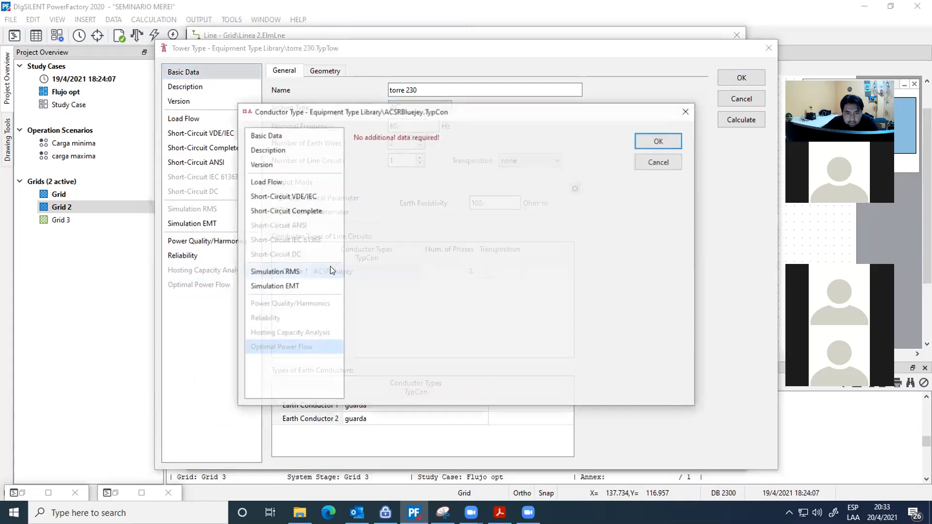
left_click(285, 137)
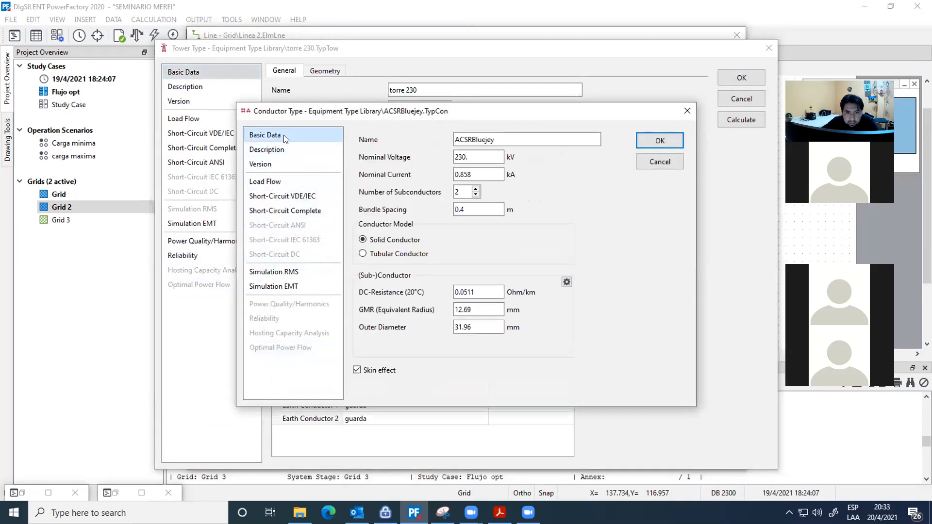
left_click(658, 164)
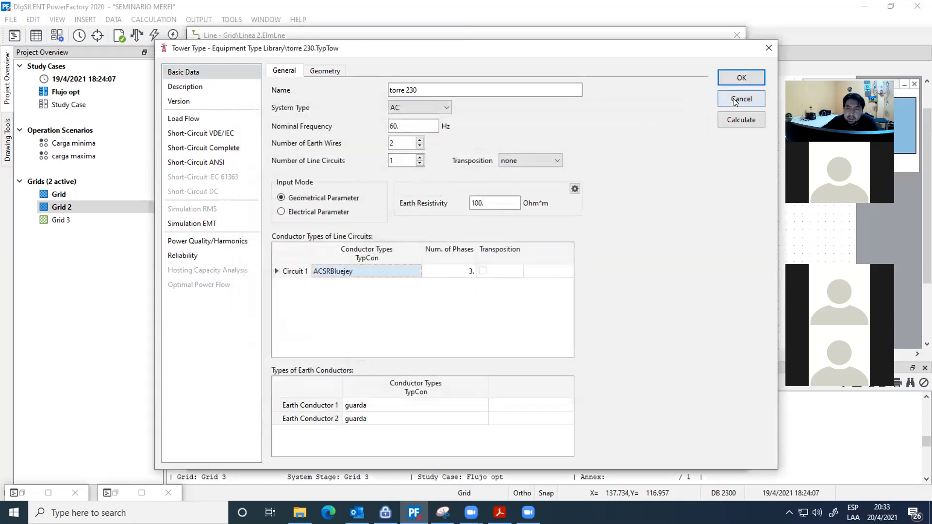
left_click(733, 98)
left_click(714, 89)
left_click(686, 117)
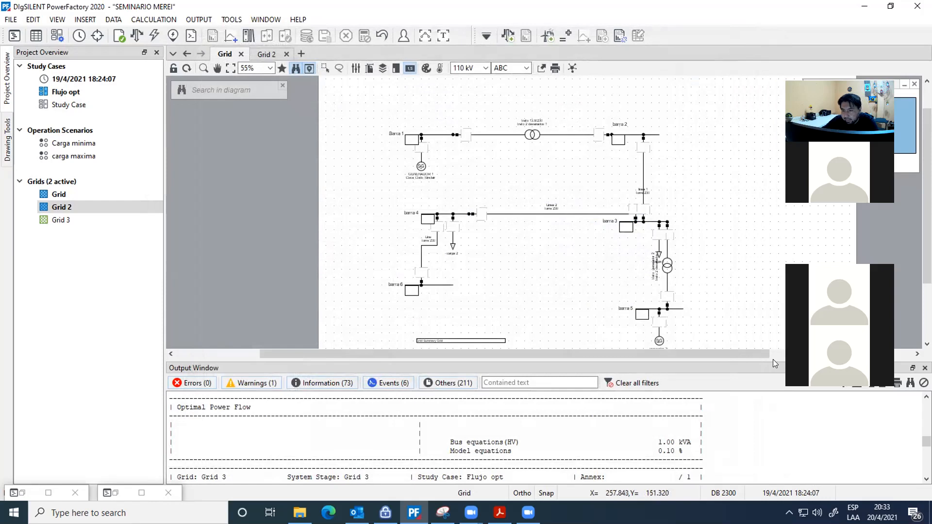
- Clear the output messages and run an unbalanced 3-phase AC load flow, checking the results at both generators in the Grid diagram
left_click(924, 383)
left_click(137, 37)
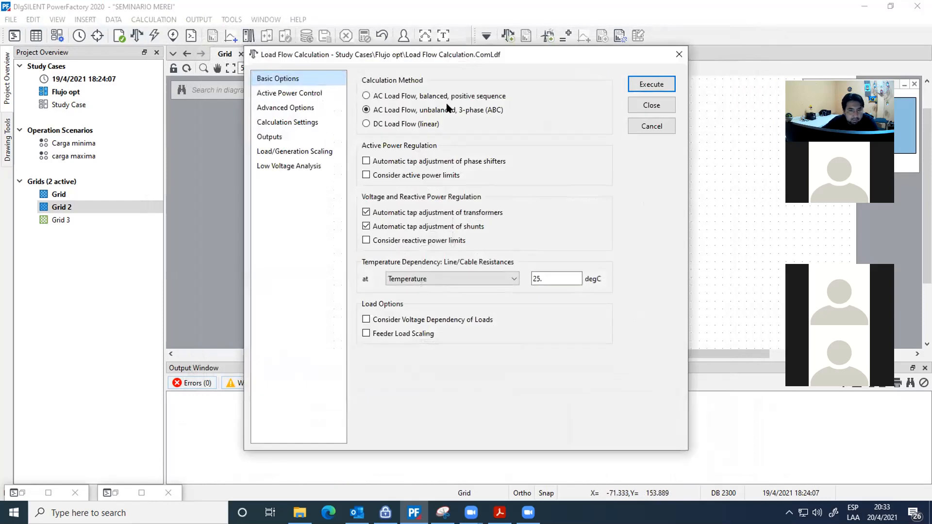
left_click(646, 85)
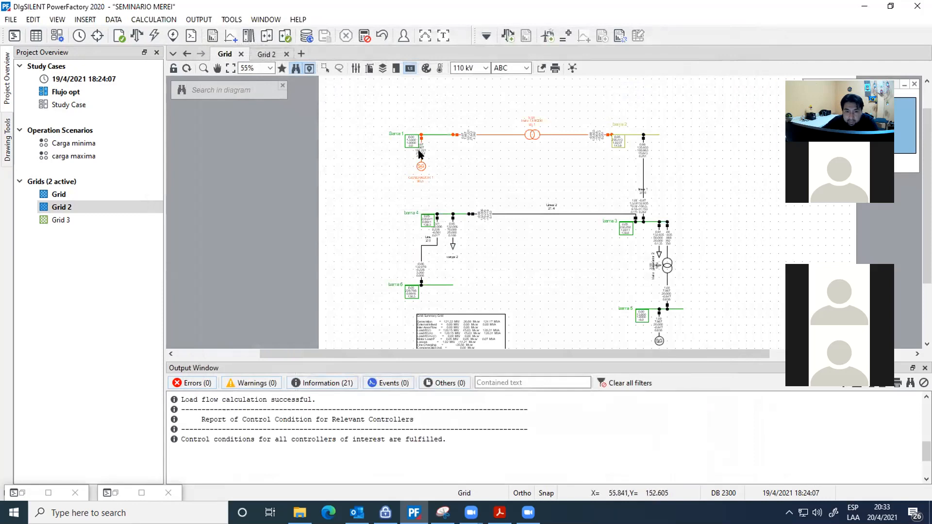
mouse_move(421, 154)
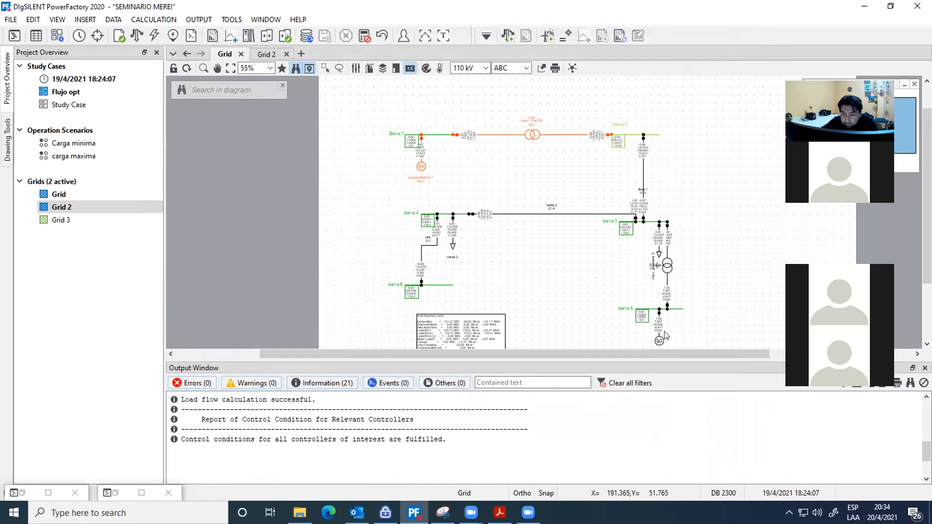
mouse_move(662, 330)
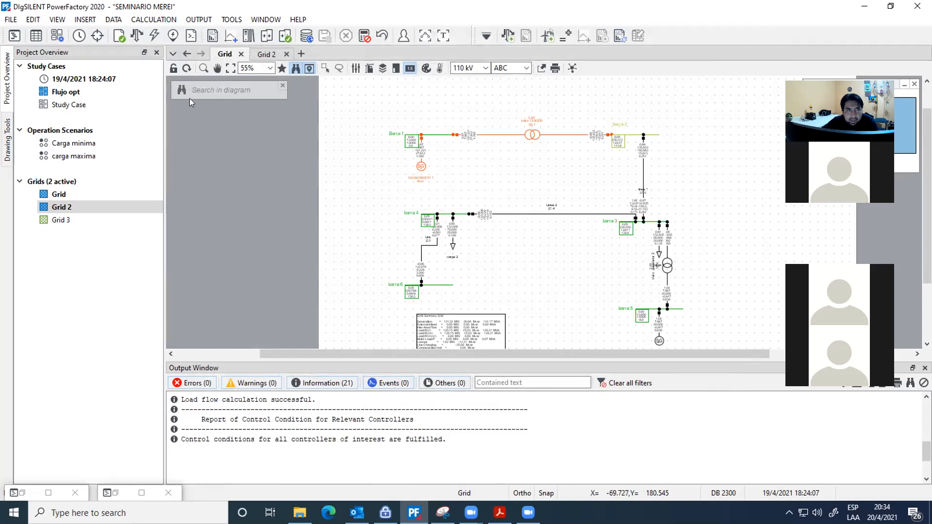
- Run the AC interior-point optimal power flow with minimisation of costs, and check its results in the Grid and Grid 2 diagrams
left_click(509, 36)
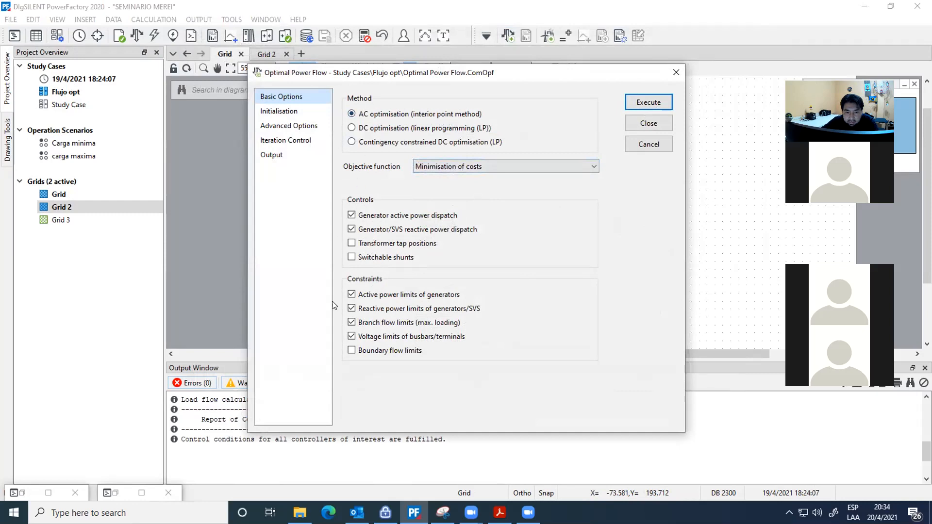
left_click(642, 104)
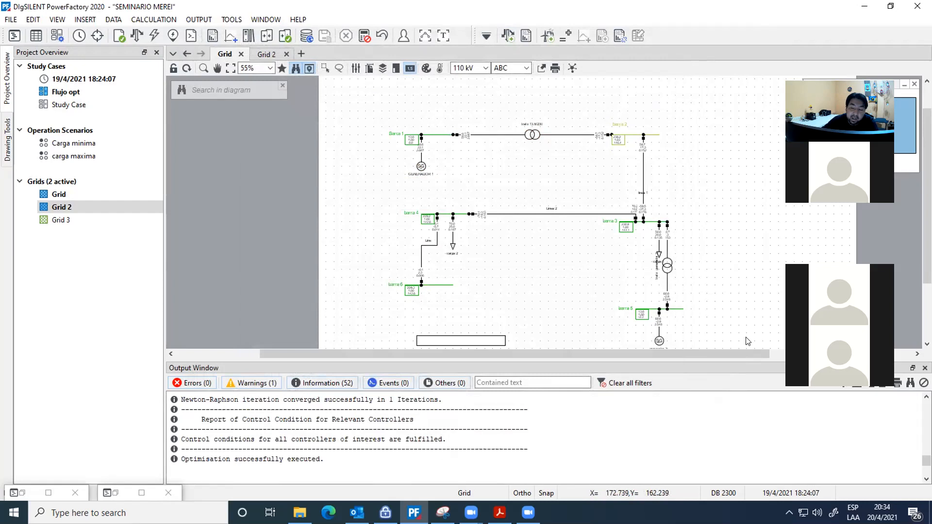
left_click(924, 383)
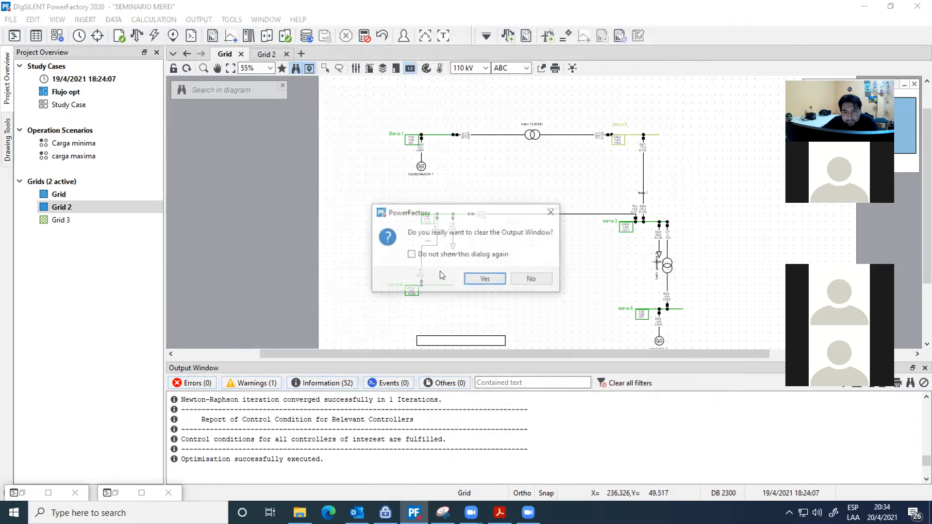
left_click(484, 279)
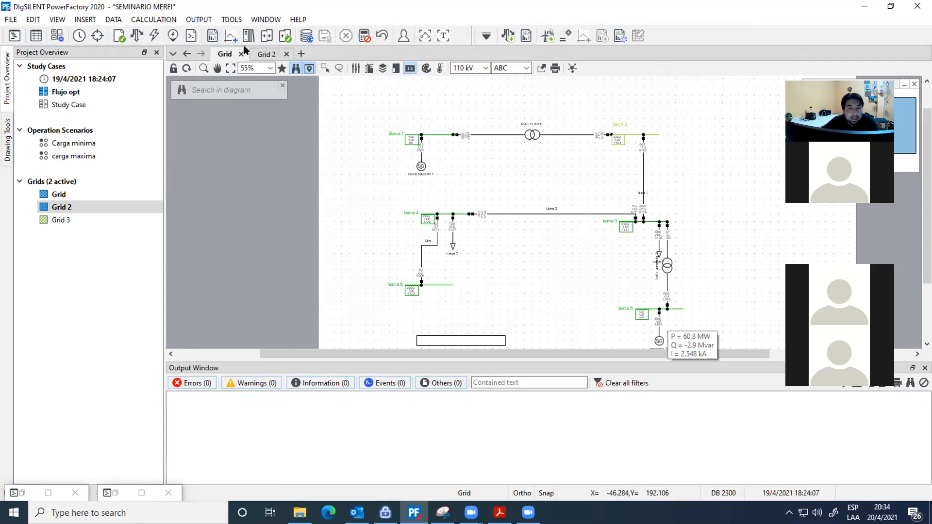
left_click(266, 54)
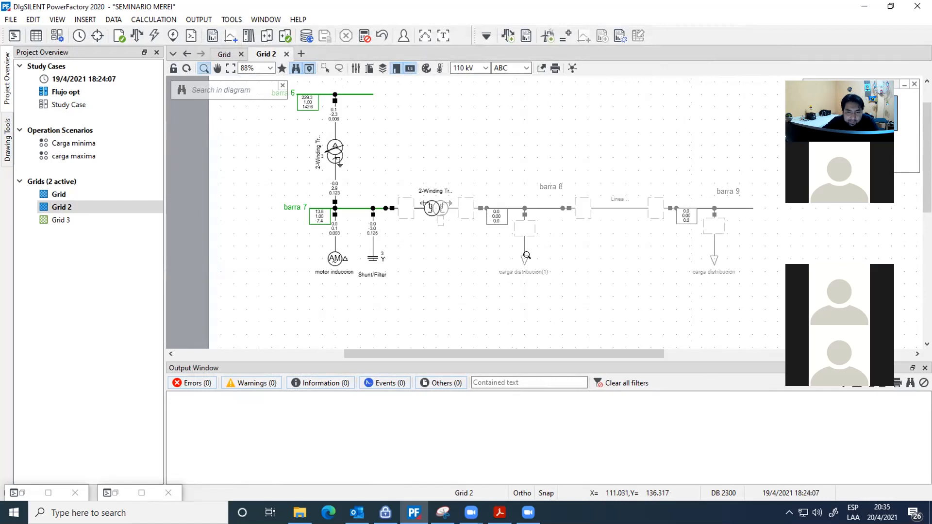
key("ctrl+Tab")
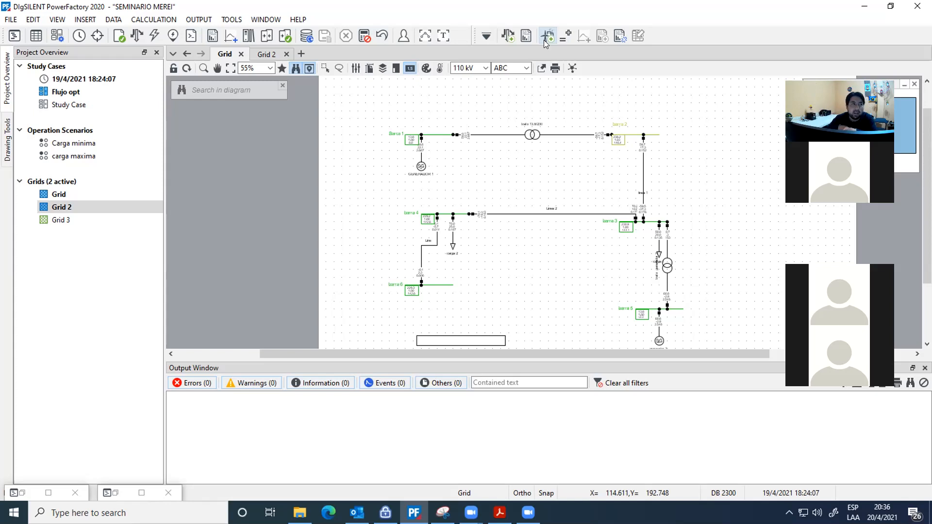
- Review the Unit Commitment / Dispatch Optimisation command's basic options, objective function, controls/constraints and maintenance settings without executing it
left_click(547, 37)
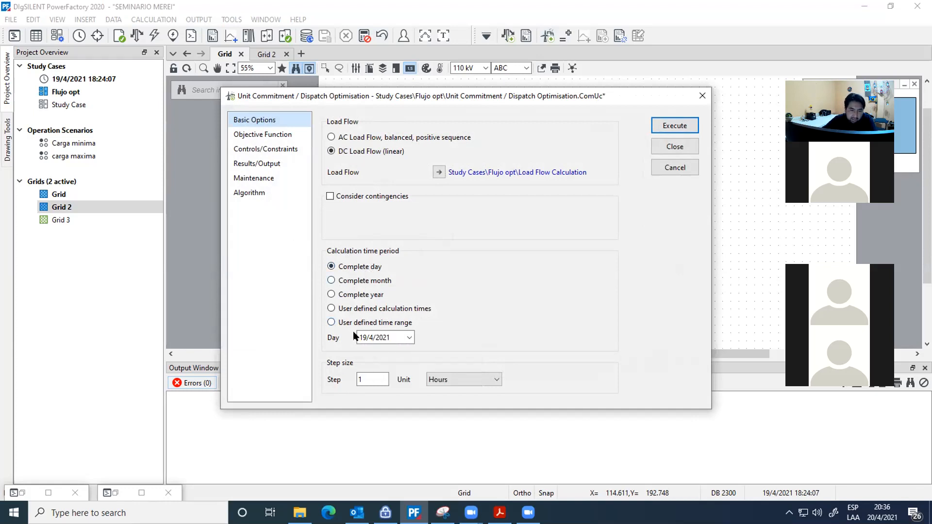
left_click(284, 136)
left_click(283, 147)
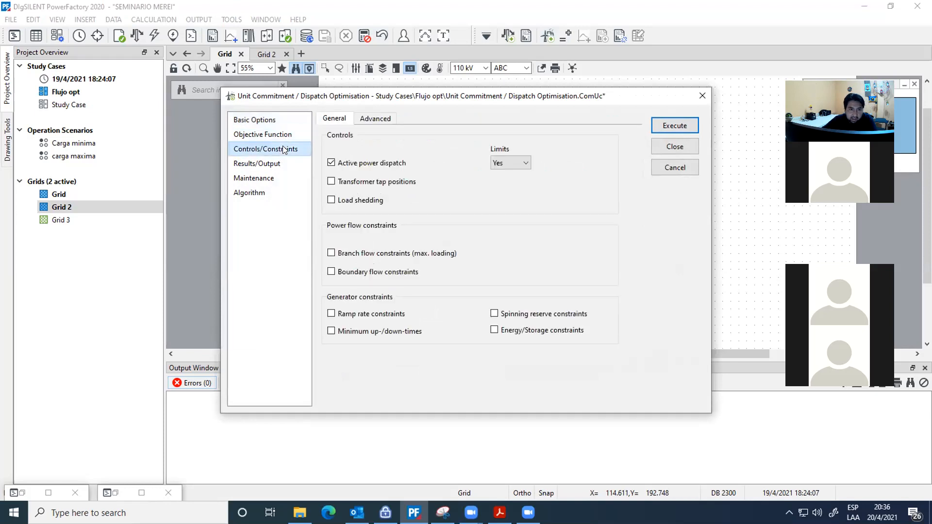
left_click(286, 135)
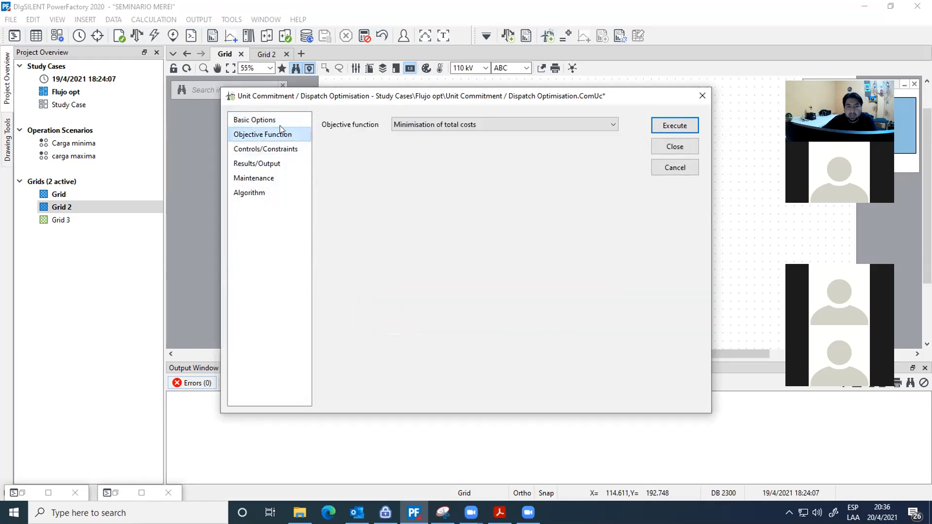
left_click(280, 122)
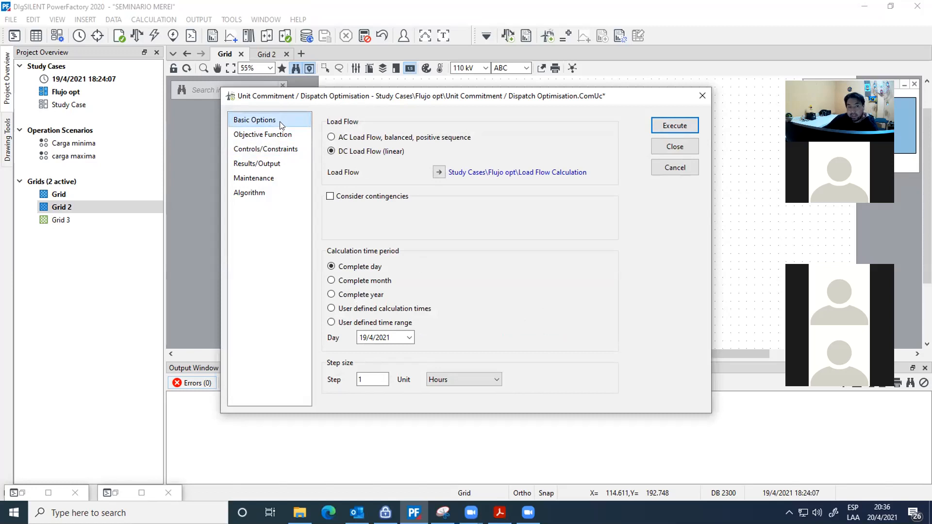
left_click(264, 181)
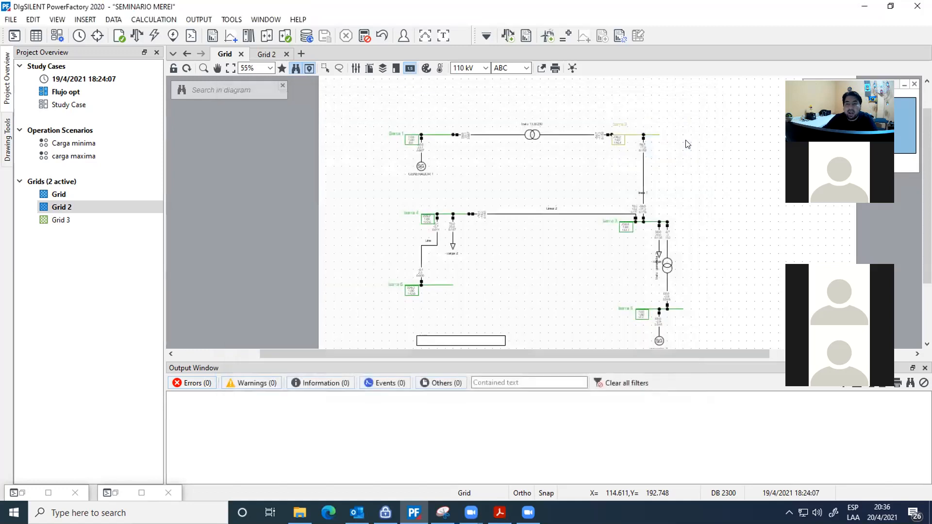
left_click(675, 146)
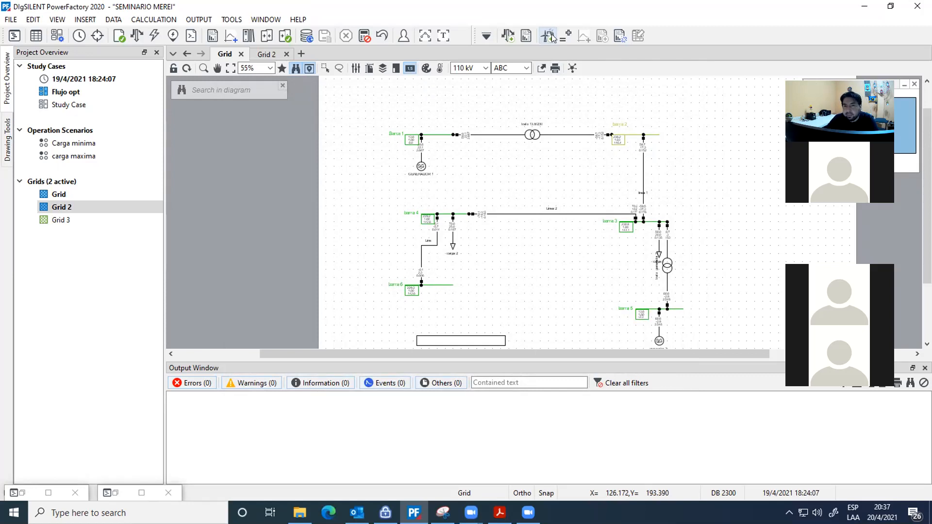
- Compare the off, local cost definition and generator cost curve options for GENERADOR 1's unit commitment operating costs, and check its redispatch costs
double_click(420, 170)
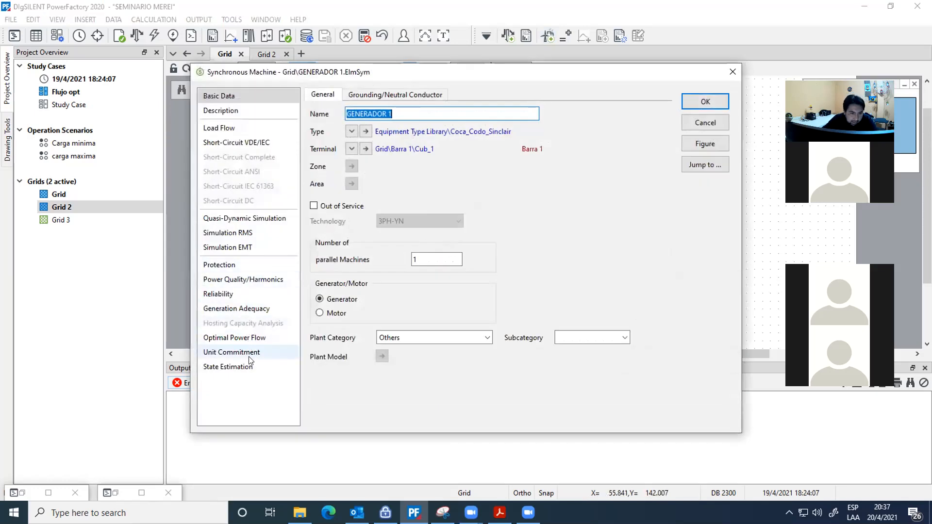
left_click(213, 354)
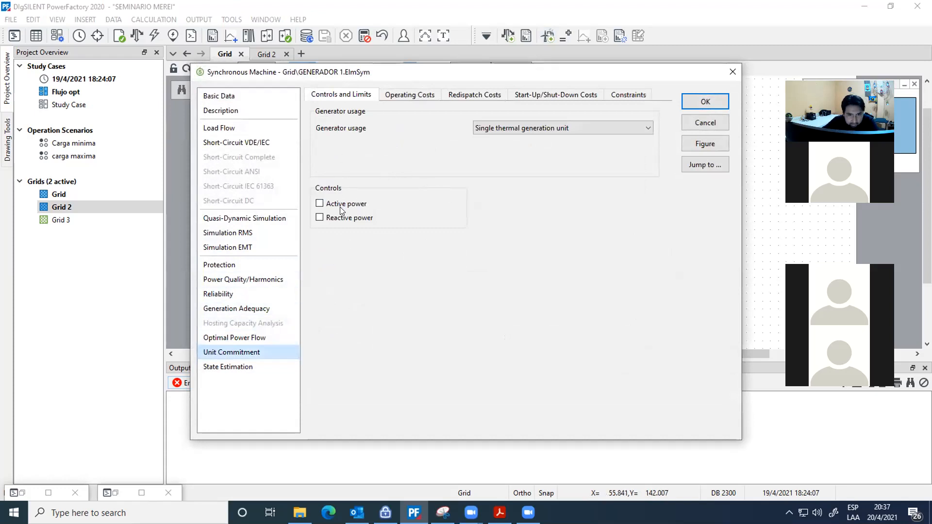
left_click(422, 95)
left_click(352, 155)
left_click(366, 141)
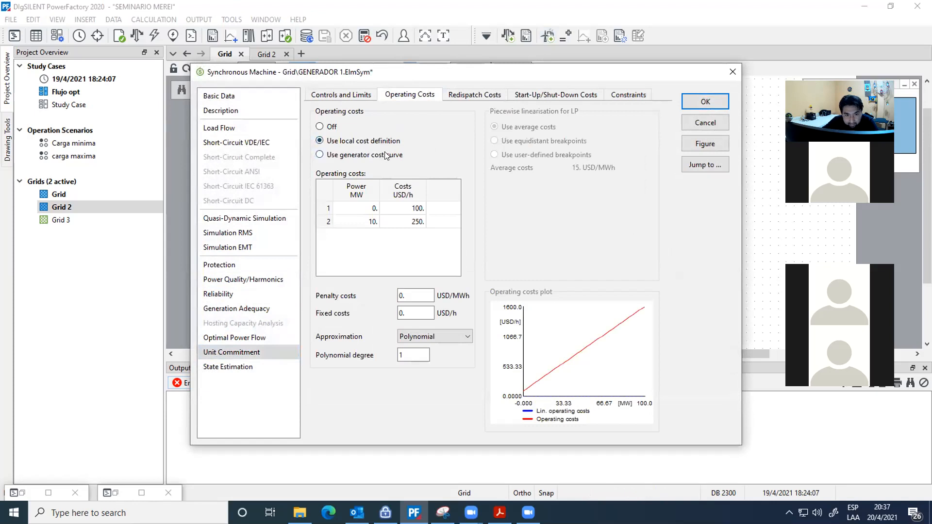
left_click(385, 157)
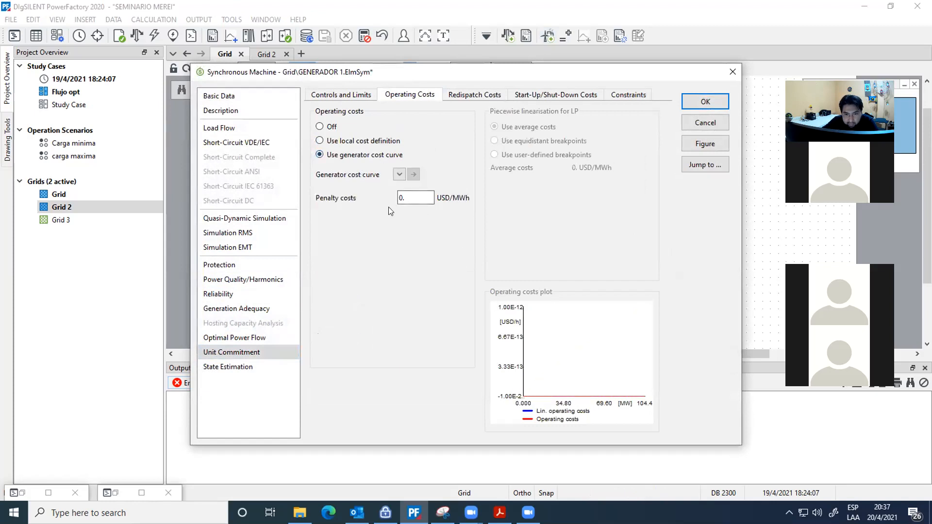
left_click(380, 142)
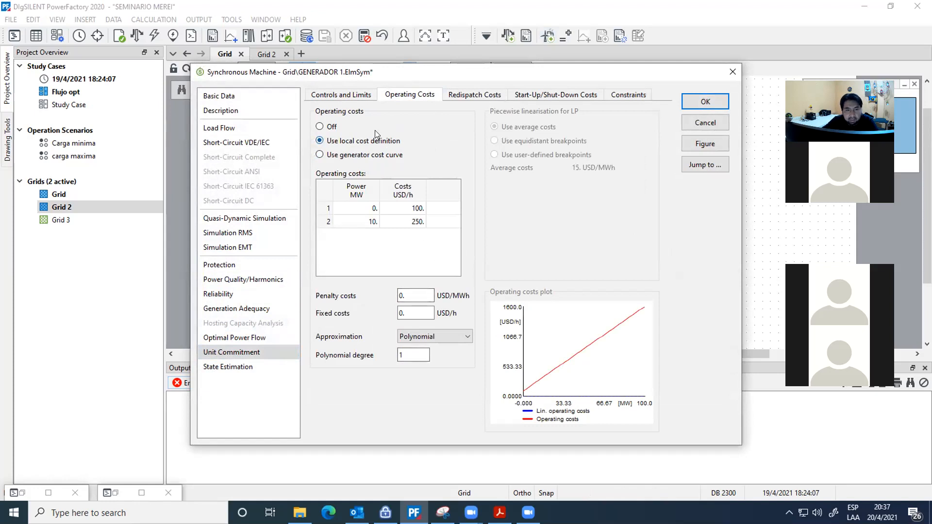
left_click(320, 126)
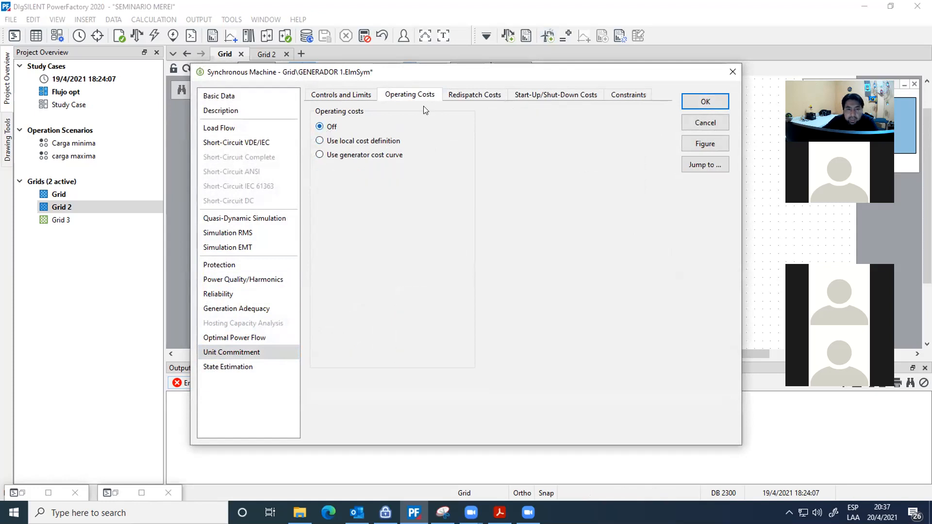
left_click(464, 96)
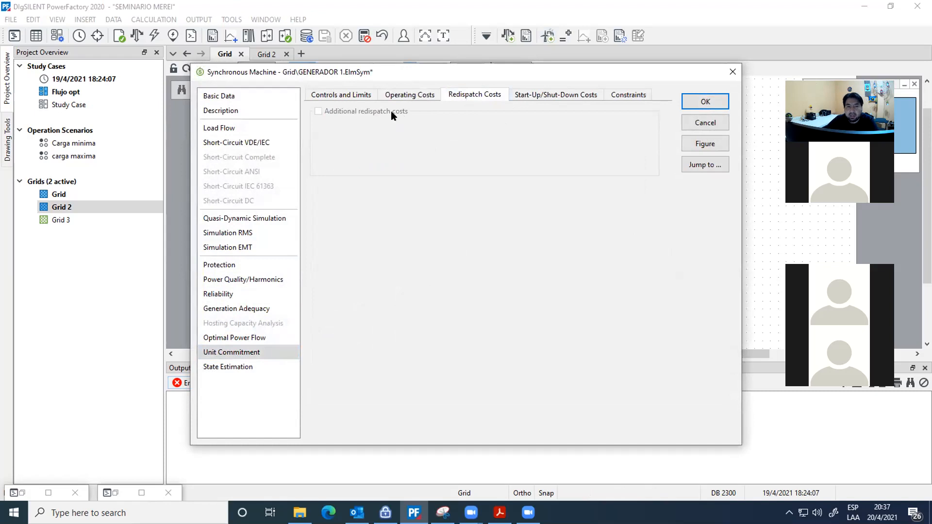
left_click(410, 94)
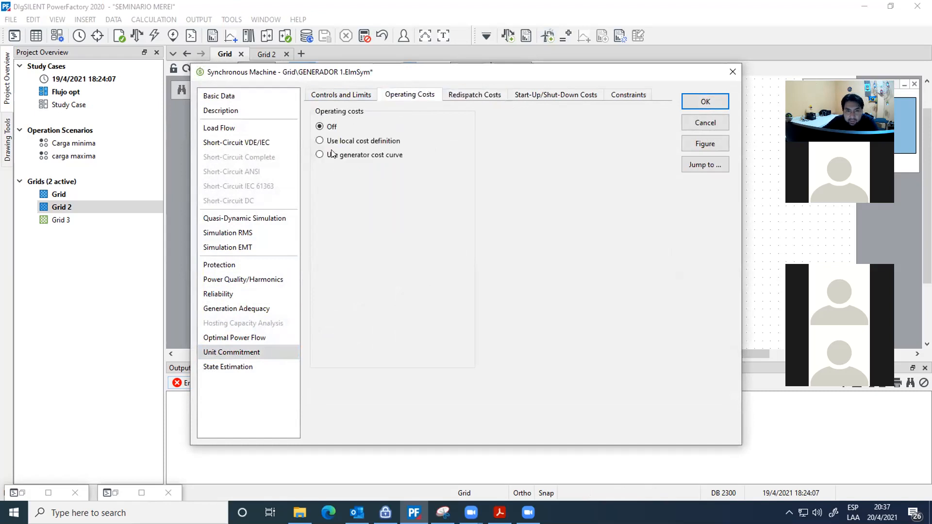
- Set GENERADOR 1's unit commitment operating costs to the local cost definition, check the redispatch and start-up cost settings, and accept
left_click(336, 144)
left_click(464, 99)
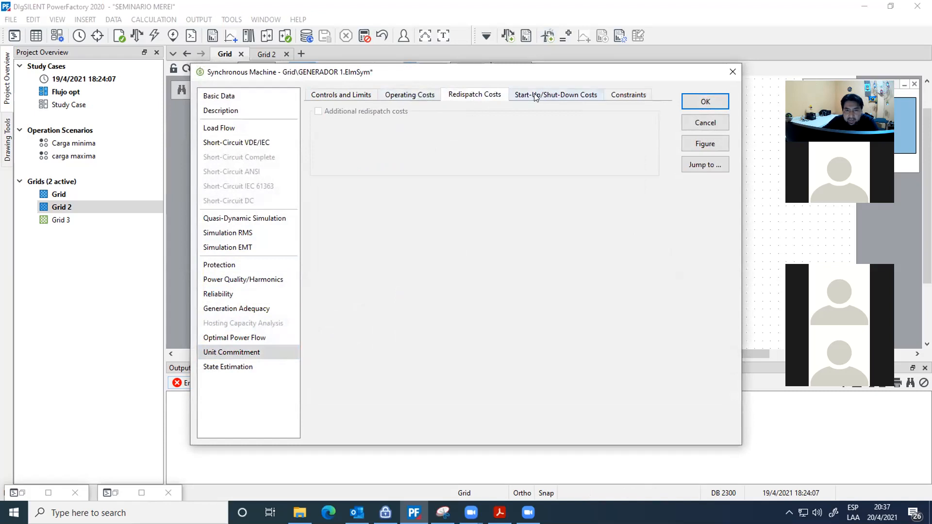
left_click(413, 95)
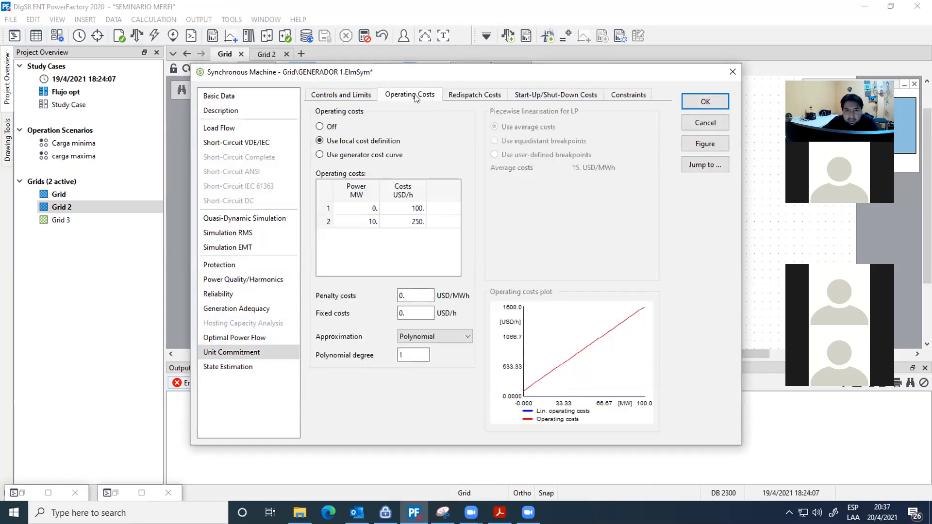
left_click(517, 96)
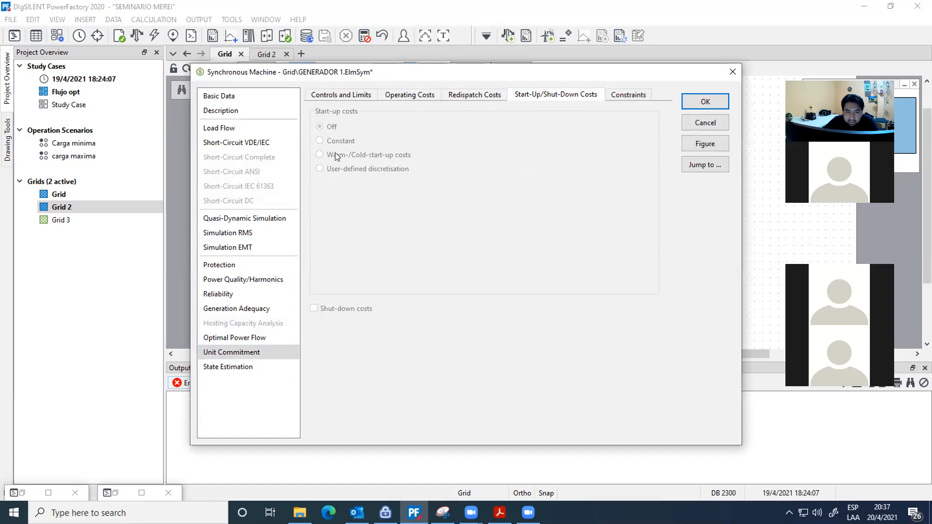
left_click(706, 102)
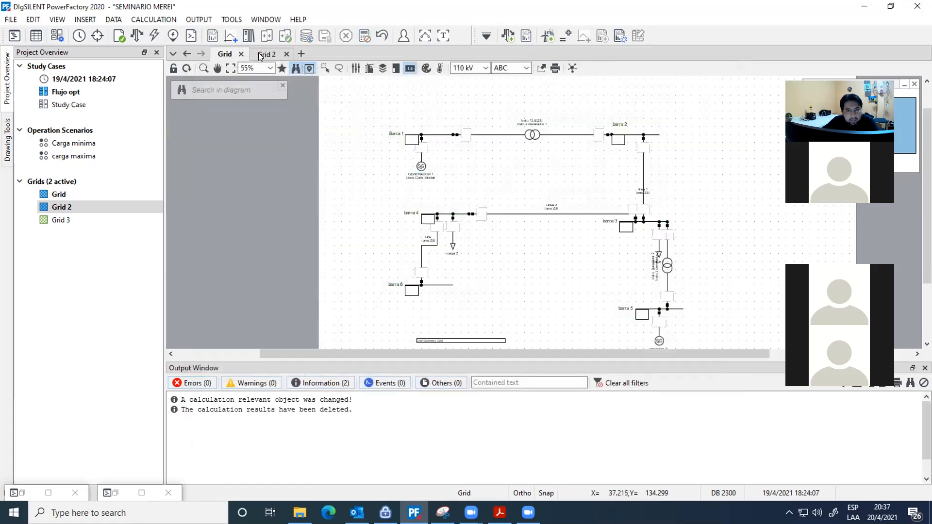
- Run the unbalanced three-phase AC load flow, and open and close the Unit Commitment / Dispatch Optimisation command without executing it
left_click(136, 35)
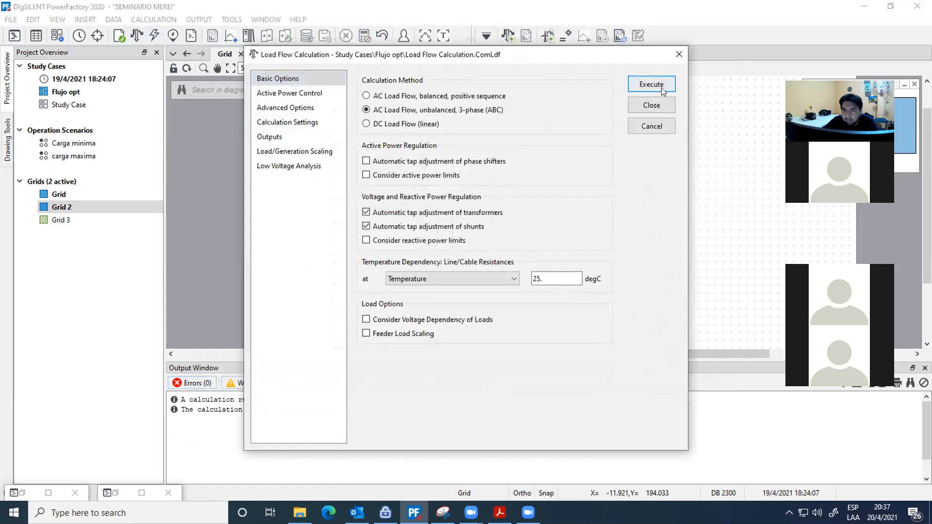
left_click(661, 87)
left_click(543, 37)
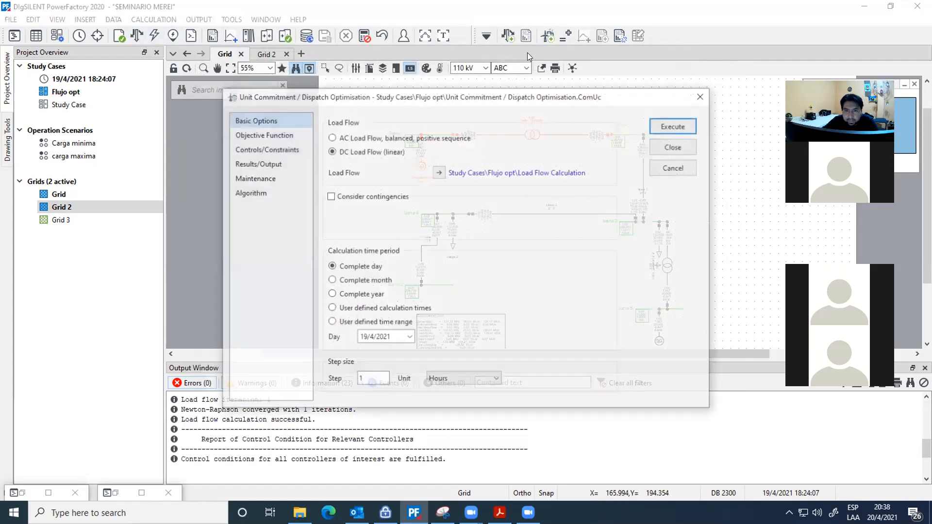
left_click(675, 147)
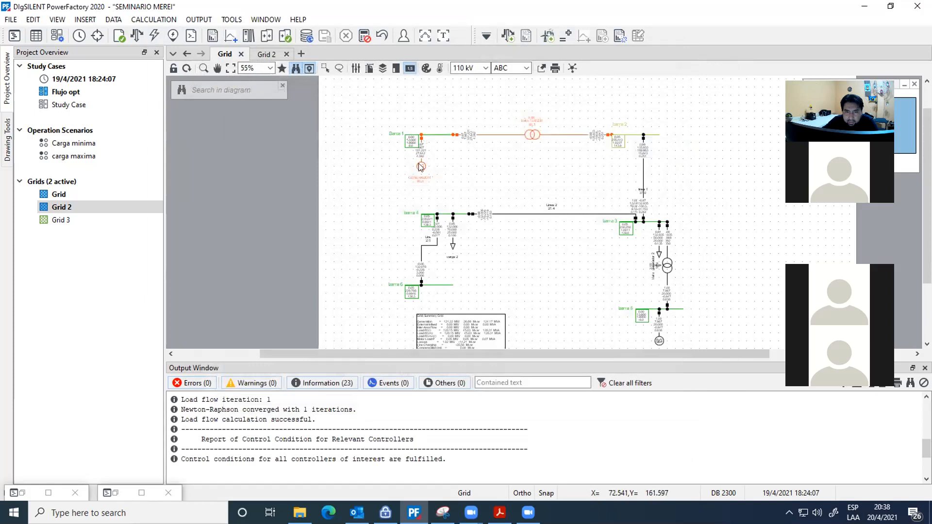
- Check GENERADOR 1's unit commitment redispatch costs, start-up/shut-down costs and constraints, leaving the settings without changes
double_click(419, 162)
left_click(235, 352)
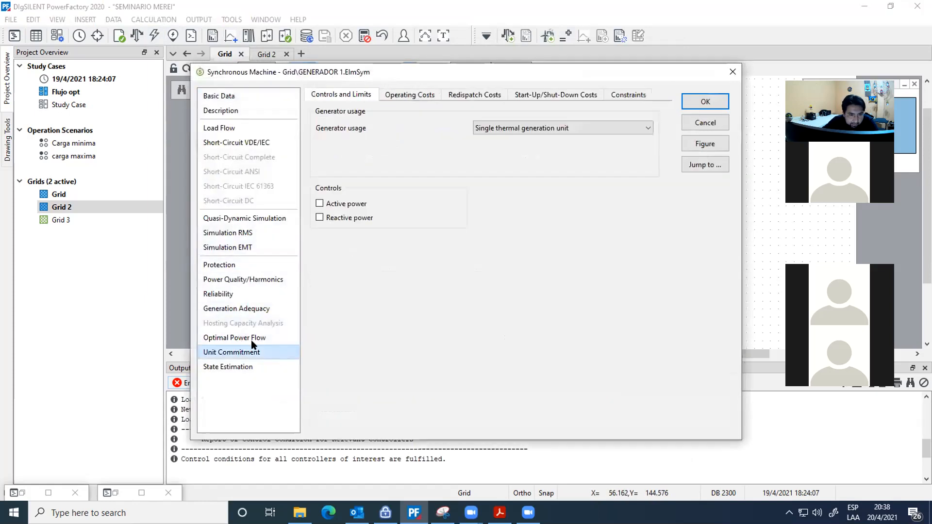
left_click(473, 95)
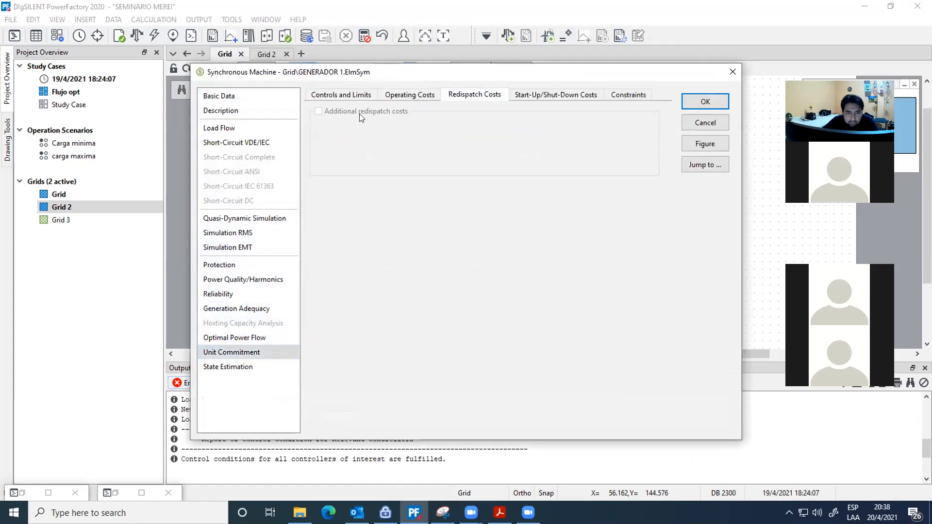
left_click(557, 96)
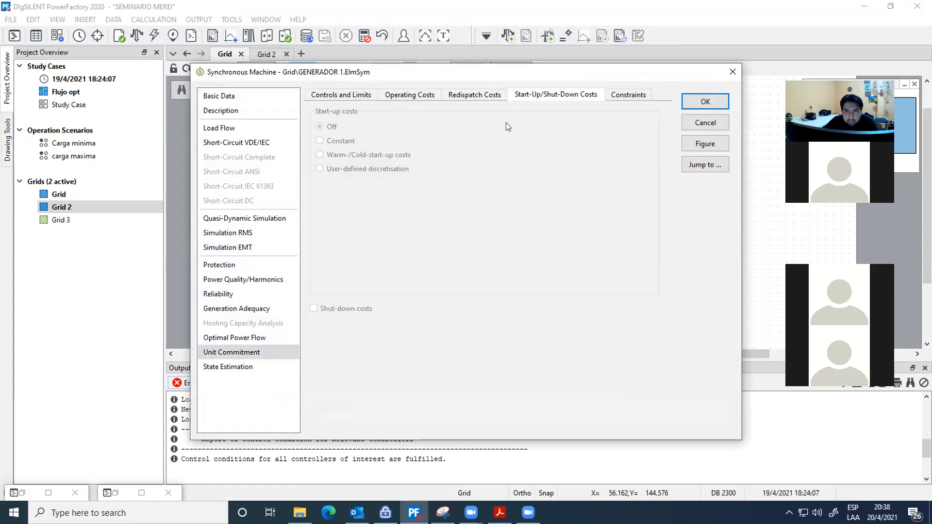
left_click(626, 96)
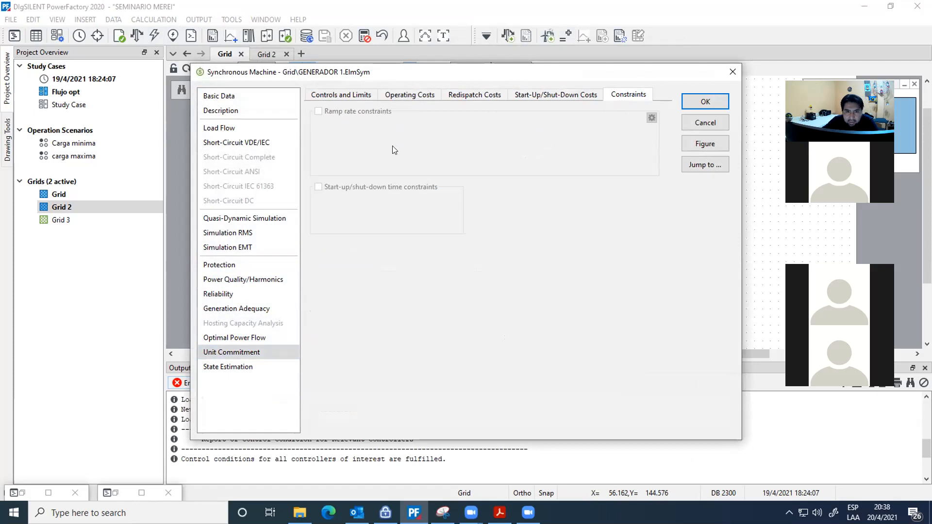
left_click(707, 124)
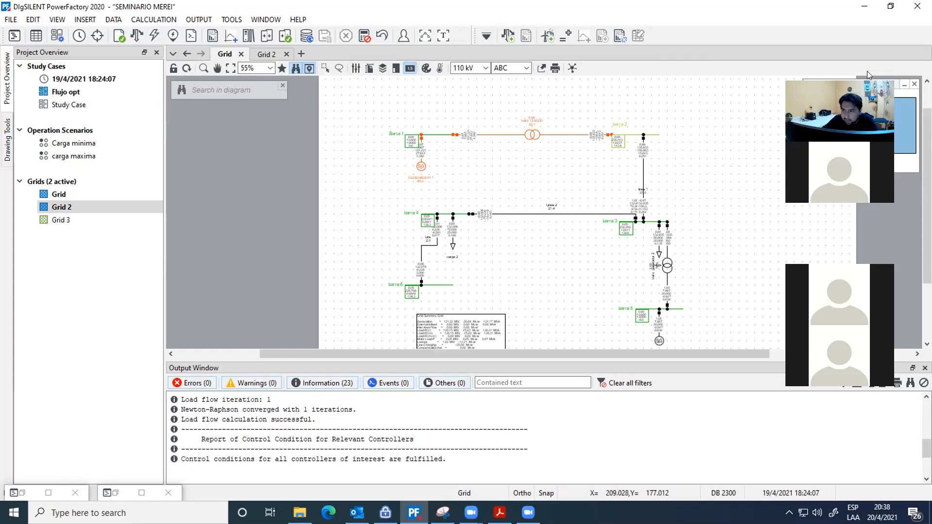
- Clear the output messages and reset the load flow calculation
left_click_drag(868, 75, 822, 65)
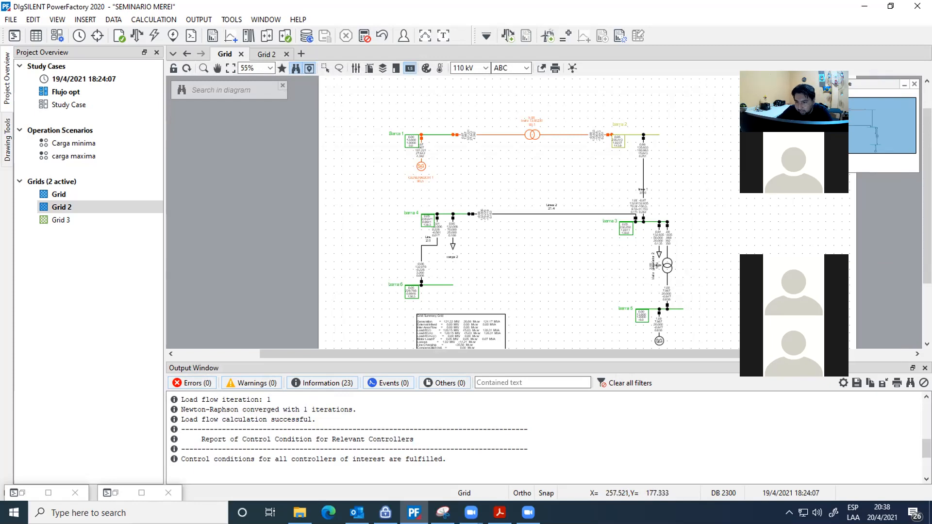
left_click(923, 383)
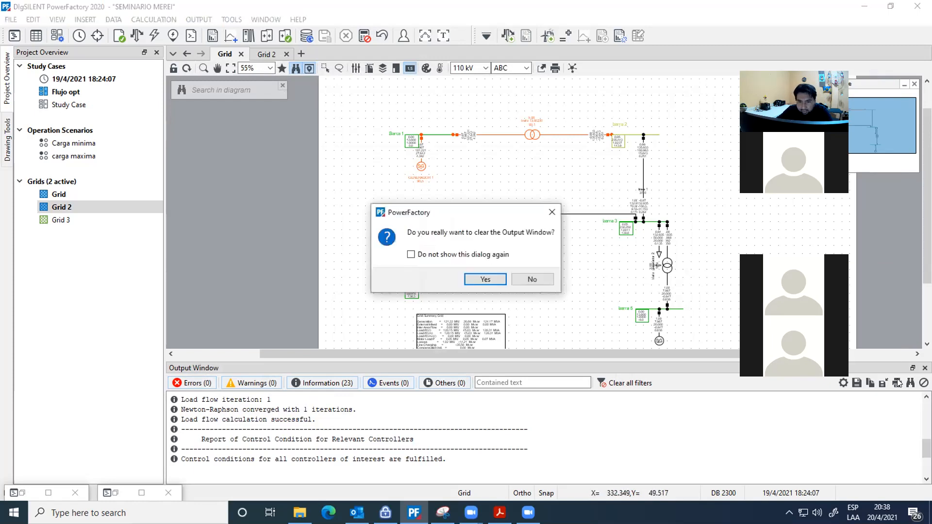
left_click(486, 279)
left_click(364, 36)
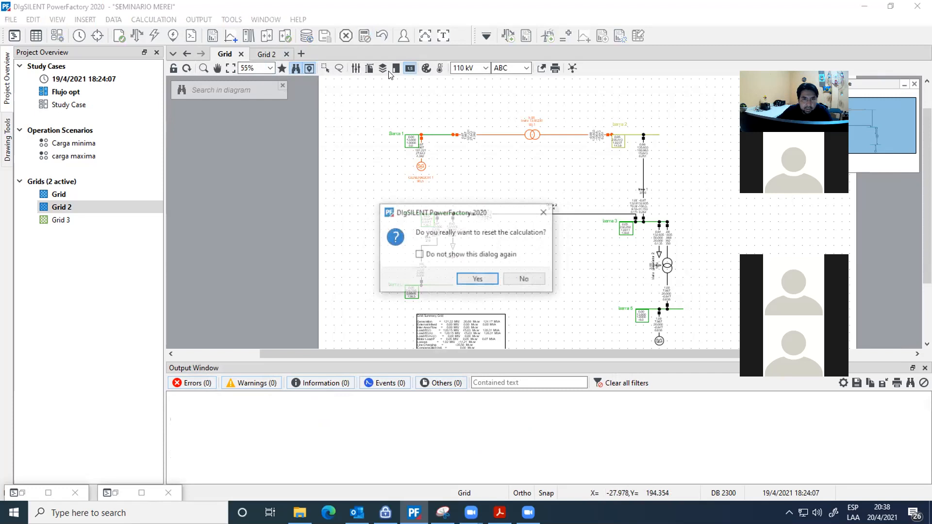
left_click(477, 278)
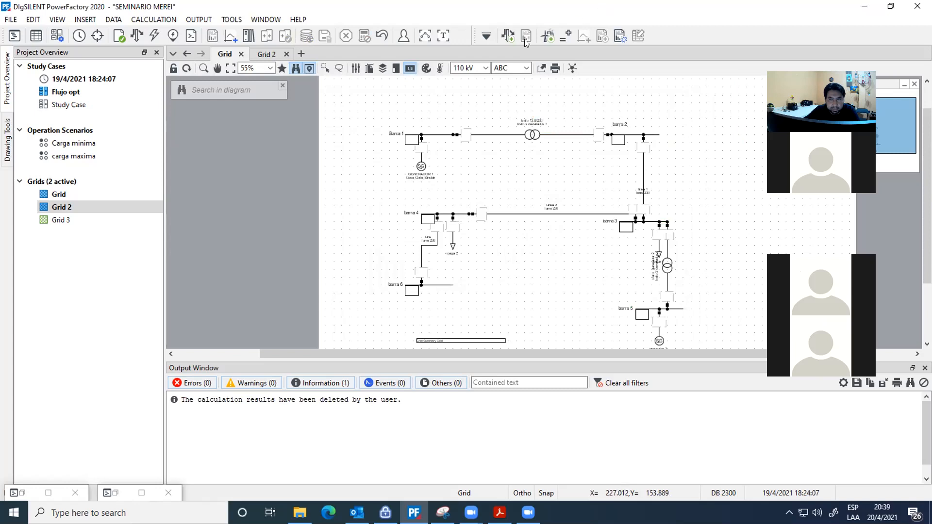
- Switch to the Additional Functions toolbox and open the Sensitivities / Distribution Factors command
left_click(486, 37)
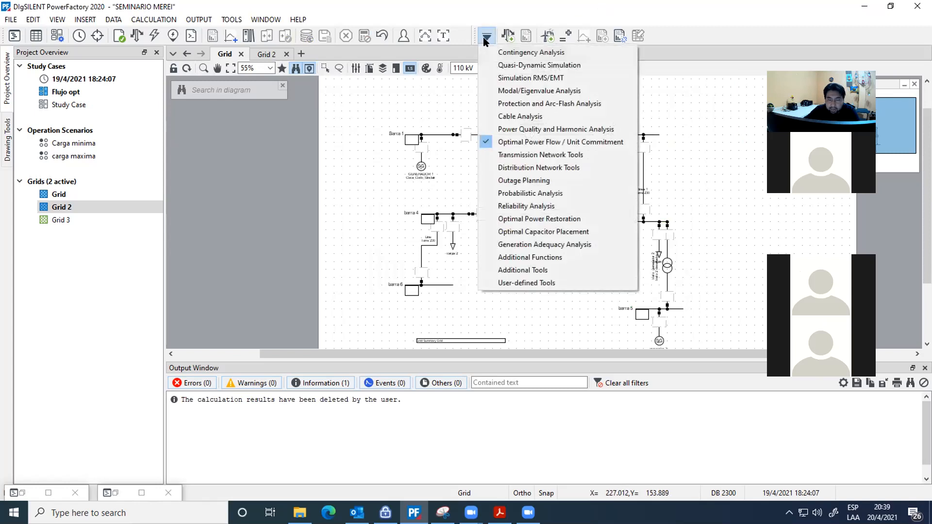
left_click(518, 258)
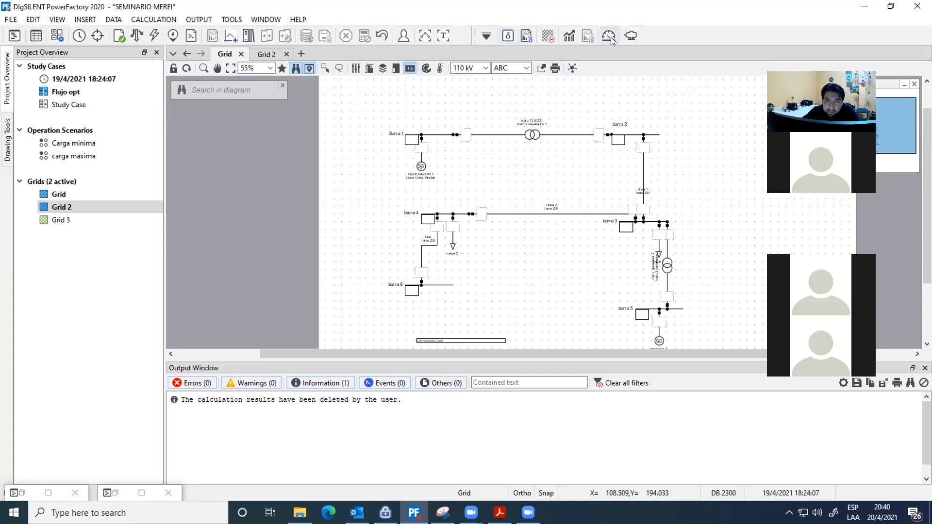
left_click(506, 37)
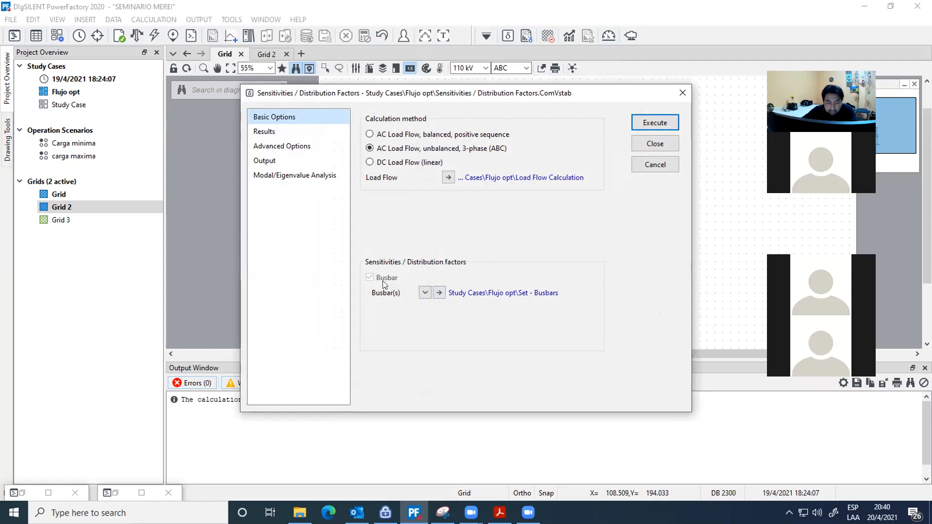
- Try the balanced positive-sequence method and its Phase Shift/Tap Change option, and return to the unbalanced three-phase AC load flow
left_click(427, 137)
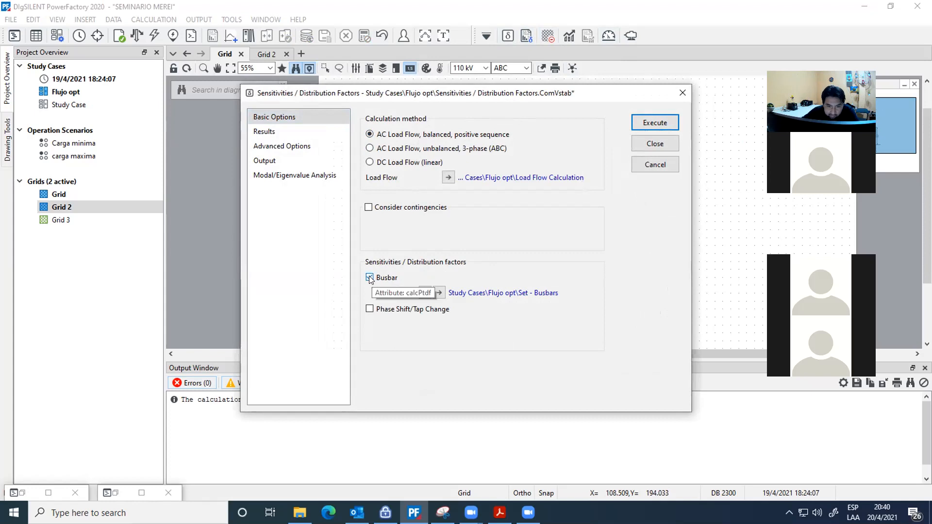
left_click(371, 309)
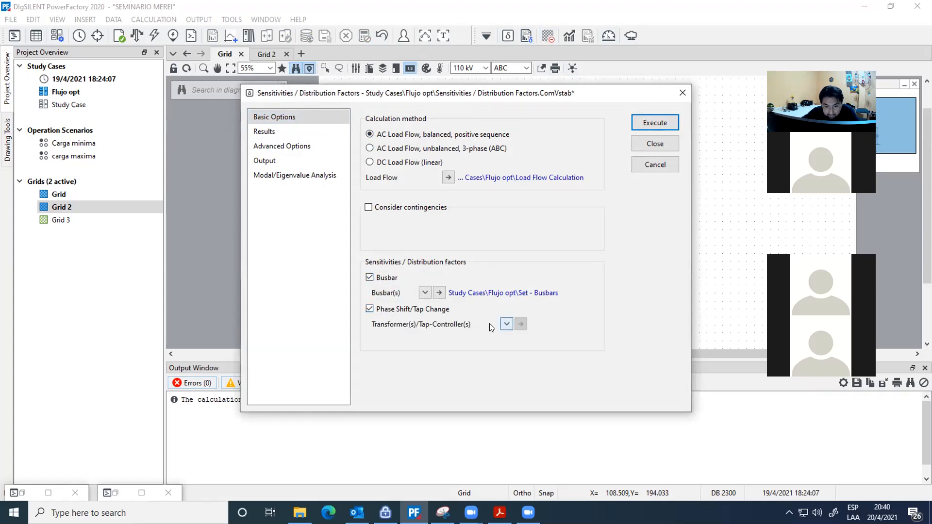
left_click(370, 309)
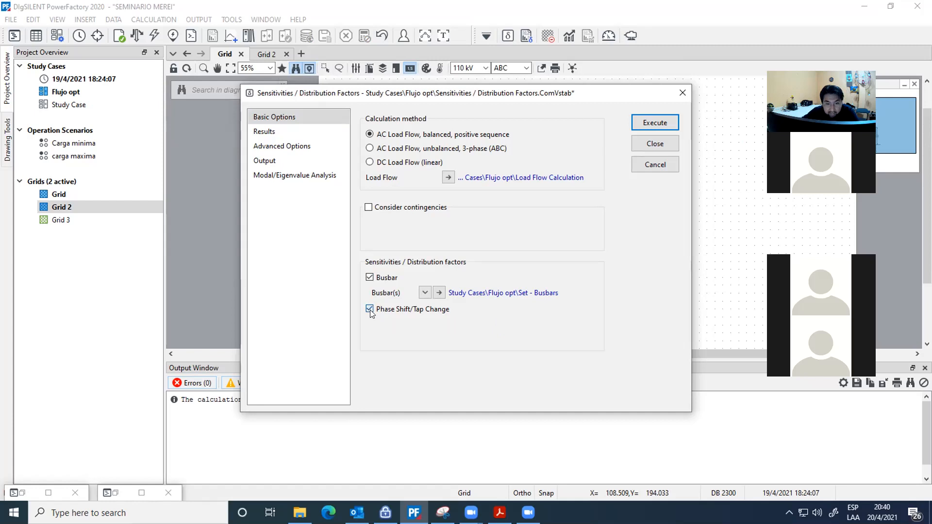
left_click(403, 149)
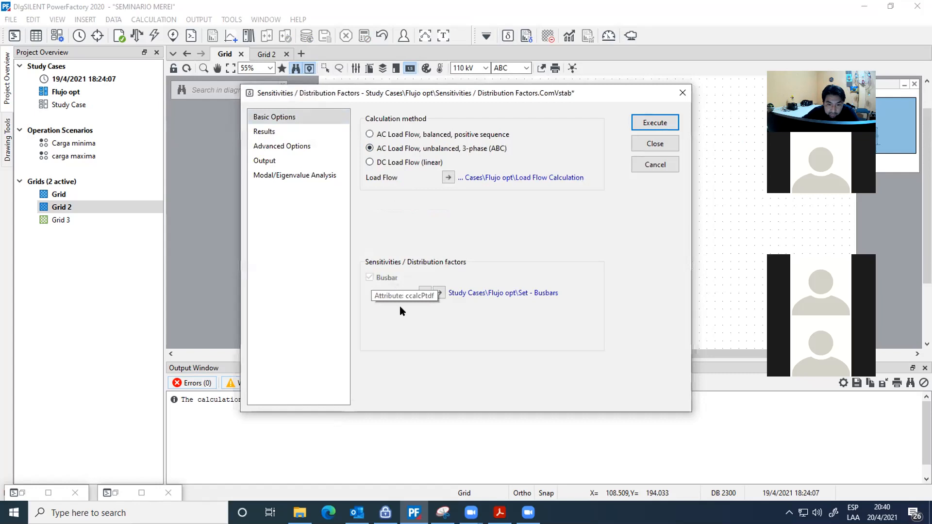
- Check the sensitivity analysis's existing busbar set, and select busbars Barra 1 through barra 9 for the sensitivity factors
left_click(439, 293)
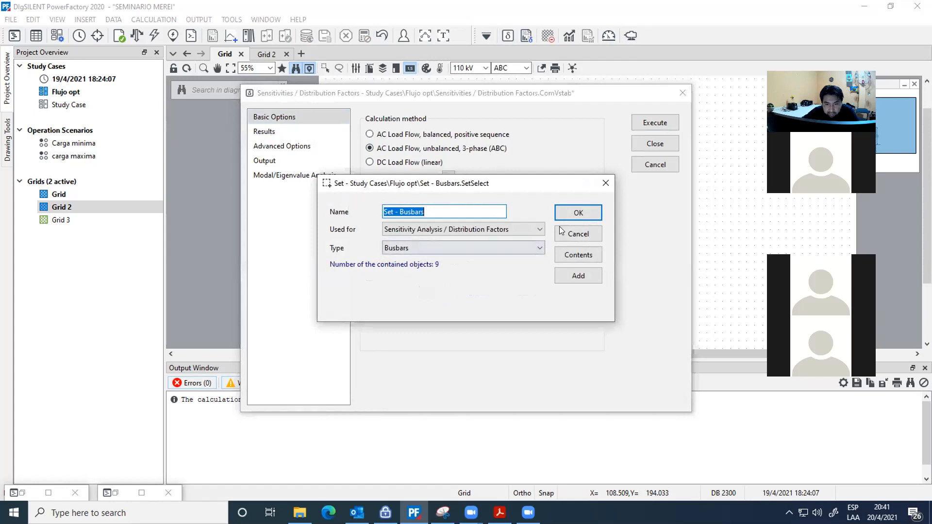
left_click(573, 213)
left_click(425, 292)
left_click(431, 305)
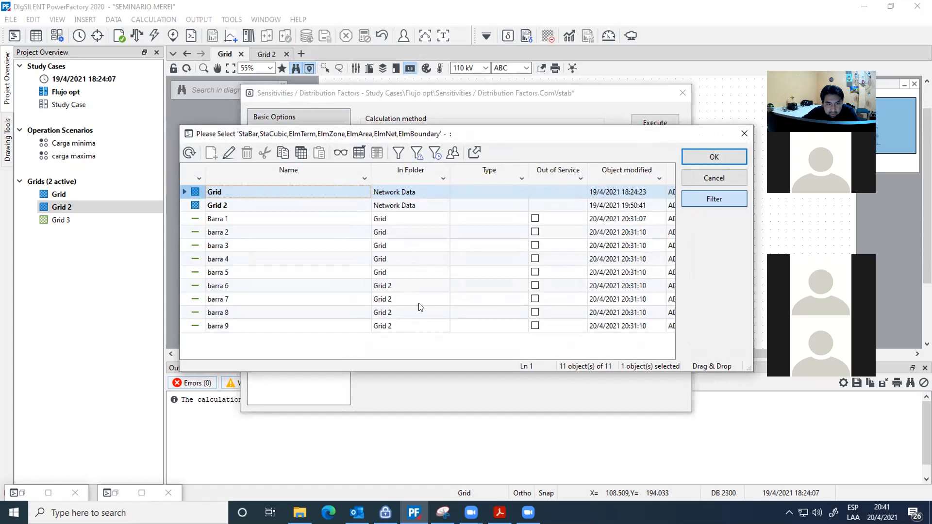
left_click(198, 221)
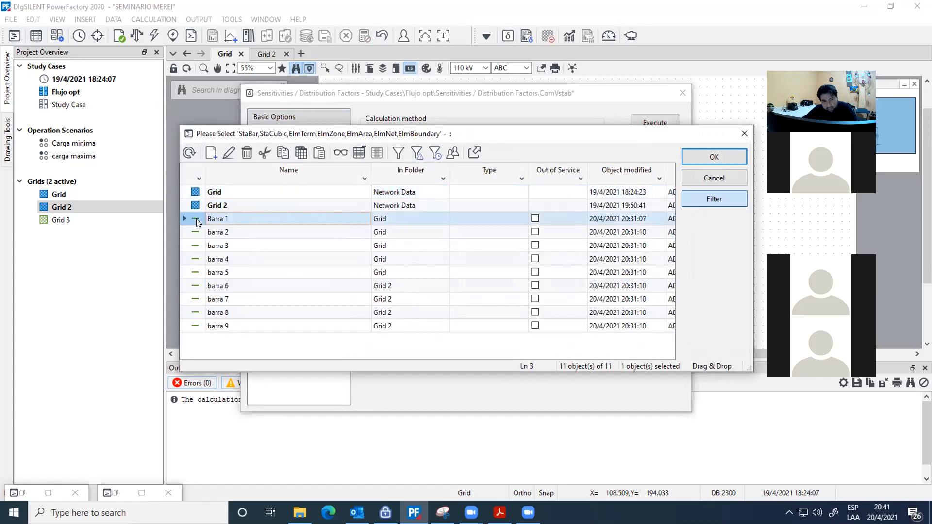
key("shift+Down")
key("shift+Down")
key("shift+Down")
key("shift+Down")
key("shift+Down")
key("shift+Down")
key("shift+Down")
key("shift+Down")
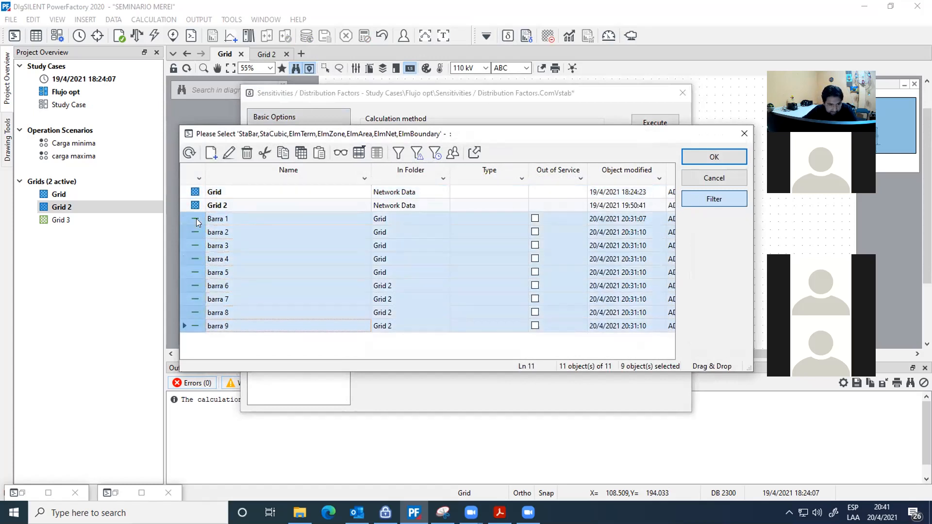
left_click(706, 160)
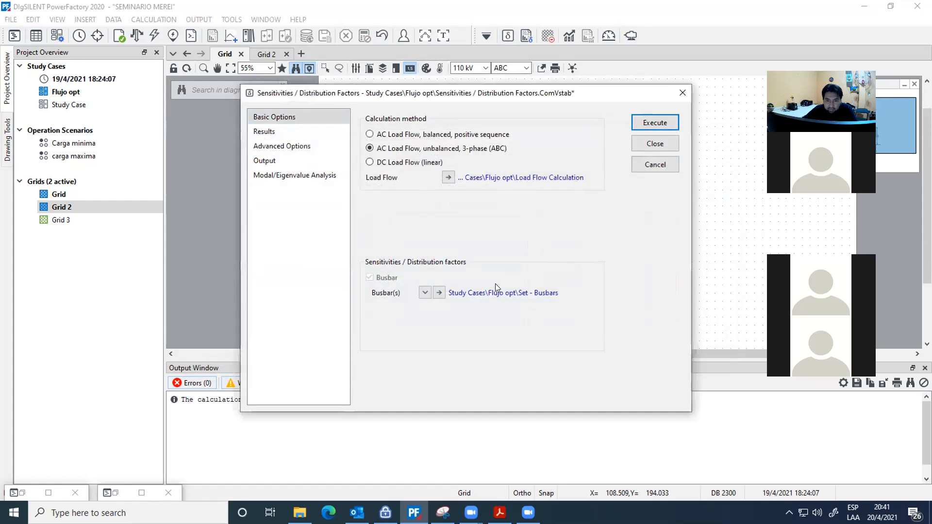
left_click(426, 294)
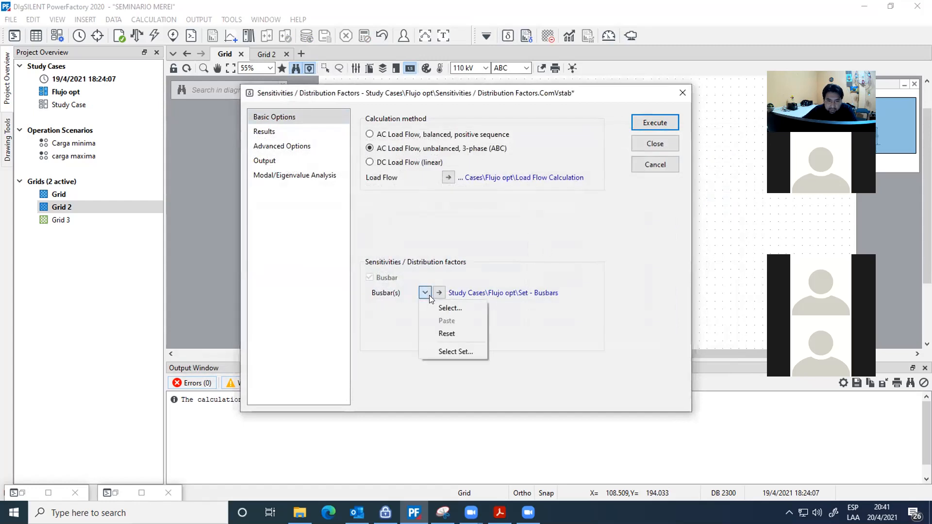
left_click(405, 312)
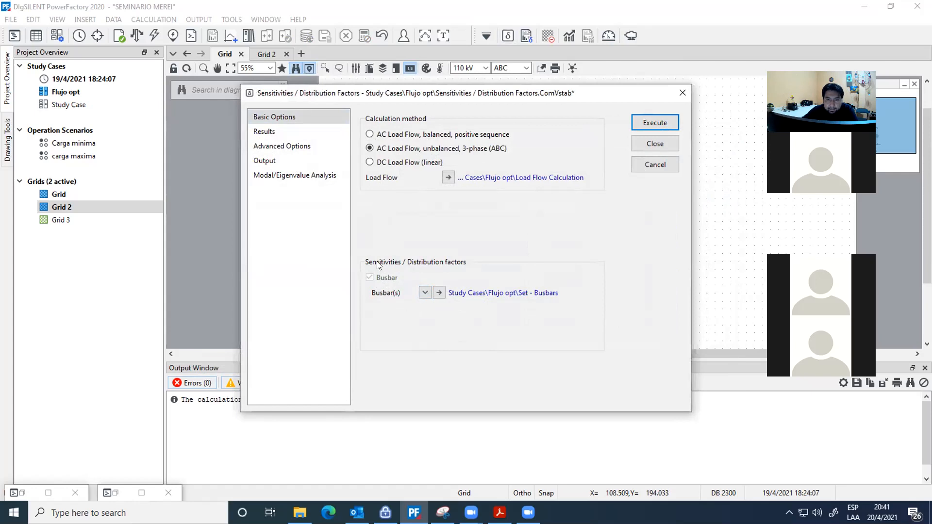
- Try a user-defined element filter for the sensitivity results, cancel the filter selection, and return to the whole system
left_click(310, 131)
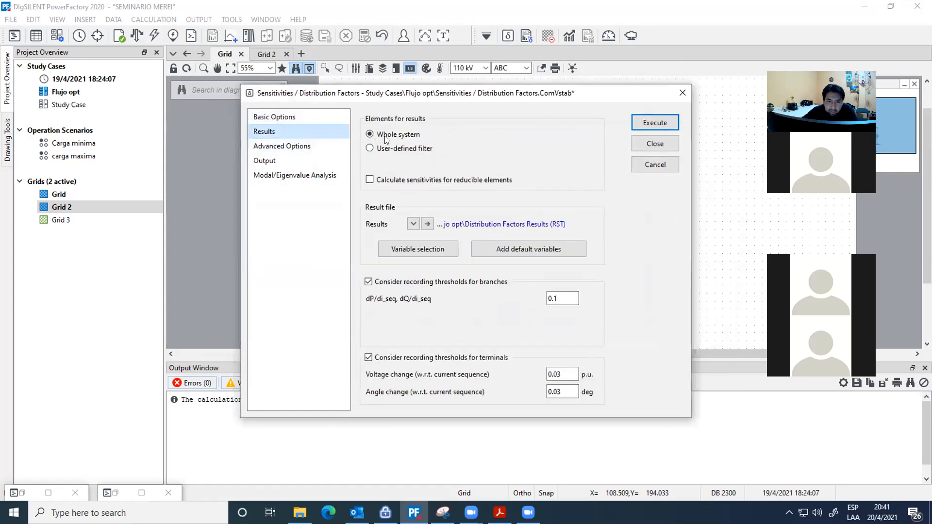
left_click(370, 148)
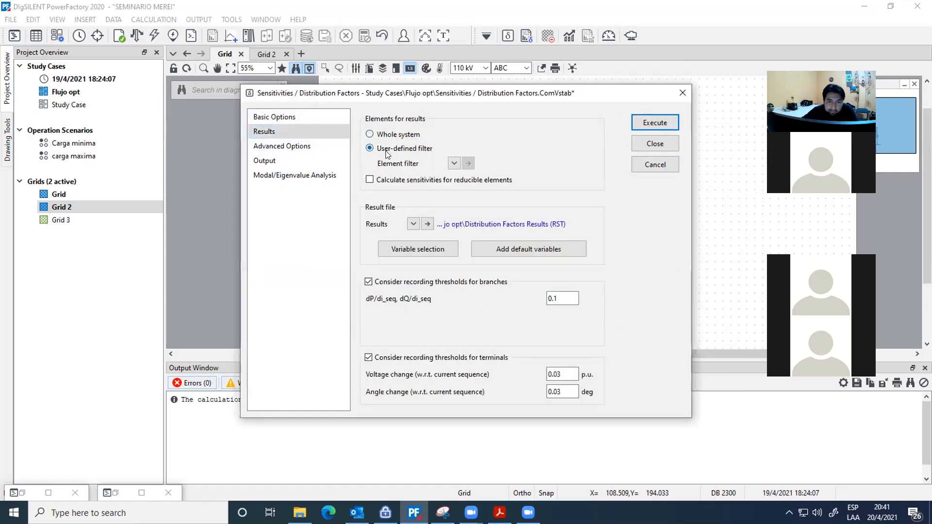
left_click(454, 163)
left_click(476, 179)
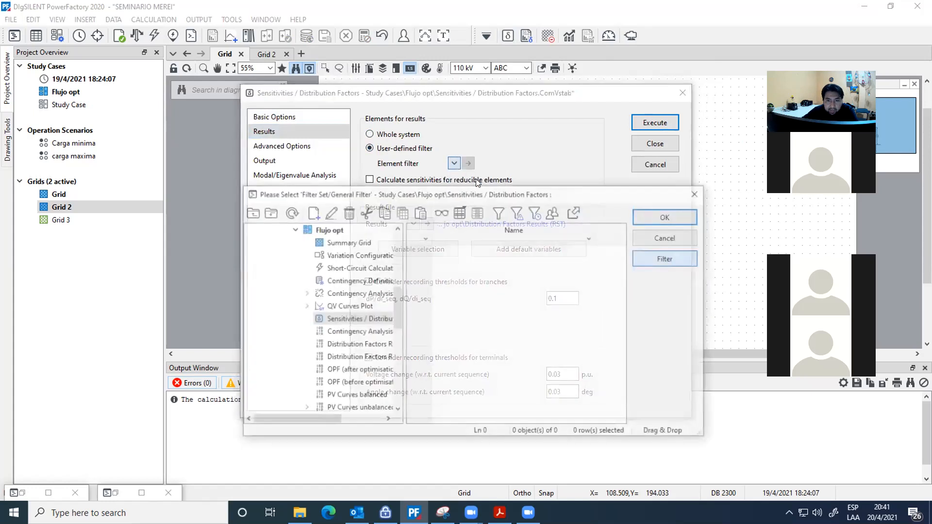
left_click(667, 237)
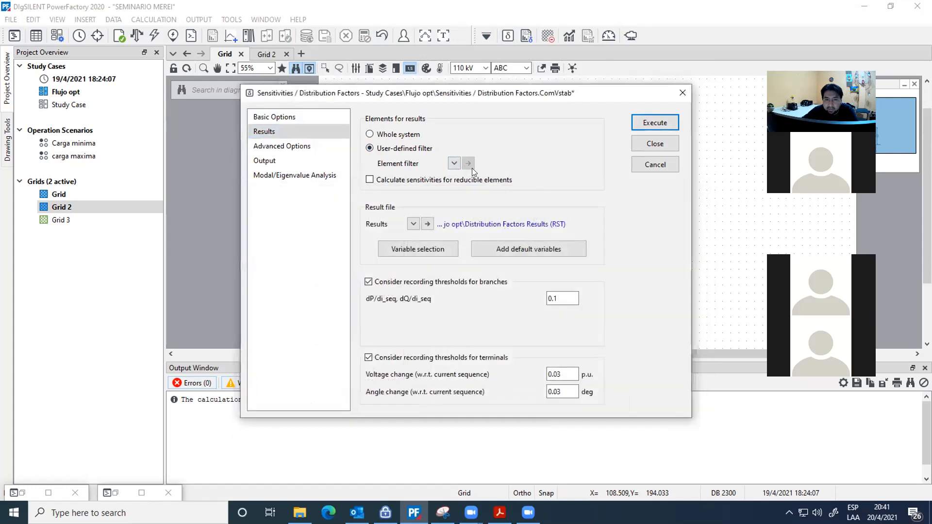
left_click(384, 137)
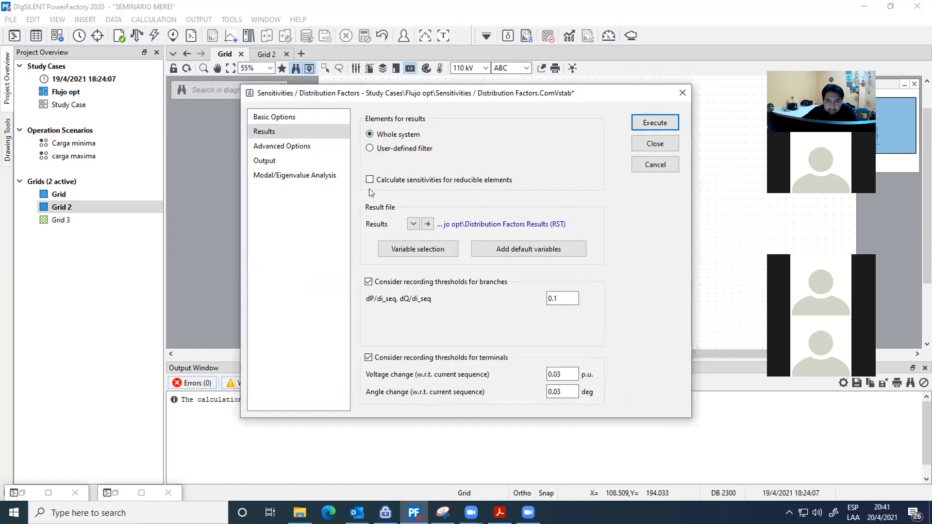
- Check the advanced, output and modal/eigenvalue settings, and execute the sensitivities calculation with the unbalanced three-phase AC load flow
left_click(291, 147)
left_click(288, 162)
left_click(290, 174)
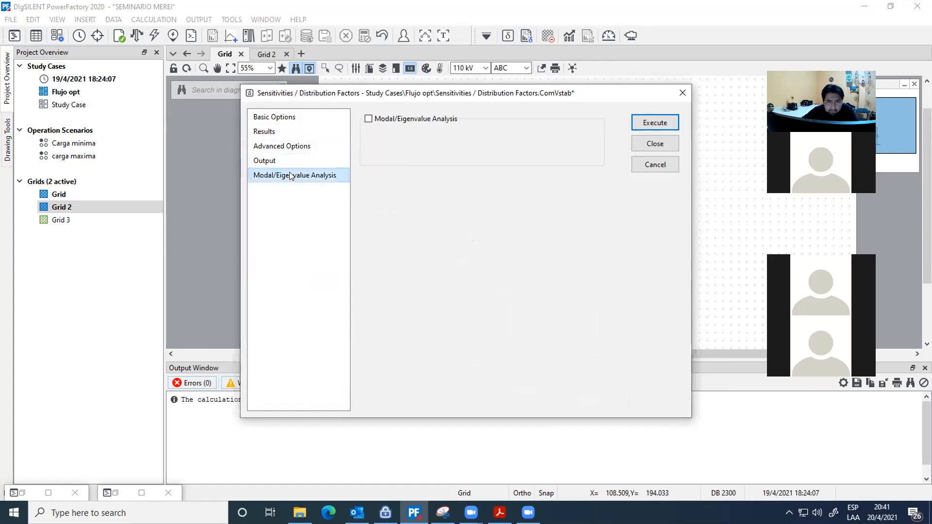
left_click(292, 117)
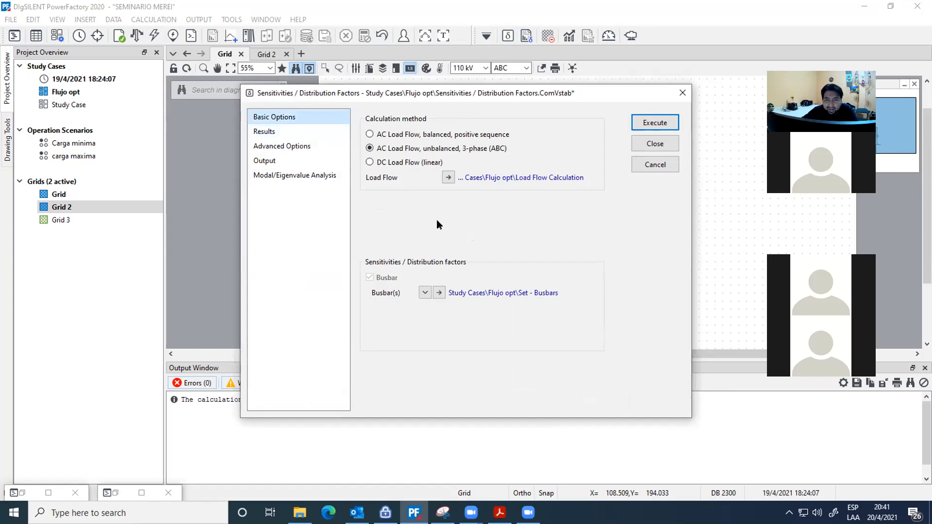
left_click(656, 122)
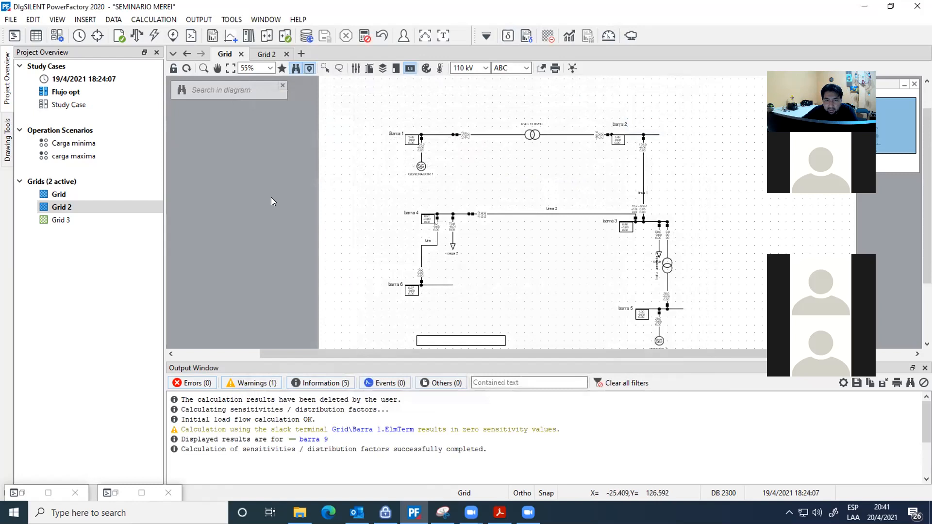
mouse_move(431, 223)
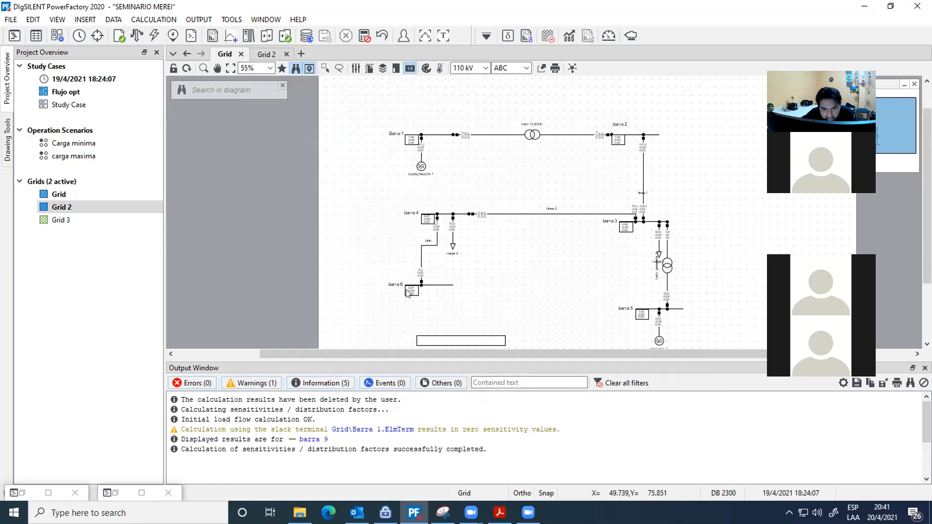
- Check the sensitivity report's threshold and format settings, and generate the busbar sensitivities report from the Distribution Factors Results without a filter
mouse_move(407, 292)
mouse_move(421, 277)
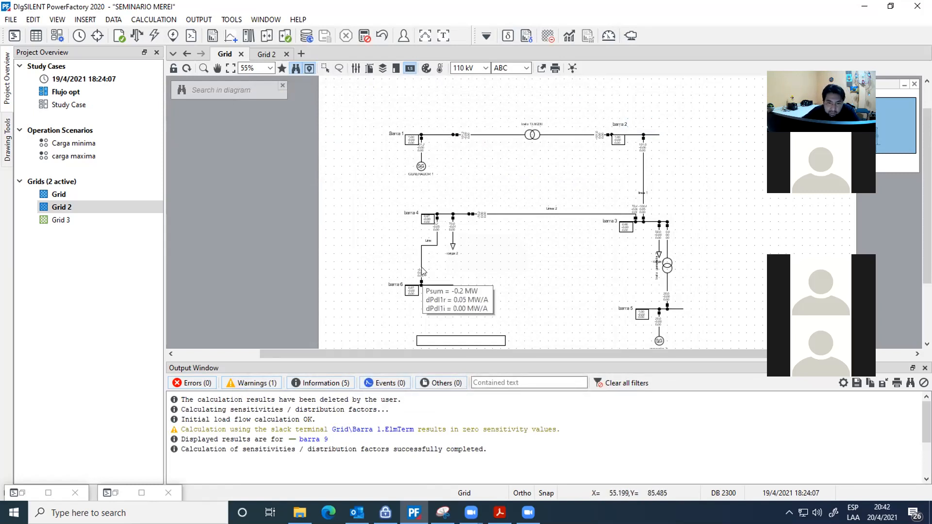
left_click(529, 36)
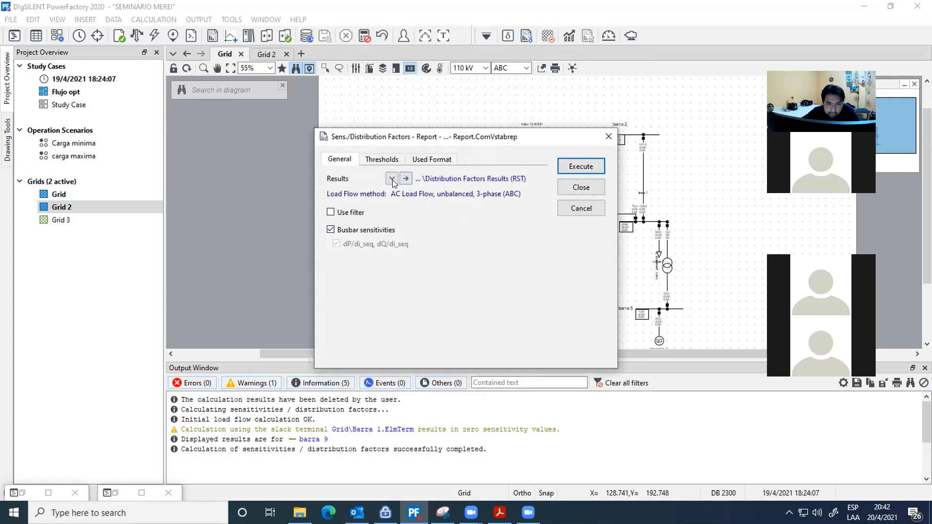
left_click(381, 159)
left_click(431, 160)
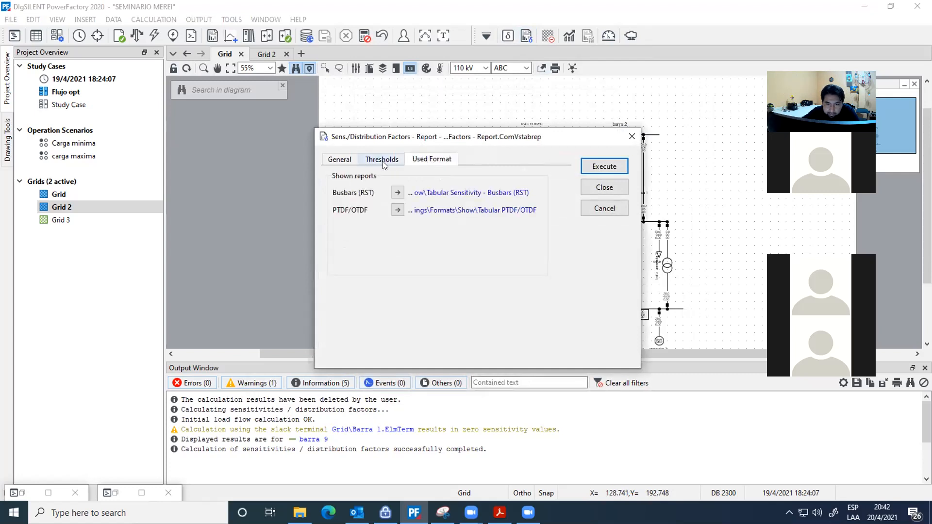
left_click(339, 159)
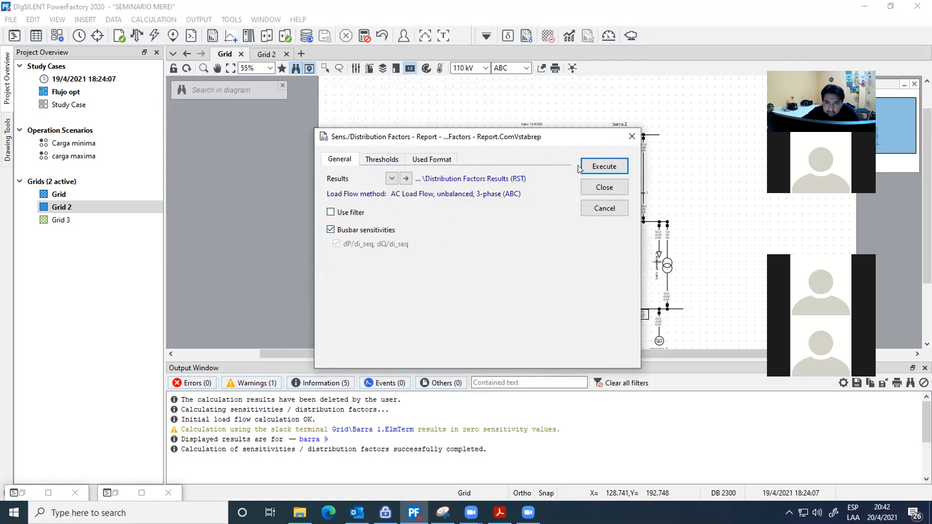
left_click(600, 167)
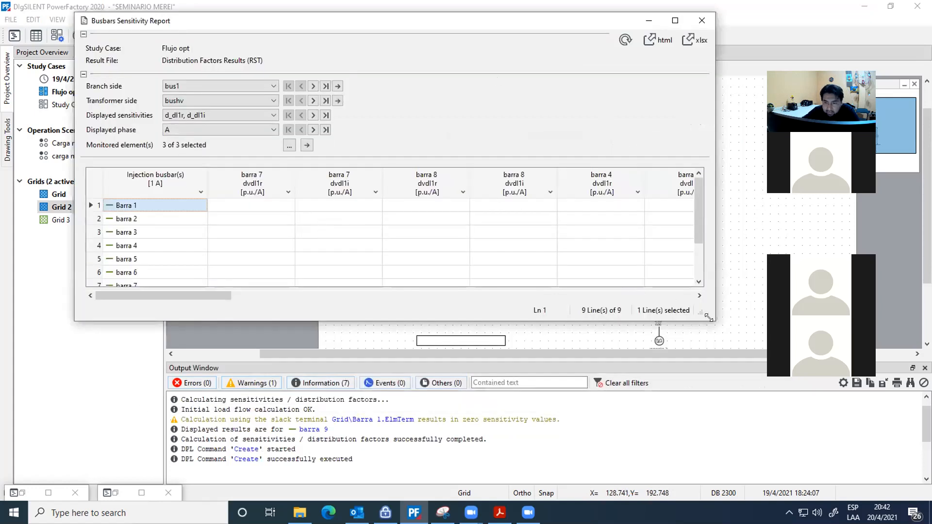
- Enlarge the Busbars Sensitivity Report and examine the linea 1 dPdI1r sensitivities for the injection busbars in rows 5 and 7
left_click_drag(709, 318, 734, 465)
mouse_move(230, 443)
left_mouse_down()
mouse_move(464, 444)
mouse_move(421, 444)
left_mouse_up()
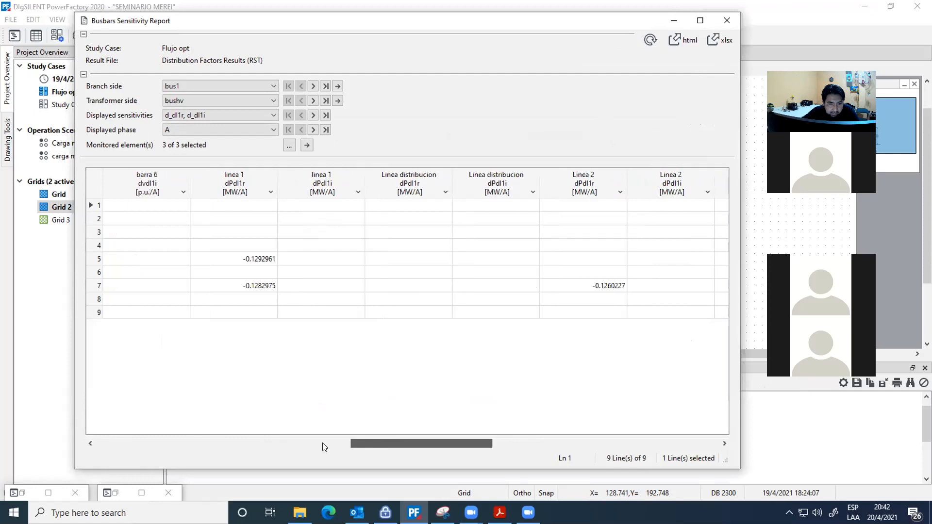
left_click(258, 262)
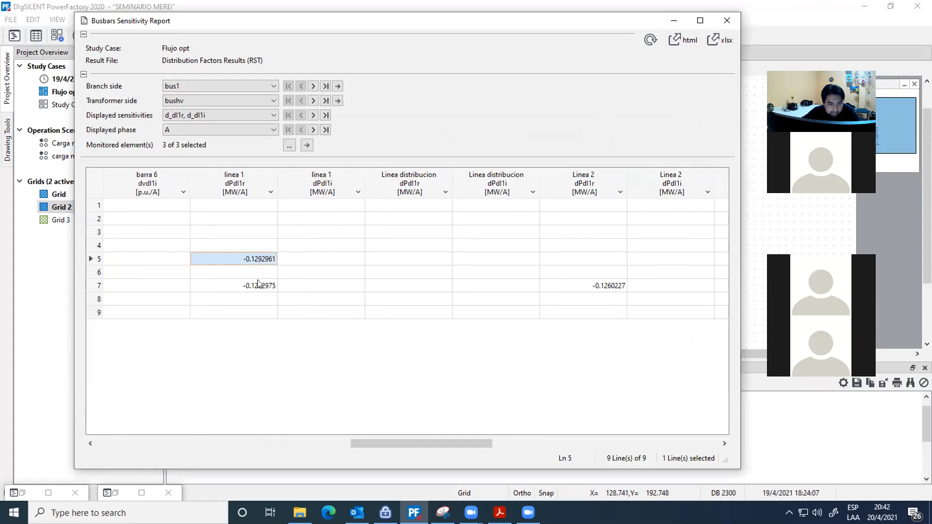
left_click(258, 282)
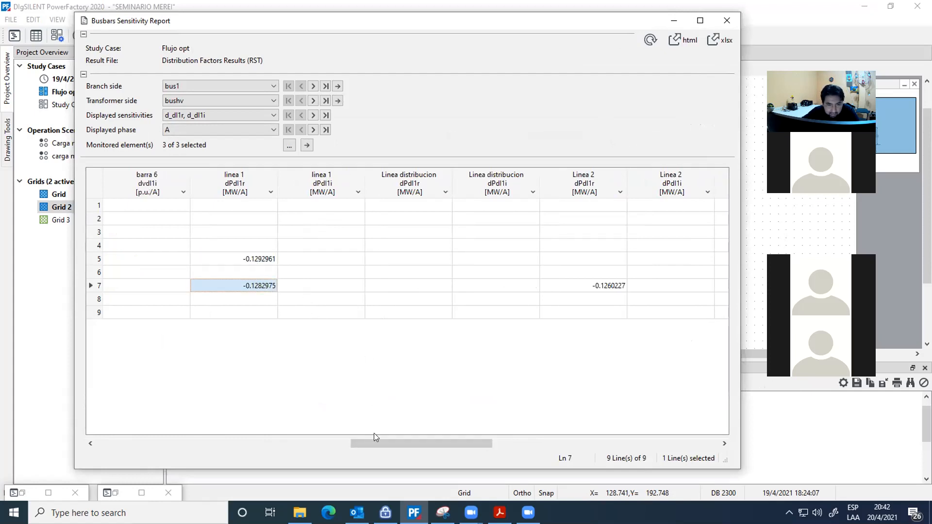
scroll(374, 433, "left", 2)
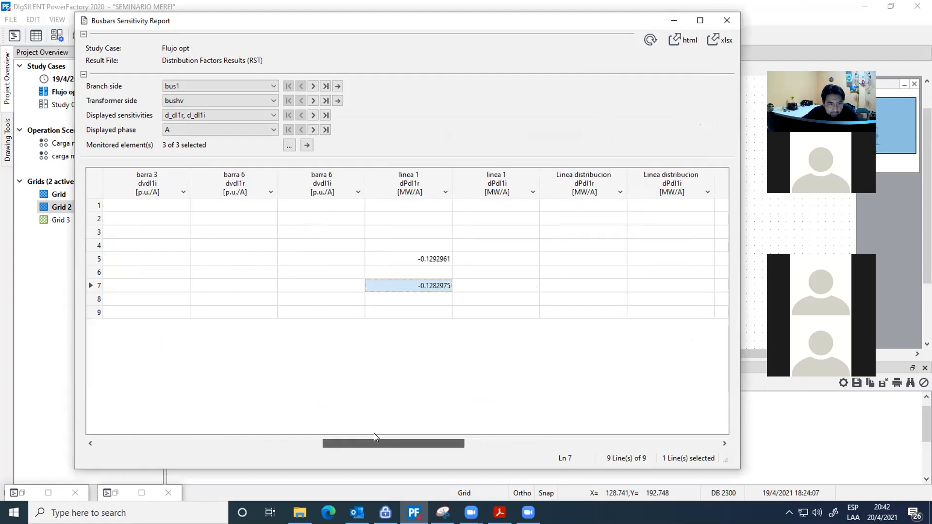
- Examine the busbar voltage and branch power sensitivities across the Busbars Sensitivity Report, and close the report
scroll(374, 433, "left", 5)
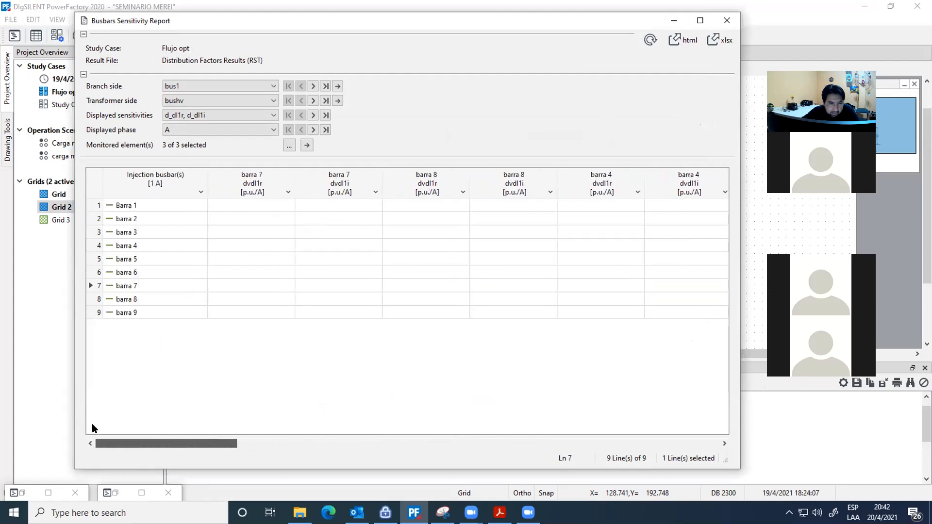
scroll(177, 431, "right", 8)
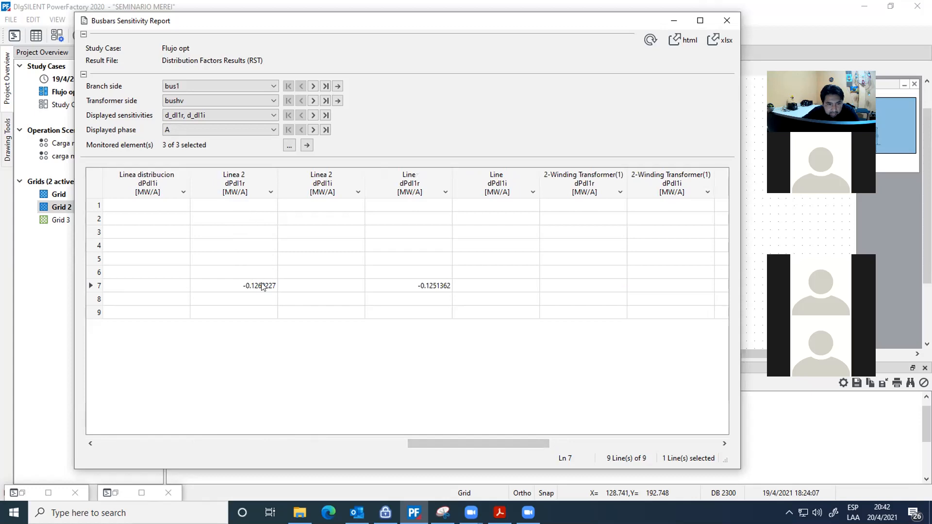
scroll(472, 431, "right", 3)
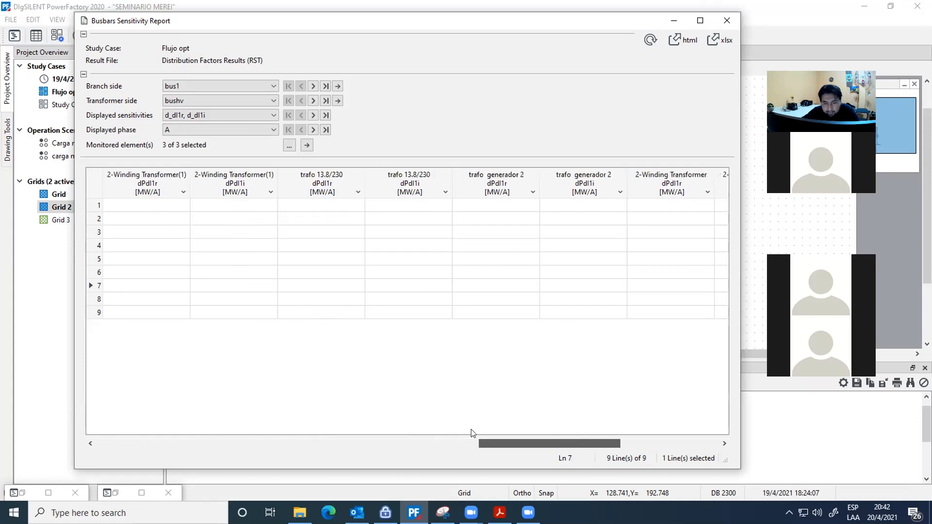
scroll(466, 433, "right", 2)
scroll(447, 432, "left", 5)
left_click_drag(431, 443, 295, 444)
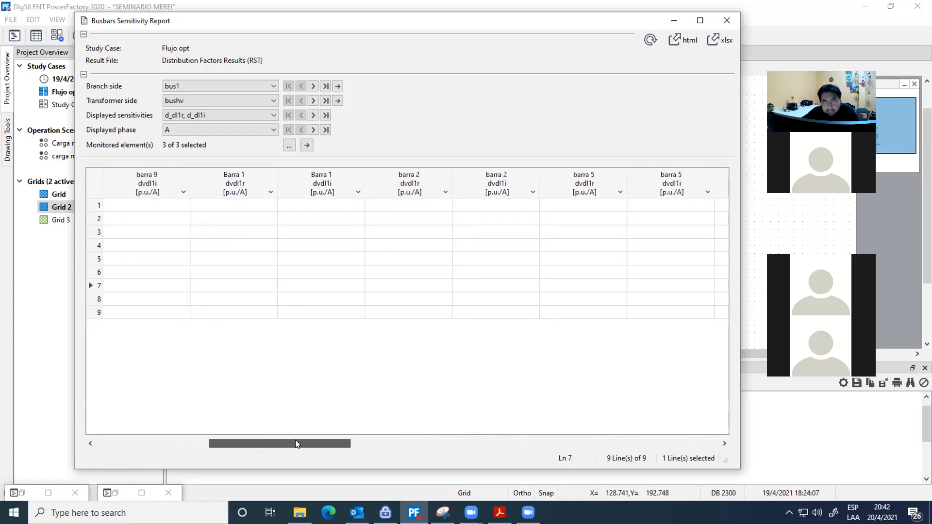
scroll(327, 441, "right", 4)
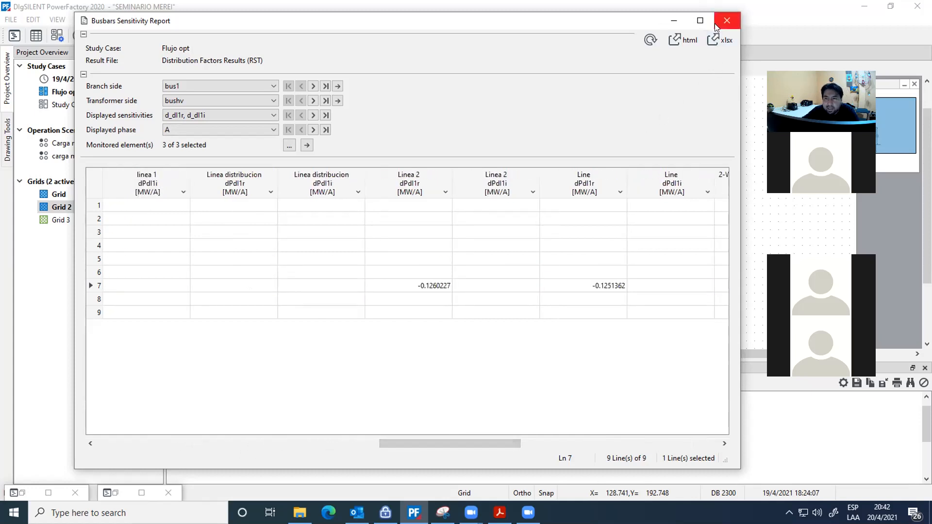
left_click(726, 20)
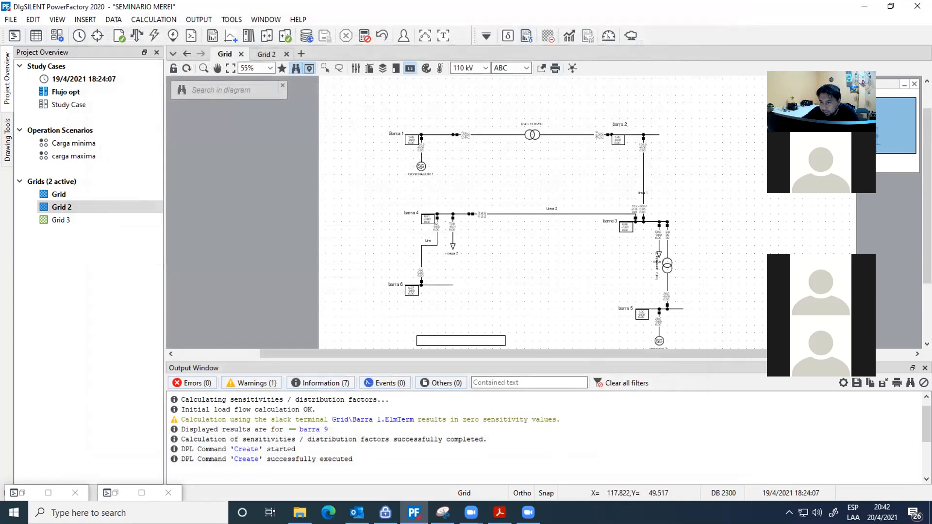
- Clear all messages from the output window
left_click(923, 383)
left_click(484, 279)
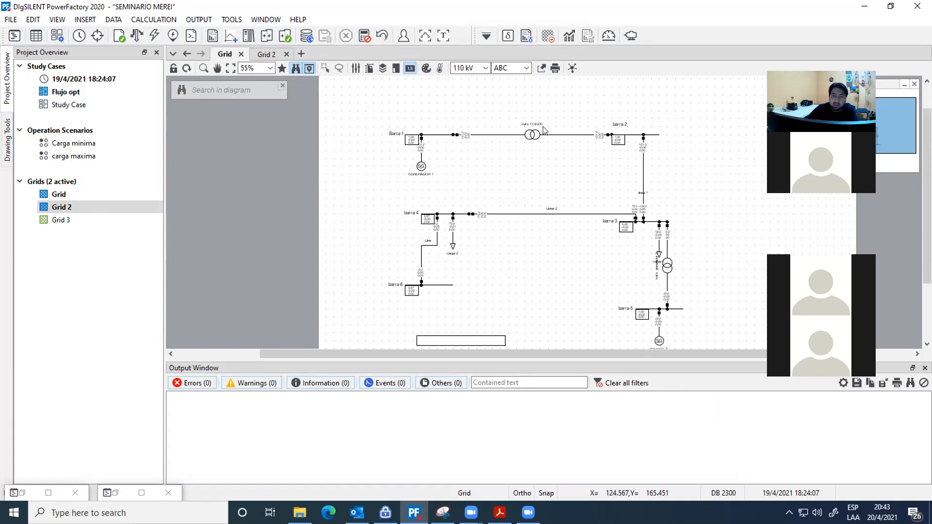
scroll(451, 146, "down", 1)
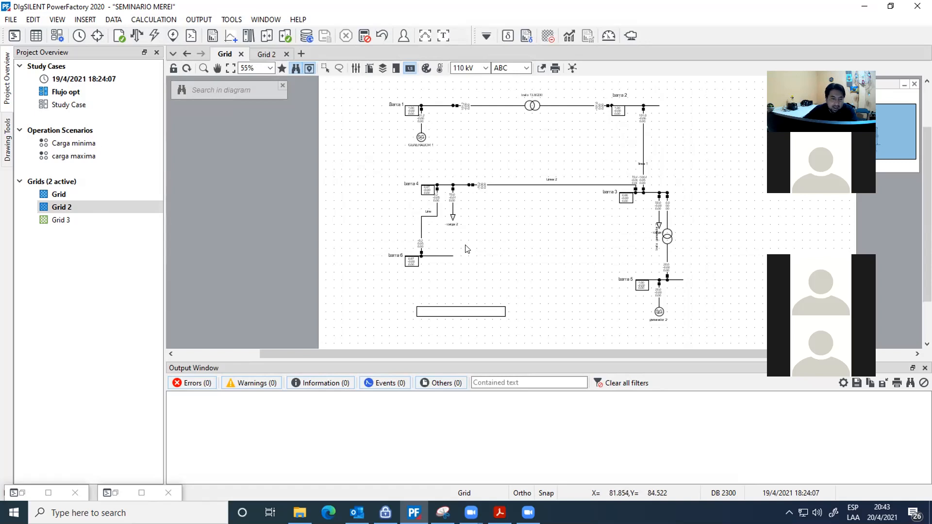
scroll(466, 248, "up", 2)
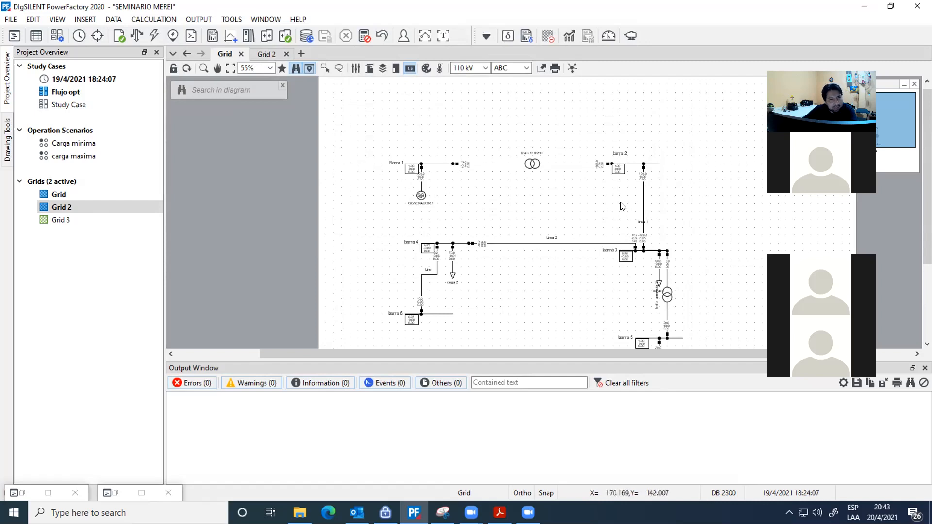
scroll(503, 226, "down", 1)
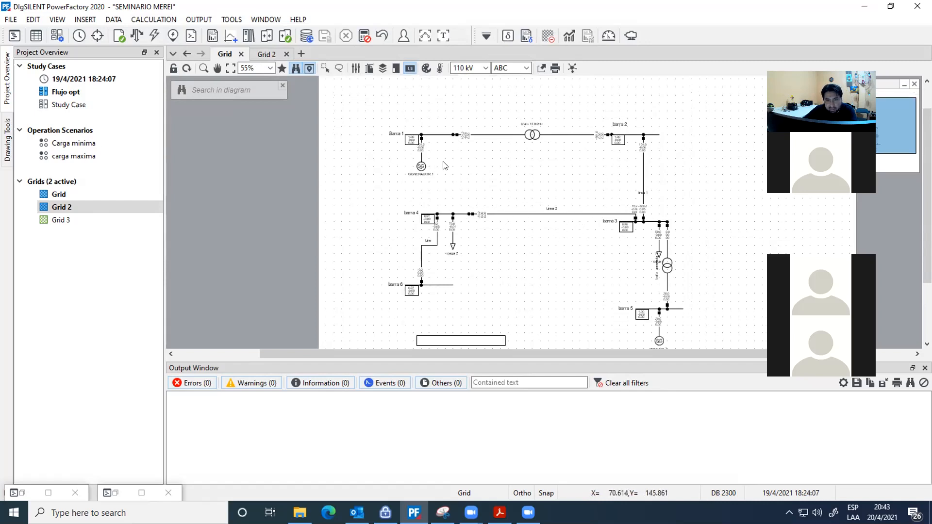
scroll(443, 156, "up", 1)
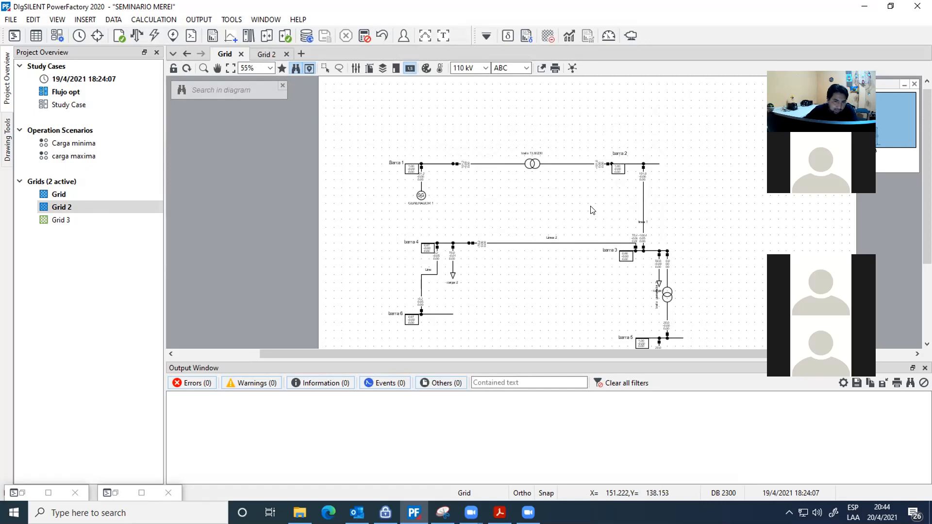
- Run the load flow calculation for the active grids and clear its messages from the output window
left_click(137, 35)
left_click(650, 85)
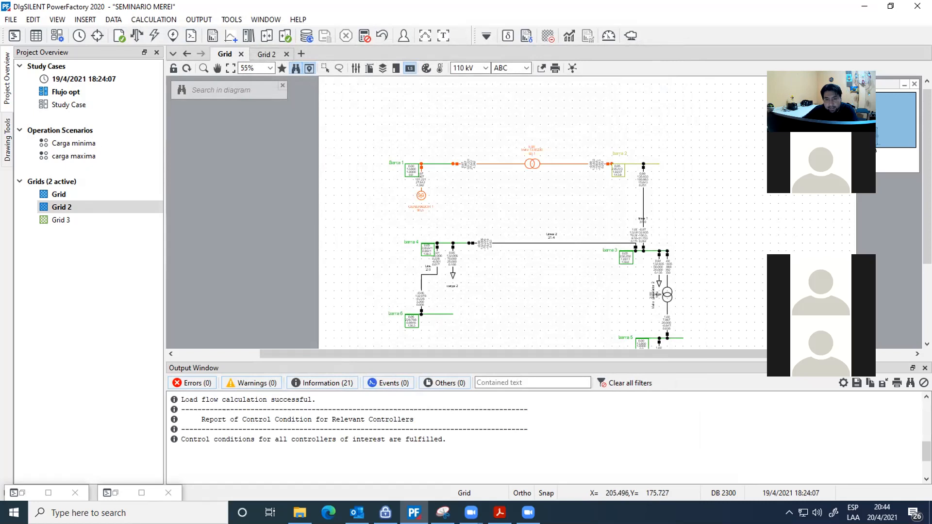
left_click(495, 281)
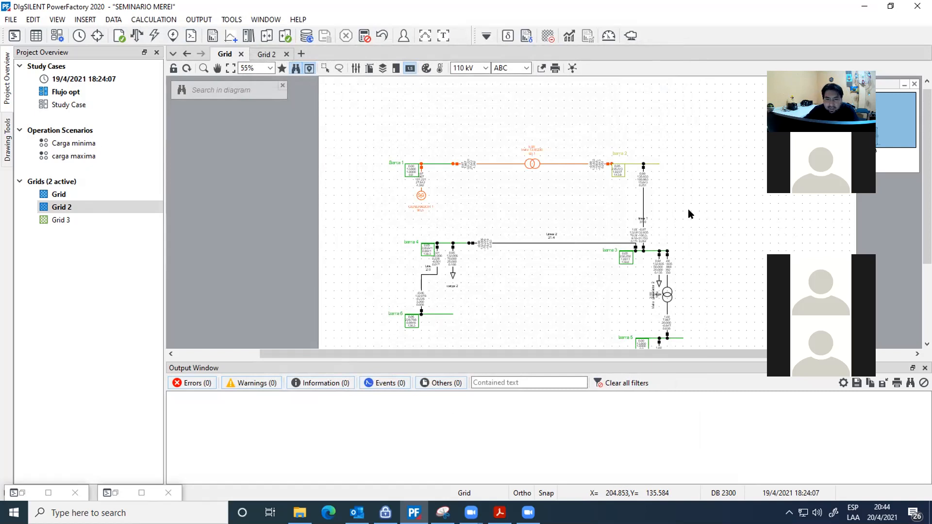
- View the load flow results on the Grid 2 diagram and return to the Grid diagram
left_click(267, 54)
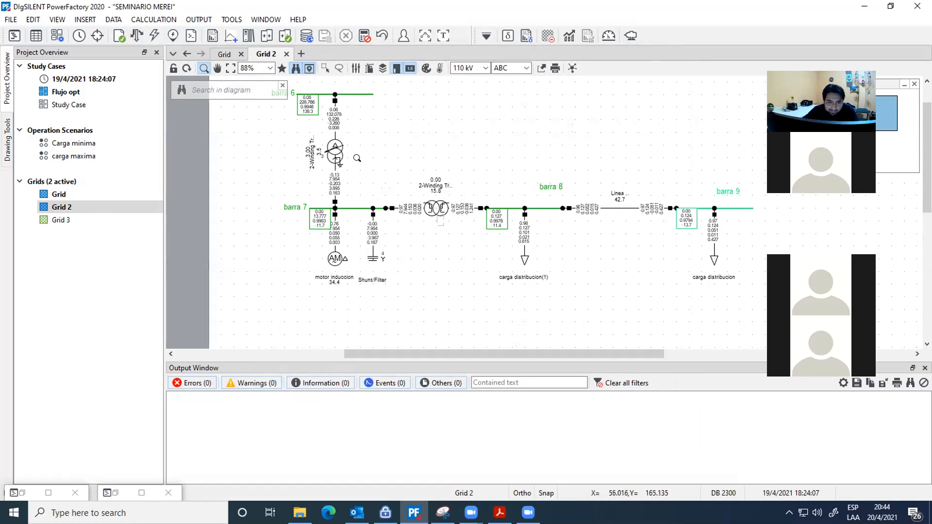
left_click(224, 53)
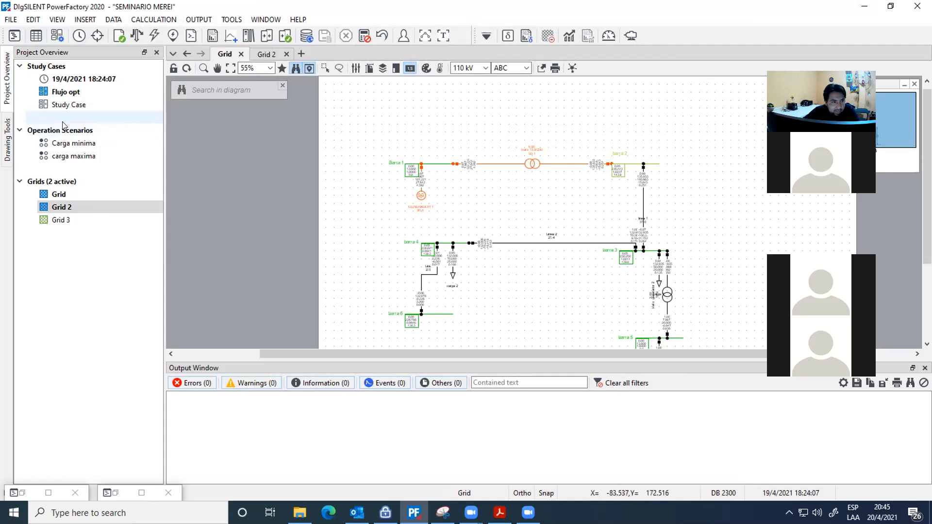
- Restore the Data Manager, look through the contents of the Flujo opt study case, and minimize the window
left_click(22, 493)
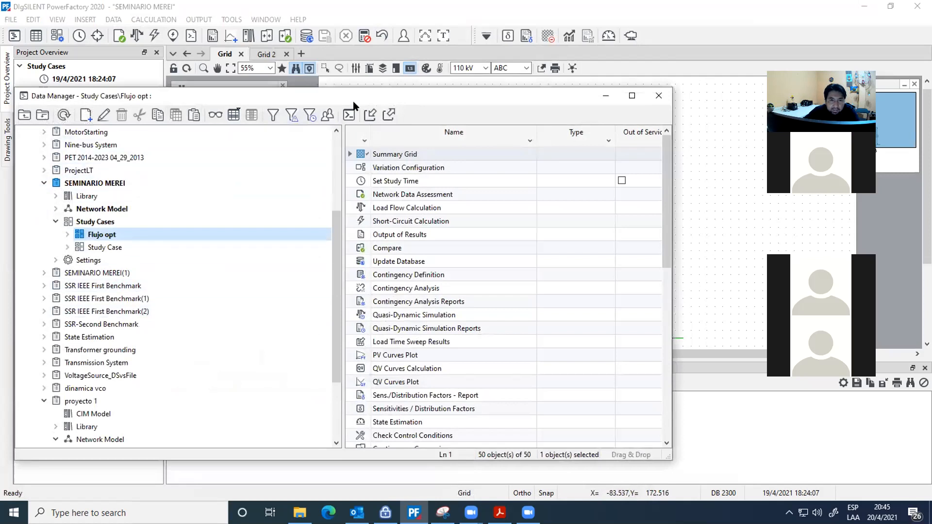
left_click_drag(353, 101, 340, 67)
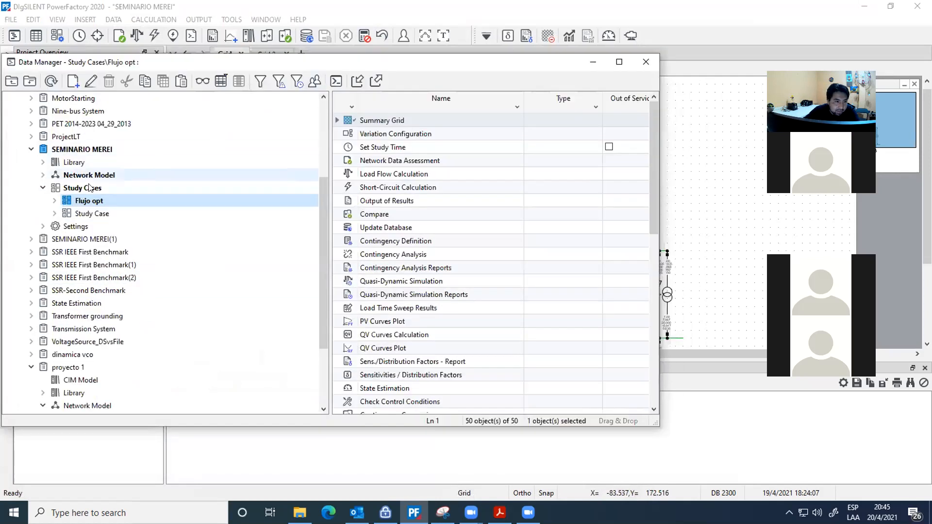
left_click(54, 201)
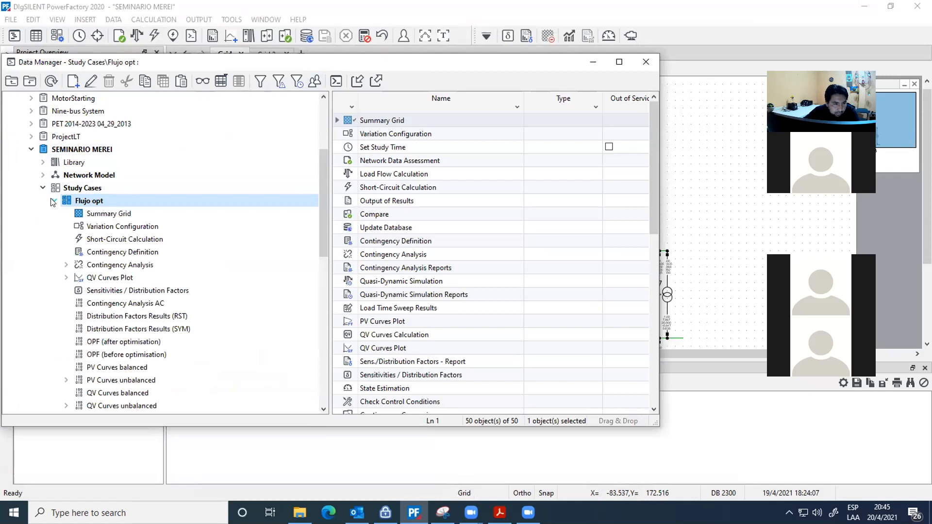
scroll(54, 202, "down", 3)
scroll(53, 202, "up", 3)
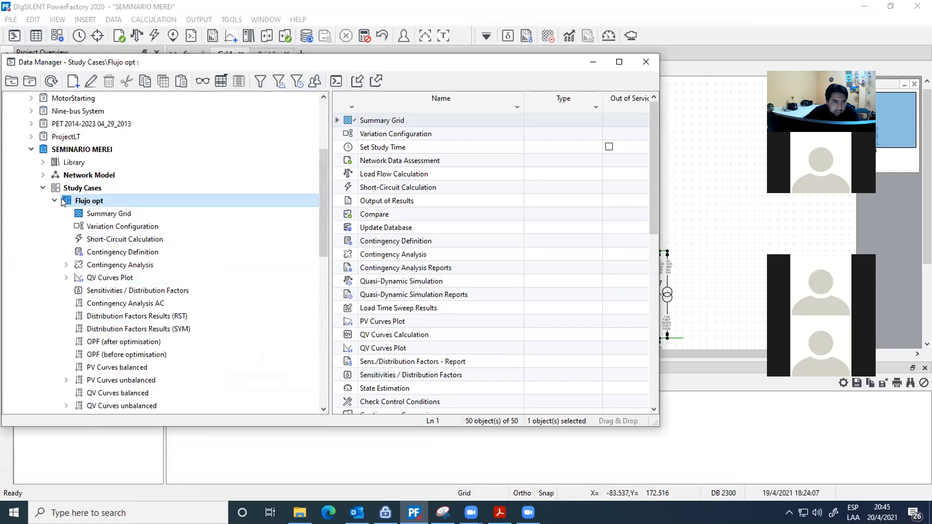
left_click(55, 201)
left_click(593, 62)
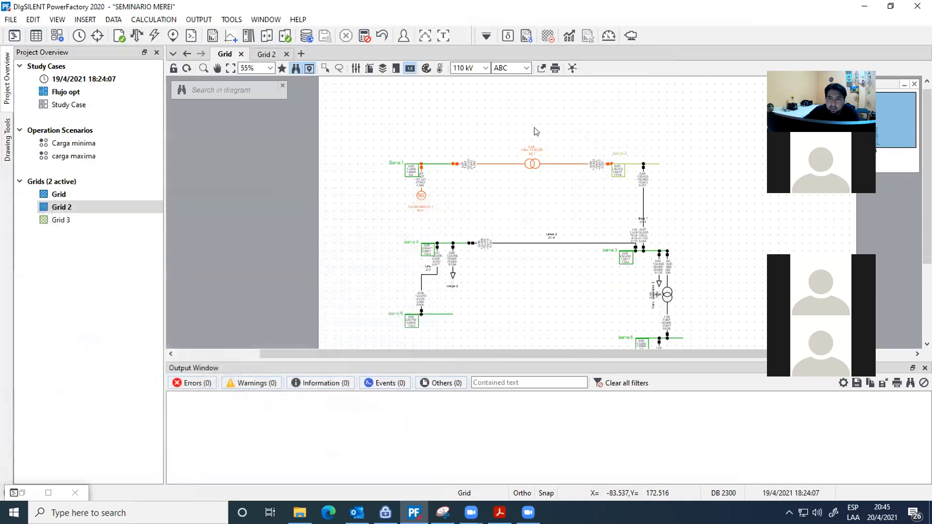
- Bring the Data Manager back, go over the Flujo opt study case objects again, and collapse the study case
double_click(23, 493)
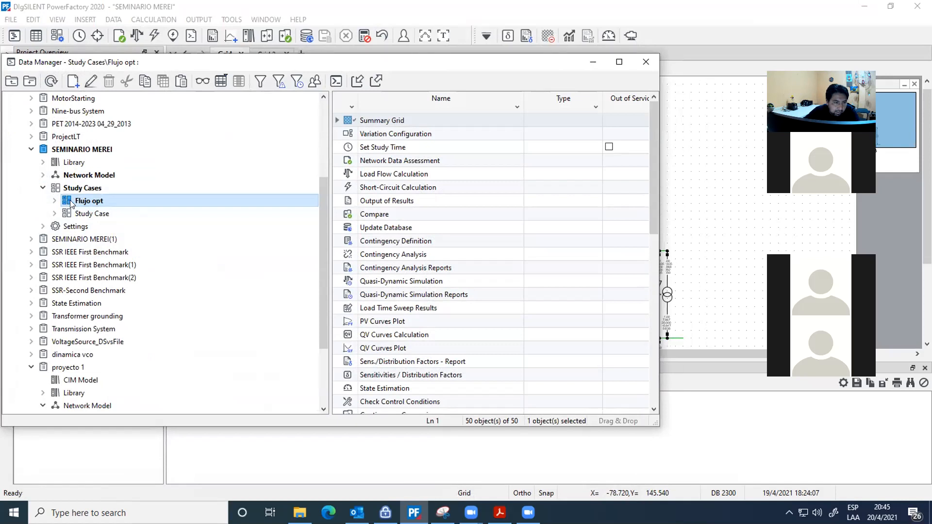
double_click(71, 202)
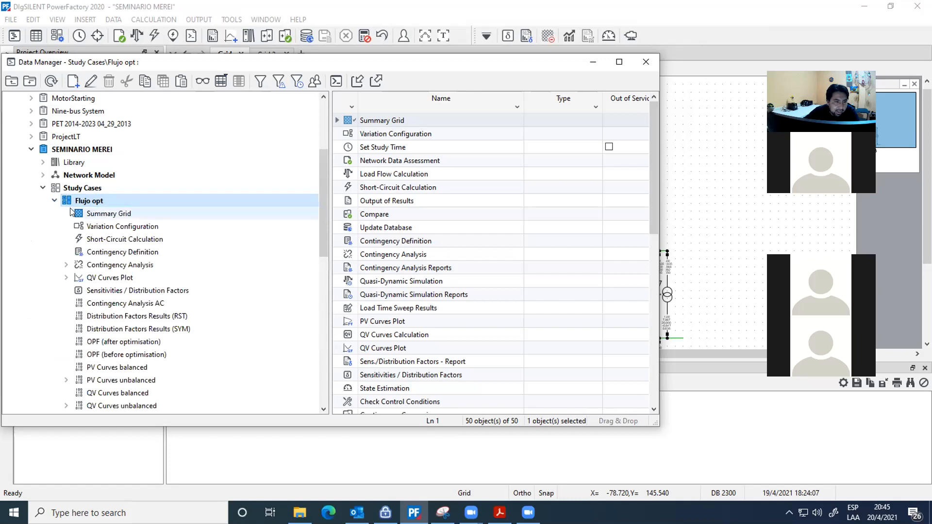
scroll(87, 227, "down", 3)
scroll(87, 230, "up", 3)
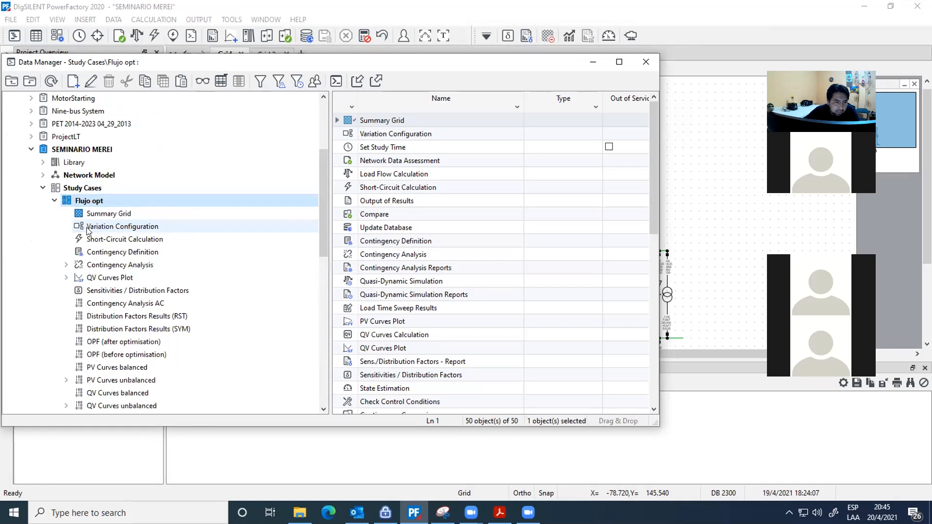
left_click(54, 200)
- Expand the SEMINARIO MEREI network model down to Network Data and list the elements of Grid
left_click(49, 176)
left_click(43, 175)
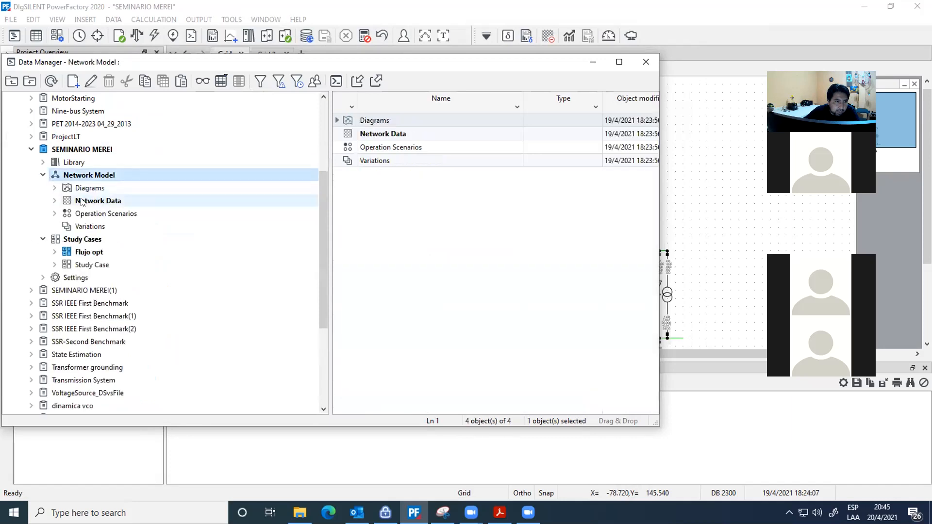
left_click(54, 202)
left_click(54, 201)
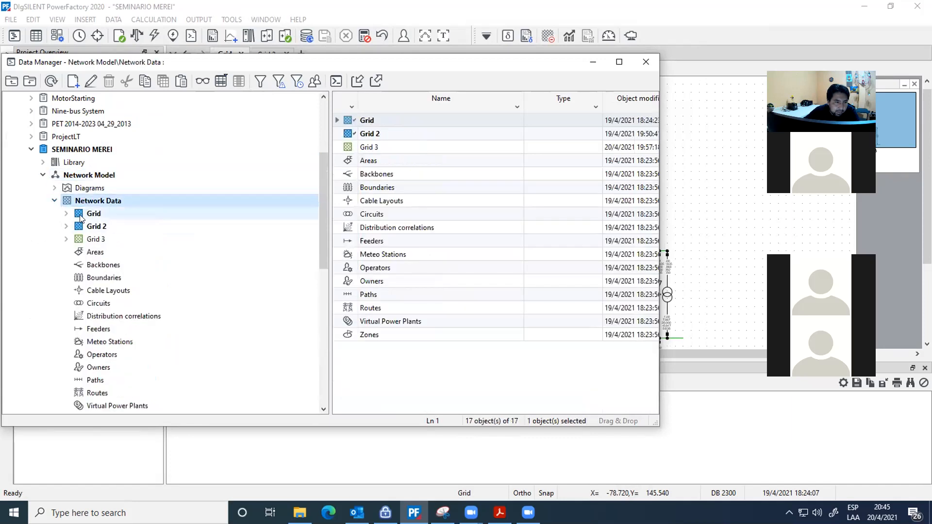
left_click(78, 215)
left_click(67, 214)
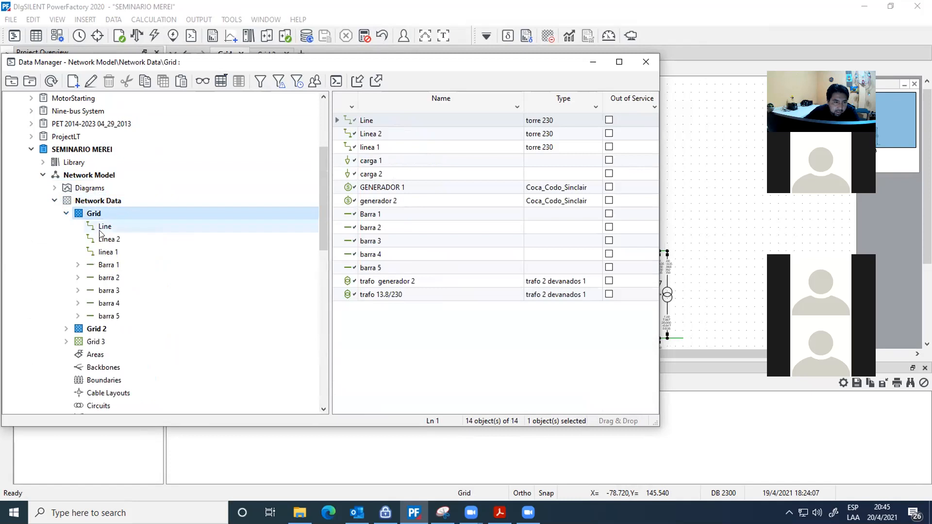
- Show the cubicles of Barra 1 in the project tree, keeping the Data Manager clear of the single-line diagram
left_click(105, 265)
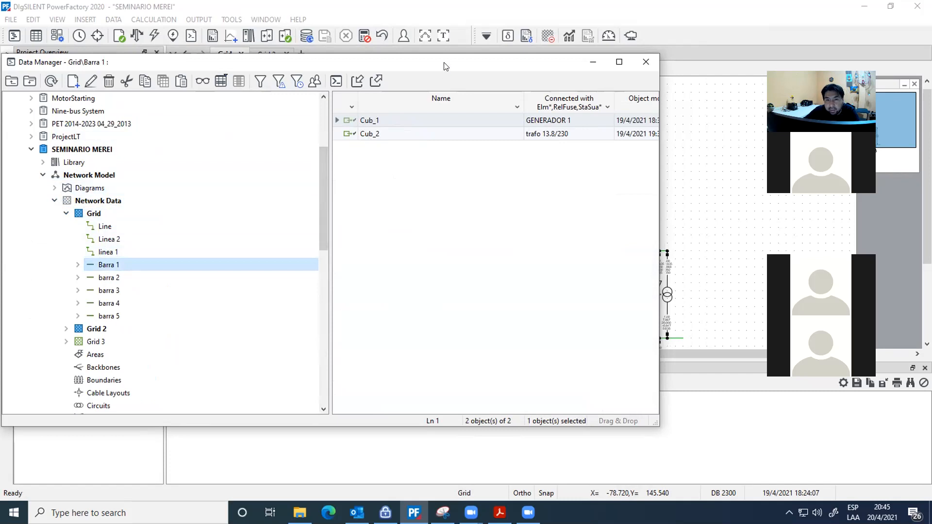
left_click_drag(443, 70, 441, 77)
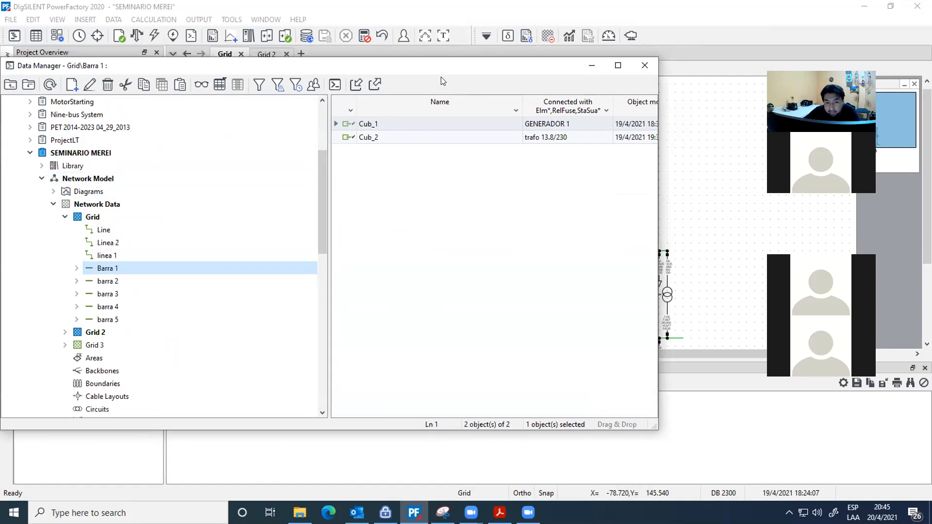
left_click_drag(443, 81, 458, 104)
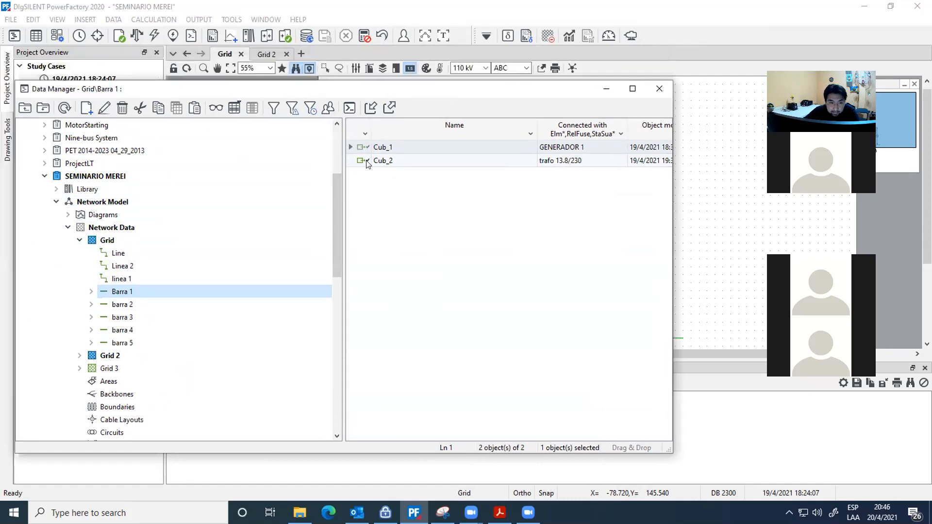
left_click(91, 291)
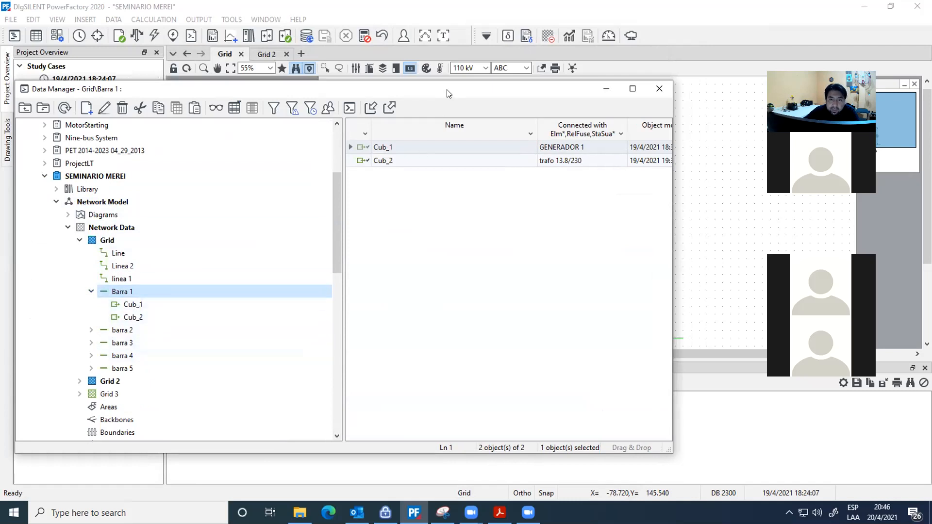
left_click_drag(448, 94, 420, 213)
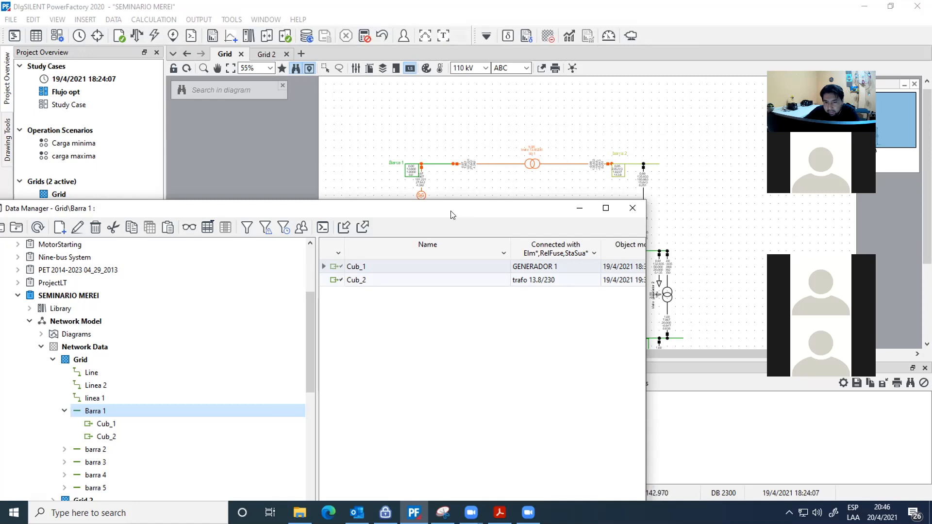
left_click_drag(453, 215, 543, 89)
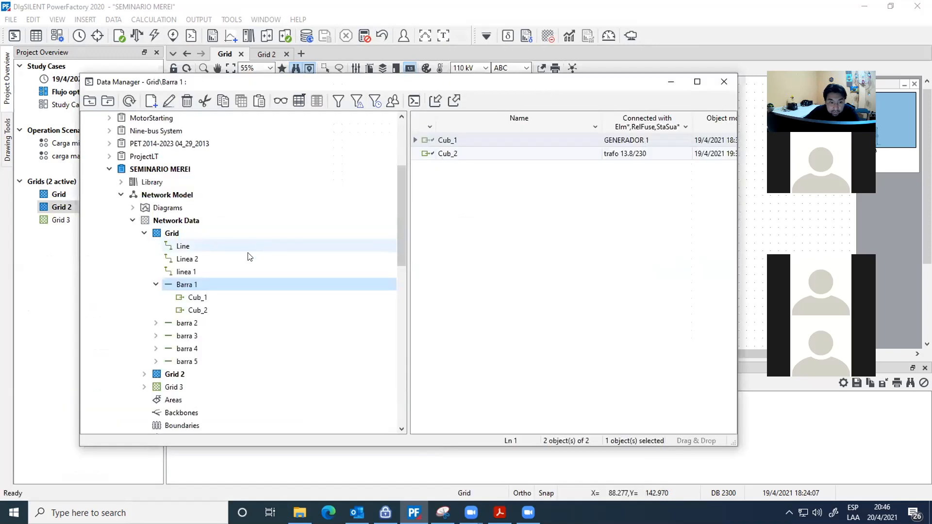
- Inspect Cub_2 of Barra 1 and select the Switch stored inside it
left_click(203, 311)
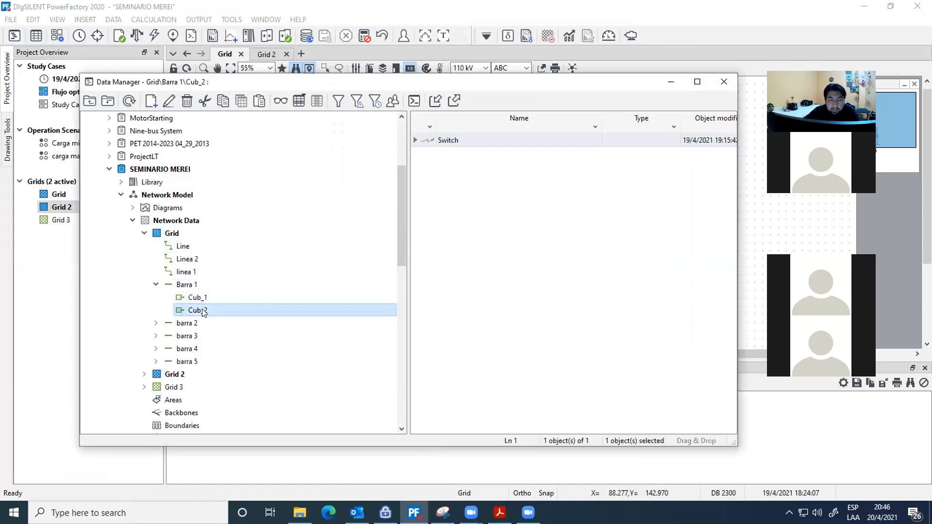
left_click(172, 285)
left_click(203, 310)
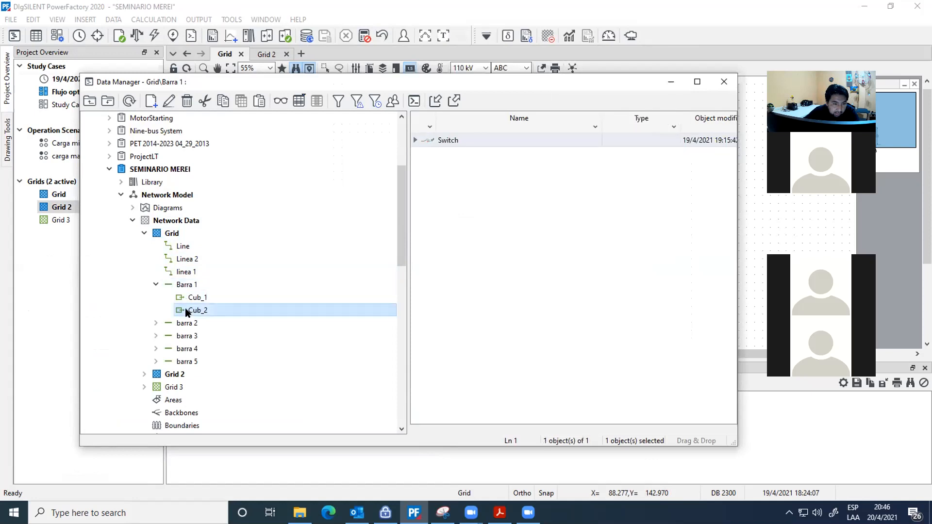
left_click(440, 165)
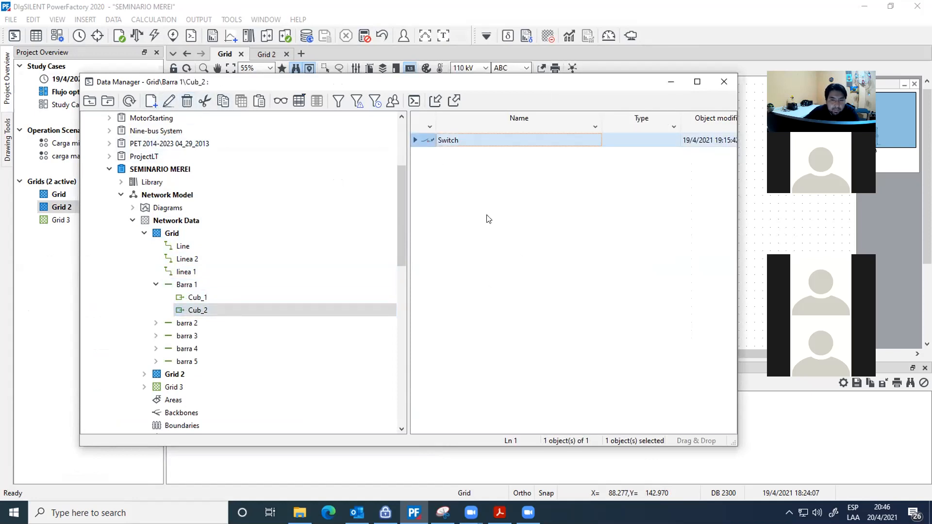
- Create an External P Measurement (StaExtpmea) object inside Cub_2 of Barra 1
left_click(146, 102)
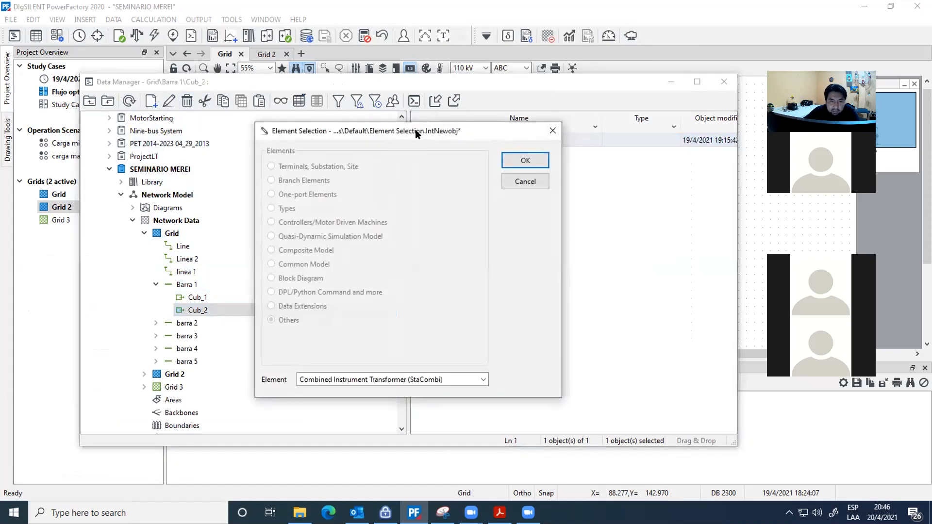
left_click_drag(419, 131, 398, 87)
left_click(463, 335)
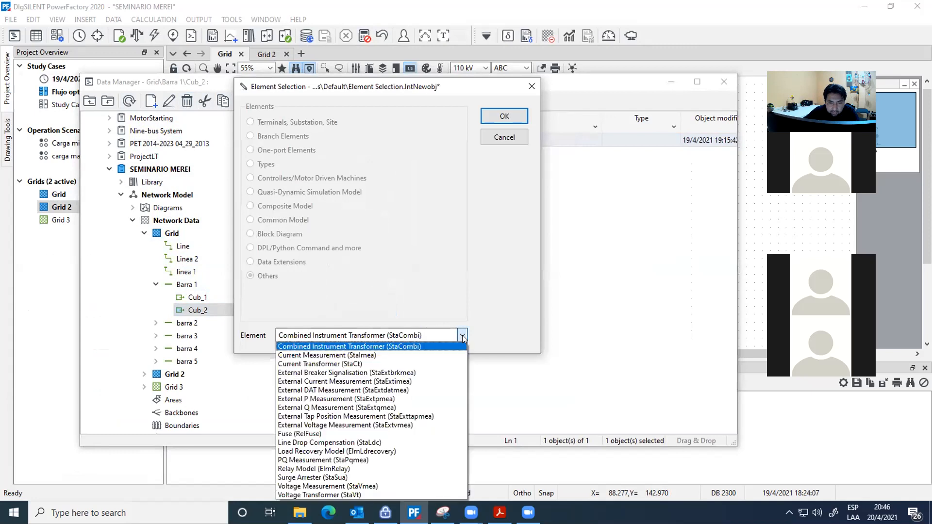
left_click(463, 89)
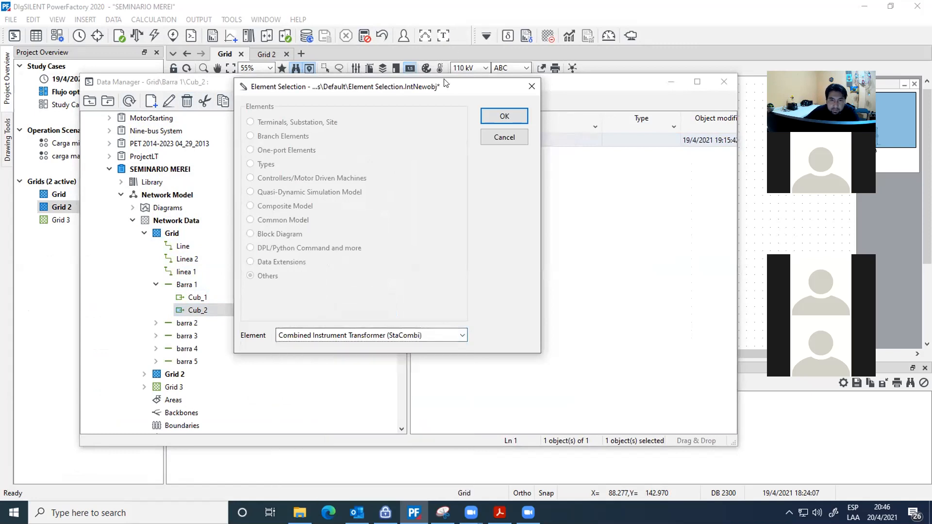
left_click_drag(445, 84, 439, 31)
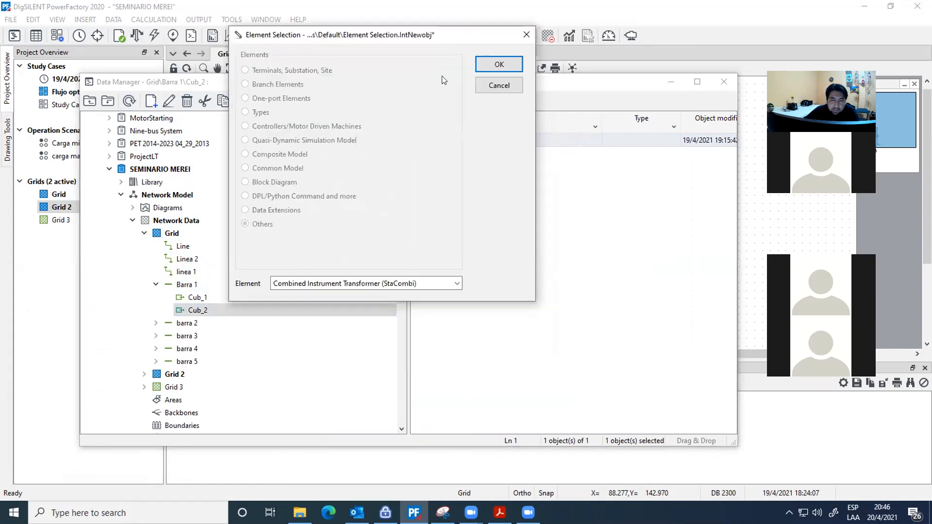
left_click(459, 283)
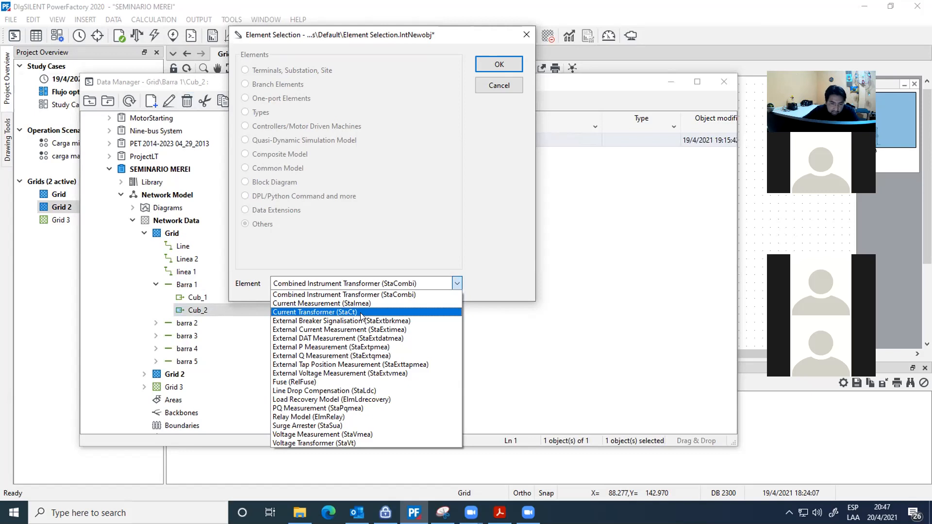
left_click(322, 348)
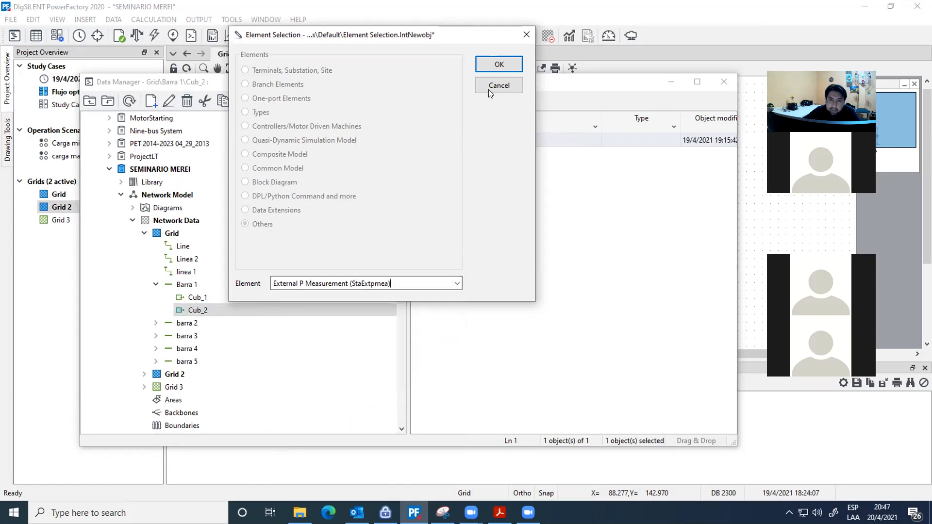
left_click(496, 71)
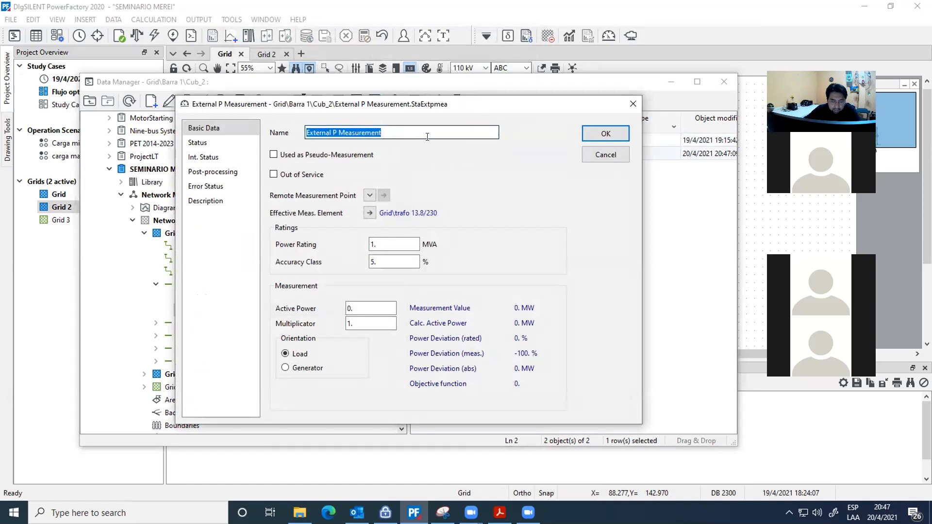
- Name the new measurement "P med trafo b1" and save it with its default ratings
type("p MED")
key("BackSpace")
key("BackSpace")
key("BackSpace")
key("BackSpace")
key("BackSpace")
type("P ")
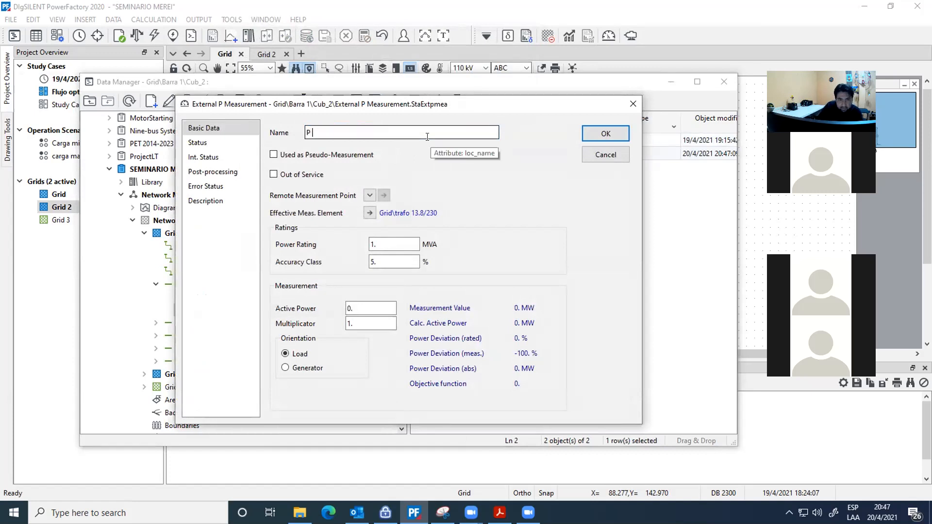
type("med ")
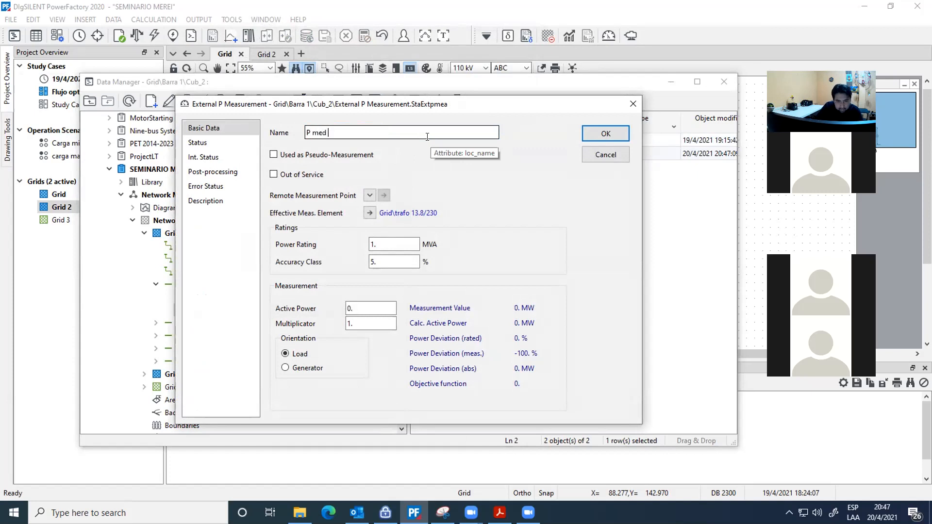
type("trfao b1")
key("BackSpace")
key("BackSpace")
key("BackSpace")
key("BackSpace")
key("BackSpace")
key("BackSpace")
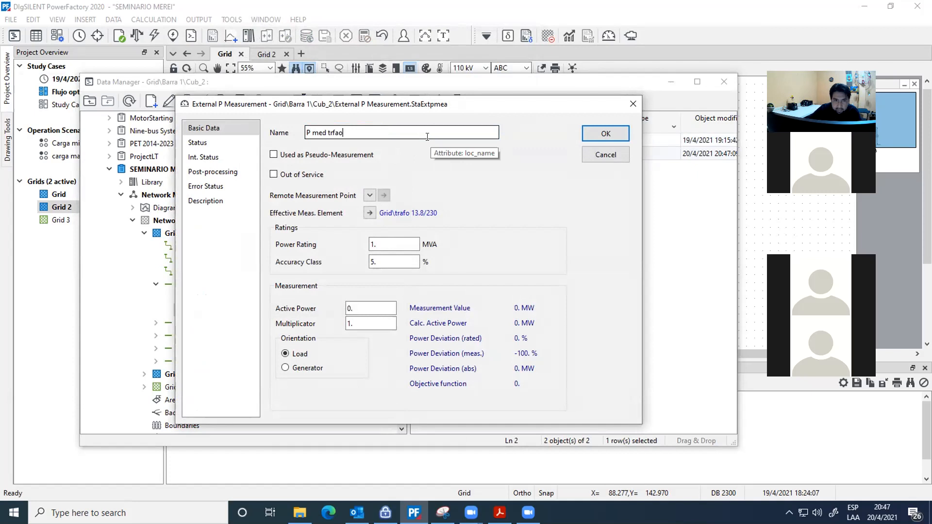
type("afo b1")
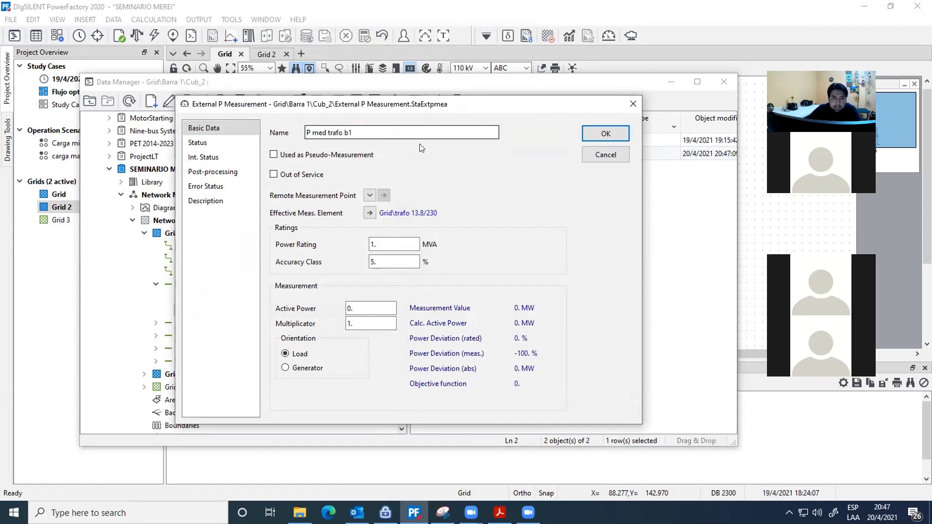
key("Tab")
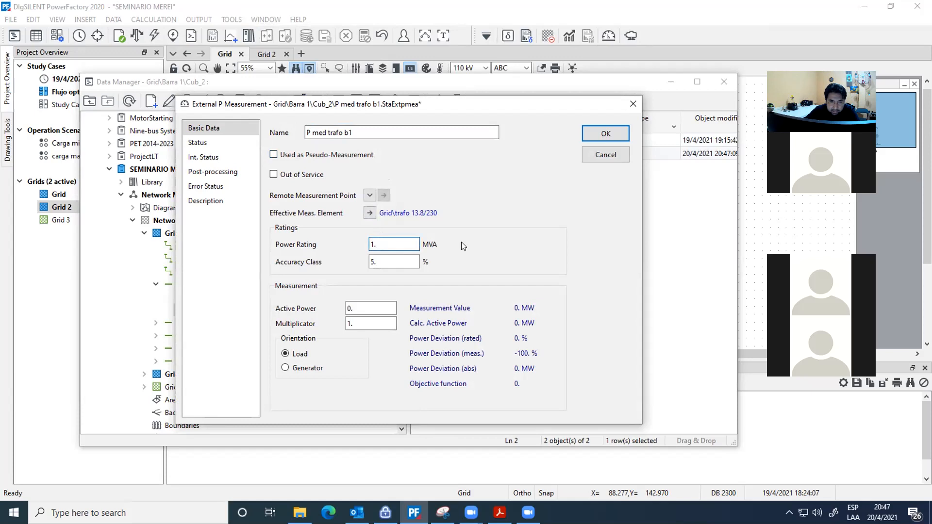
left_click(392, 261)
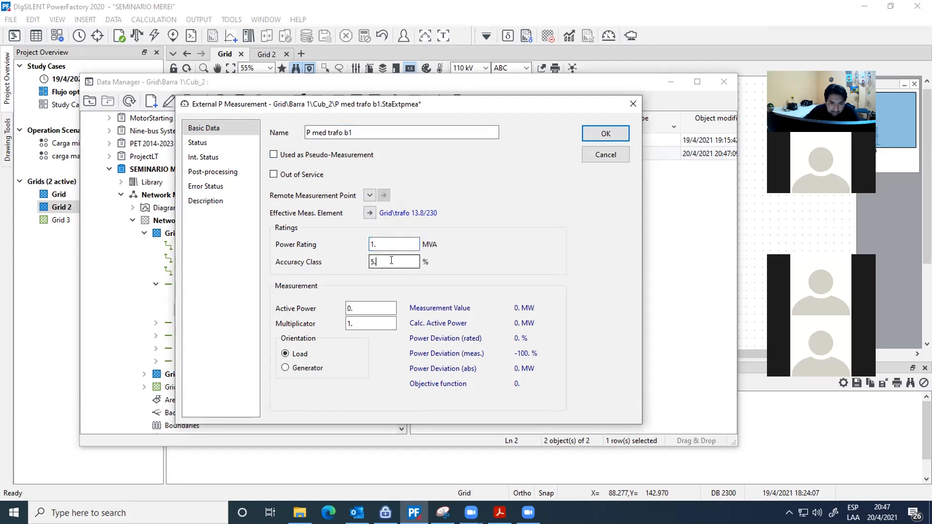
left_click(393, 248)
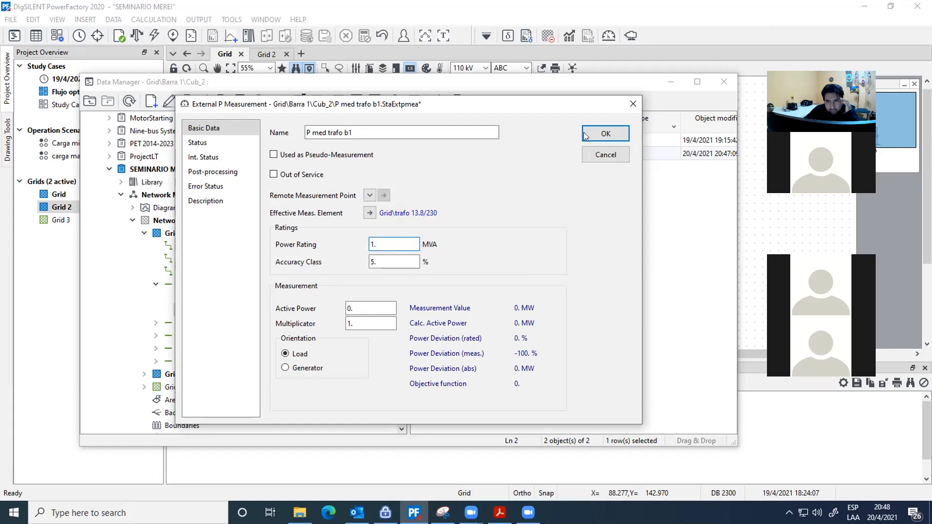
left_click(604, 134)
- Clear the Data Manager away, run the unbalanced 3-phase AC load flow, and read the transformer's power flow at Barra 1
left_click(672, 81)
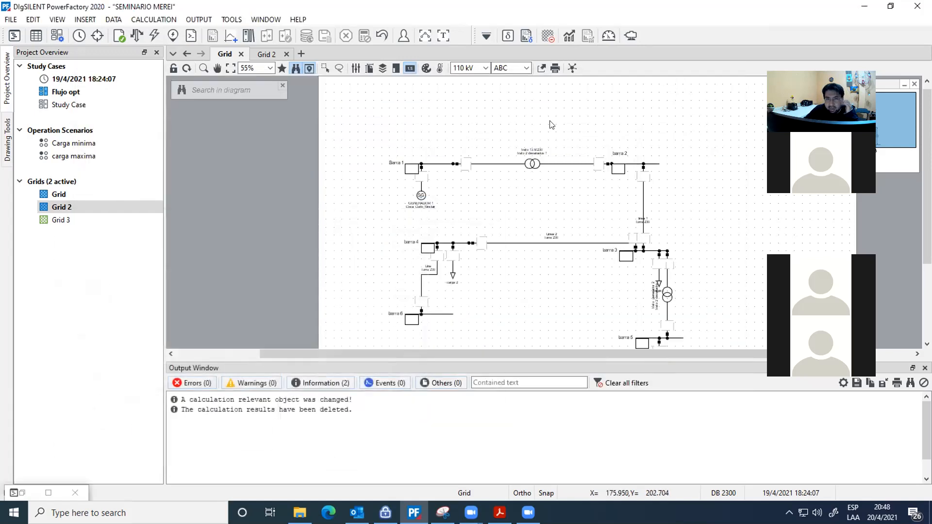
left_click(137, 36)
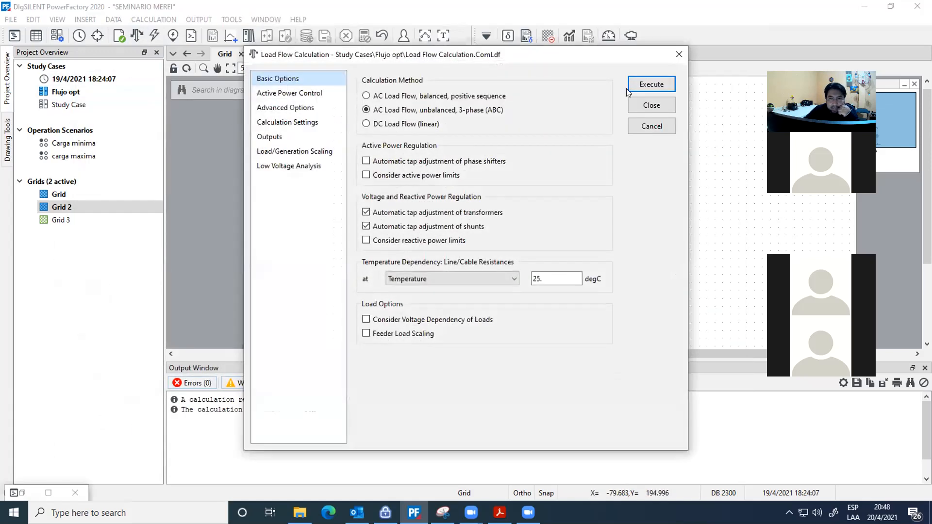
left_click(629, 87)
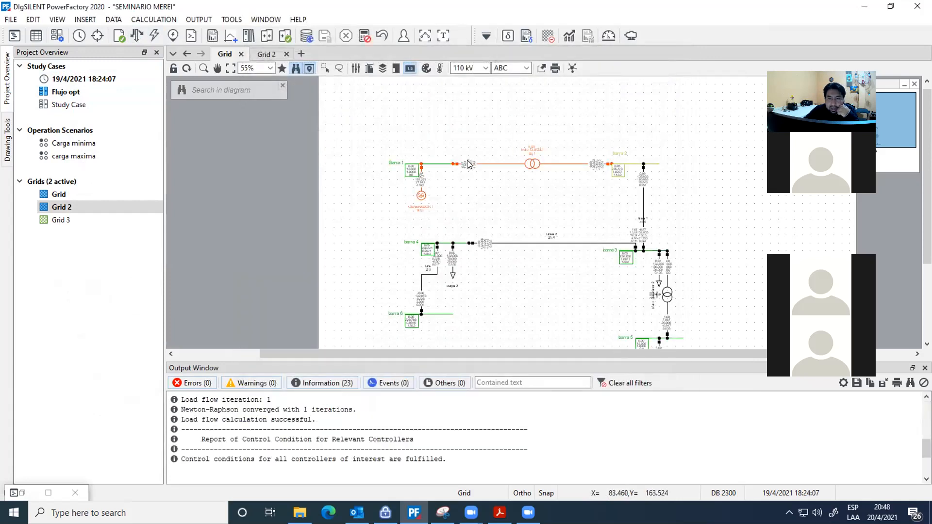
mouse_move(469, 173)
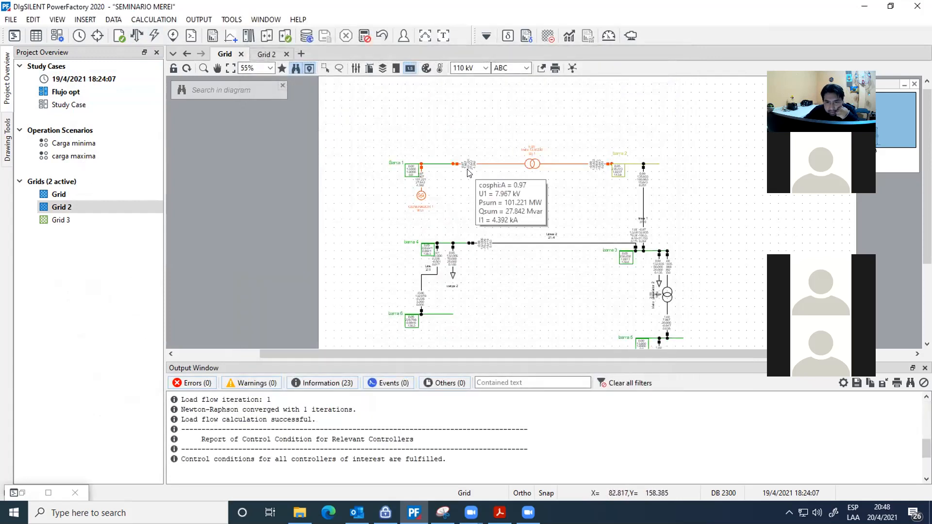
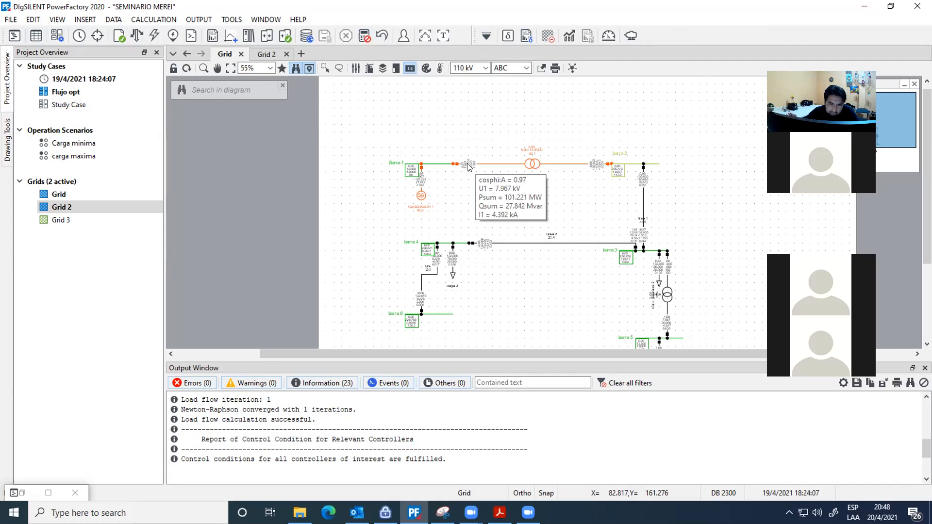
- Bring the Data Manager back, reopen P med trafo b1, and set its power rating to 200 MVA
mouse_move(414, 513)
left_click(414, 464)
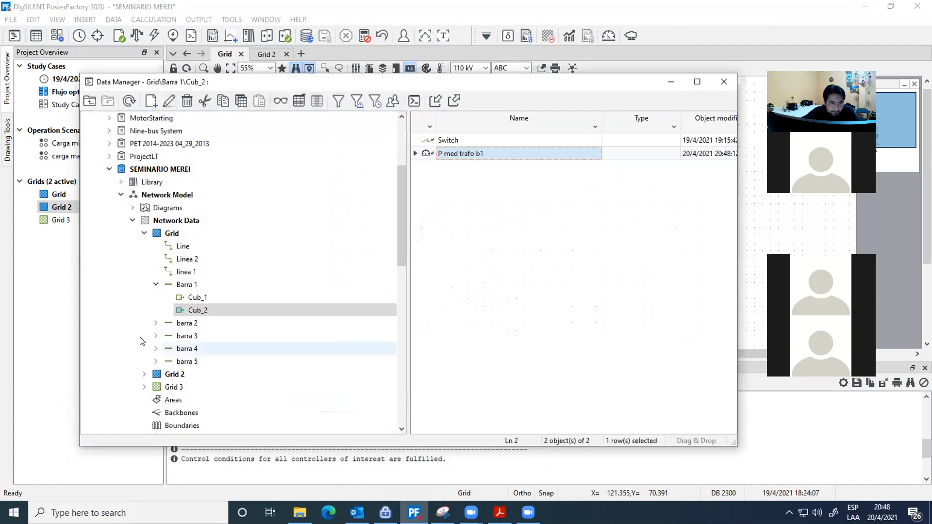
left_click(424, 154)
double_click(425, 154)
double_click(374, 244)
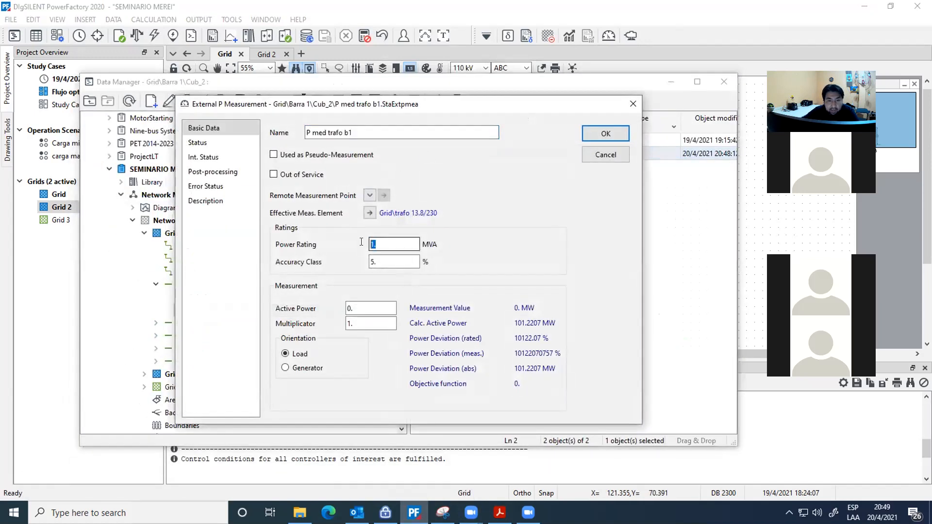
type("200")
left_click(410, 263)
left_click(397, 244)
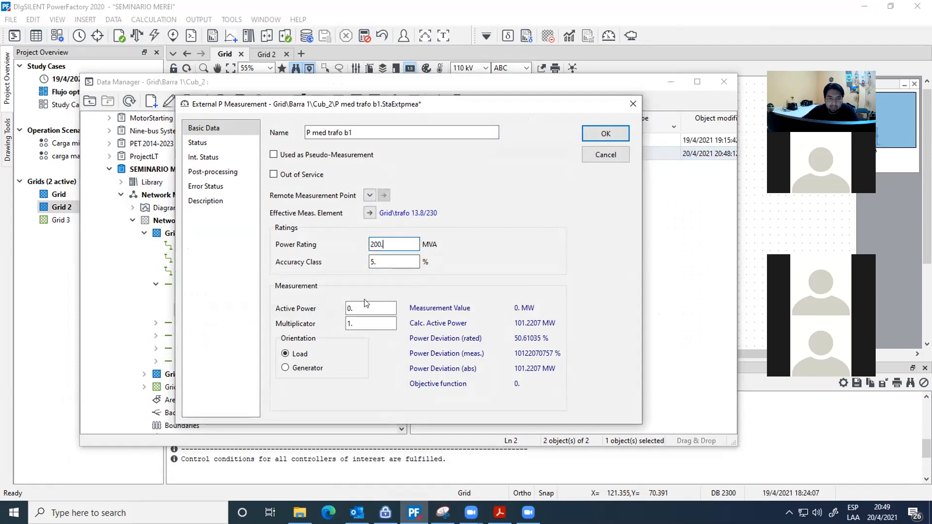
- Set the measured active power of P med trafo b1 to 100 MW
left_click_drag(362, 306, 342, 305)
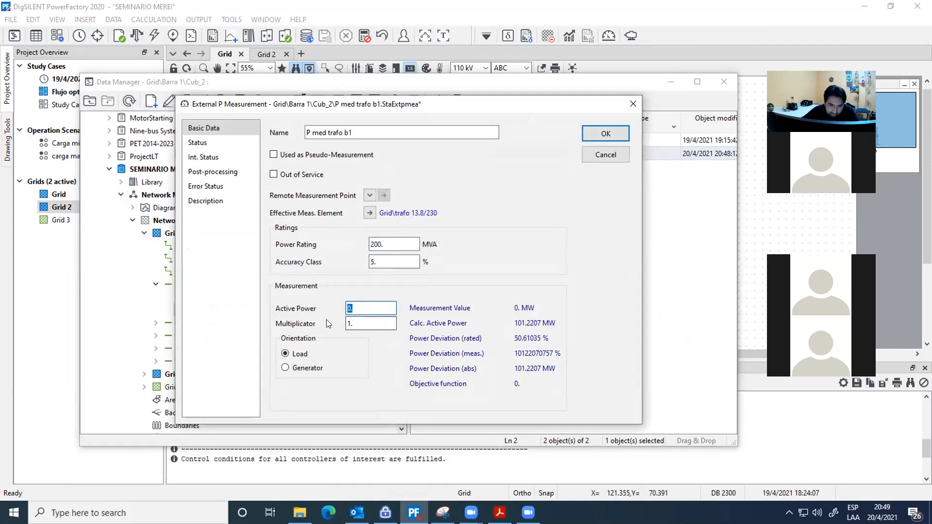
type("100")
key("Tab")
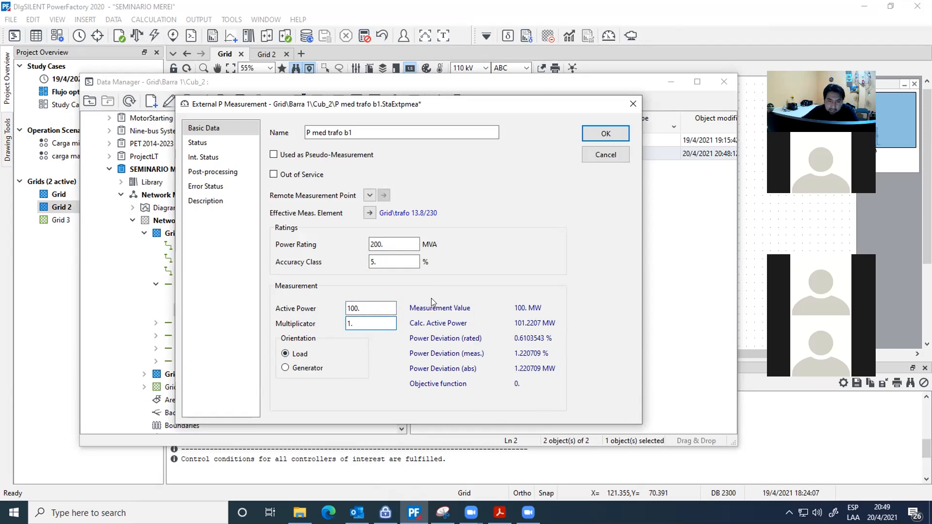
- Examine which characteristics and distributions can be added to the measurement's power rating and active power
right_click(373, 311)
left_click(373, 309)
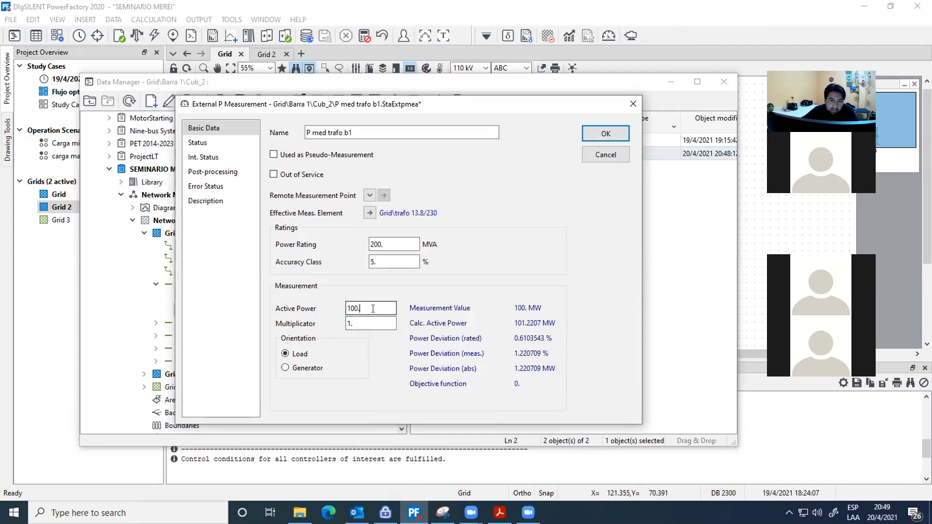
right_click(395, 248)
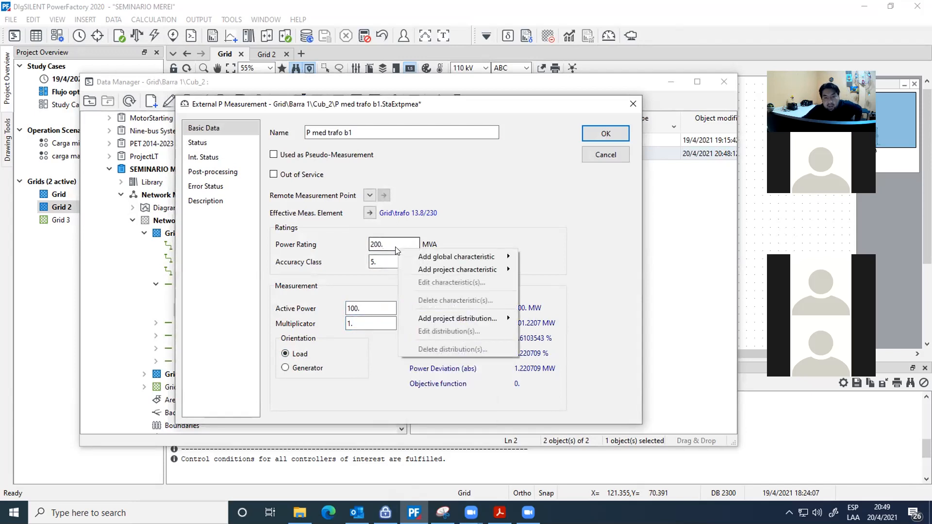
left_click(369, 307)
right_click(368, 310)
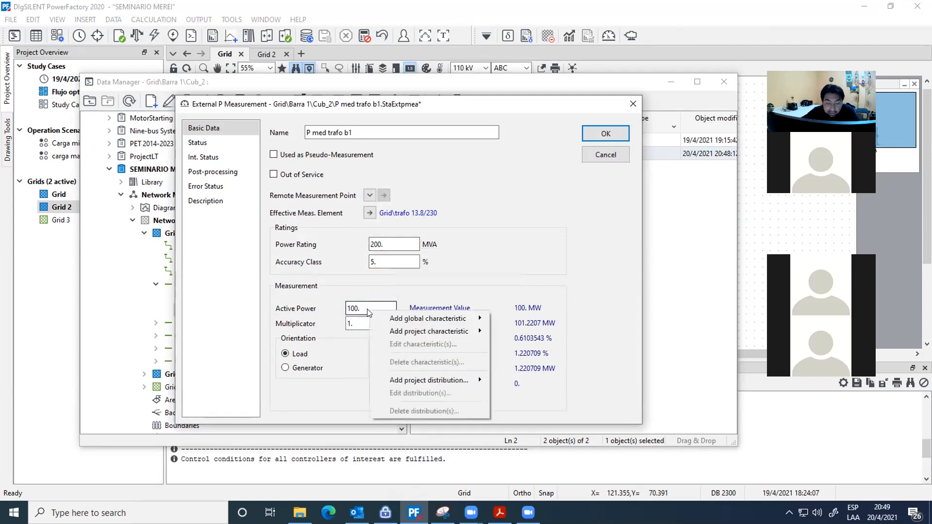
left_click(384, 290)
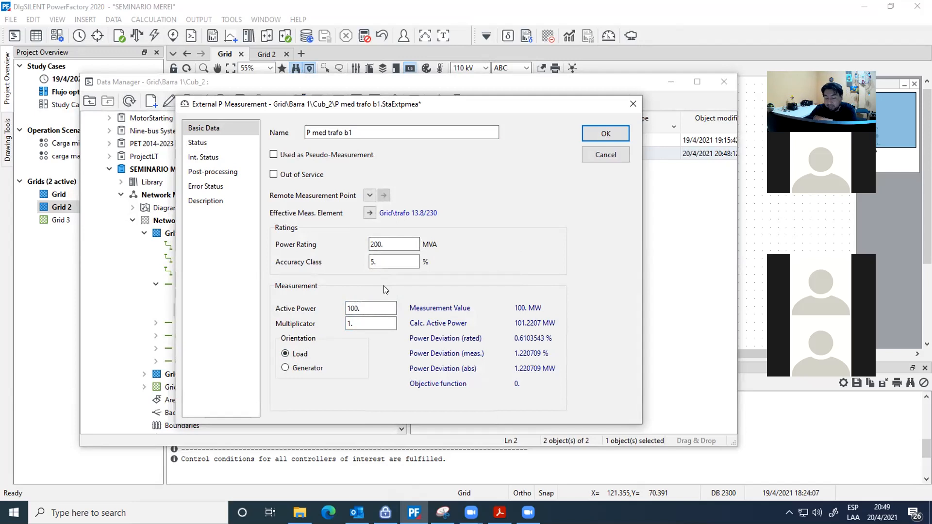
right_click(379, 309)
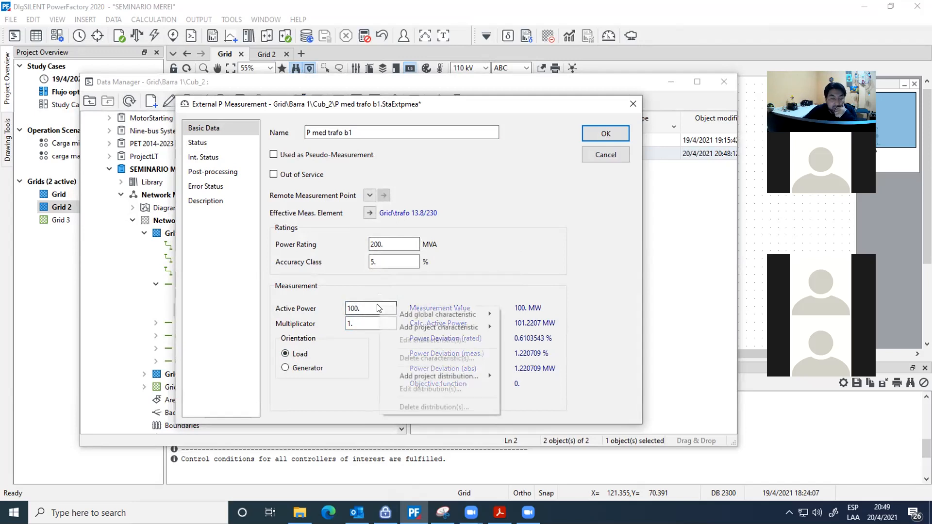
mouse_move(448, 330)
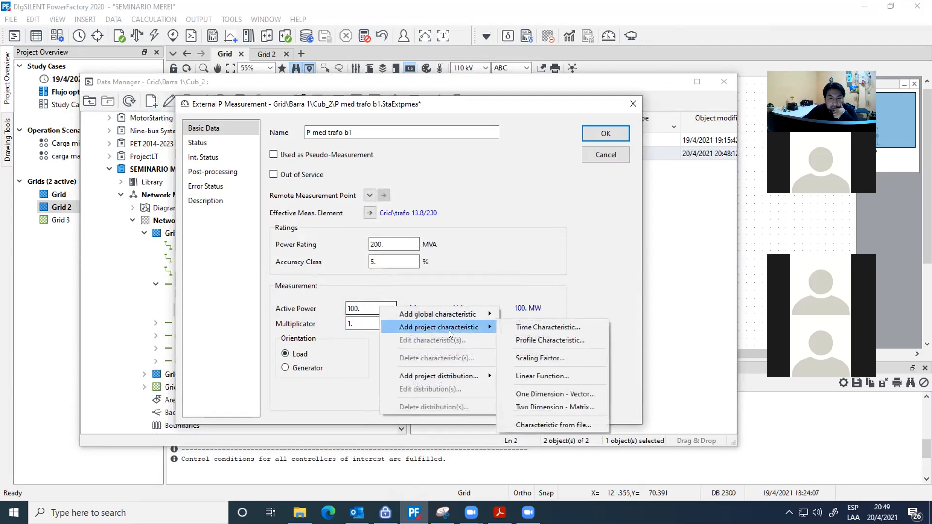
left_click(474, 294)
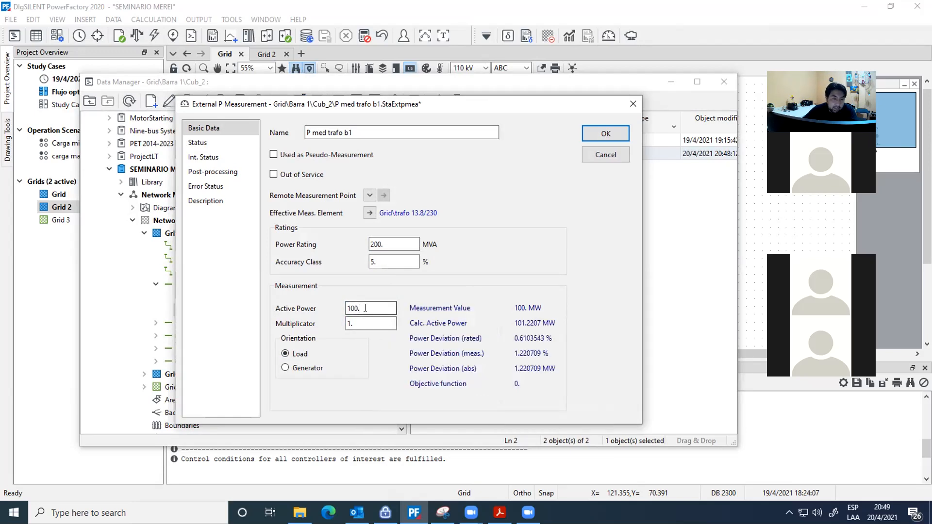
left_click_drag(364, 308, 344, 311)
left_click(424, 282)
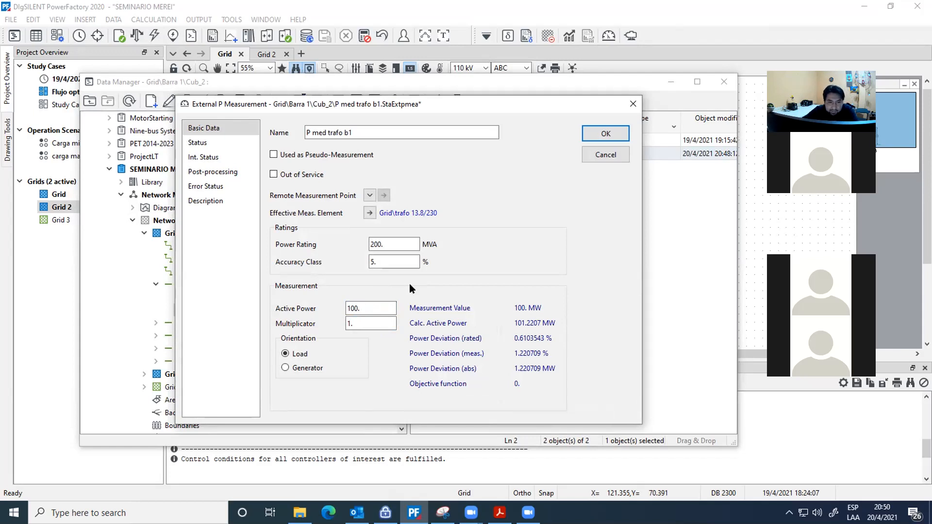
- Go over the multiplicator and active power of P med trafo b1 and save the edited measurement
left_click(358, 325)
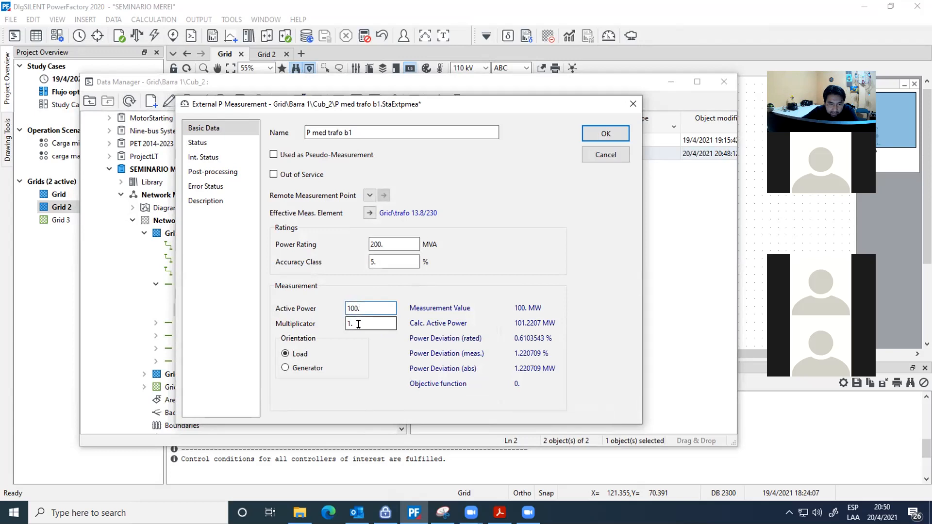
left_click(362, 307)
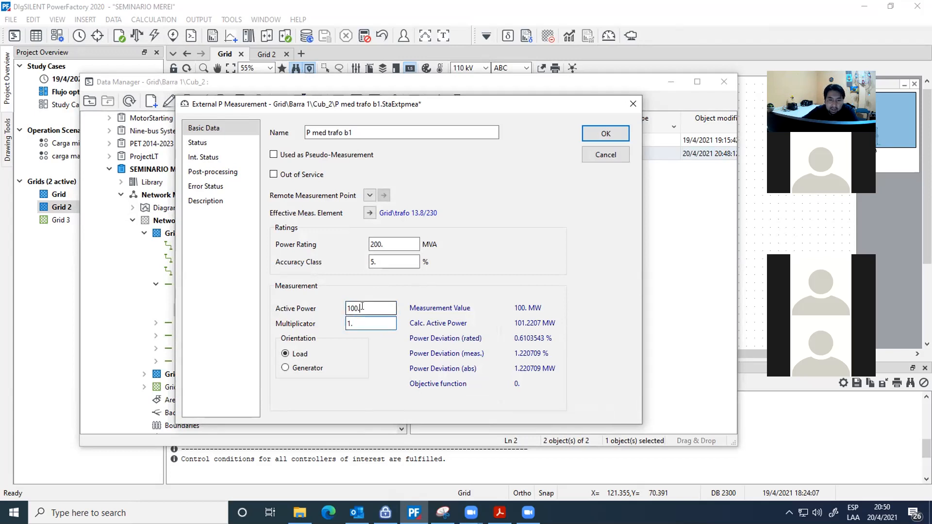
left_click(615, 134)
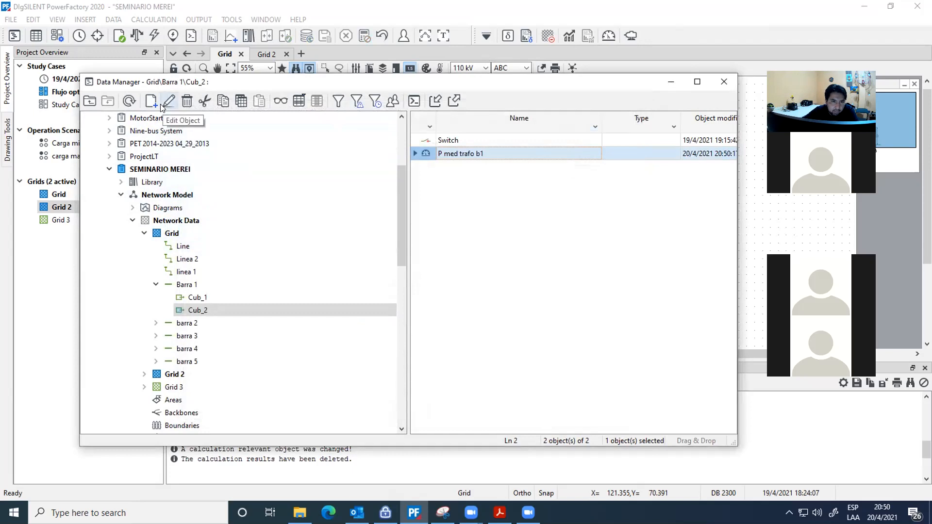
- Create an External Q Measurement (StaExtqmea) in Cub_2 of Barra 1 and name it Q trafo b1
left_click(150, 116)
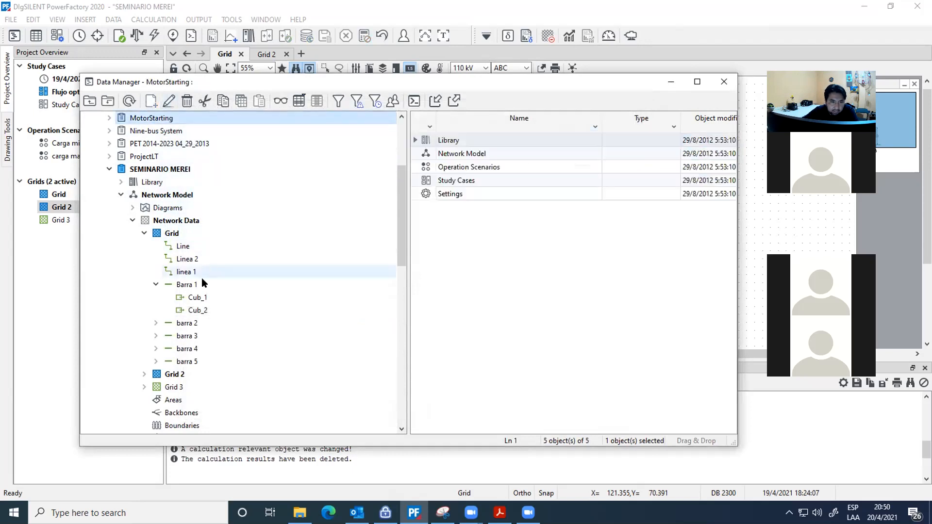
left_click(189, 314)
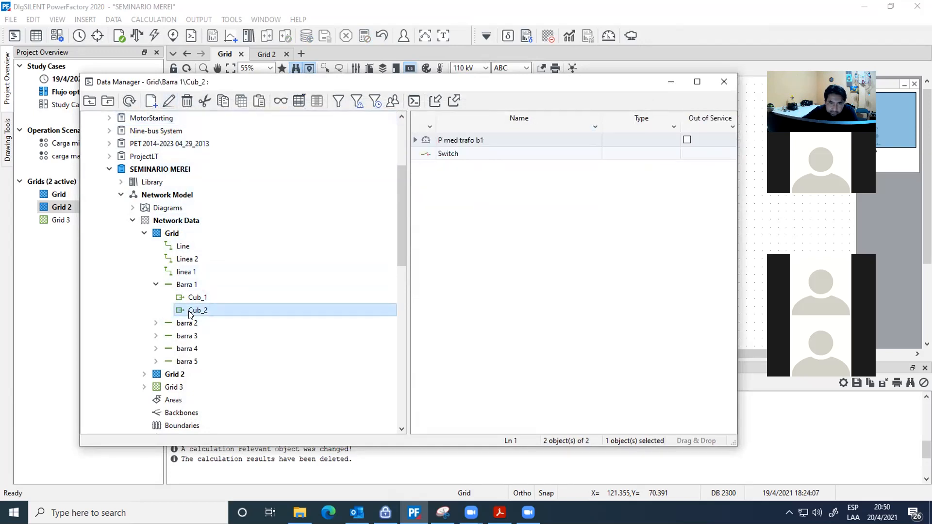
left_click(151, 100)
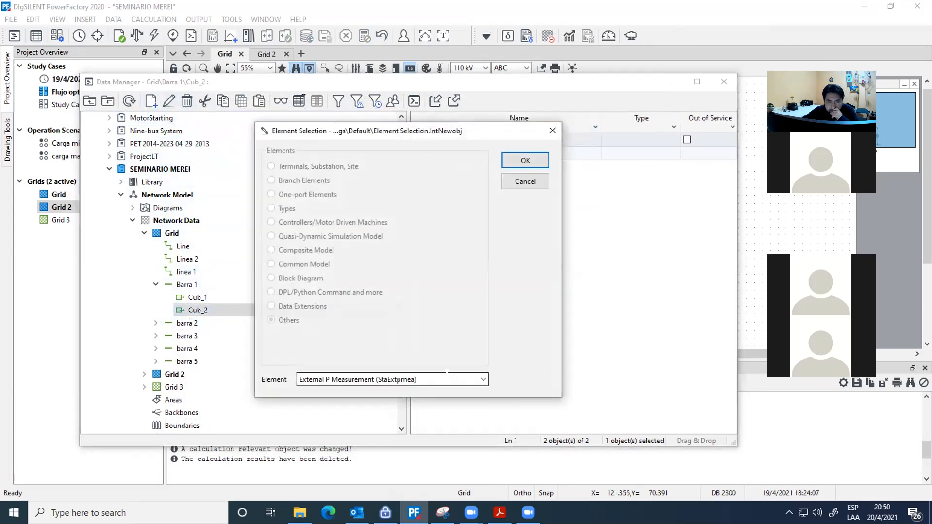
left_click(483, 380)
left_click(384, 280)
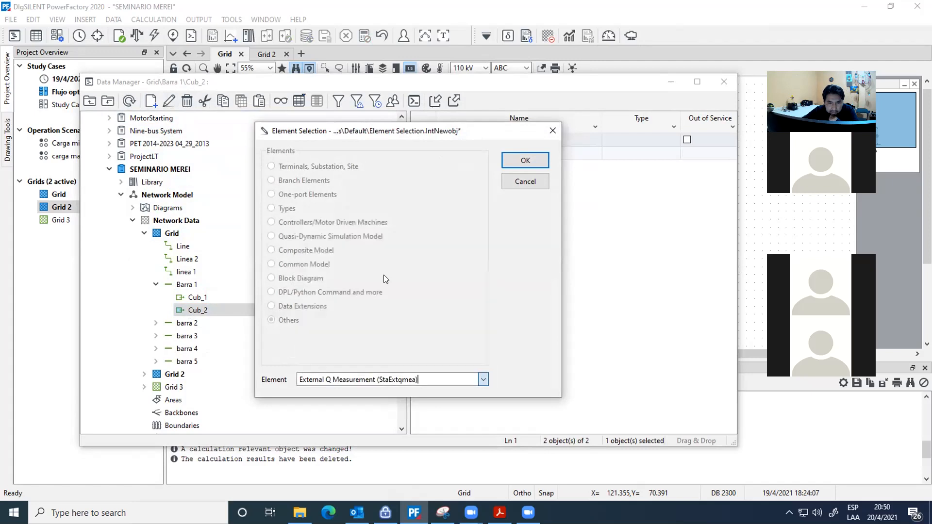
left_click(510, 165)
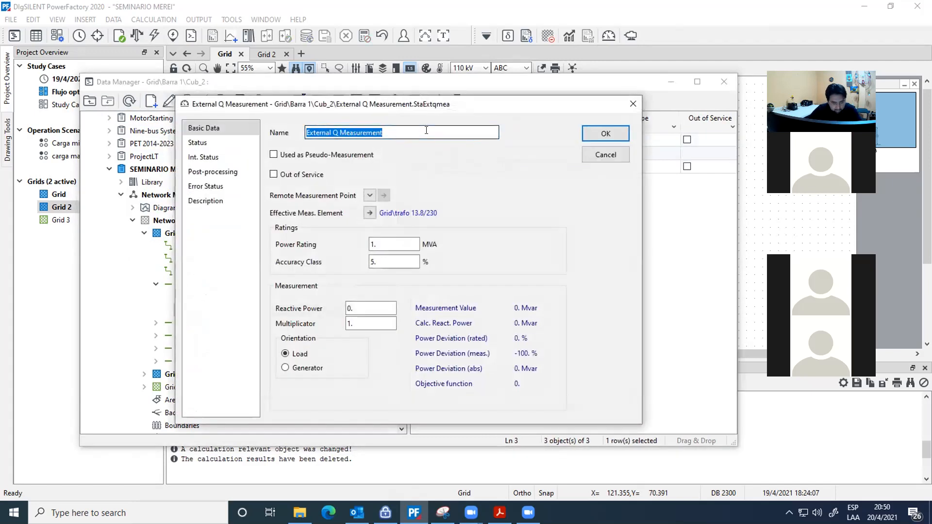
type("Q trafo b1")
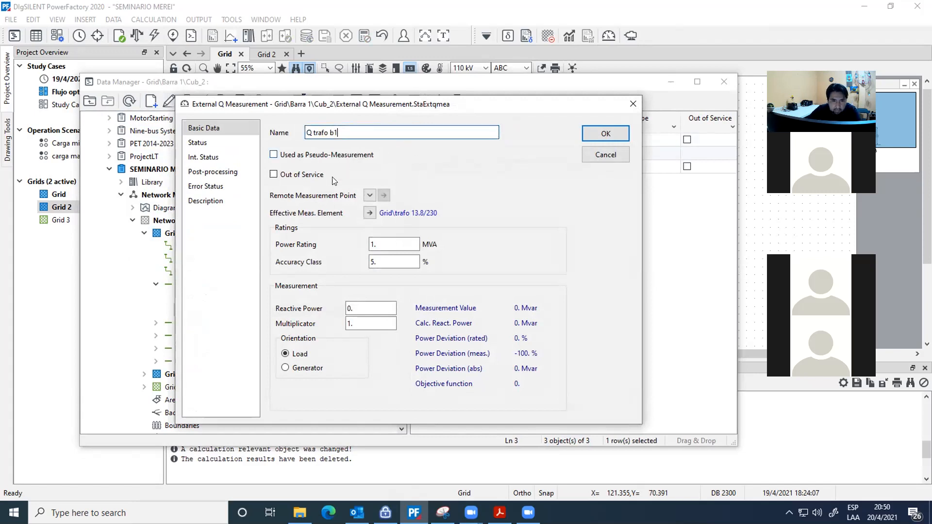
- Set Q trafo b1 to a power rating of 200 MVA and a reactive power of 27 Mvar, and save it
left_click(387, 240)
double_click(387, 240)
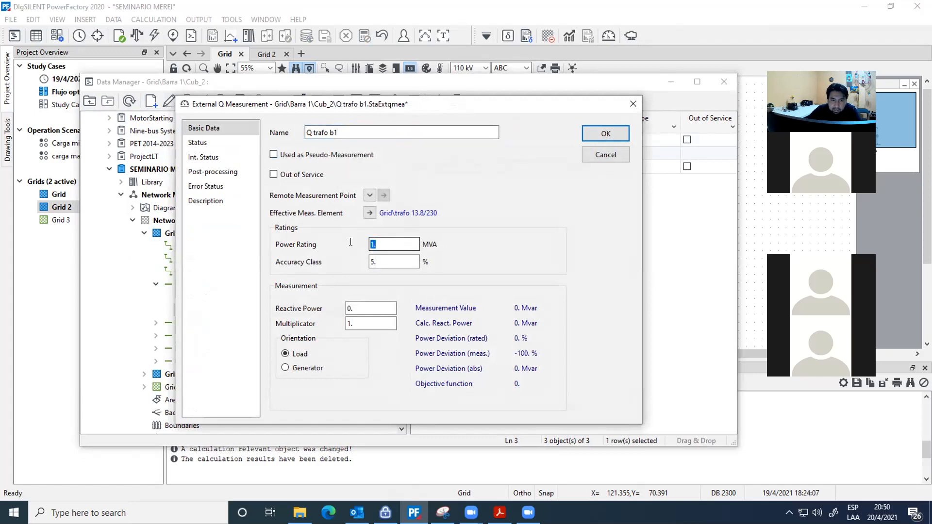
type("200")
left_click(361, 309)
double_click(349, 309)
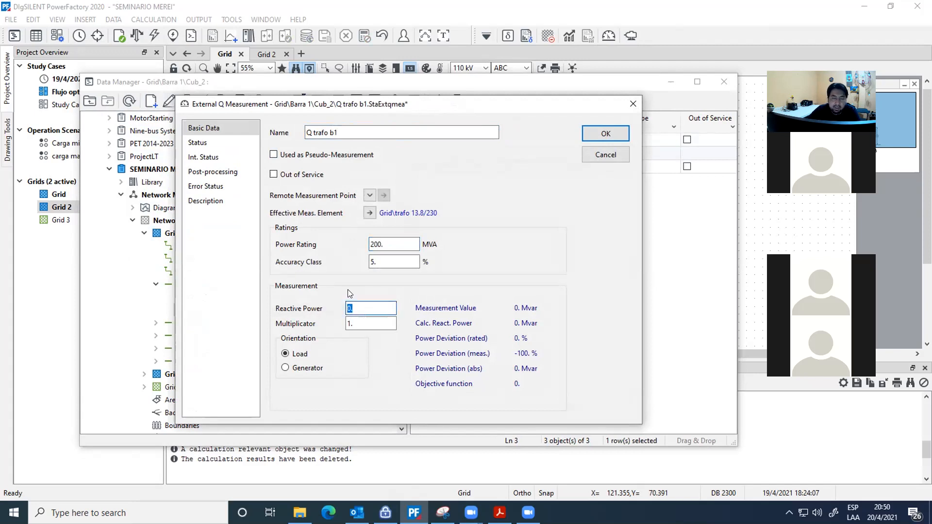
key("Tab")
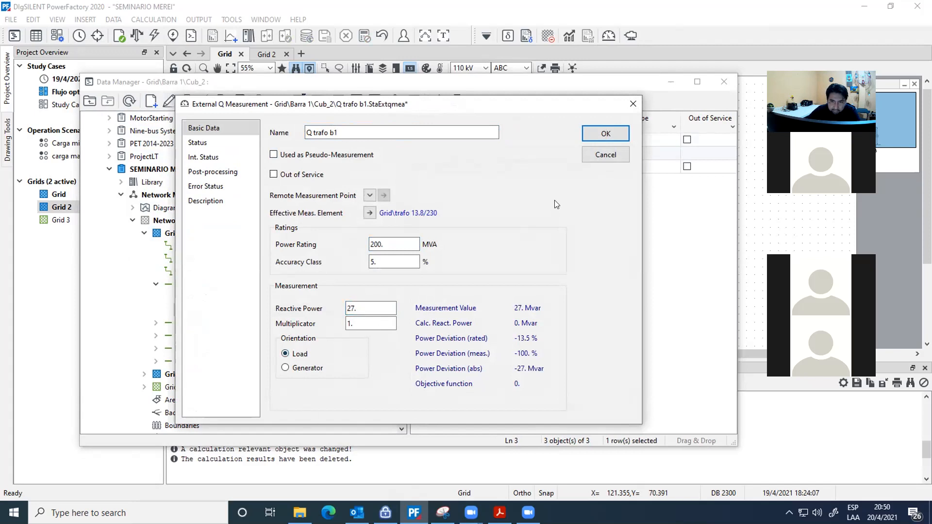
left_click(601, 137)
left_click(559, 170)
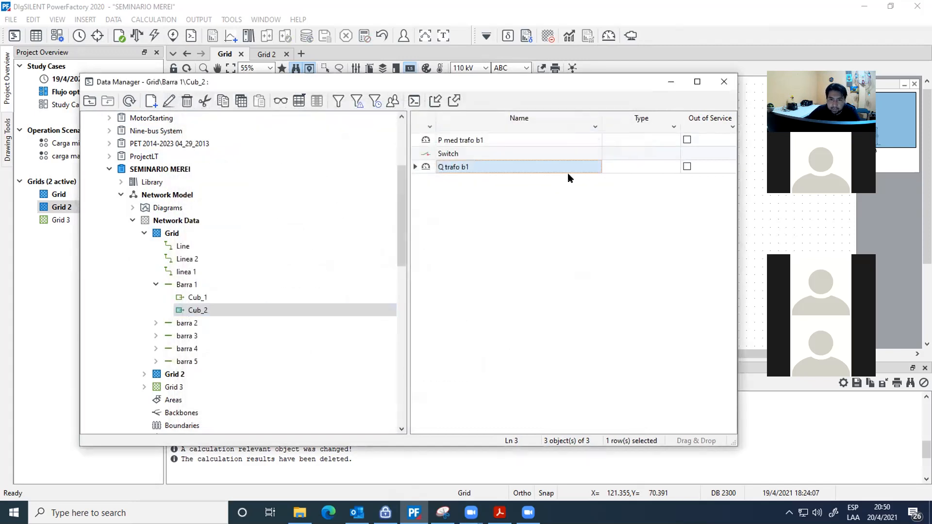
- Run the load flow on the Grid diagram and check the results between Barra 1 and the transformer
left_click(671, 82)
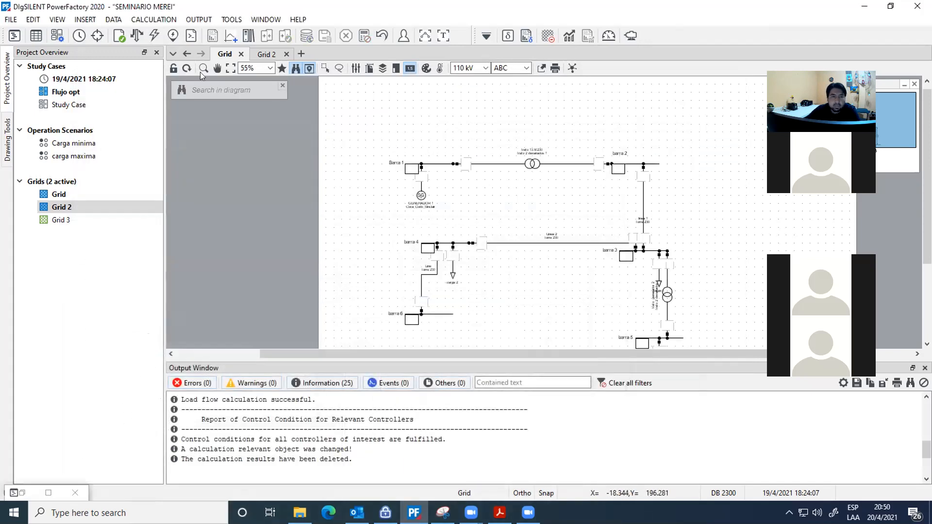
left_click(136, 36)
left_click(651, 87)
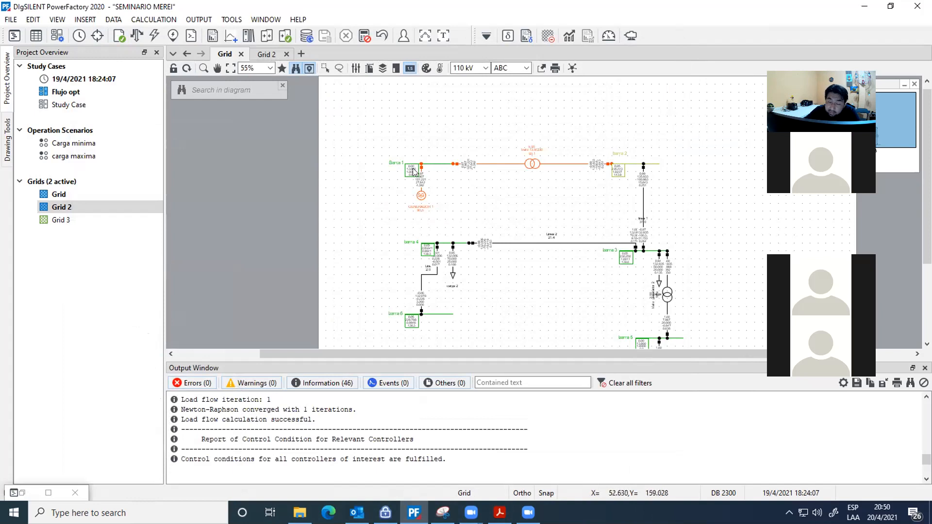
mouse_move(463, 168)
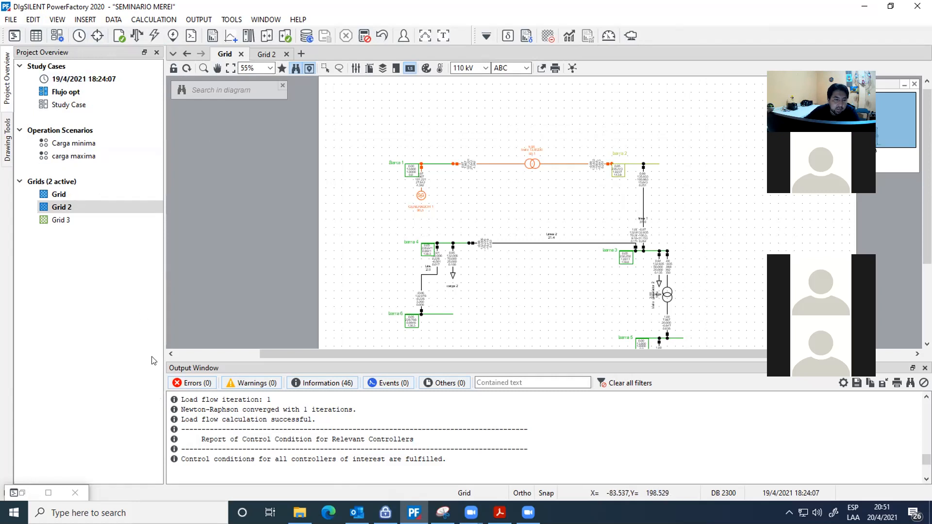
- Add an External Current Measurement (StaExtimea) named I med trafo b1 to Cub_2 of Barra 1
left_click(24, 495)
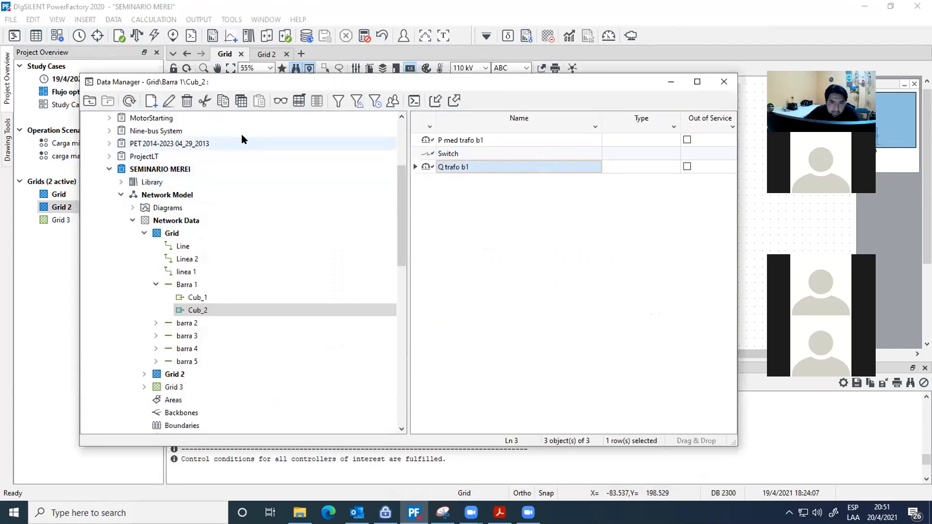
left_click(152, 101)
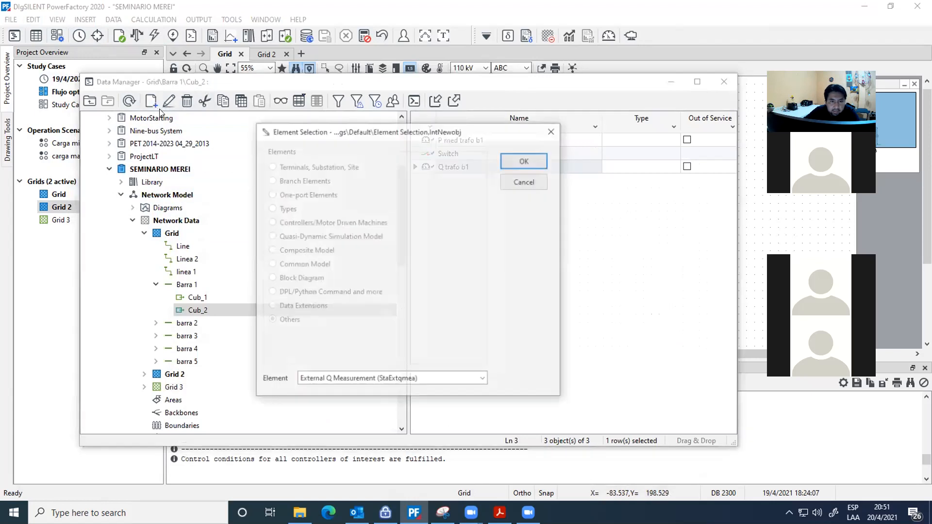
left_click(475, 383)
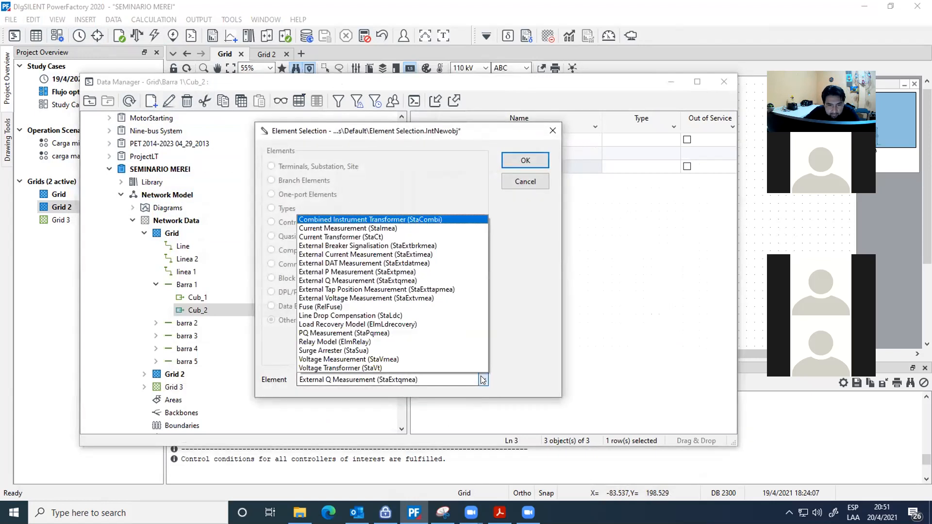
left_click(376, 255)
left_click(524, 162)
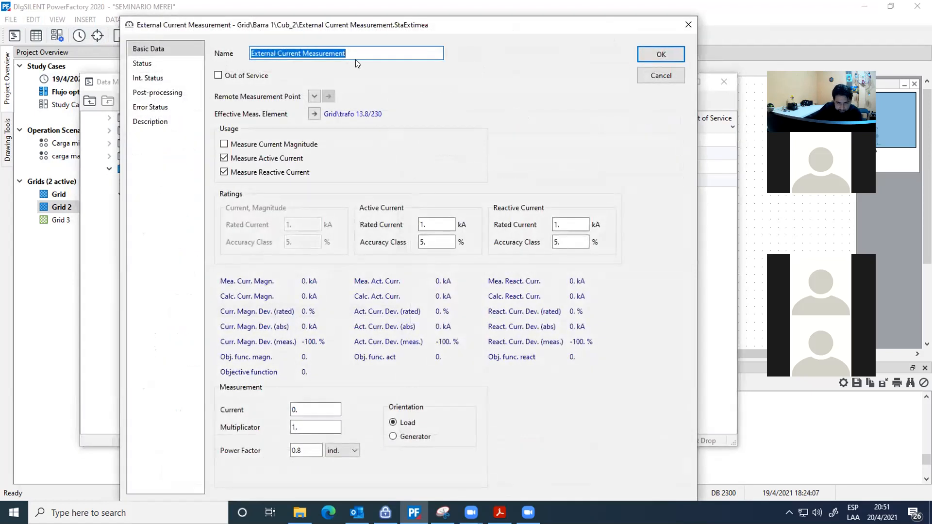
type("I med trafo b1")
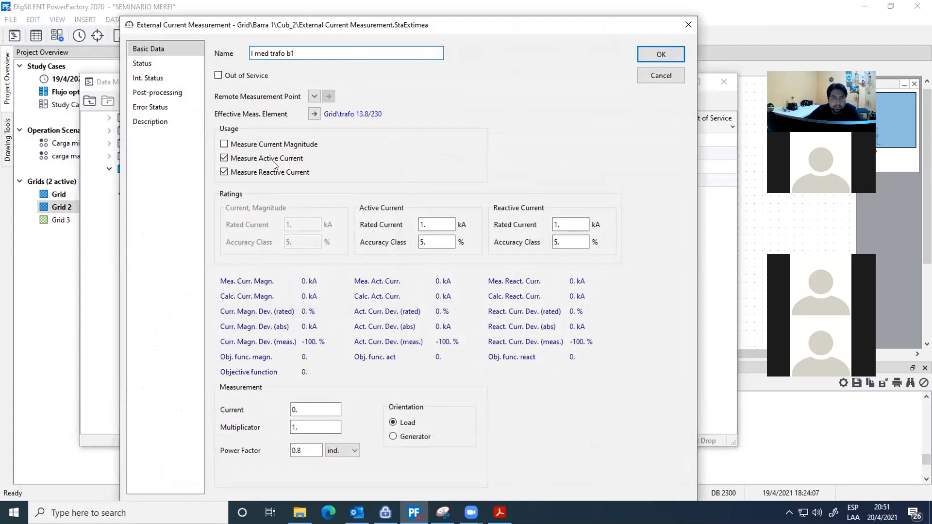
key("Tab")
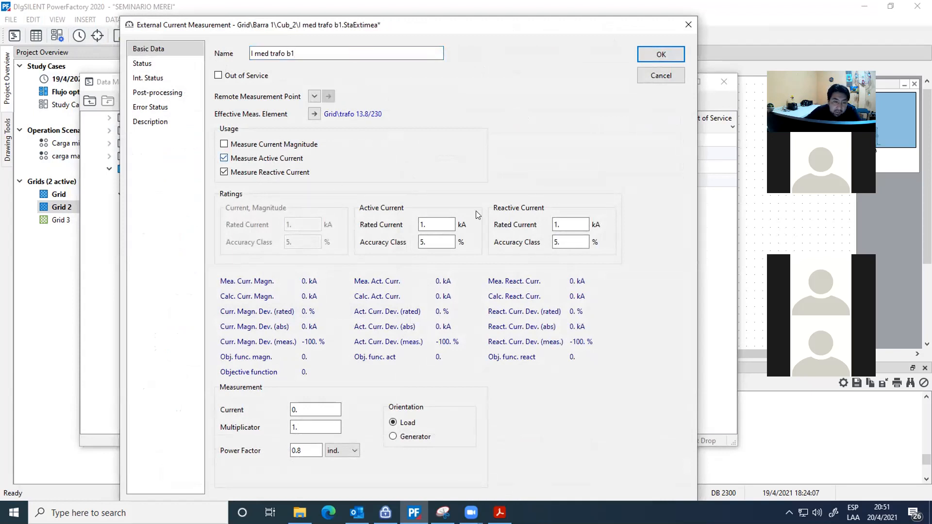
- Enable the current magnitude measurement for I med trafo b1, alongside active and reactive current, and save the object
left_click(224, 144)
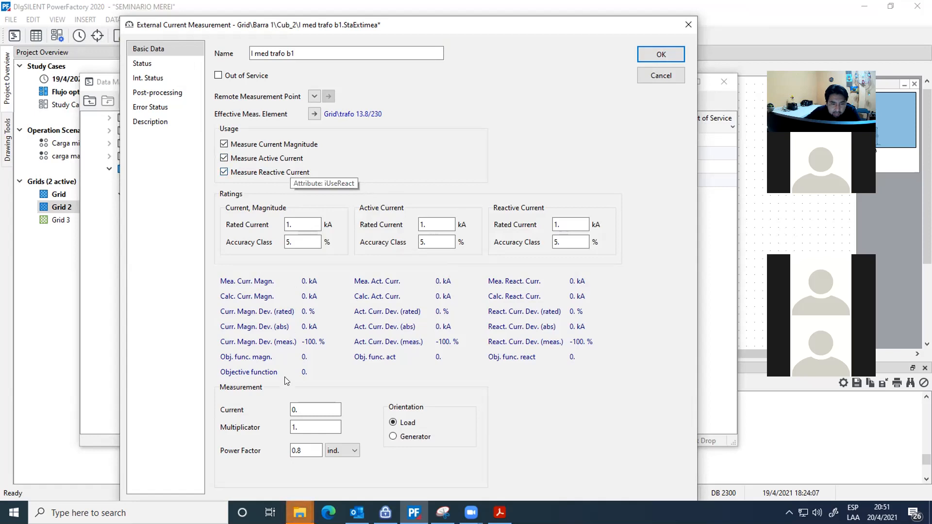
double_click(310, 409)
key("Tab")
left_click(312, 445)
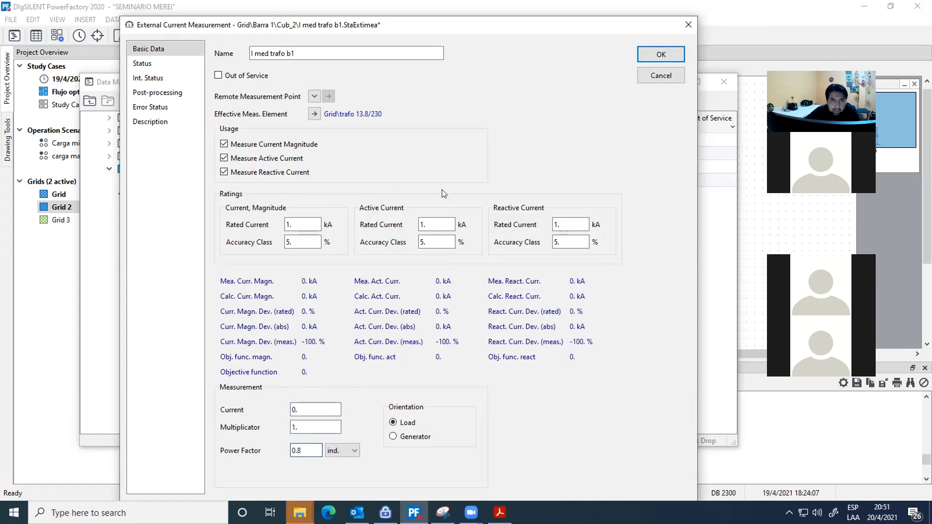
left_click(654, 54)
- Rerun the unbalanced three-phase AC load flow with the new current measurement included
left_click(671, 82)
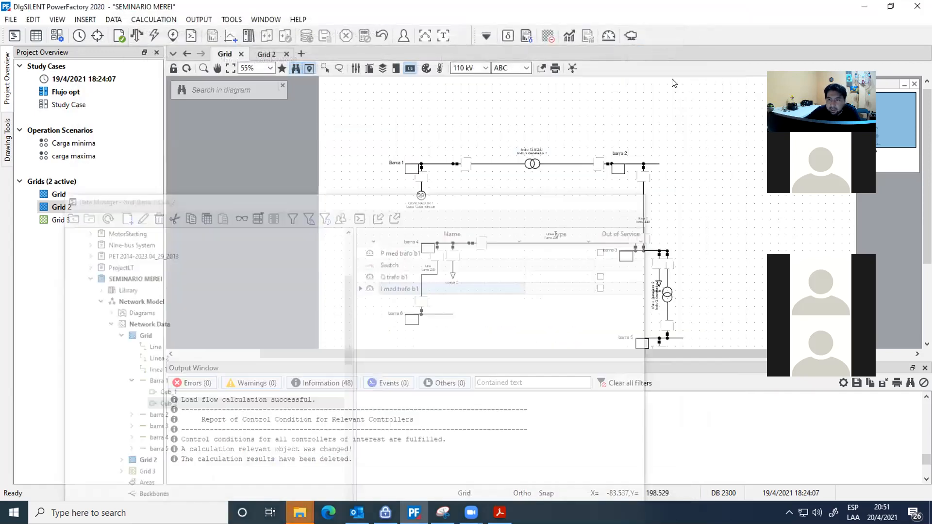
left_click(148, 33)
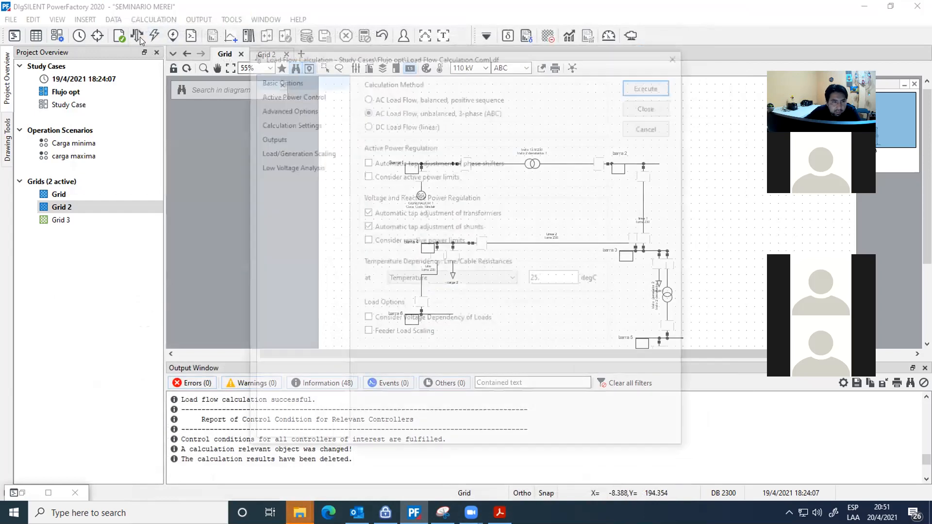
left_click(670, 89)
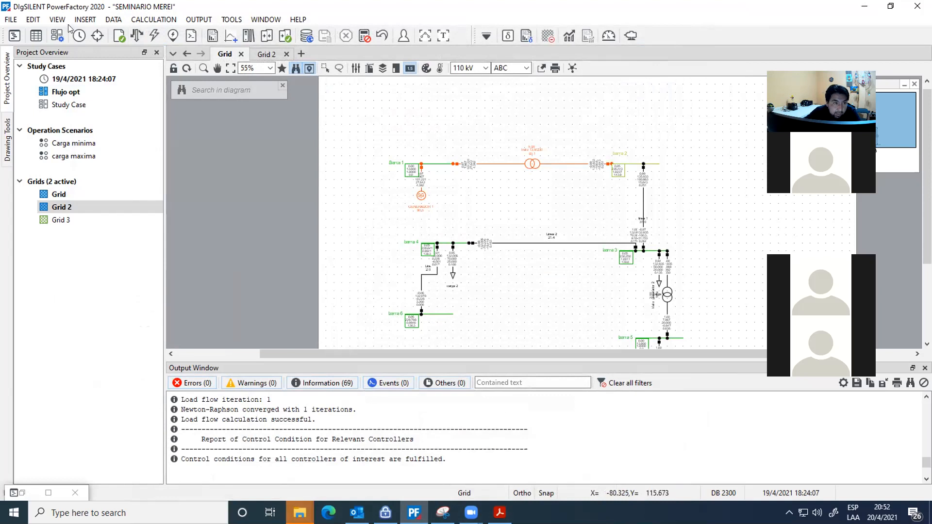
left_click(139, 23)
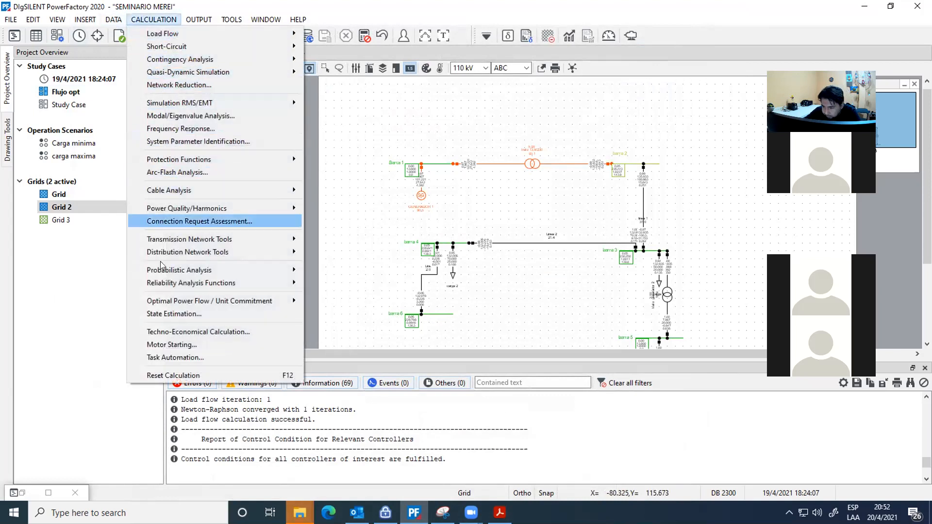
left_click(23, 495)
- Reopen I med trafo b1 from the Data Manager and set its measured current to 4.39 kA
left_click(22, 494)
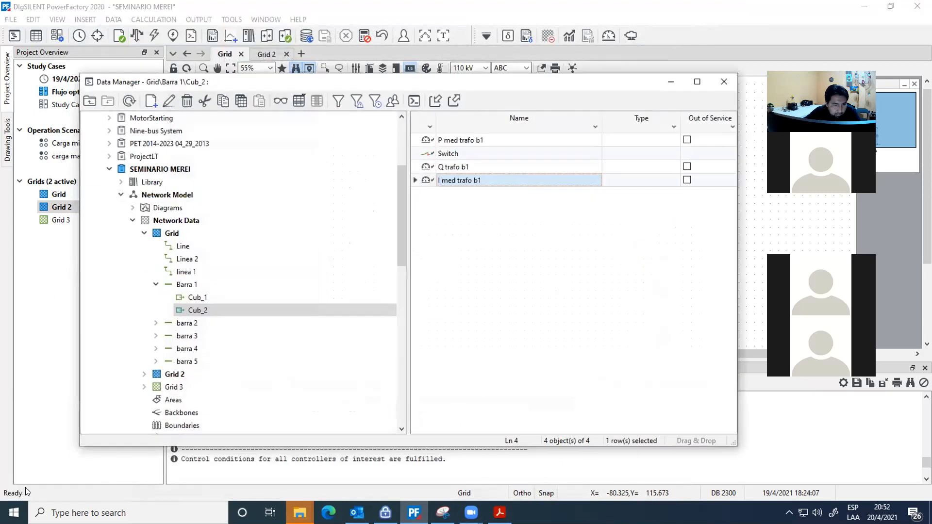
double_click(433, 180)
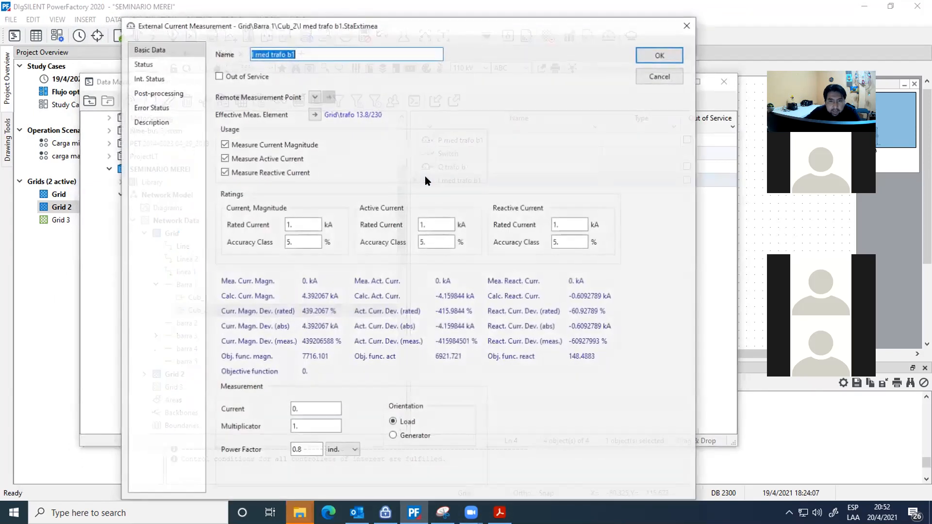
double_click(310, 410)
key("BackSpace")
type("1")
key("BackSpace")
type("4")
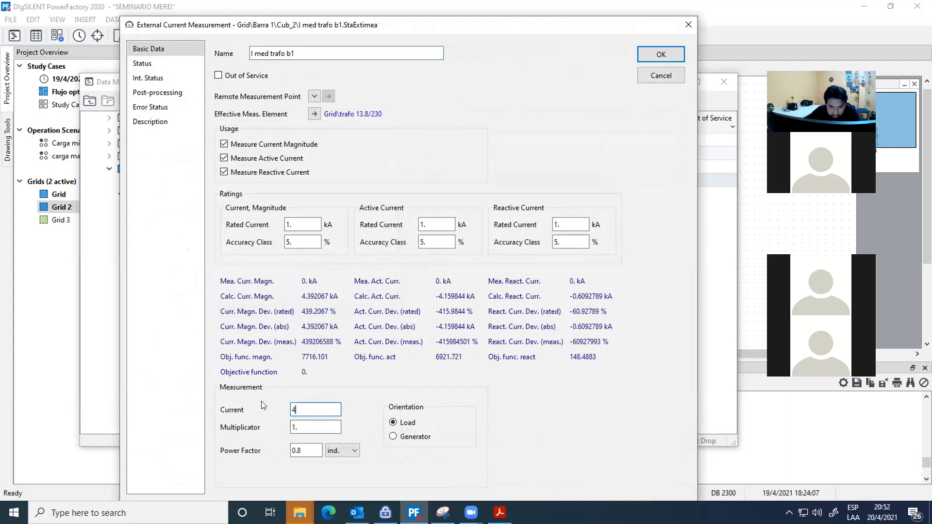
type(".39")
key("Tab")
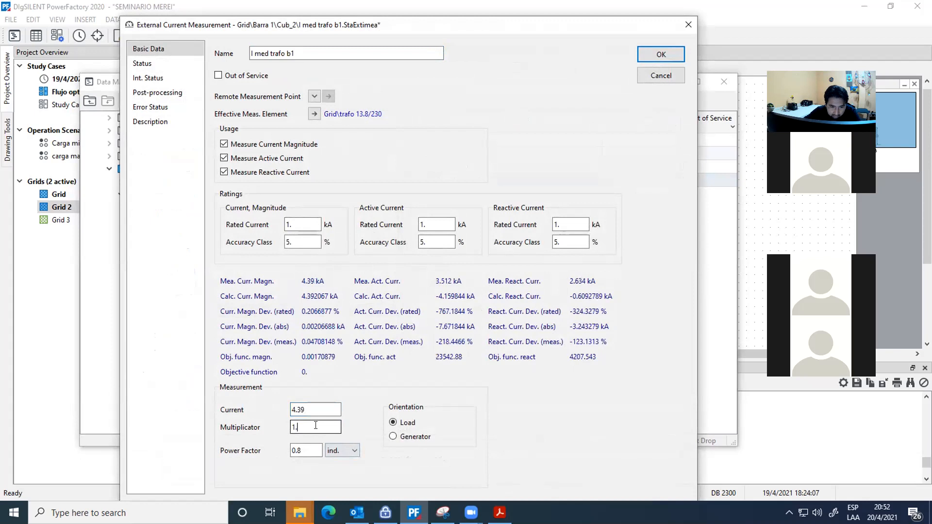
- Set the power factor of I med trafo b1 to 0.97 inductive
left_click(300, 449)
left_click_drag(298, 447, 302, 449)
type("97")
left_click(312, 409)
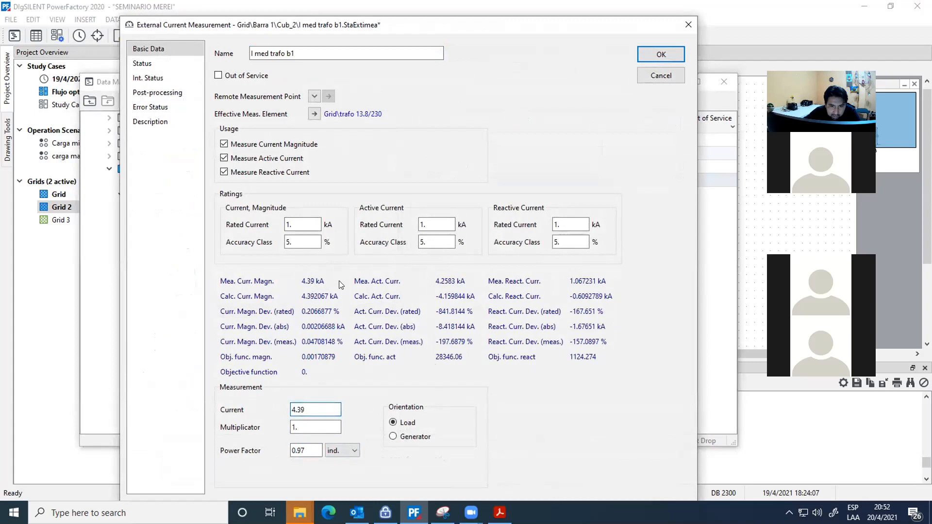
- Set the magnitude, active and reactive rated currents of I med trafo b1 to 5 kA each and close the measurement
double_click(304, 224)
type("5")
double_click(421, 225)
type("5")
double_click(556, 224)
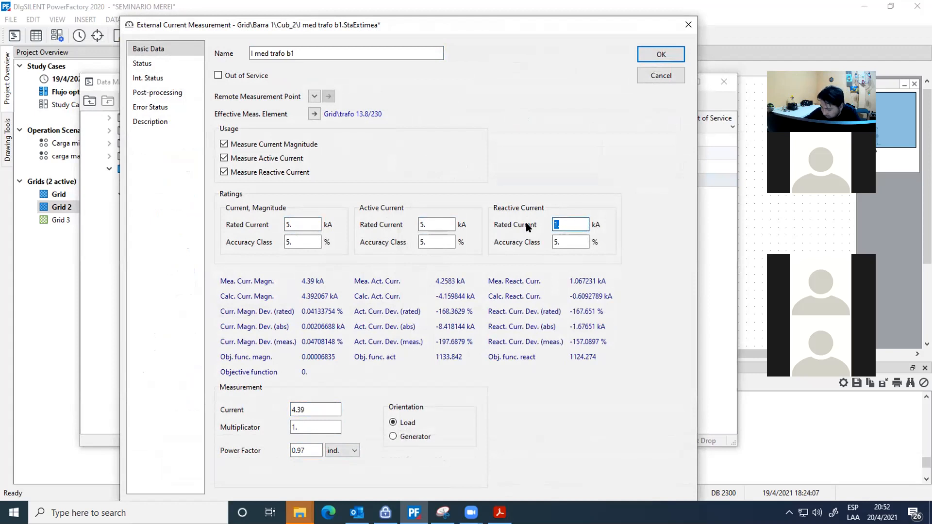
type("5")
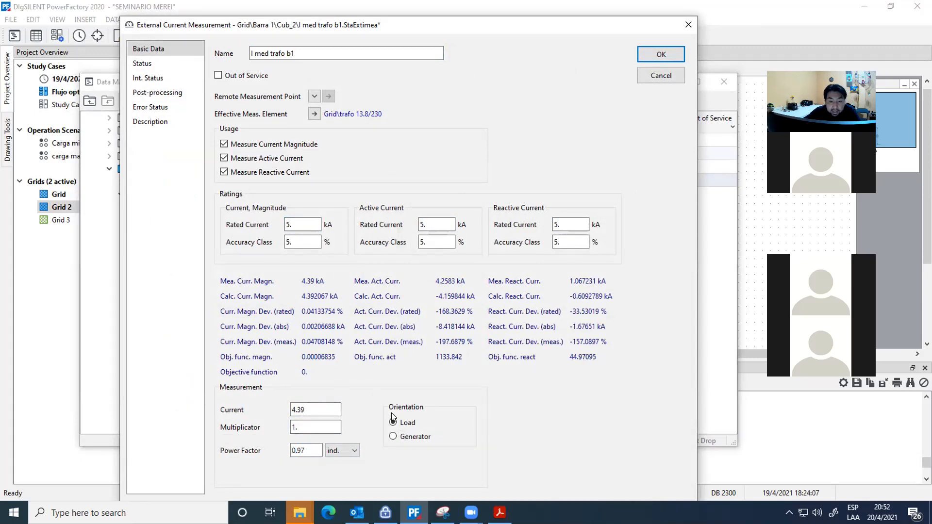
left_click(660, 76)
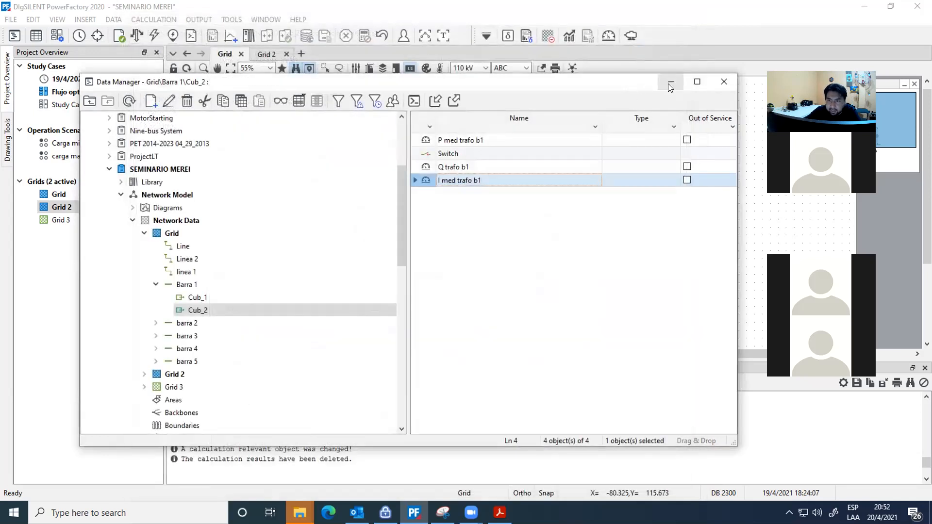
- Minimise the Data Manager, rerun the unbalanced three-phase AC load flow and reset its calculation results
left_click(671, 85)
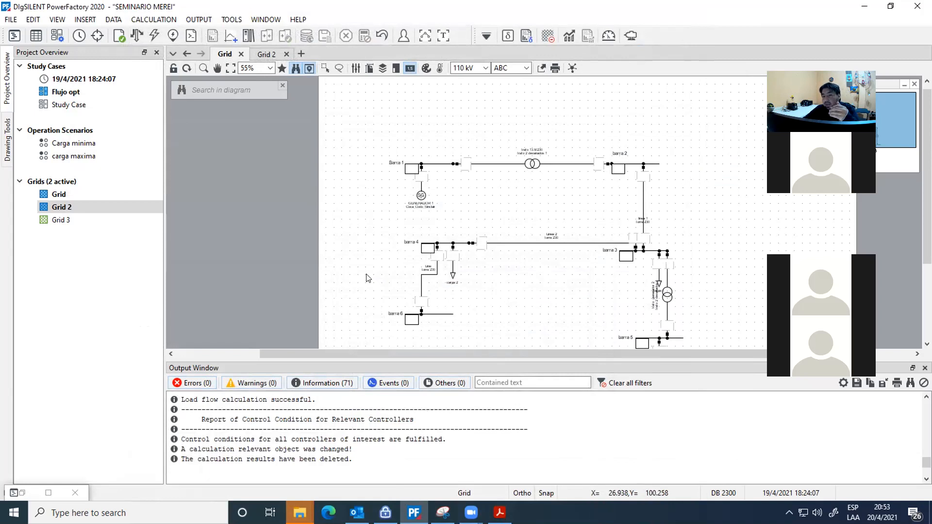
left_click(137, 36)
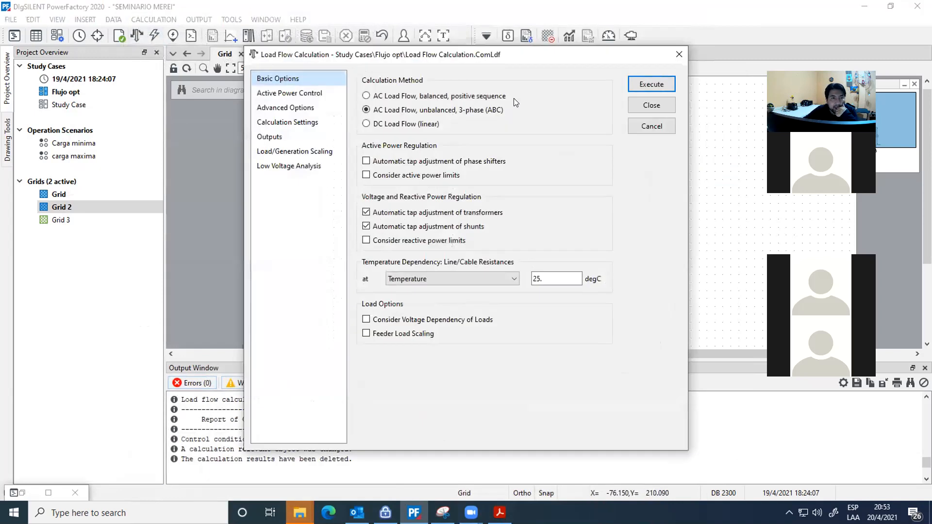
left_click(637, 87)
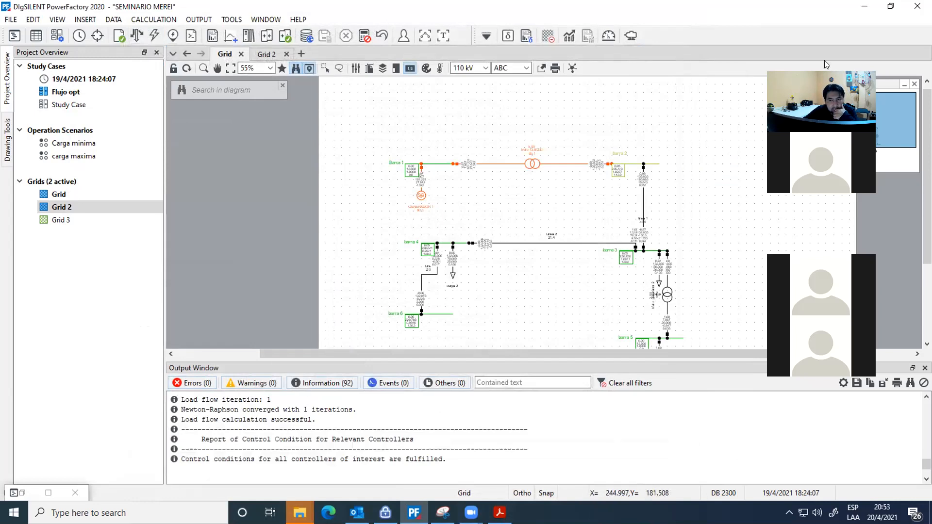
left_click(371, 33)
key("Return")
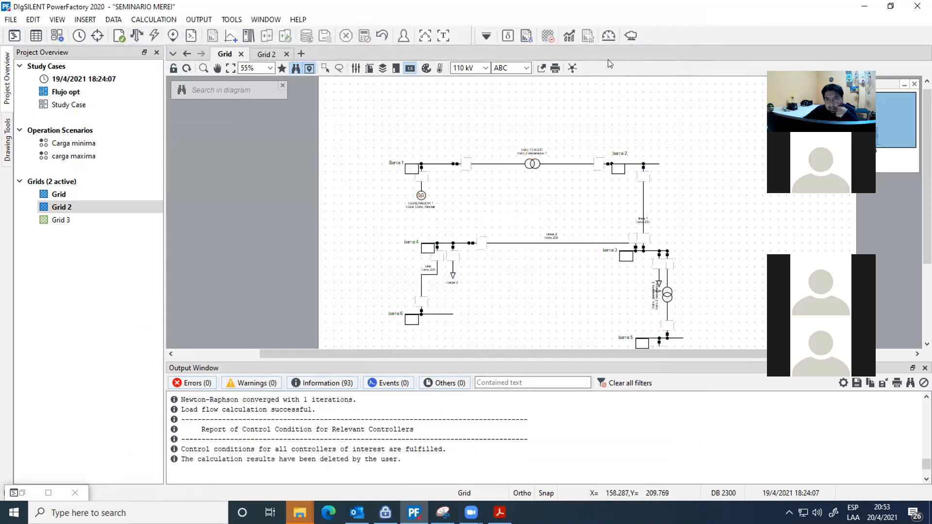
- Open the state estimation settings and keep unobservable regions treated with only internally created pseudo-measurements
left_click(609, 37)
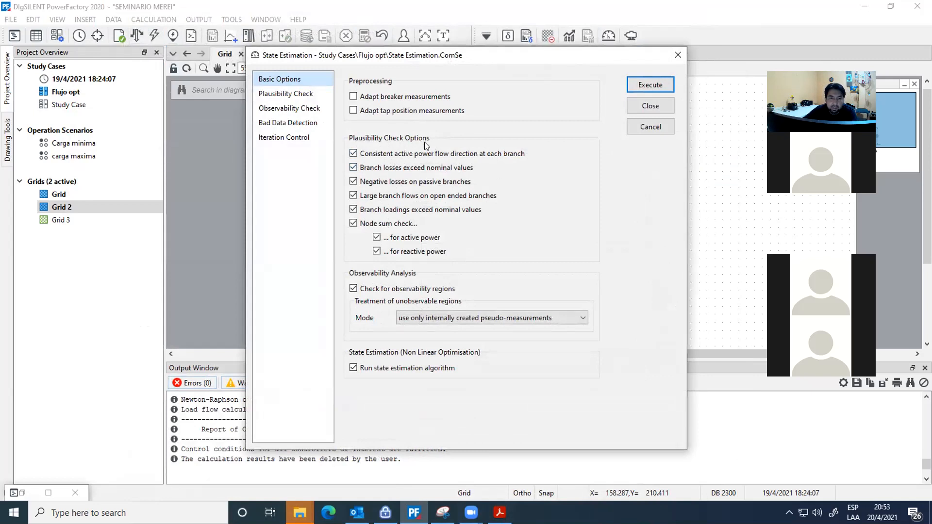
left_click(393, 170)
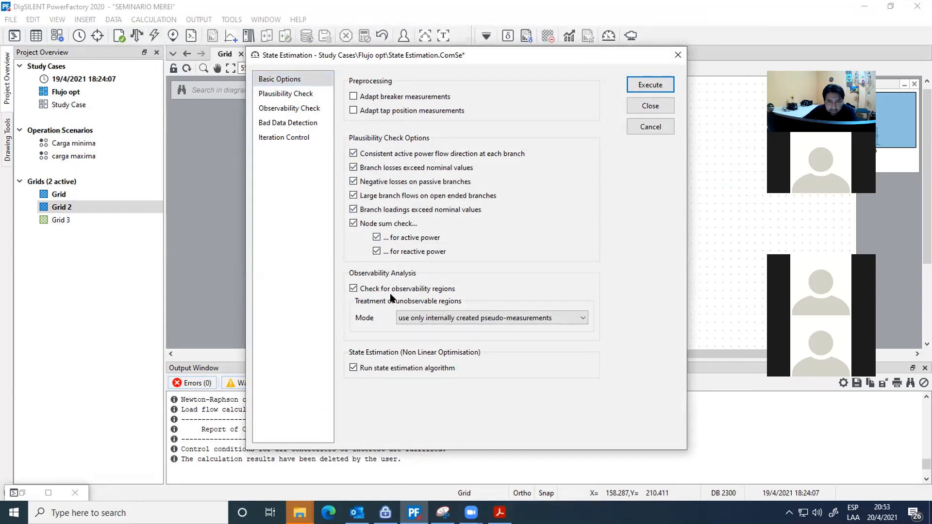
left_click(431, 321)
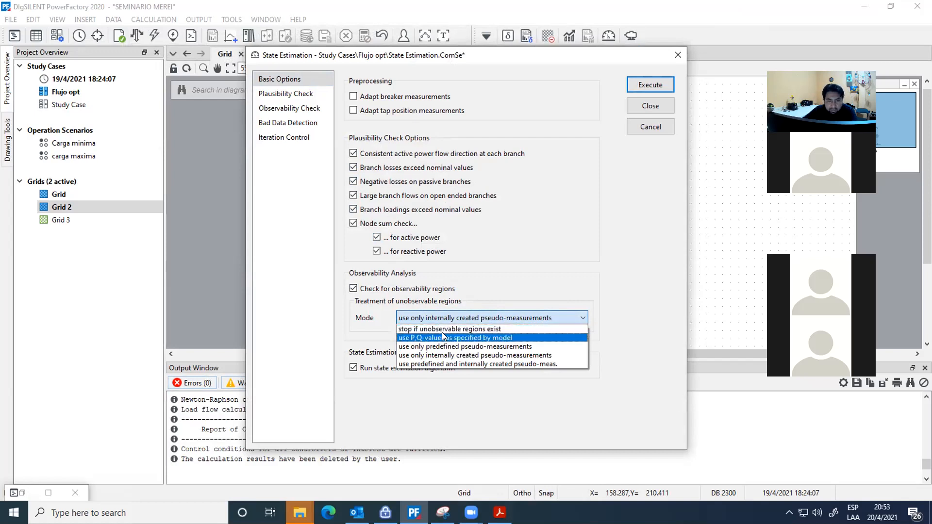
left_click(451, 355)
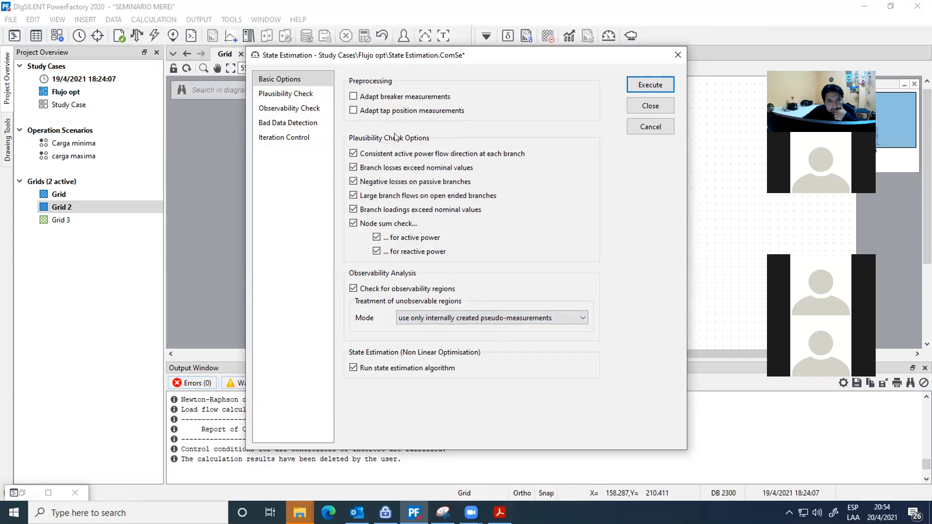
- Review the plausibility, observability, bad data and iteration control settings, comparing the two convergence criteria of the objective function
left_click(299, 94)
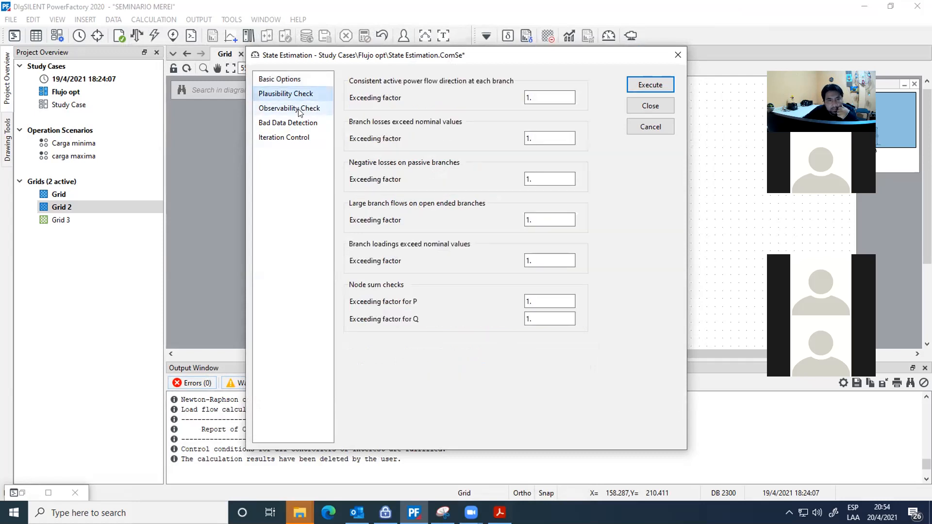
left_click(297, 110)
left_click(290, 122)
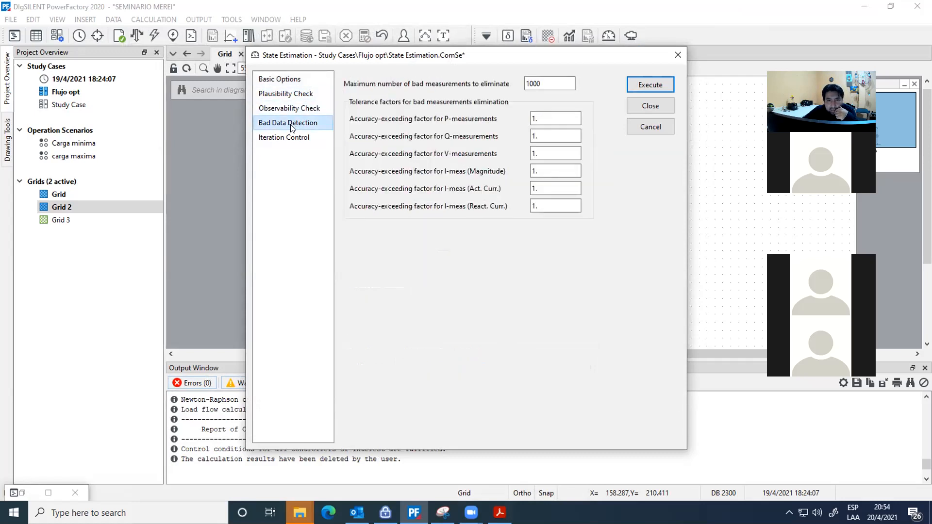
left_click(292, 138)
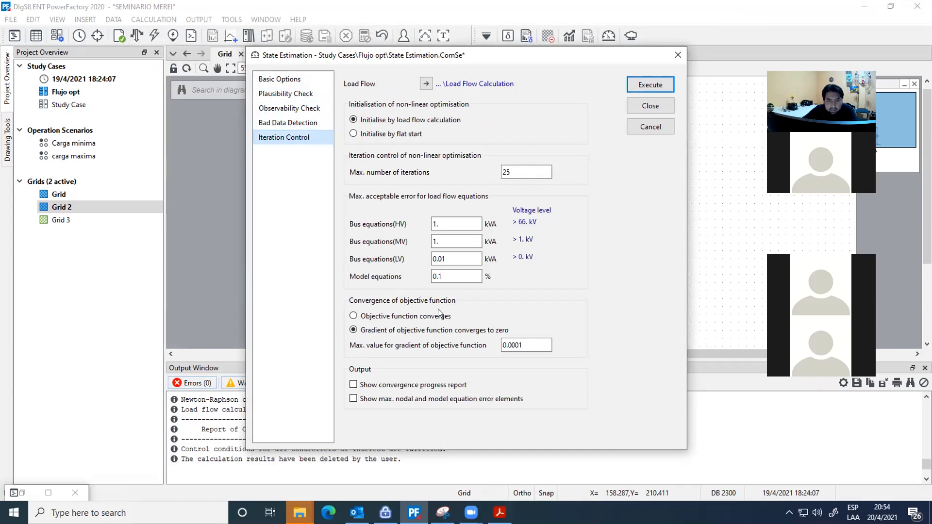
left_click(416, 318)
left_click(416, 330)
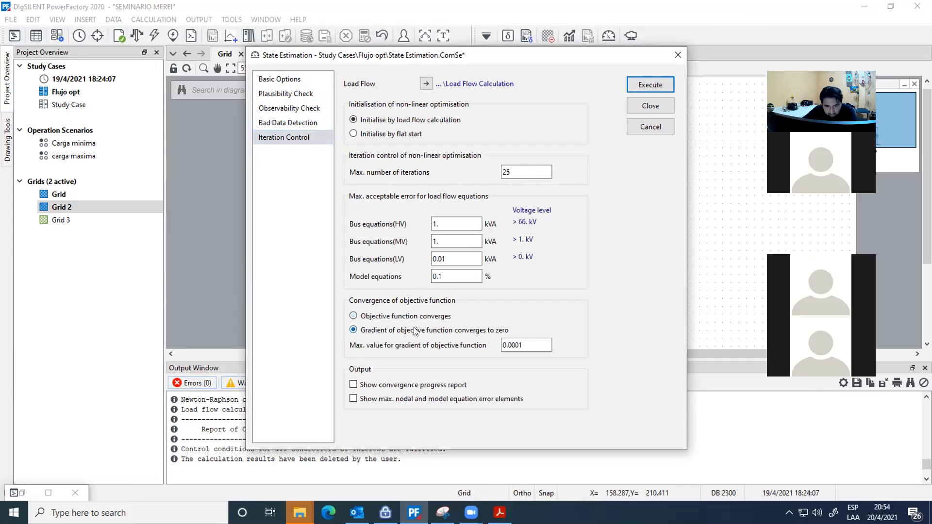
left_click(413, 319)
left_click(431, 331)
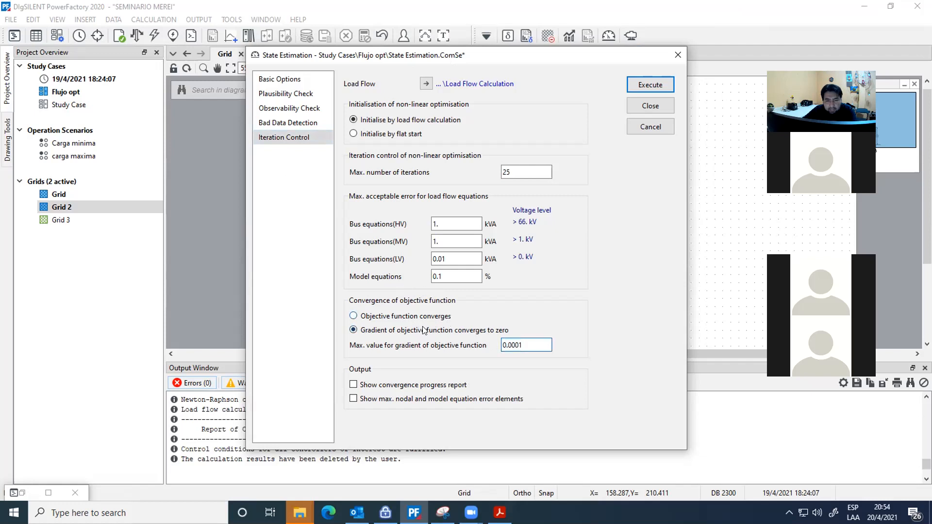
left_click(416, 318)
left_click(419, 331)
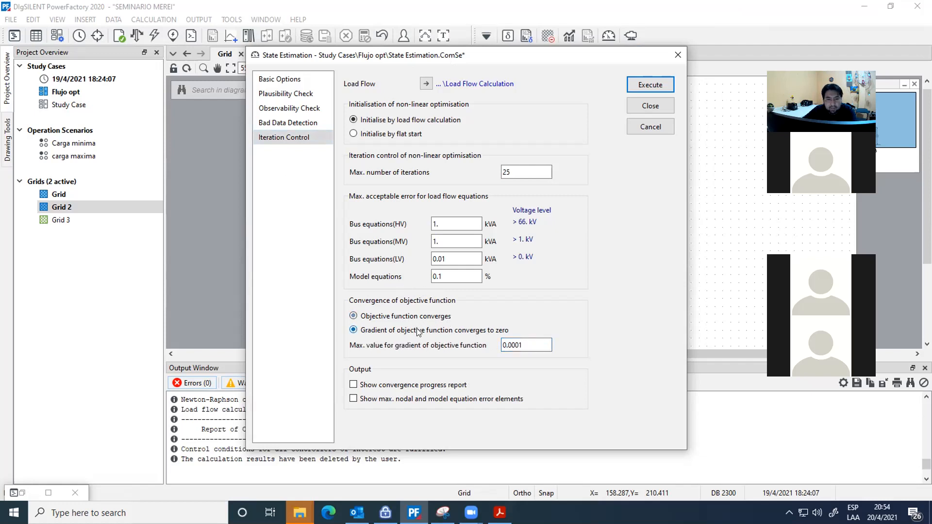
- Recheck the basic options and iteration control of the state estimation and execute it
left_click(293, 79)
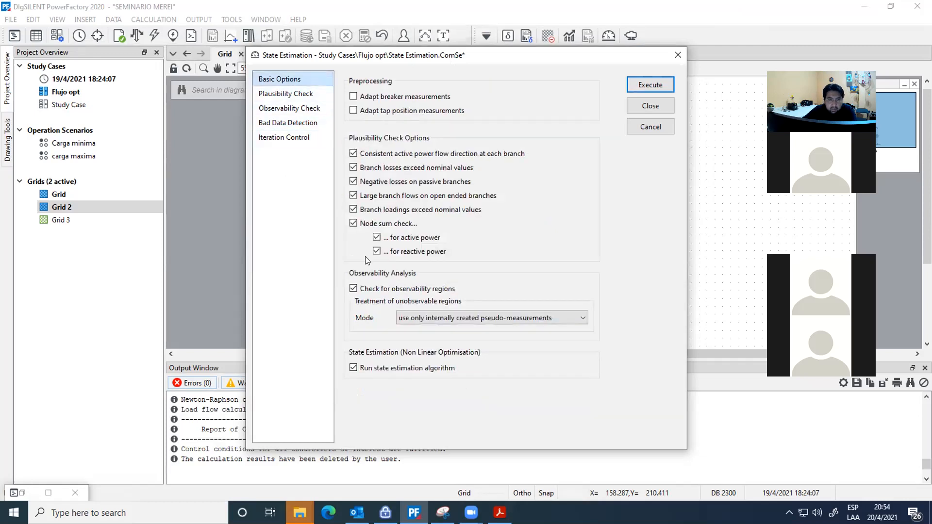
left_click(285, 139)
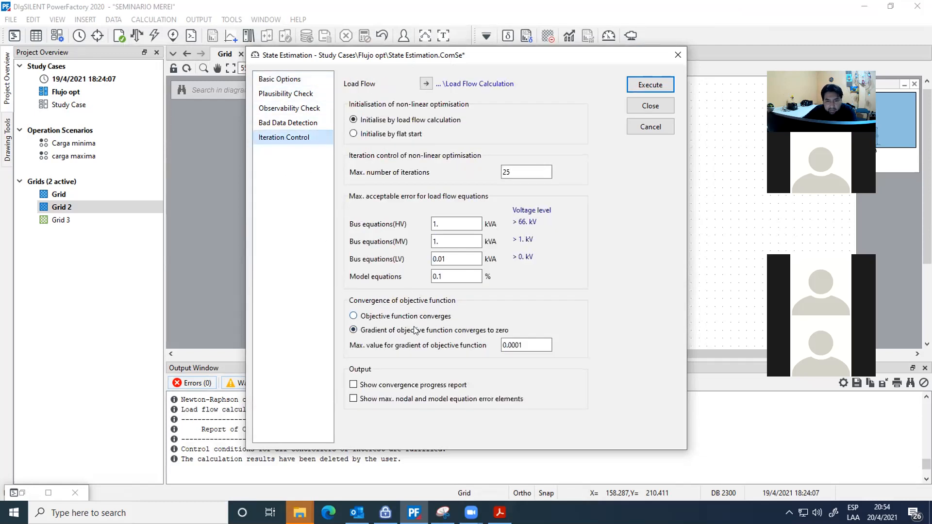
left_click(282, 79)
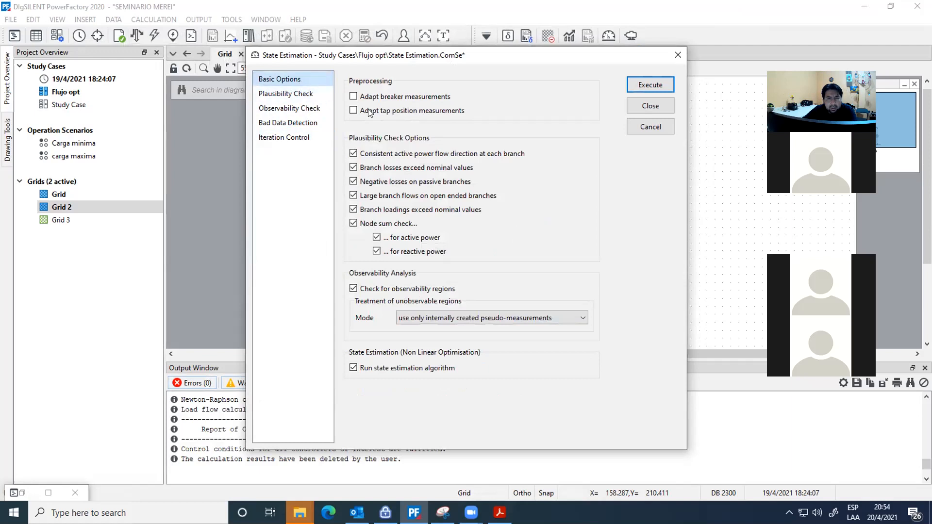
left_click(643, 85)
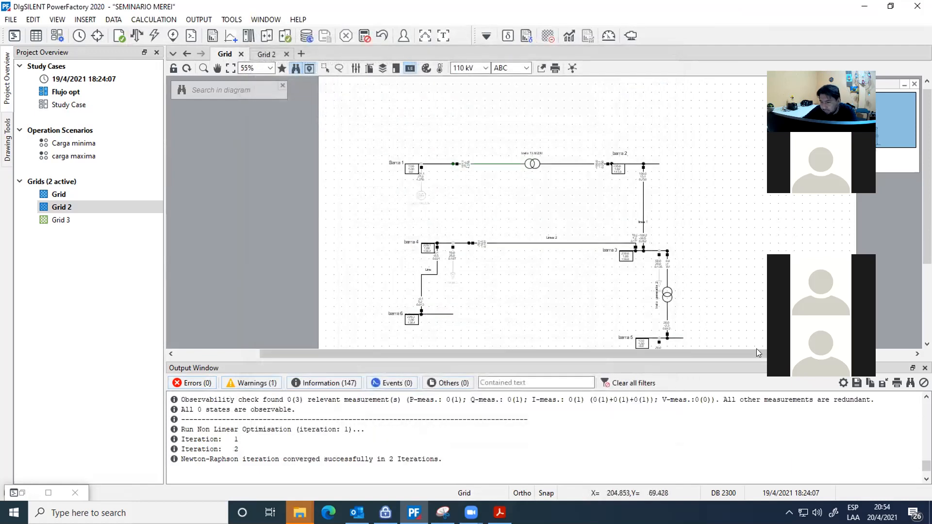
- Clear and enlarge the output window, and rerun the state estimation with the same settings
left_click(924, 383)
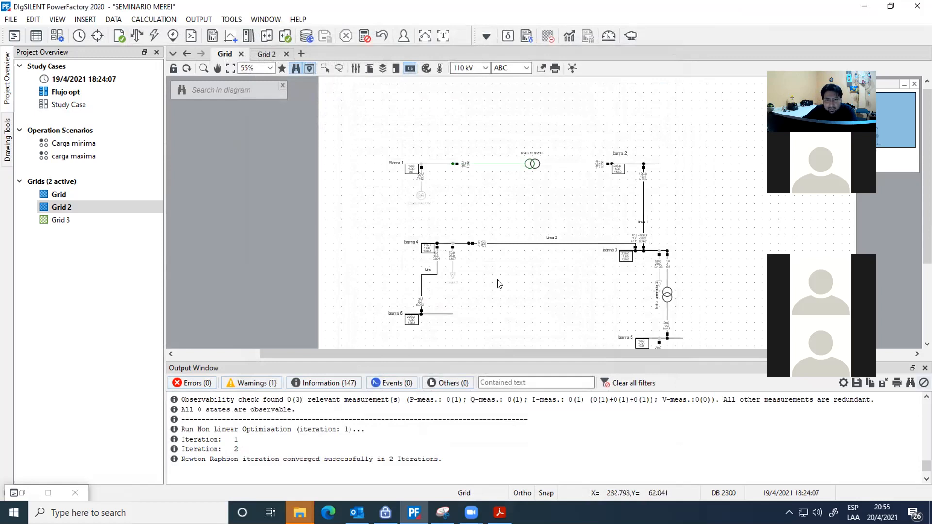
left_click_drag(527, 356, 526, 309)
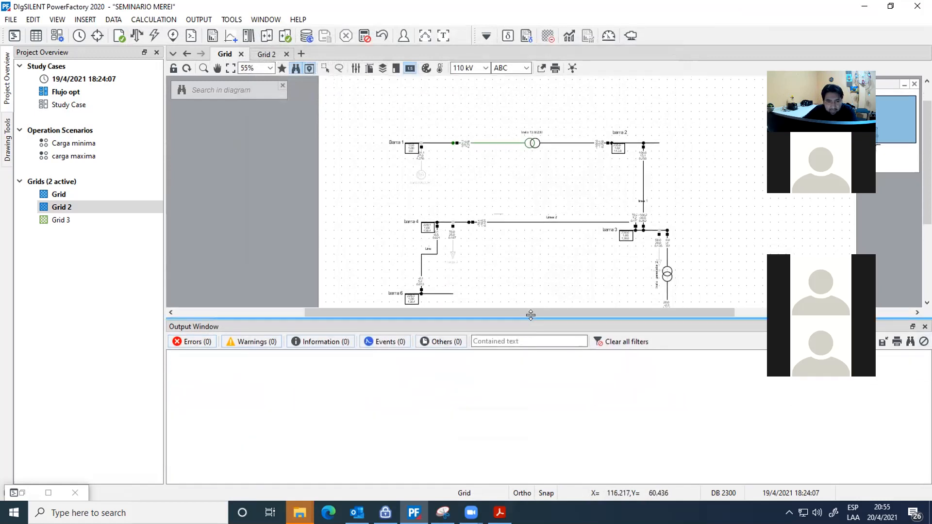
scroll(471, 226, "down", 1)
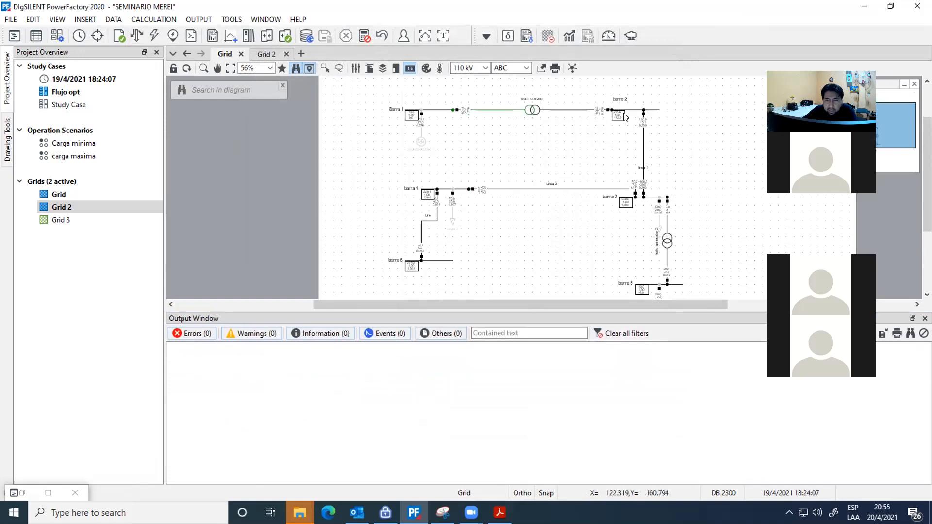
scroll(468, 121, "up", 1)
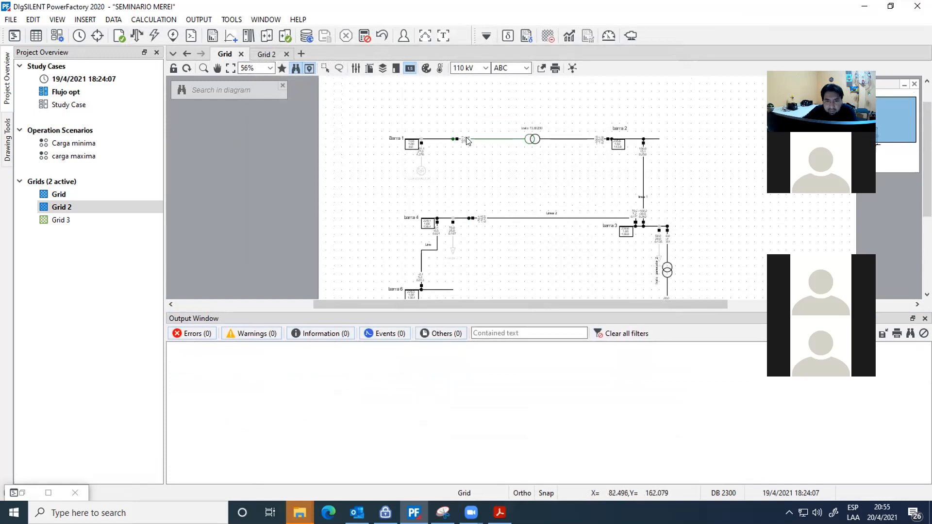
mouse_move(466, 137)
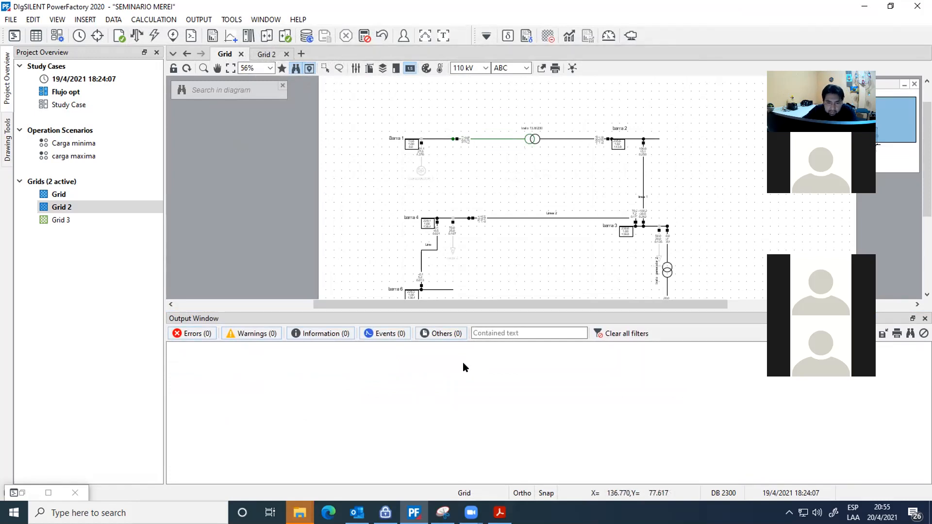
left_click(609, 36)
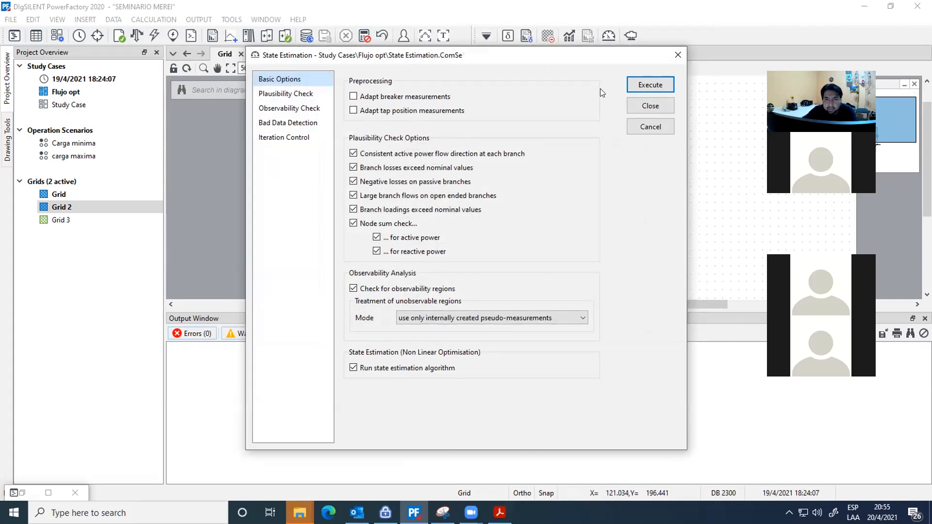
left_click(639, 84)
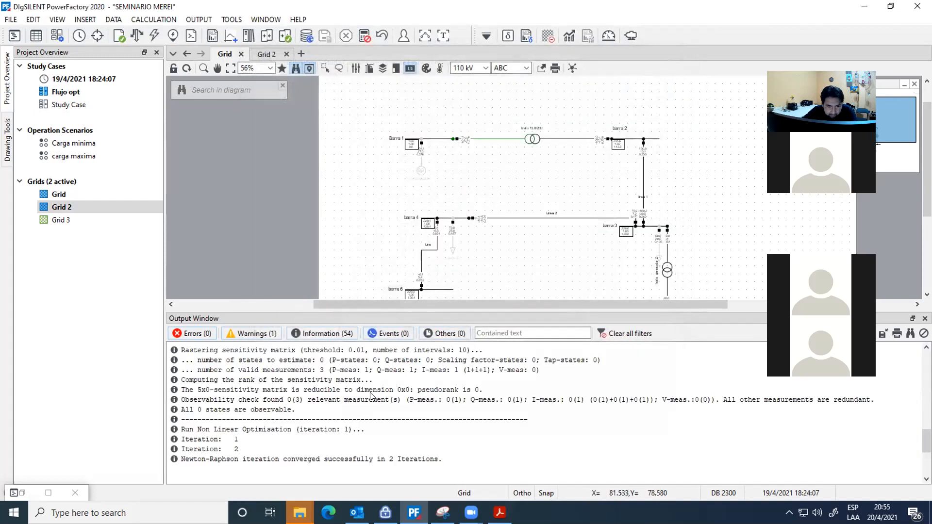
- Examine the plausibility, observability and convergence messages of the state estimation and the branch result boxes in the grid diagram
scroll(370, 396, "down", 1)
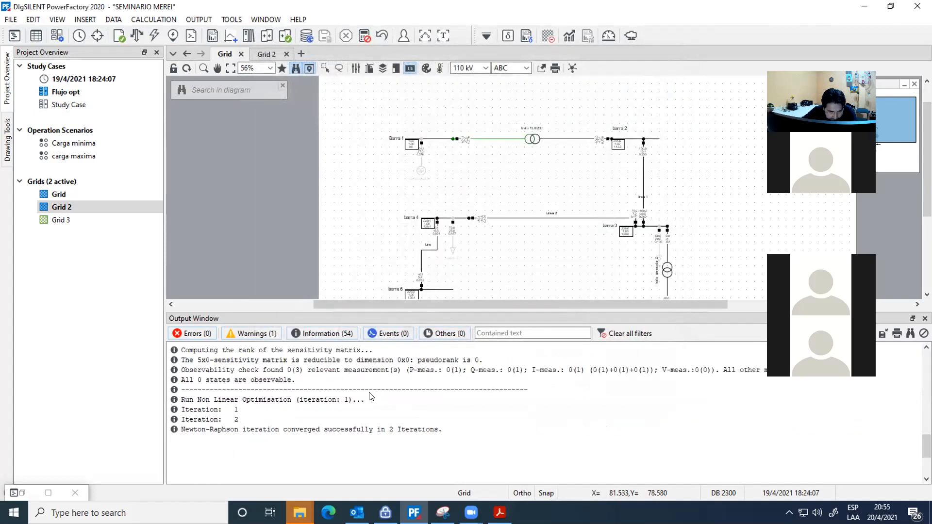
scroll(370, 396, "up", 8)
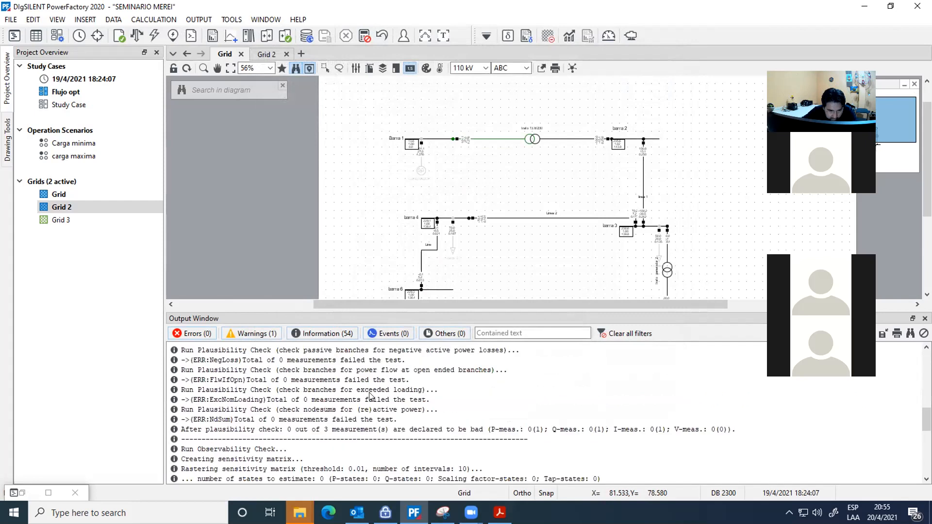
scroll(370, 396, "up", 2)
scroll(370, 396, "down", 10)
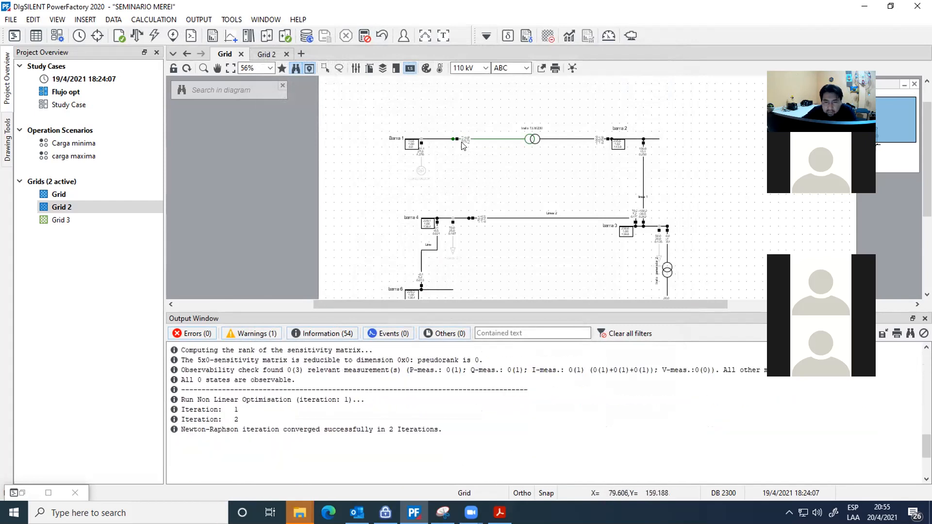
mouse_move(464, 146)
mouse_move(642, 151)
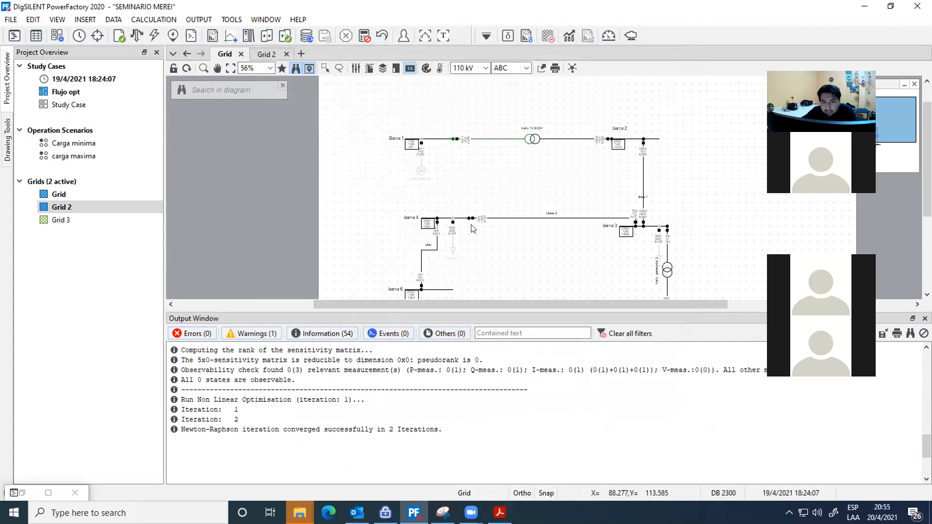
mouse_move(481, 220)
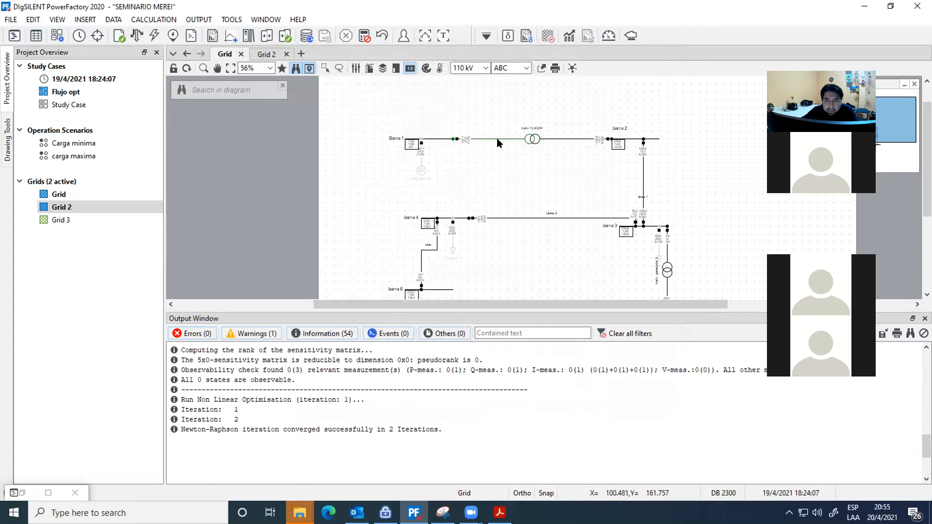
- Enable estimation of active and reactive power for the load carga 2 at barra 4
scroll(467, 197, "down", 1)
double_click(452, 219)
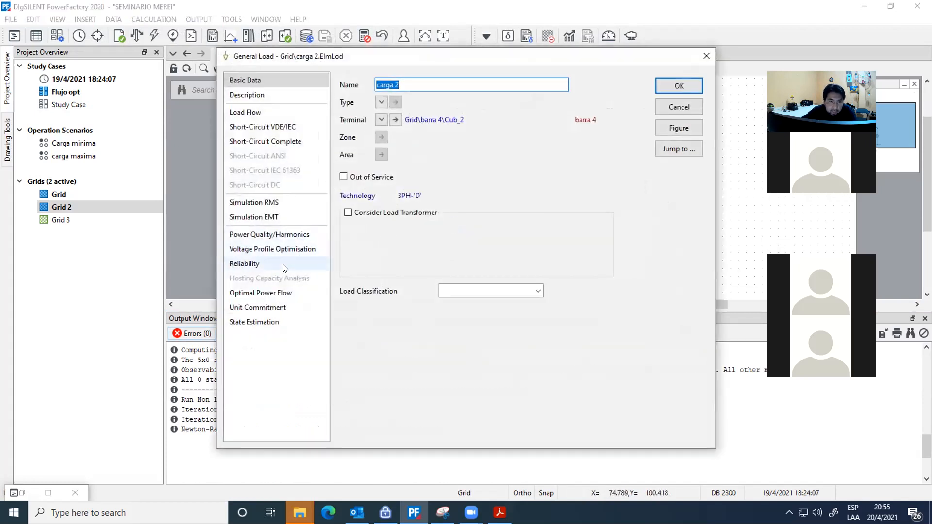
left_click(258, 324)
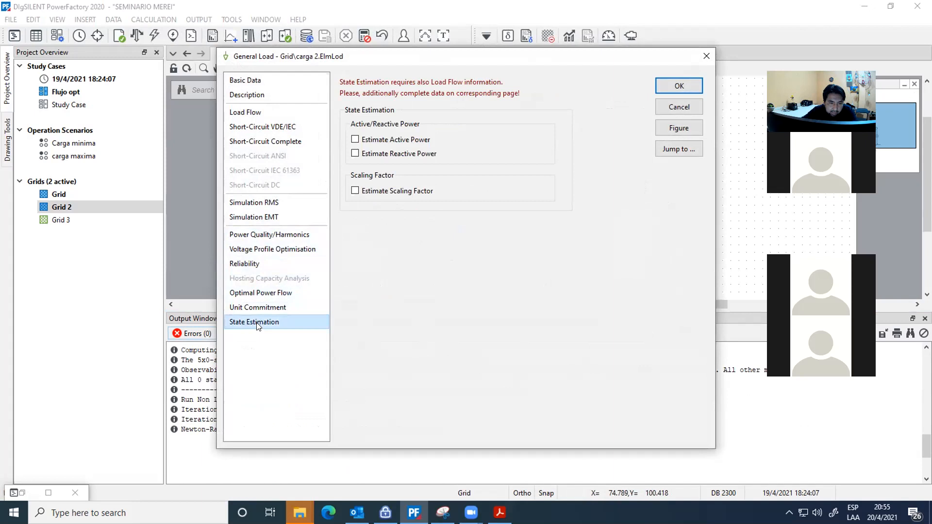
left_click(355, 139)
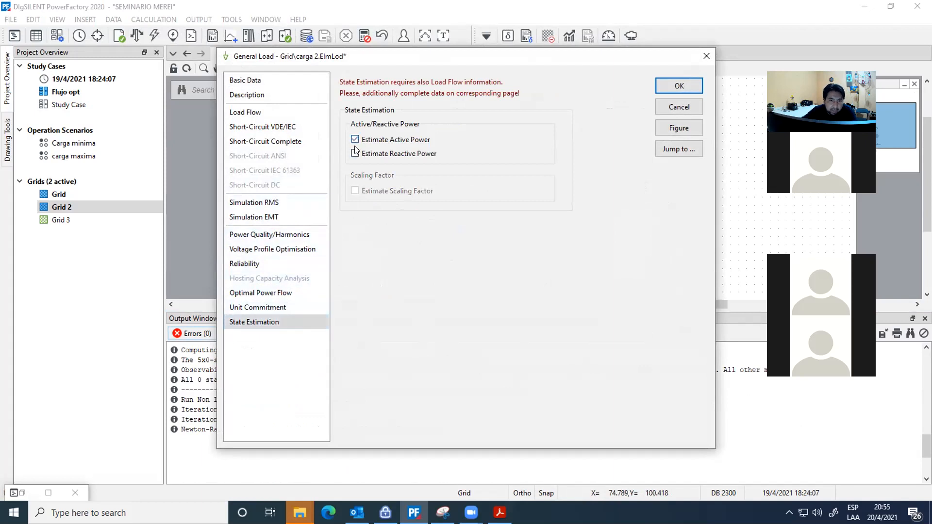
left_click(356, 154)
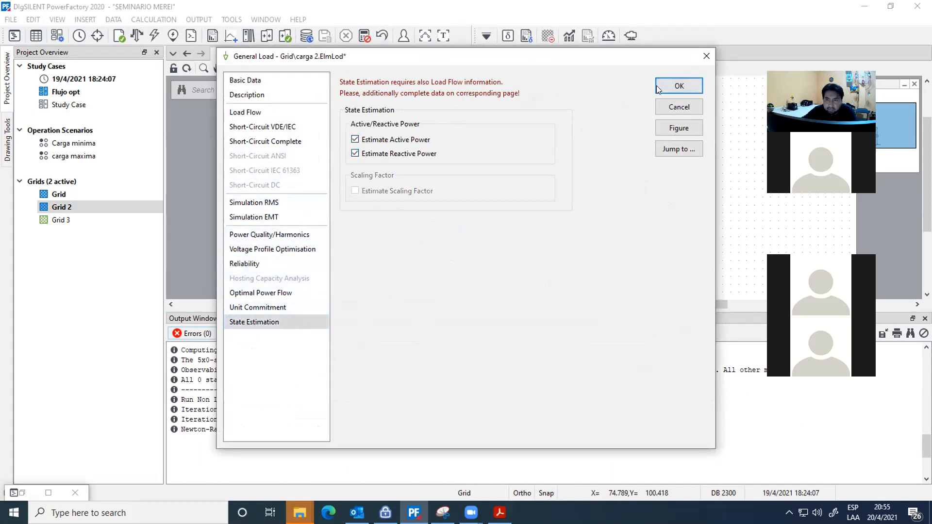
left_click(679, 86)
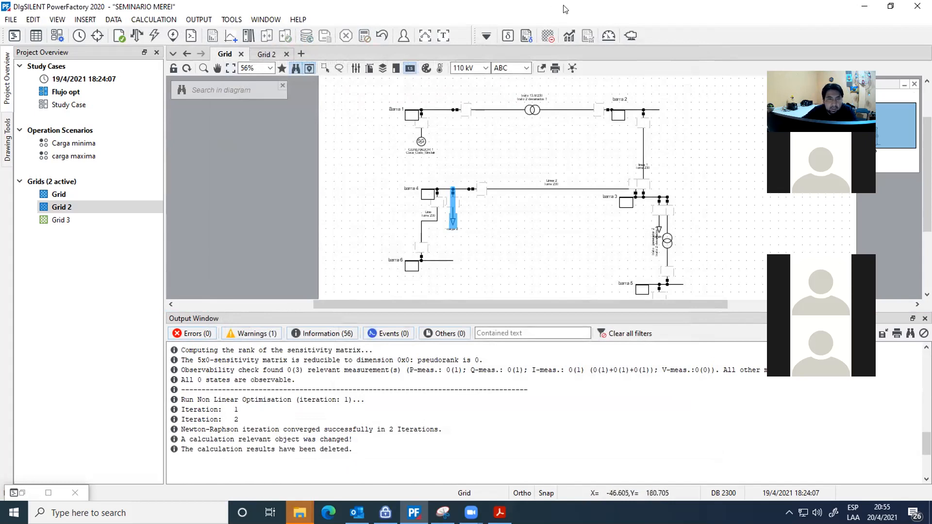
- Run the state estimation with its current settings and check the results at the load carga 2
left_click(608, 35)
left_click(650, 84)
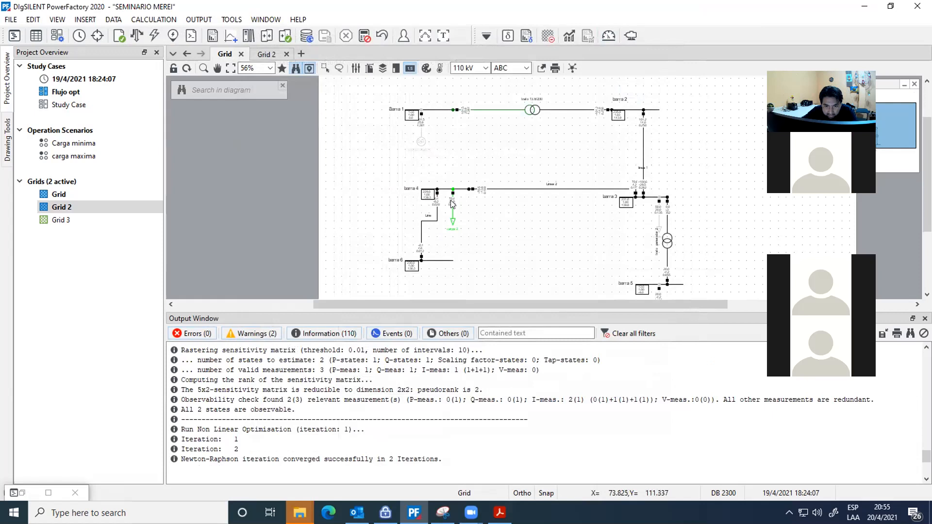
mouse_move(451, 203)
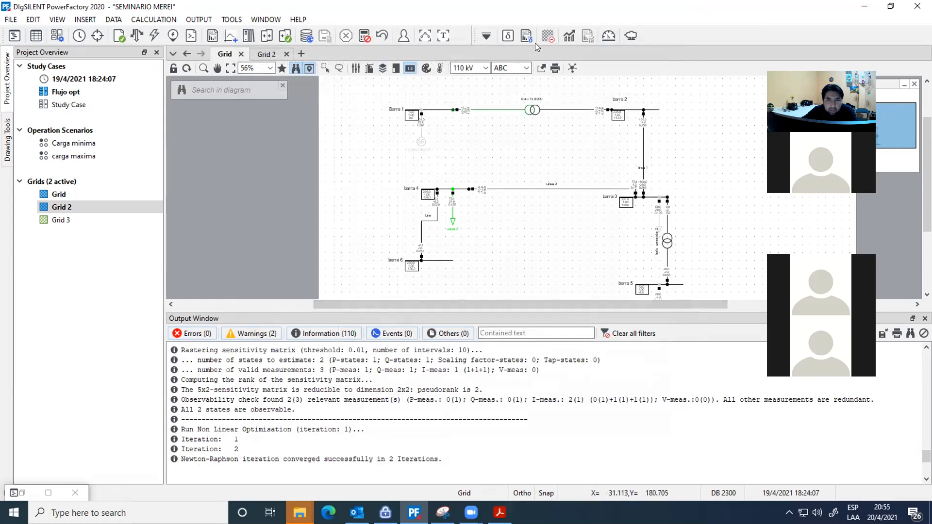
- Set the treatment of unobservable regions to use predefined and internally created pseudo-measurements, and execute the state estimation
left_click(609, 36)
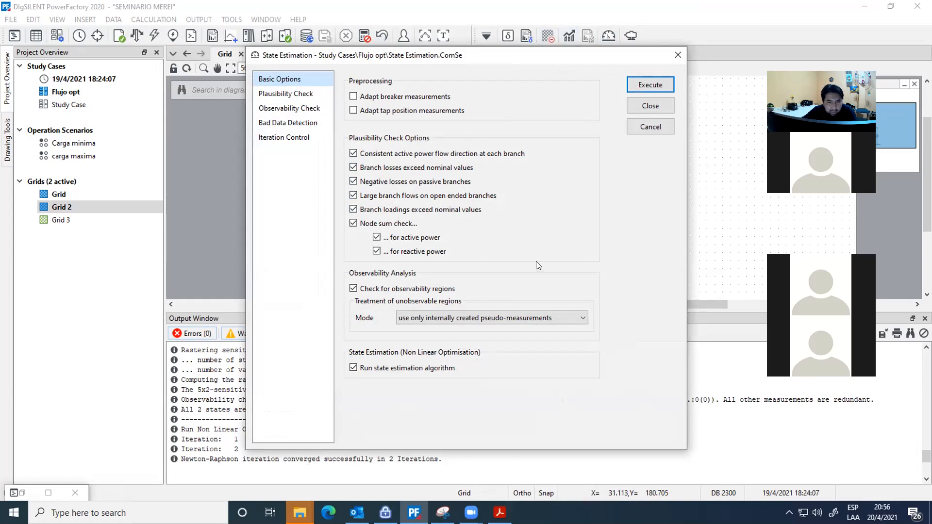
left_click(494, 319)
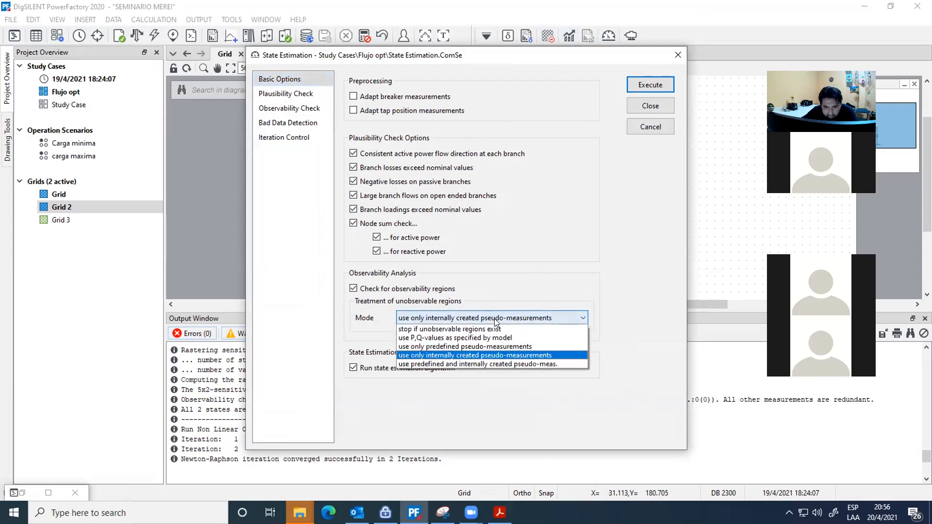
left_click(485, 364)
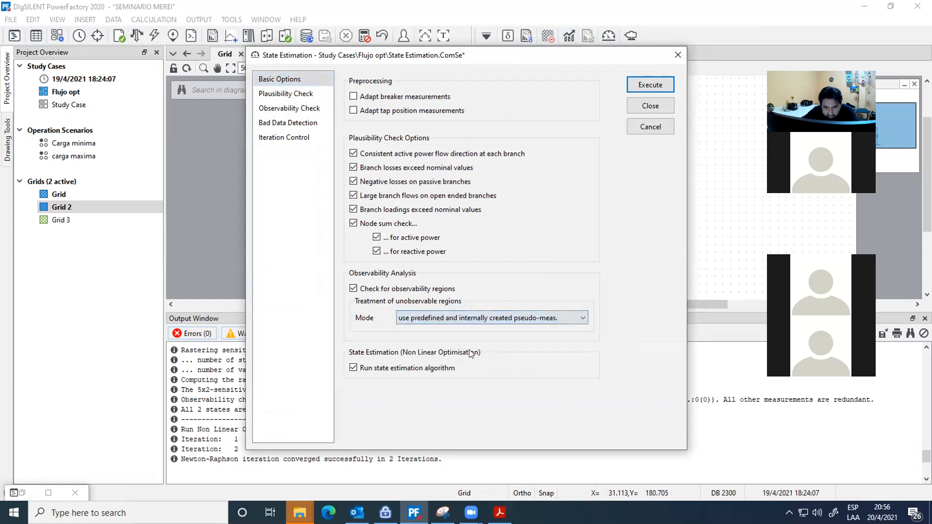
left_click(651, 84)
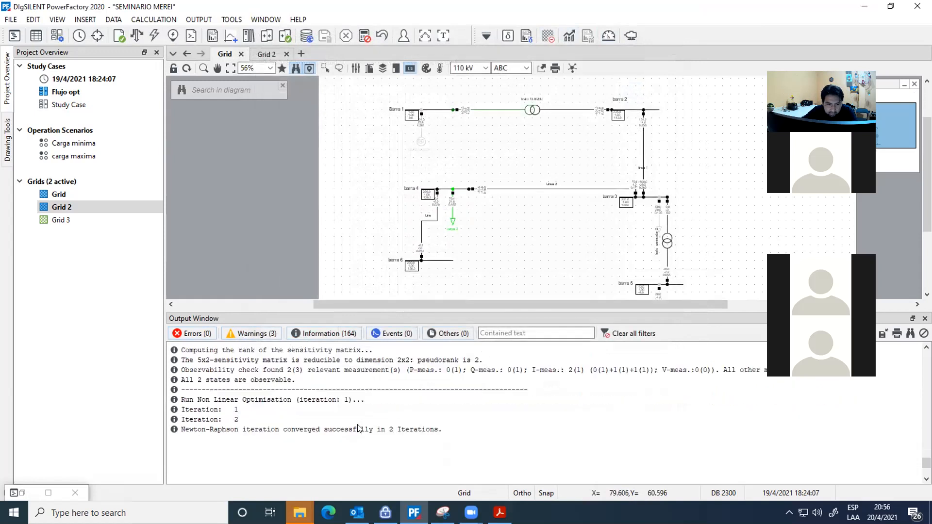
scroll(489, 262, "up", 1)
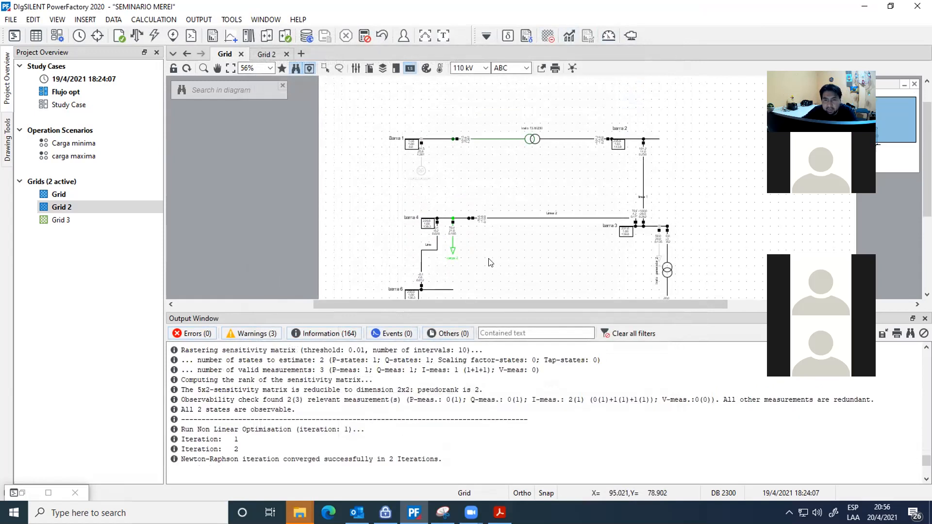
scroll(489, 263, "down", 1)
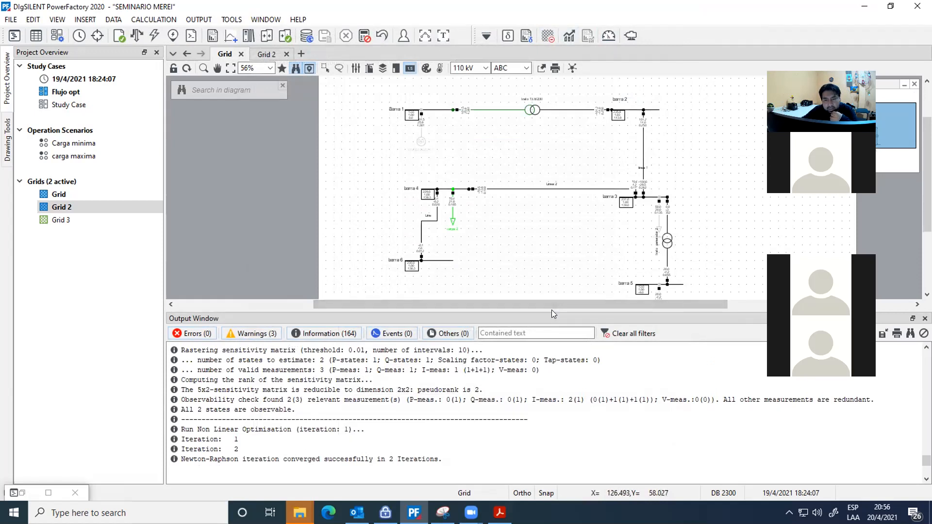
- Enlarge the grid diagram area and execute the unbalanced, 3-phase AC load flow calculation
left_click_drag(550, 312, 530, 402)
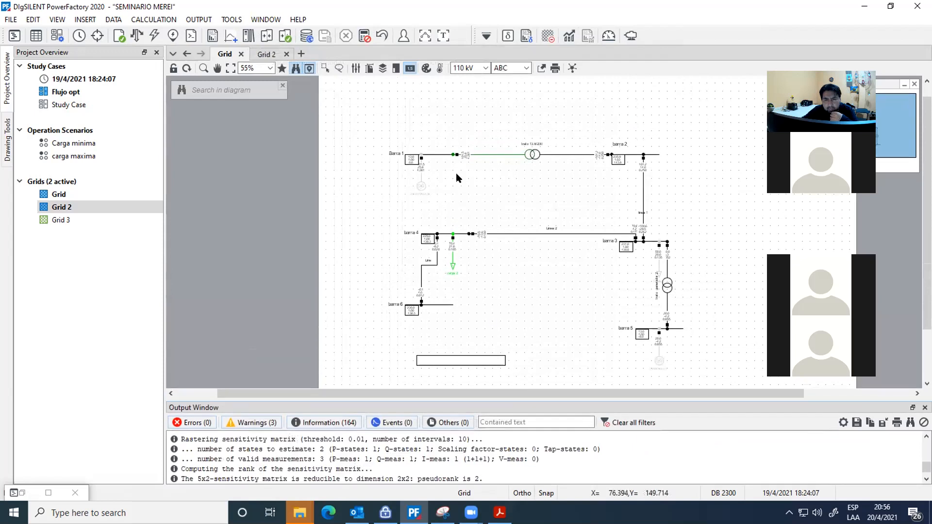
scroll(456, 173, "up", 1)
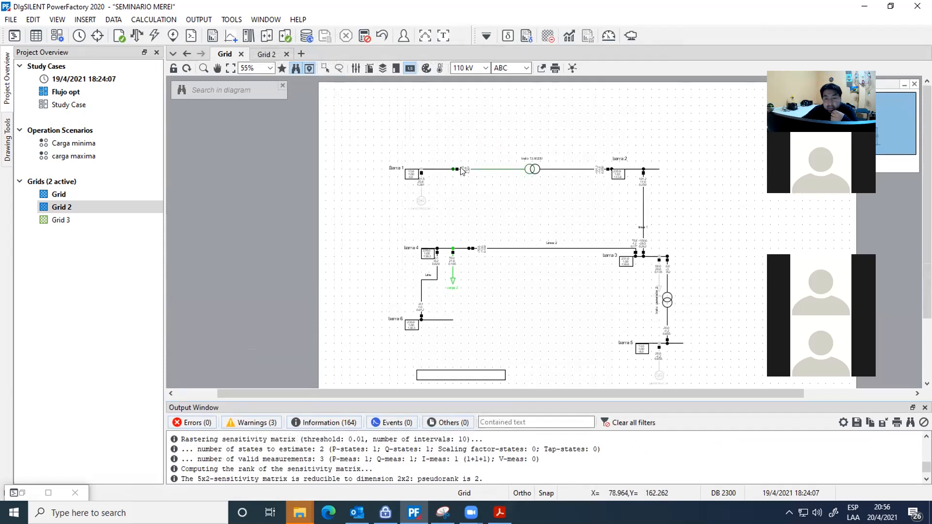
mouse_move(462, 171)
left_click(437, 168)
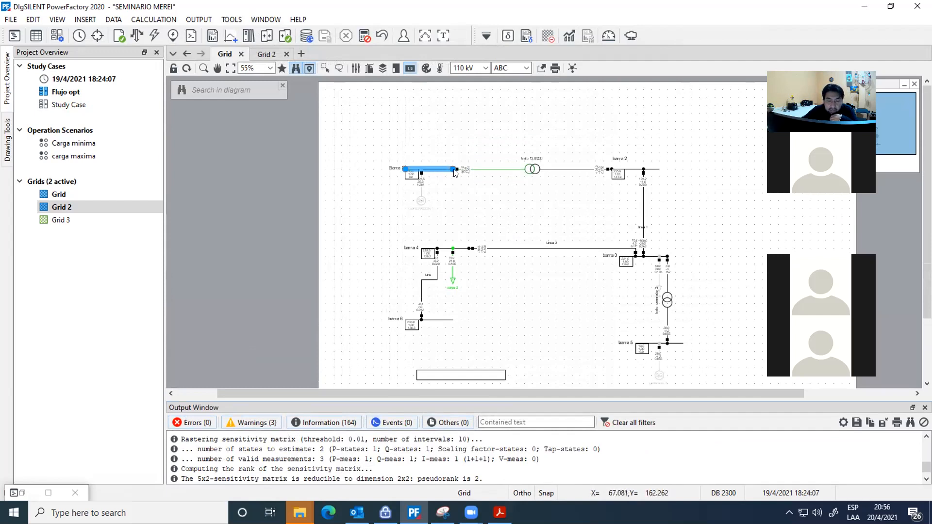
left_click(136, 36)
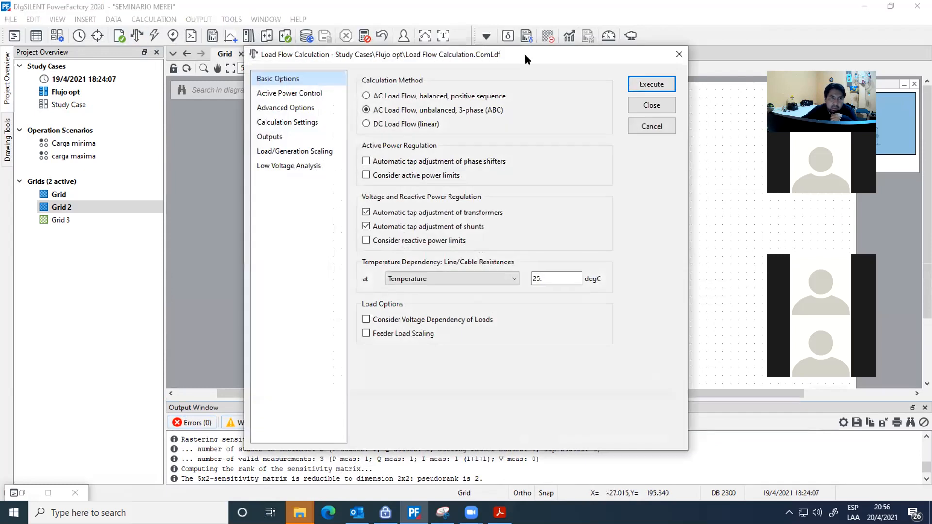
left_click(650, 83)
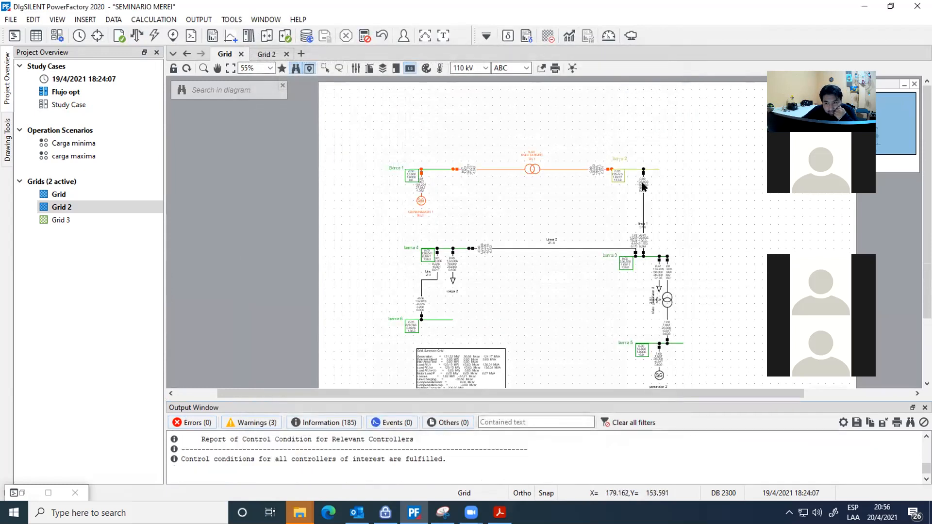
- Examine the load flow result boxes at barra 2, at barra 4 and on the transformer beside barra 1
mouse_move(643, 187)
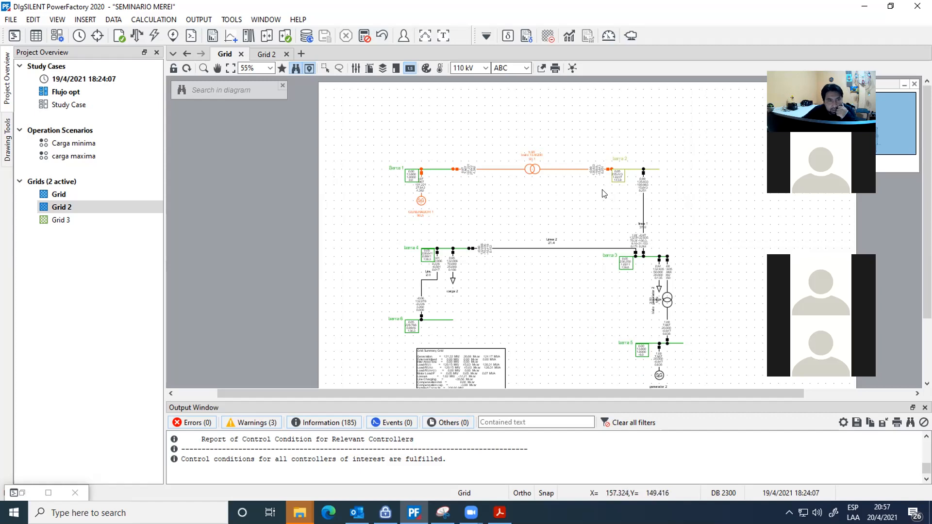
left_click(645, 183)
left_click(452, 248)
scroll(598, 278, "down", 2)
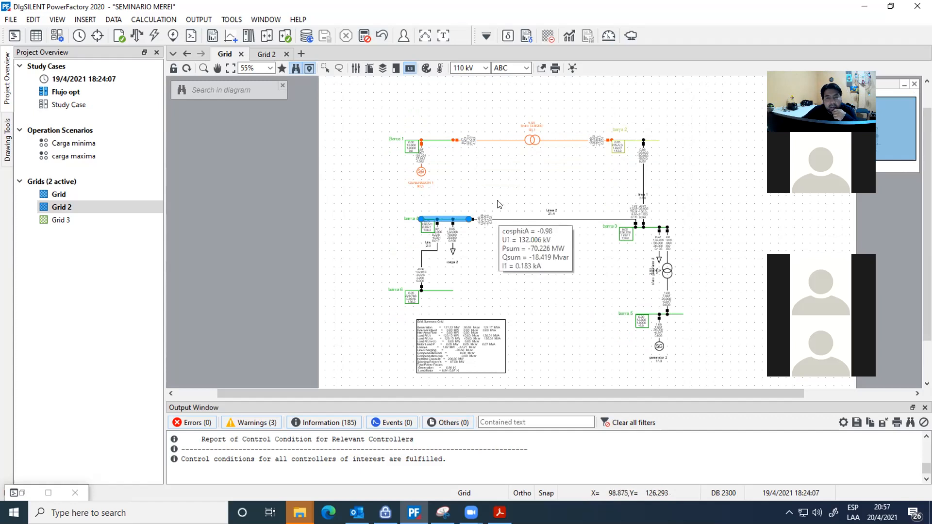
left_click(468, 141)
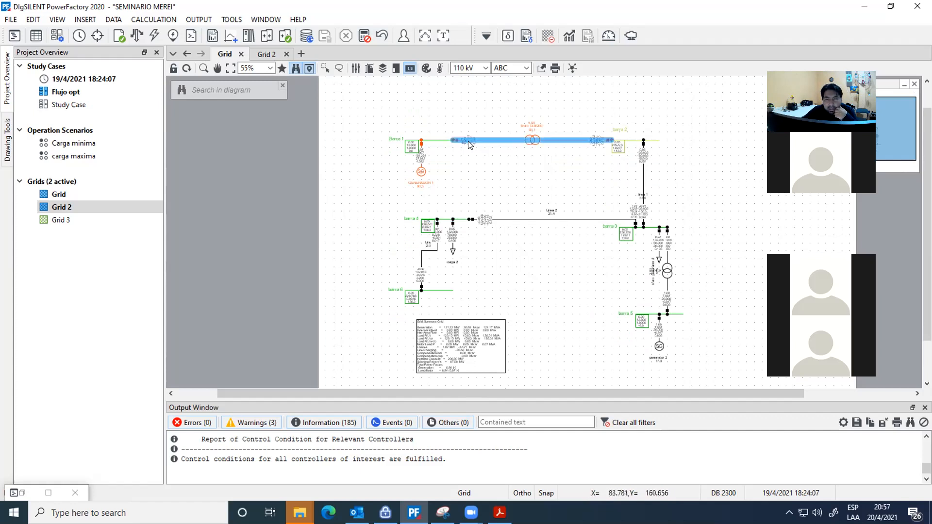
left_click(449, 153)
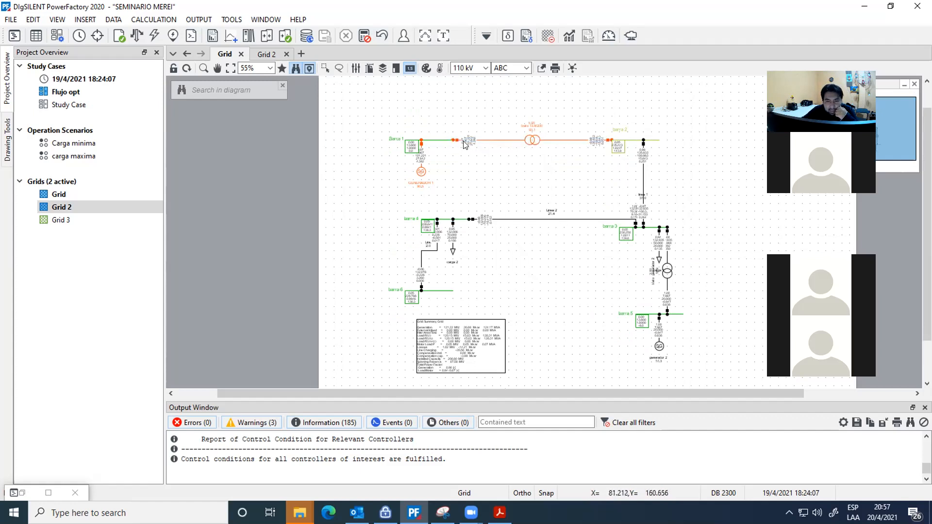
mouse_move(465, 144)
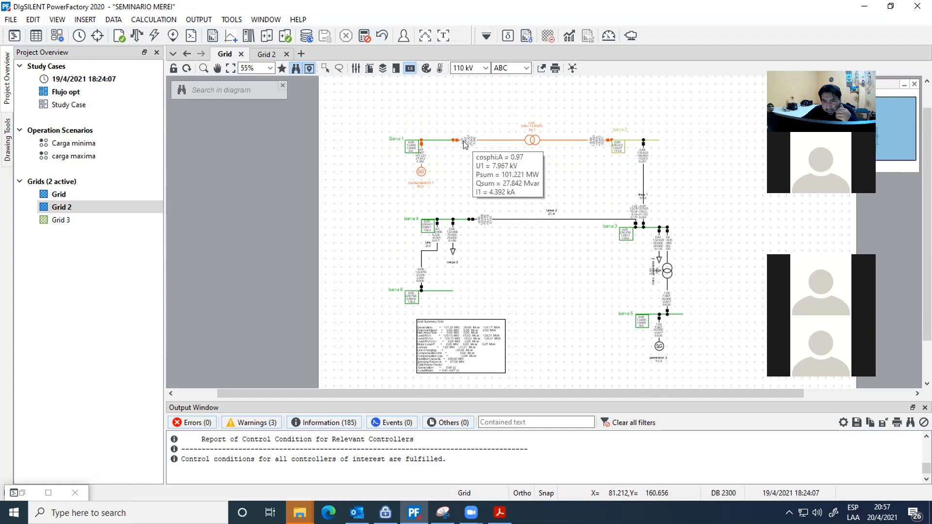
- Enlarge the output window and read the load flow iteration and controller messages
left_click(414, 449)
left_click_drag(489, 396, 489, 345)
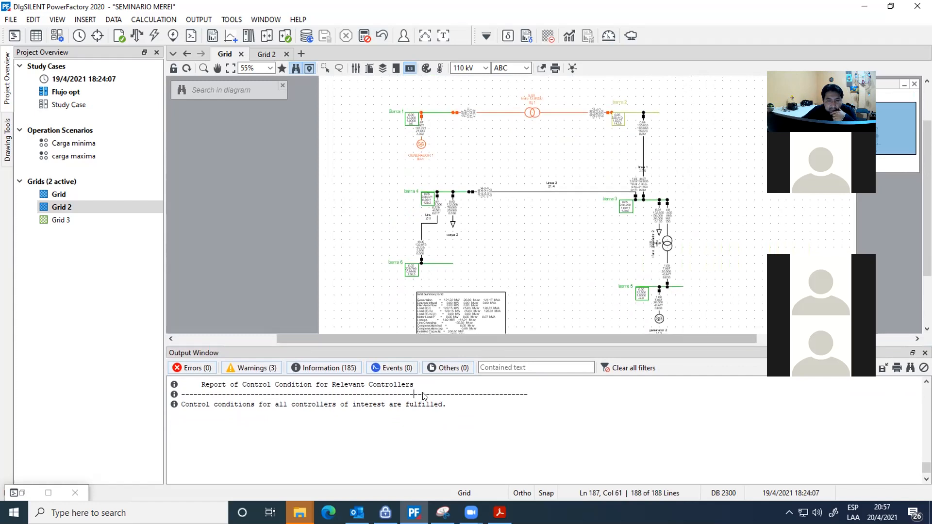
scroll(398, 407, "up", 3)
scroll(396, 410, "down", 3)
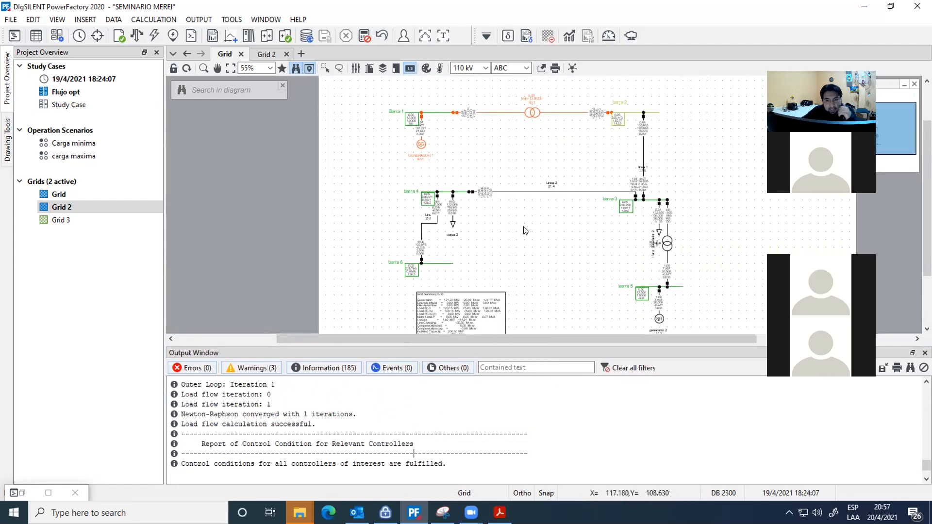
mouse_move(489, 325)
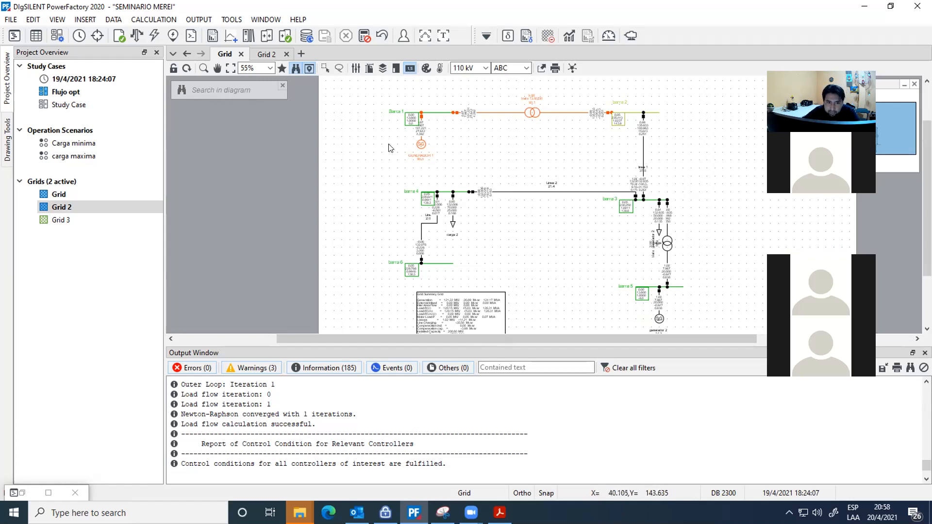
- Examine the grid summary box below the diagram and the text box options for creating one
scroll(388, 148, "down", 2)
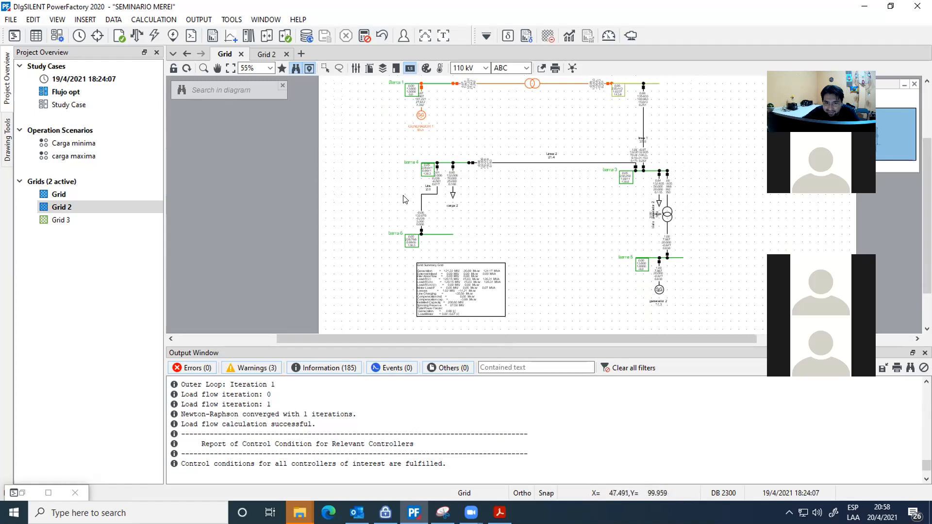
left_click(483, 244)
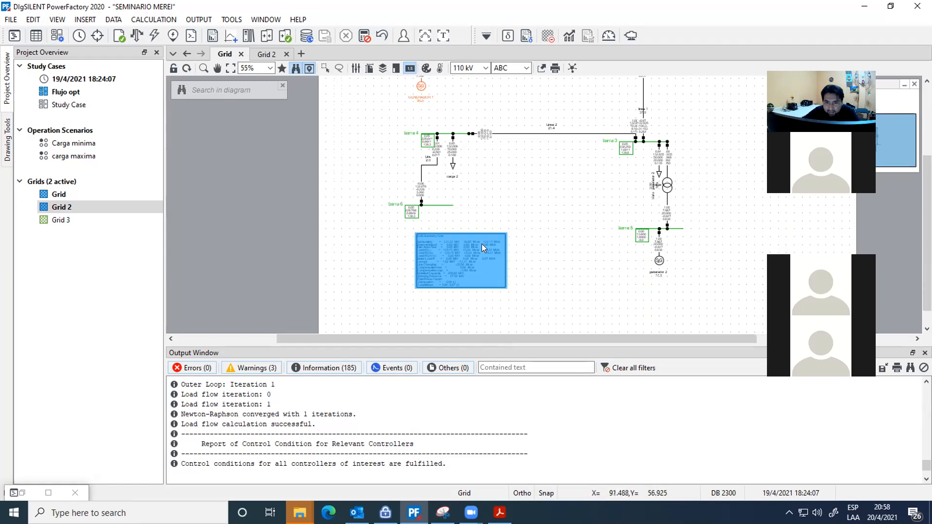
left_click(546, 243)
right_click(552, 239)
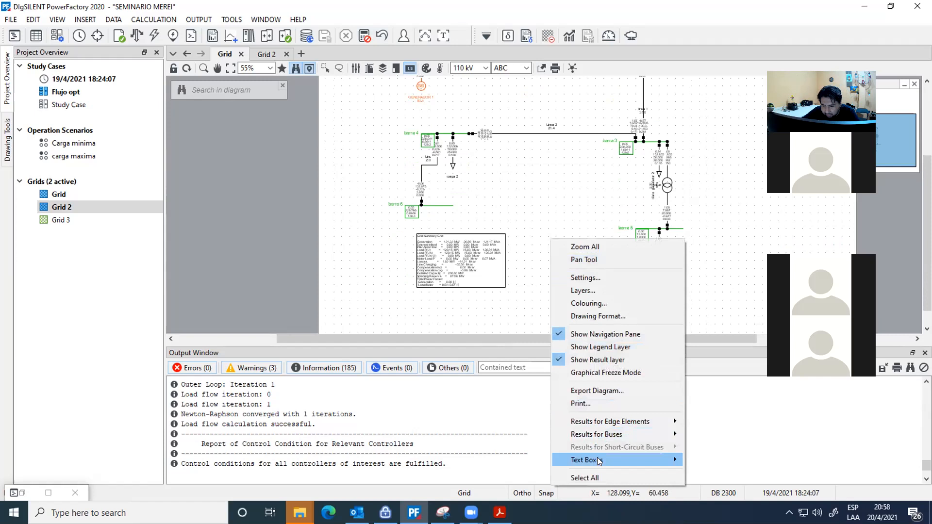
mouse_move(597, 459)
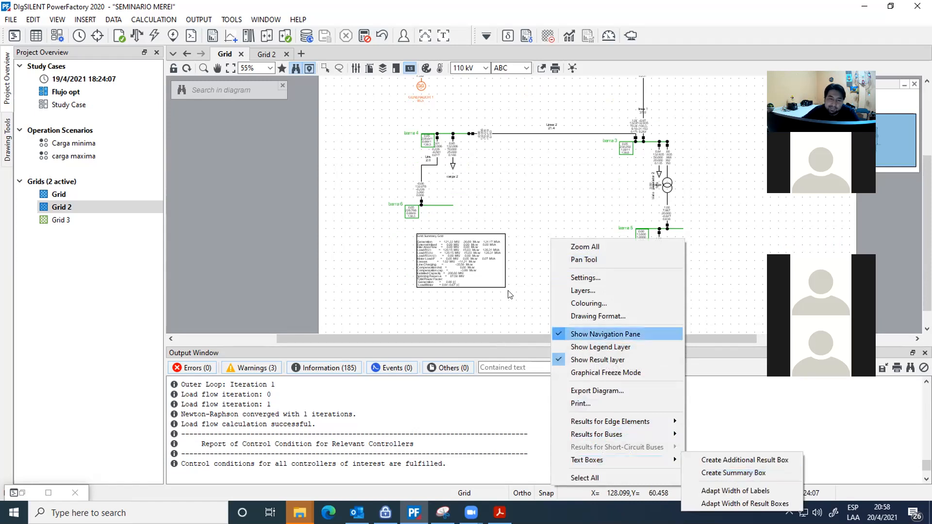
left_click(516, 312)
left_click(455, 262)
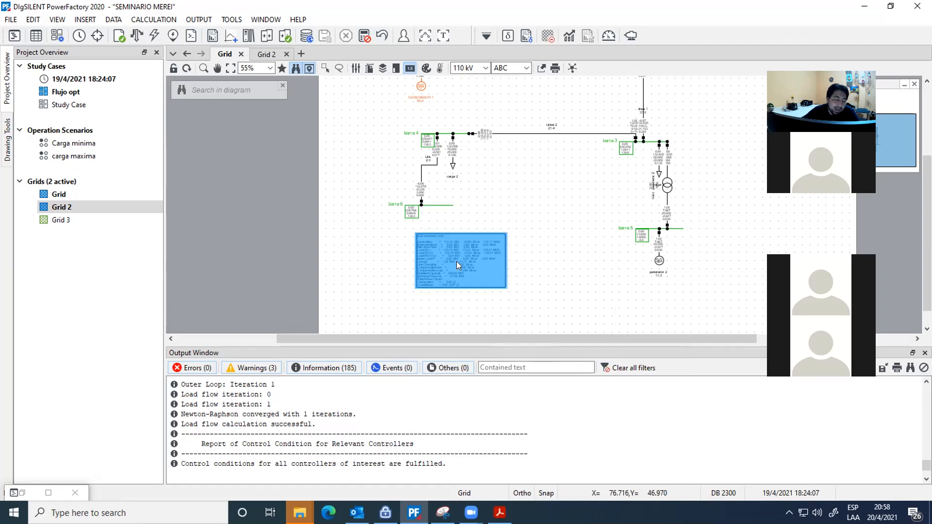
left_click(506, 212)
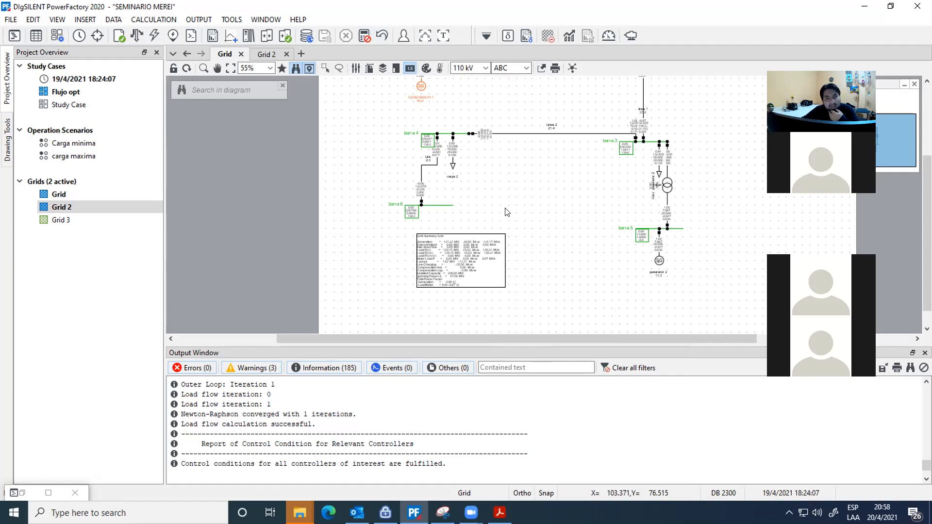
left_click(479, 244)
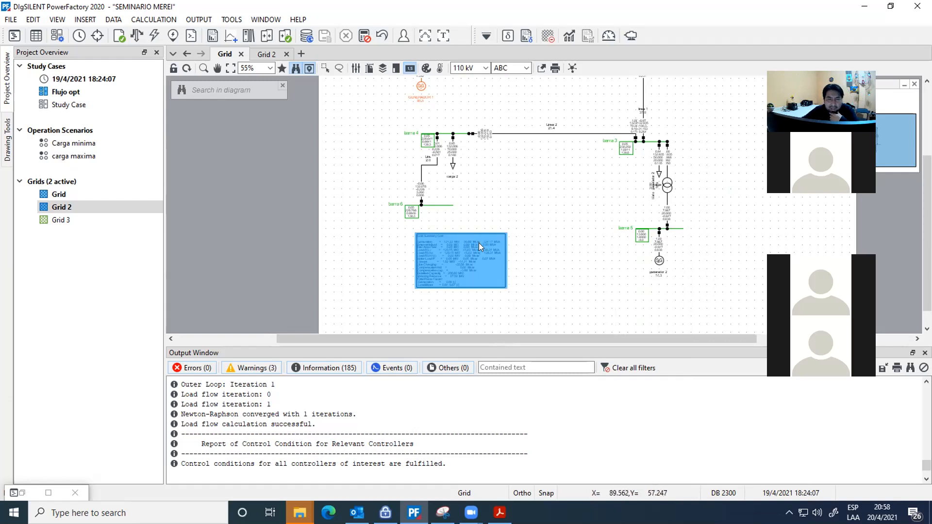
left_click(525, 270)
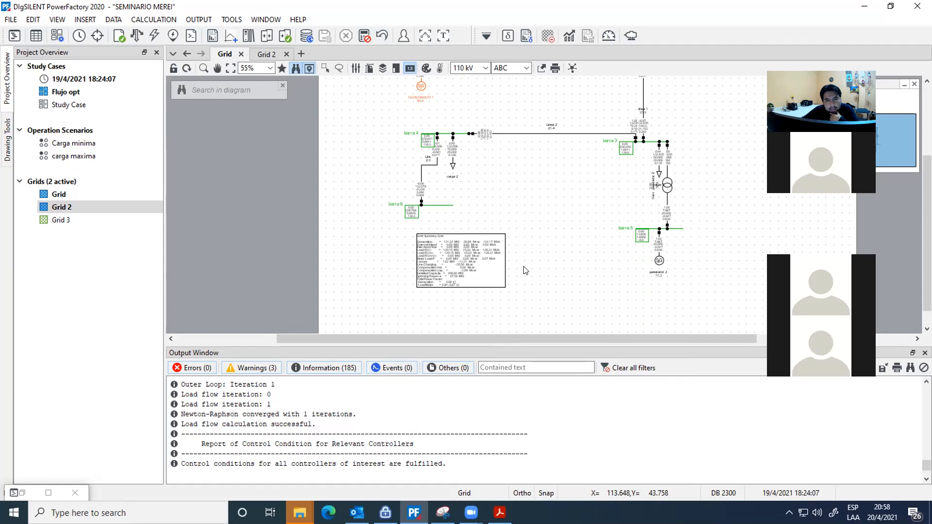
left_click(489, 251)
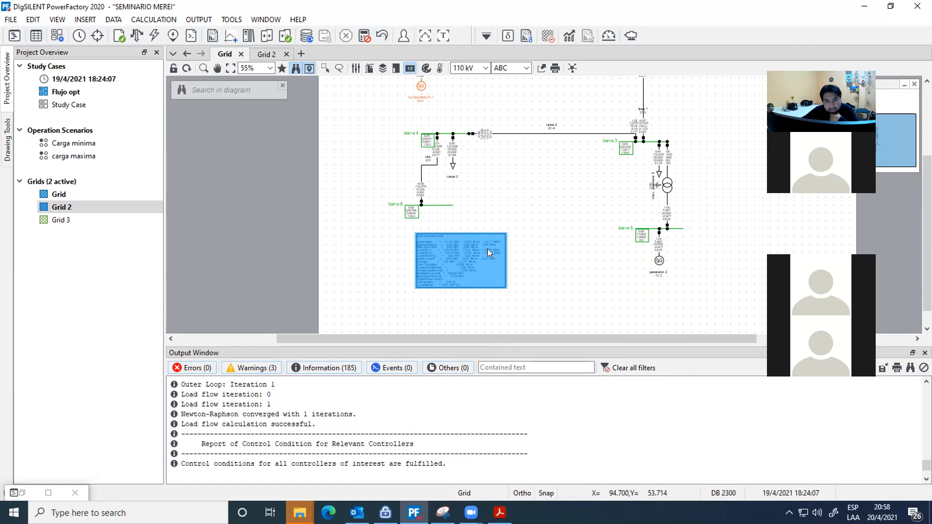
left_click(502, 215)
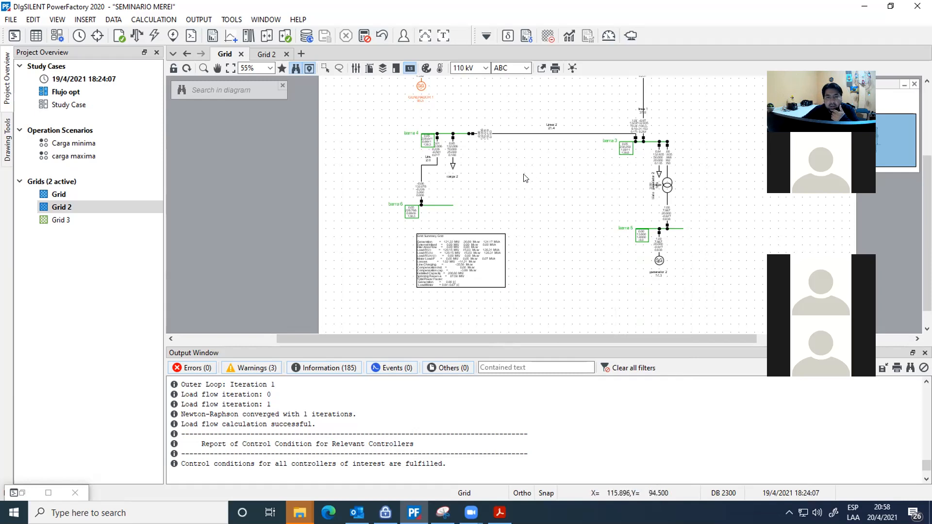
scroll(526, 178, "up", 2)
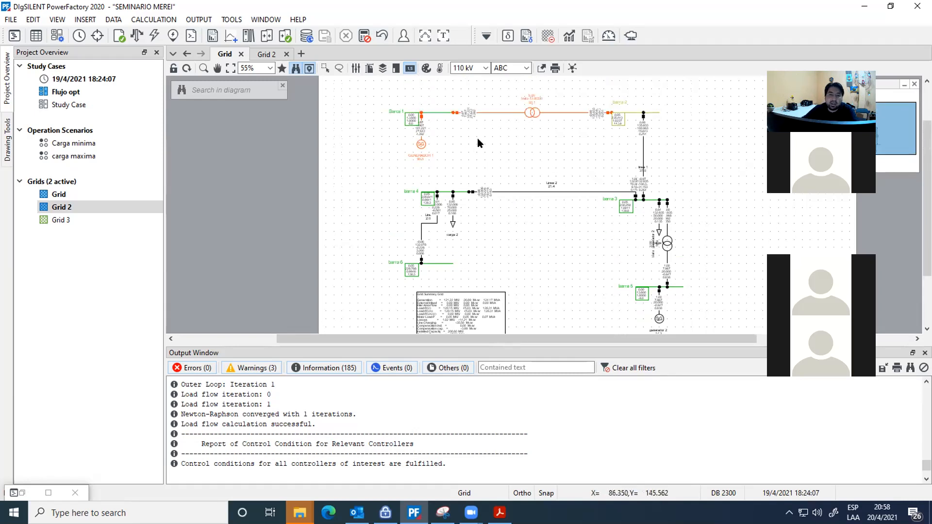
- Examine the load flow results in the Grid 2 diagram, then return to the Grid diagram
key("ctrl+Tab")
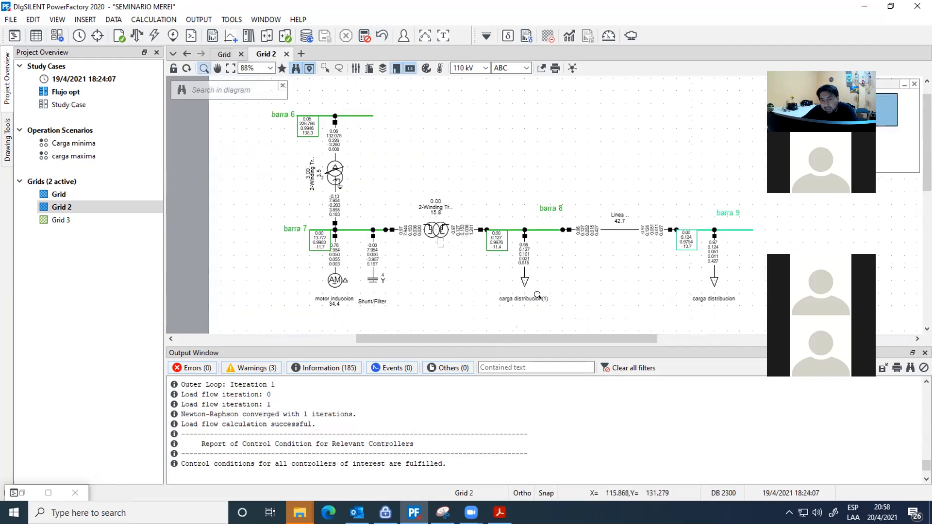
left_click_drag(517, 340, 471, 339)
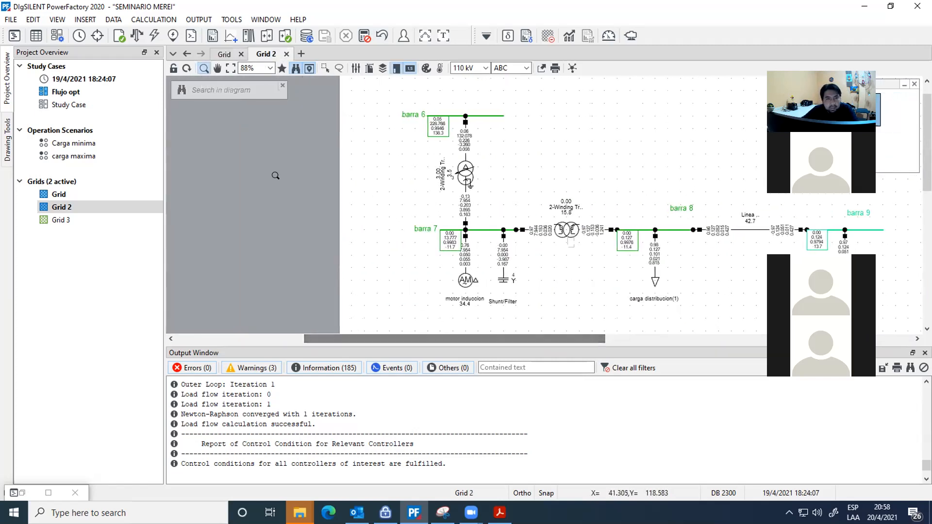
left_click(224, 53)
- Run the state estimation with its current options and examine the results in the Grid 2 and Grid diagrams
left_click(608, 39)
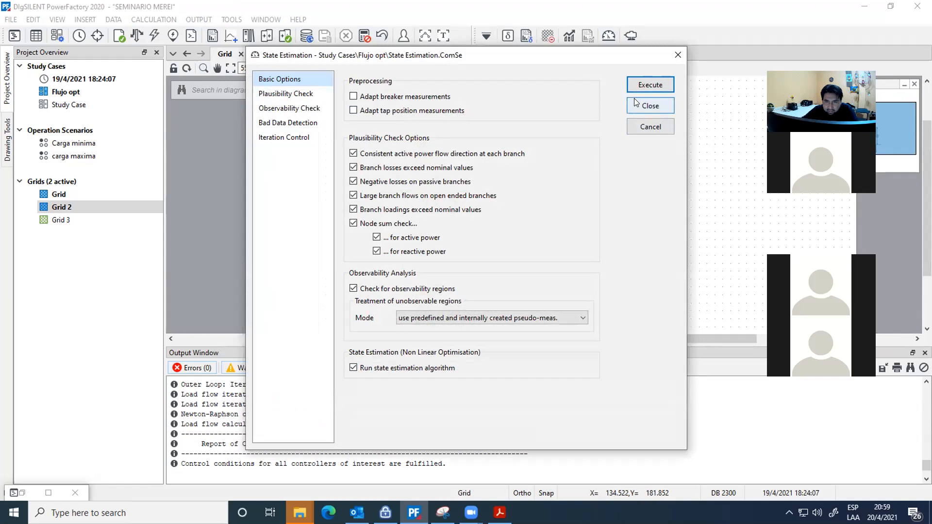
left_click(657, 86)
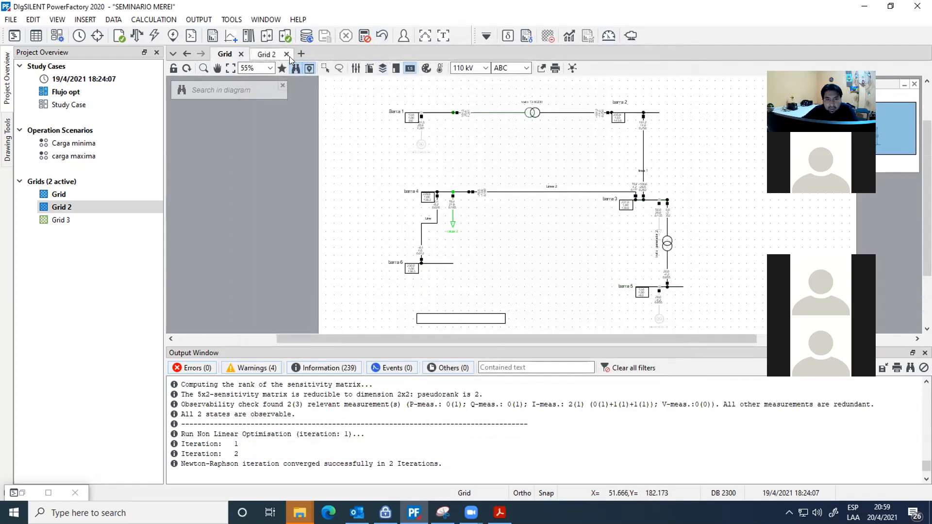
left_click(272, 57)
mouse_move(571, 339)
left_mouse_down()
mouse_move(658, 339)
mouse_move(574, 339)
left_mouse_up()
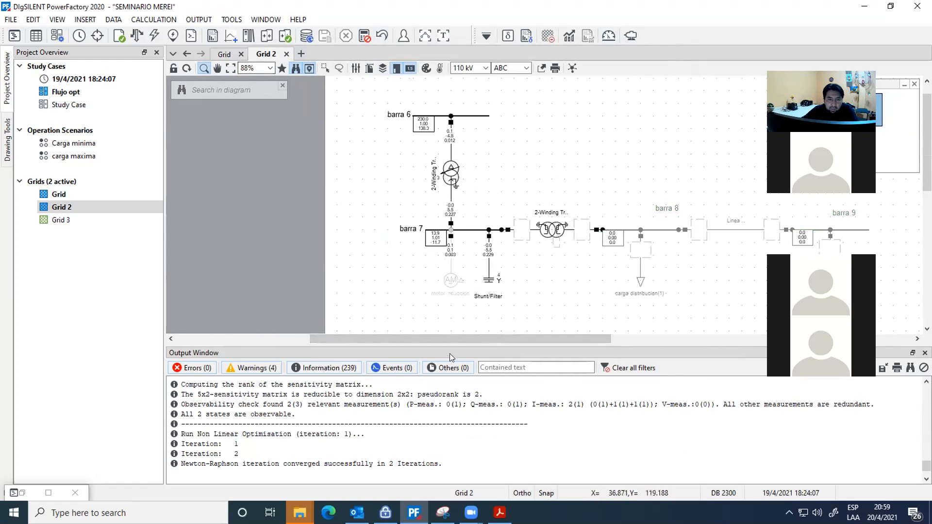
left_click_drag(451, 340, 475, 340)
left_click(225, 54)
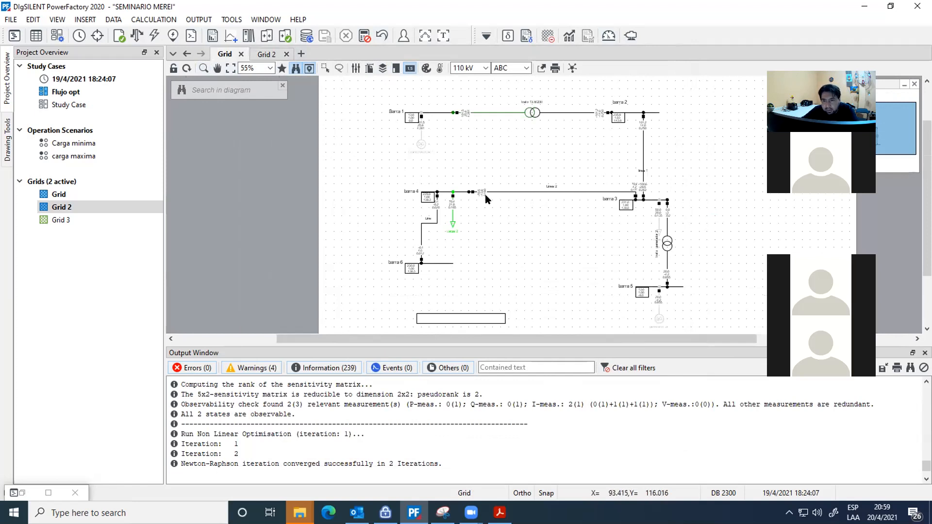
- Review the basic options of the state estimation command without executing it
left_click(607, 37)
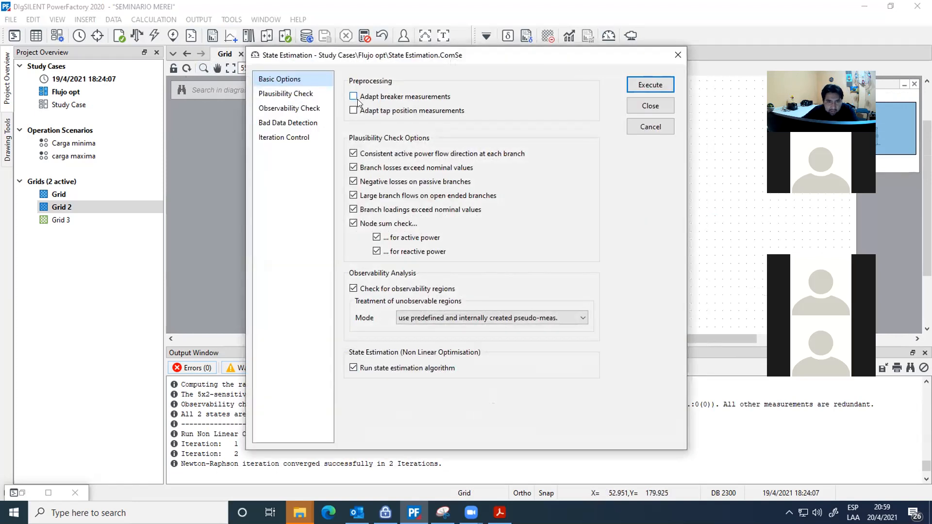
left_click(649, 106)
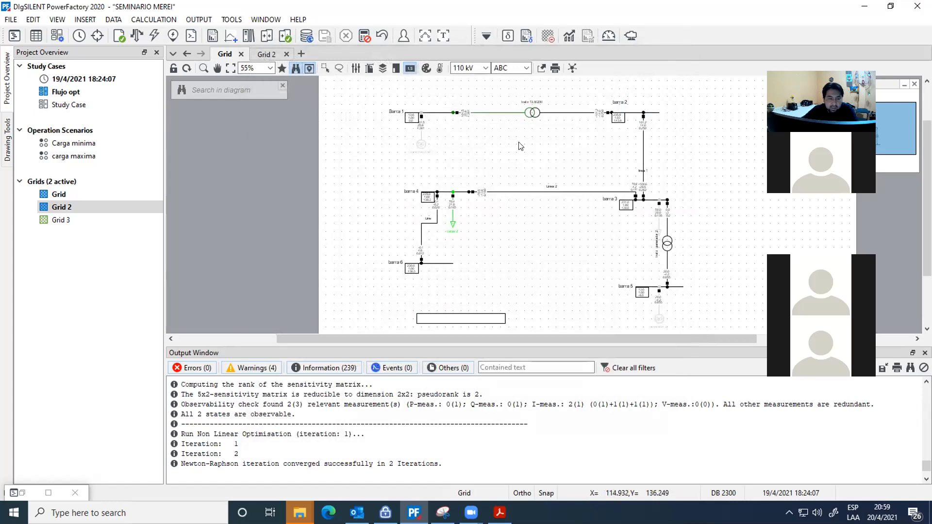
left_click(610, 39)
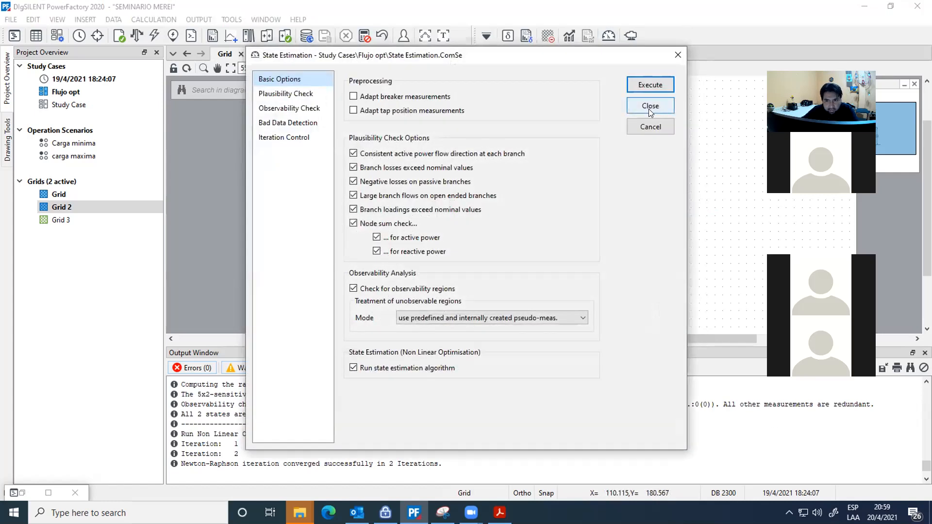
left_click(648, 107)
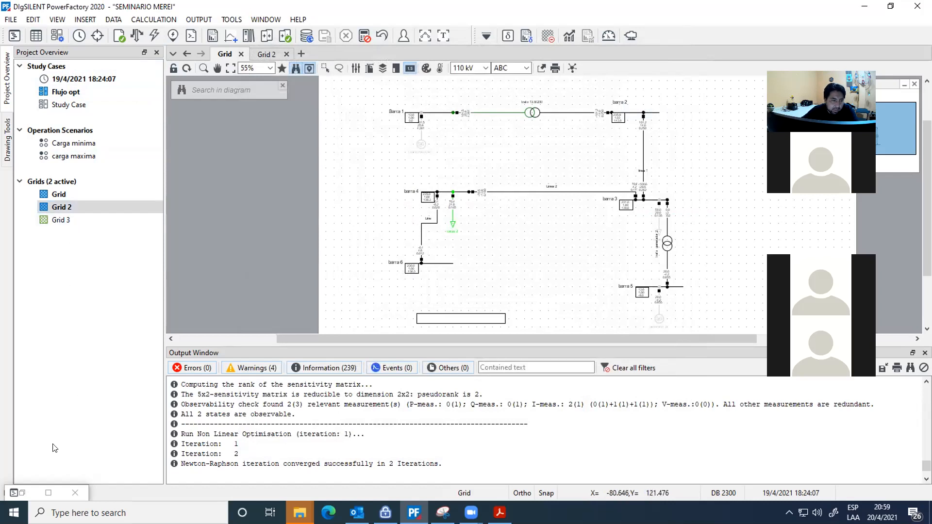
- Review the external measurement element types available for cubicle Cub_2 of Barra 1 without creating one
left_click(22, 493)
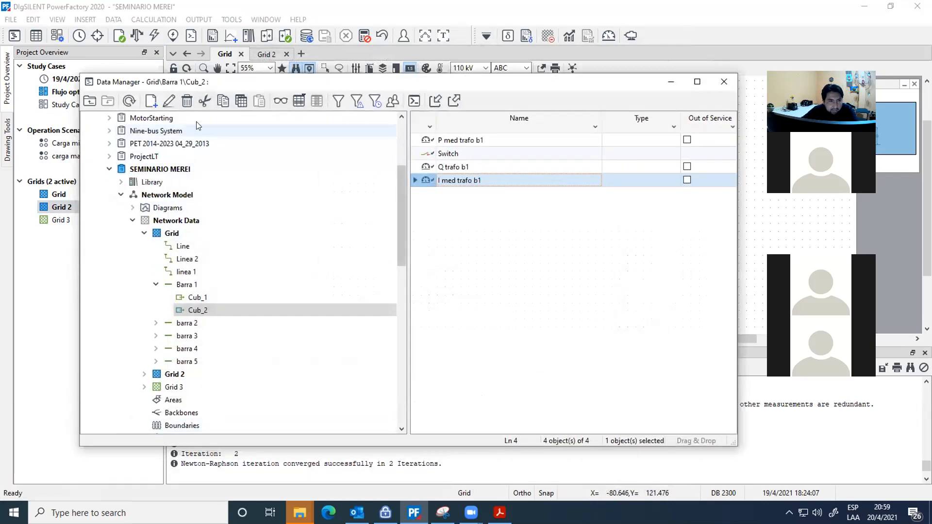
left_click(150, 101)
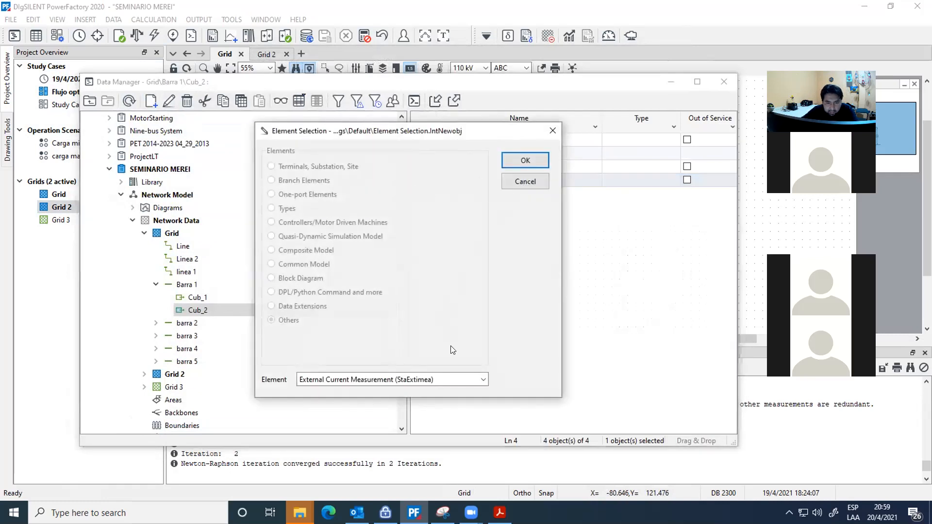
left_click(482, 381)
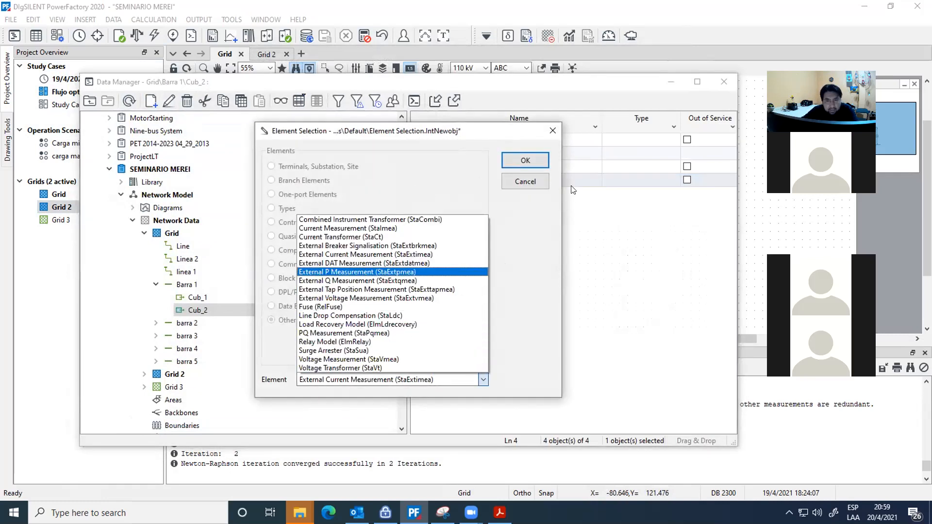
left_click(542, 180)
left_click(673, 82)
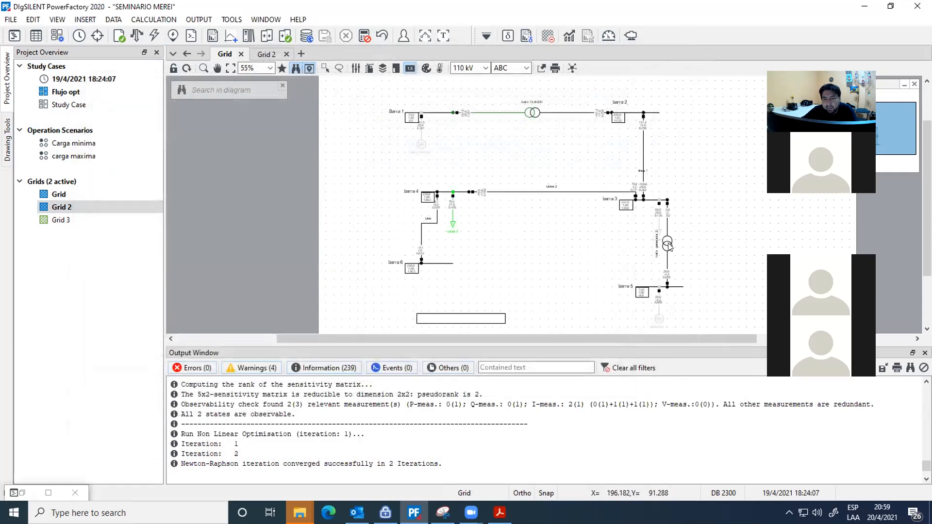
left_click(410, 68)
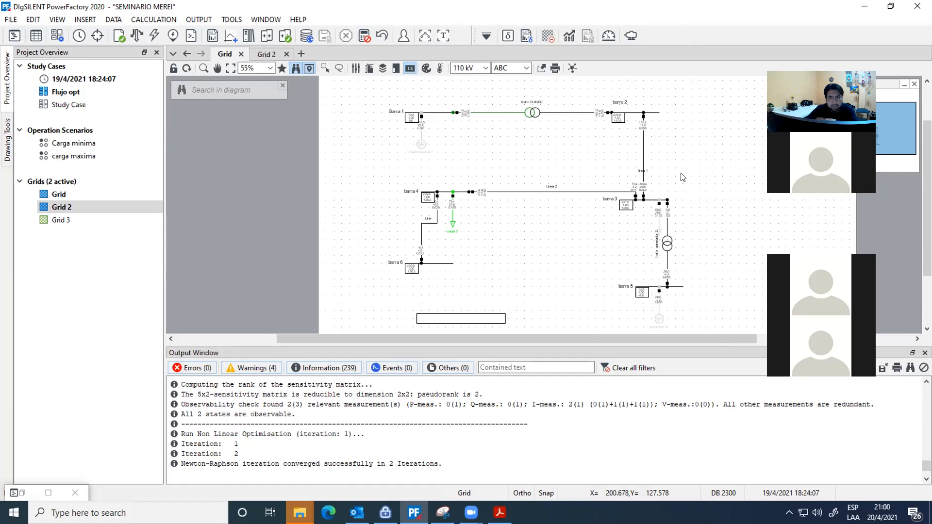
- Check the state estimation settings of load carga 2 at barra 4 without changing them
double_click(452, 226)
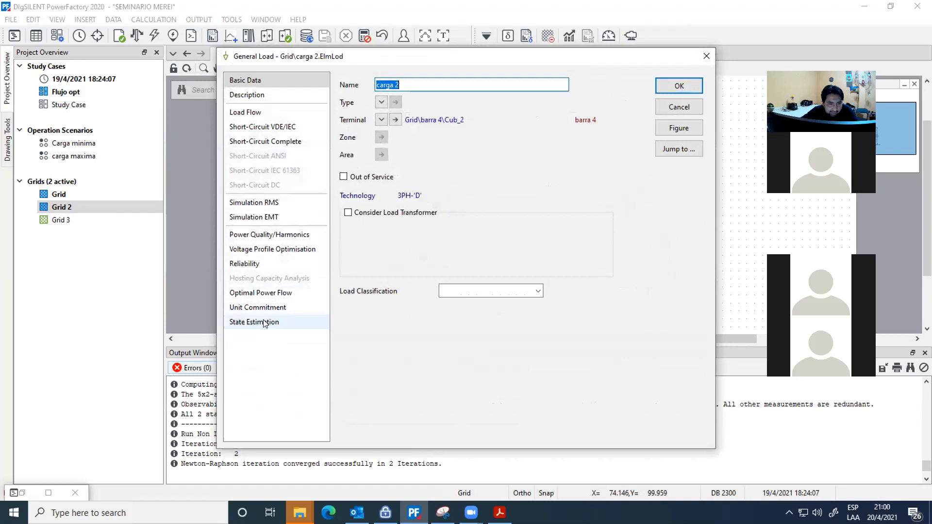
left_click(265, 323)
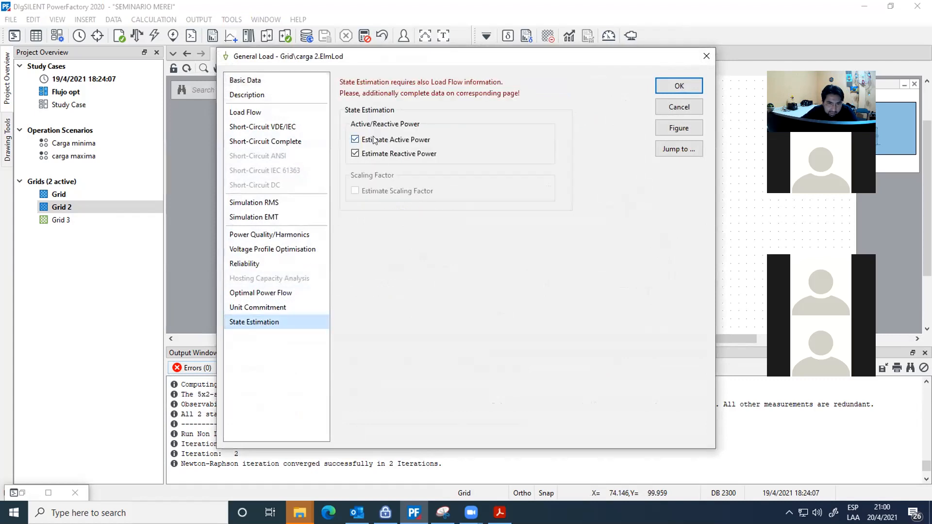
left_click(679, 108)
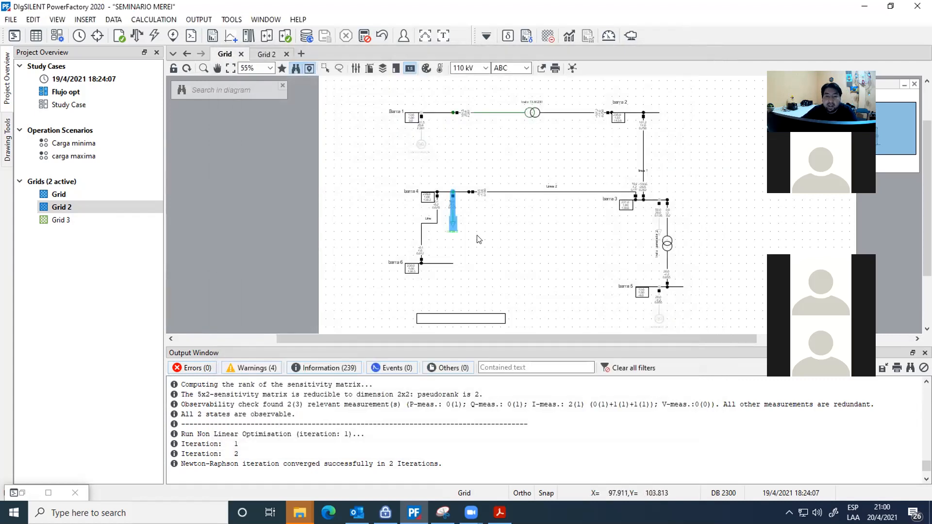
- Enable active power estimation for the induction motor at barra 7 in Grid 2
left_click(266, 54)
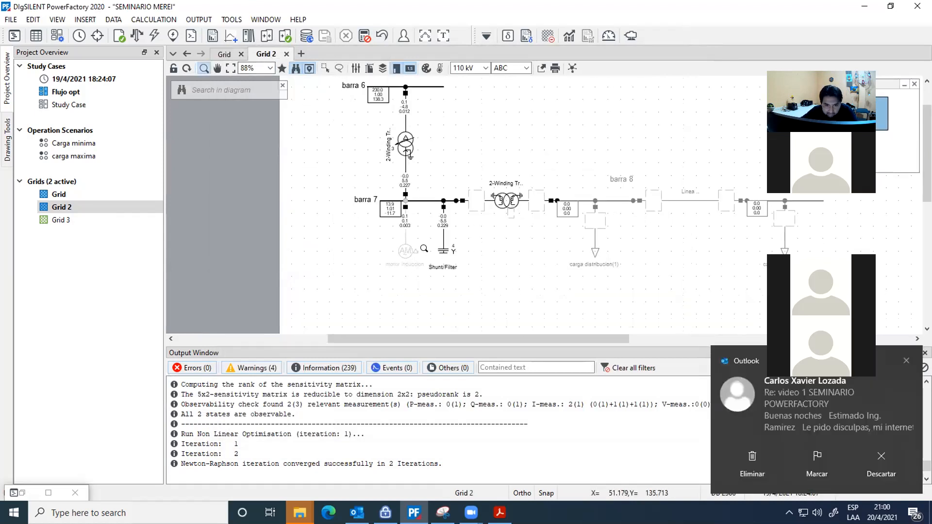
double_click(397, 254)
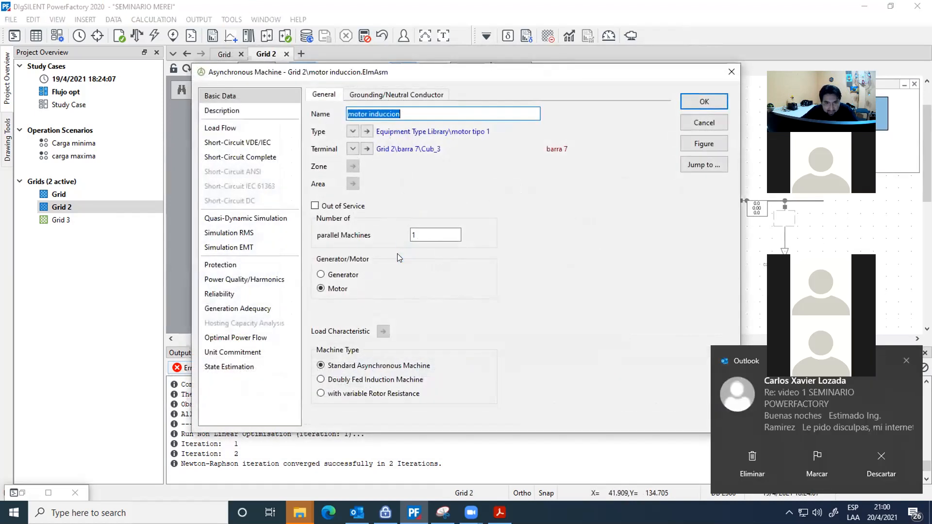
left_click(232, 367)
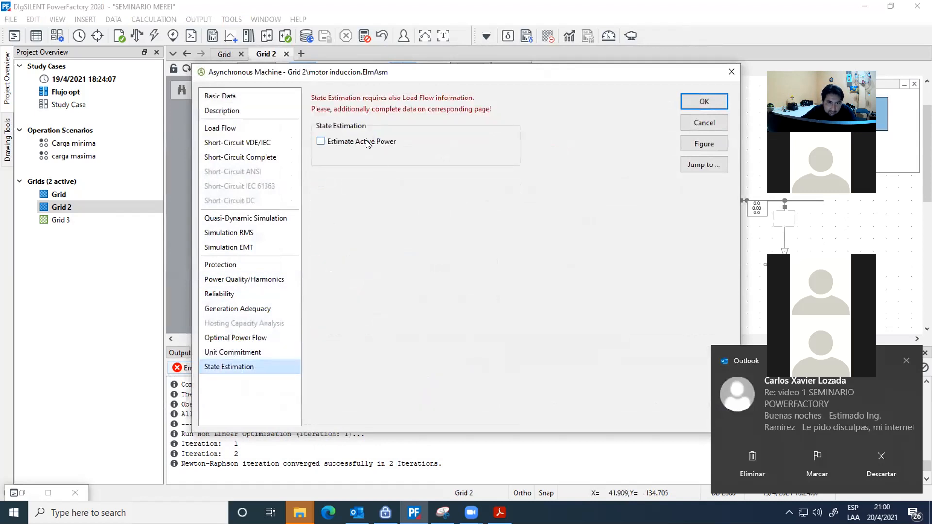
left_click(321, 142)
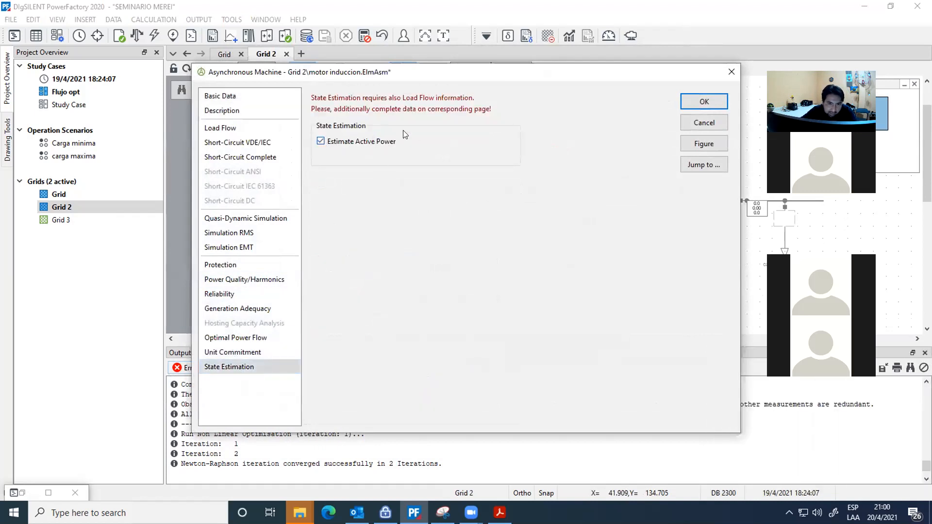
left_click(704, 101)
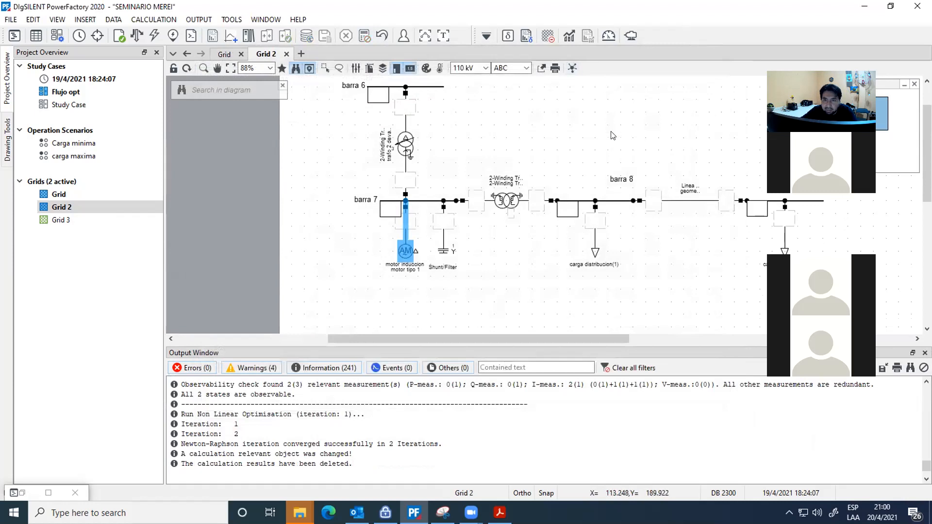
- Try to run the state estimation with the motor's active power estimated and read the messages in the output window
left_click(608, 36)
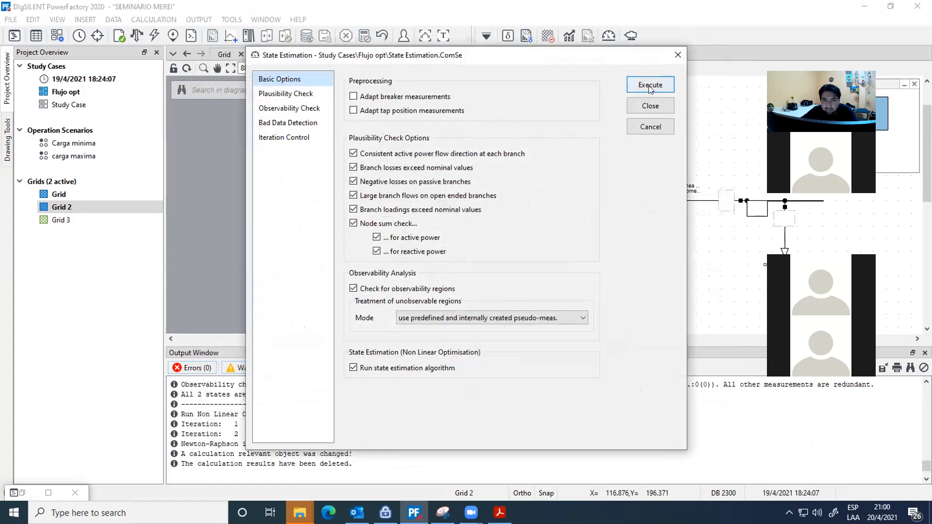
left_click(651, 85)
left_click(530, 271)
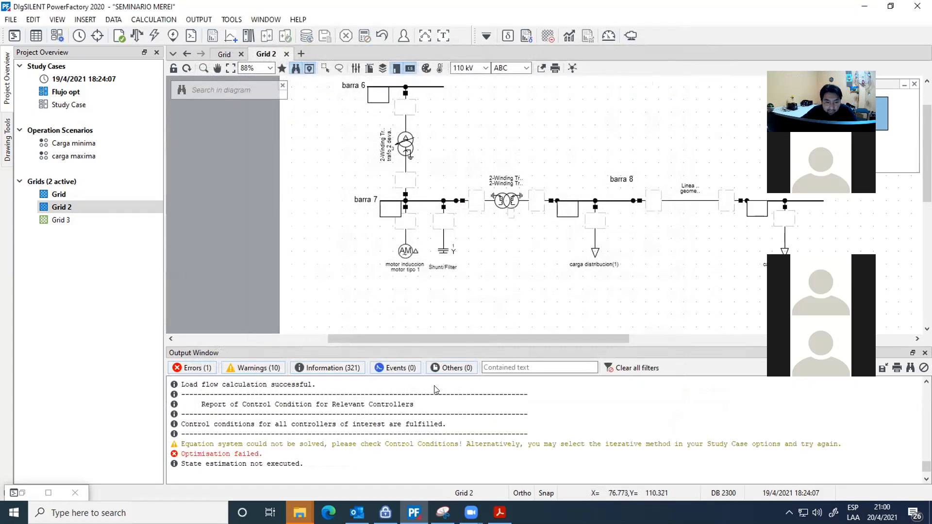
left_click(403, 427)
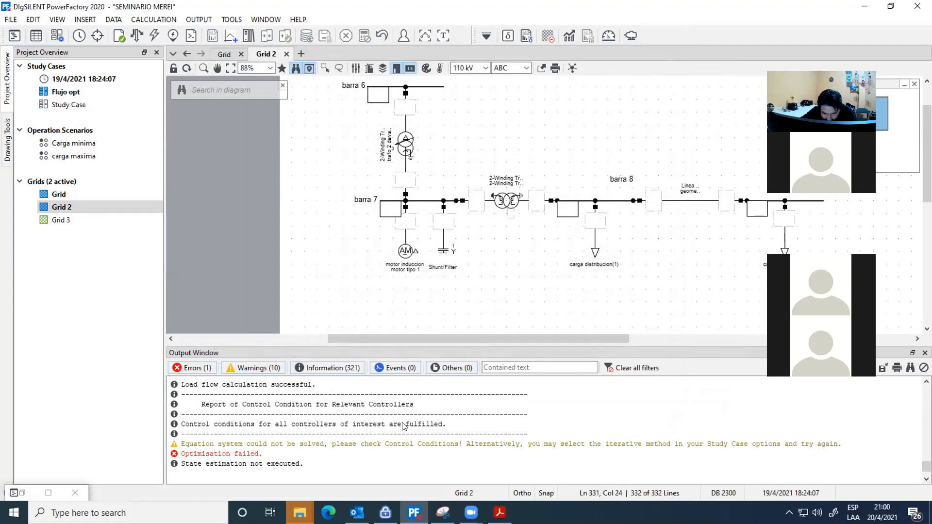
scroll(403, 426, "up", 2)
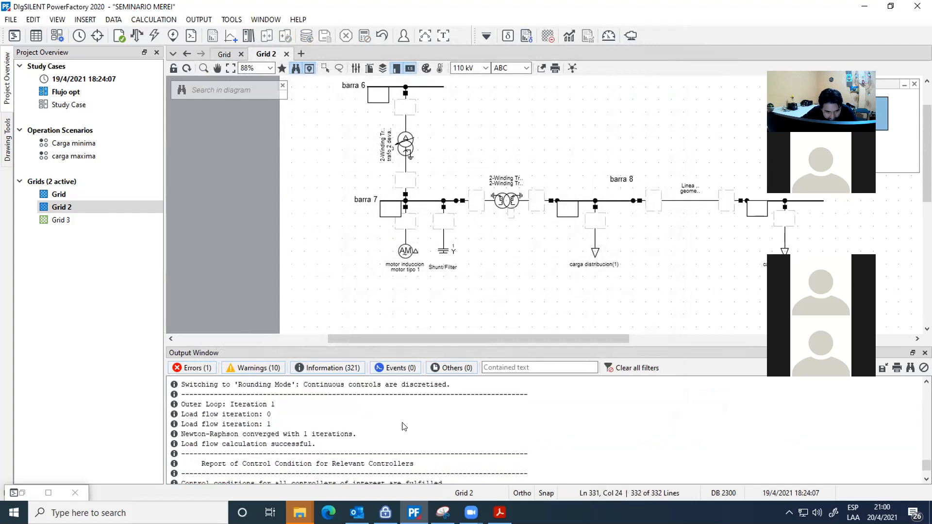
scroll(403, 427, "down", 3)
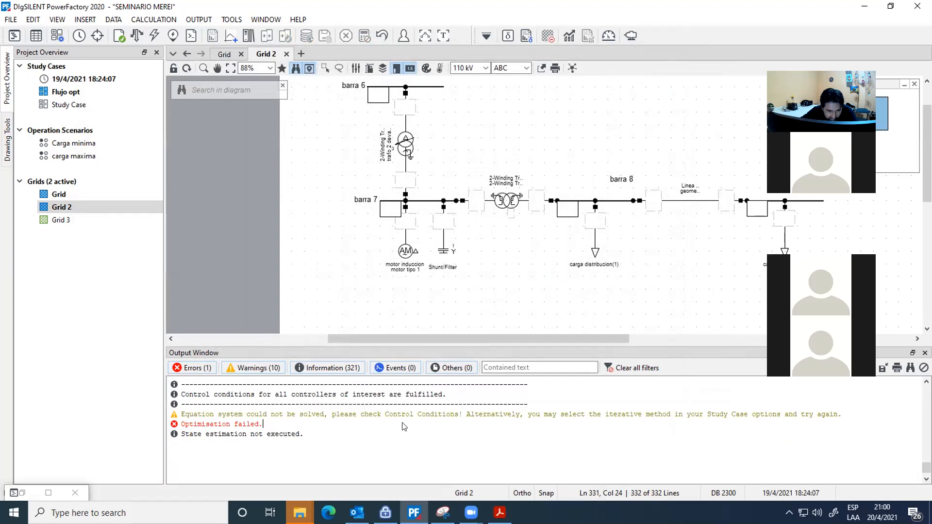
scroll(403, 426, "up", 1)
scroll(402, 426, "up", 5)
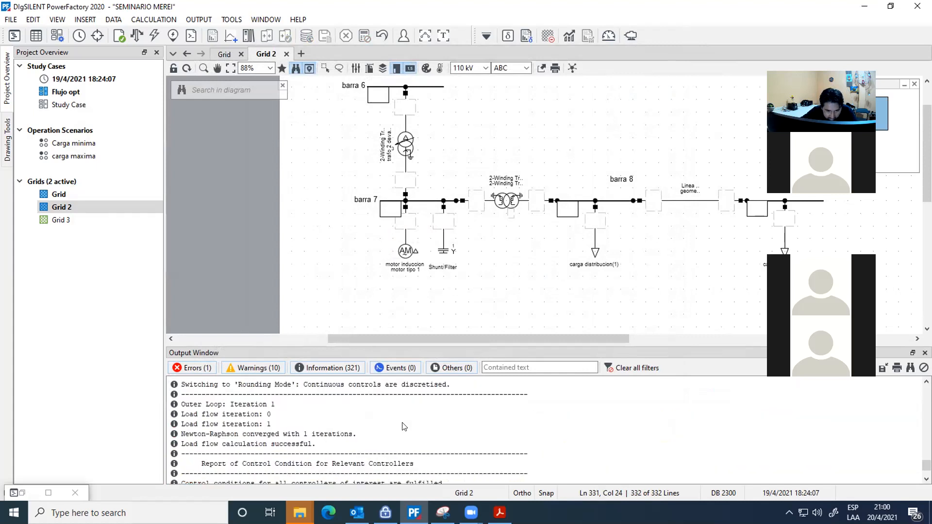
scroll(403, 427, "up", 2)
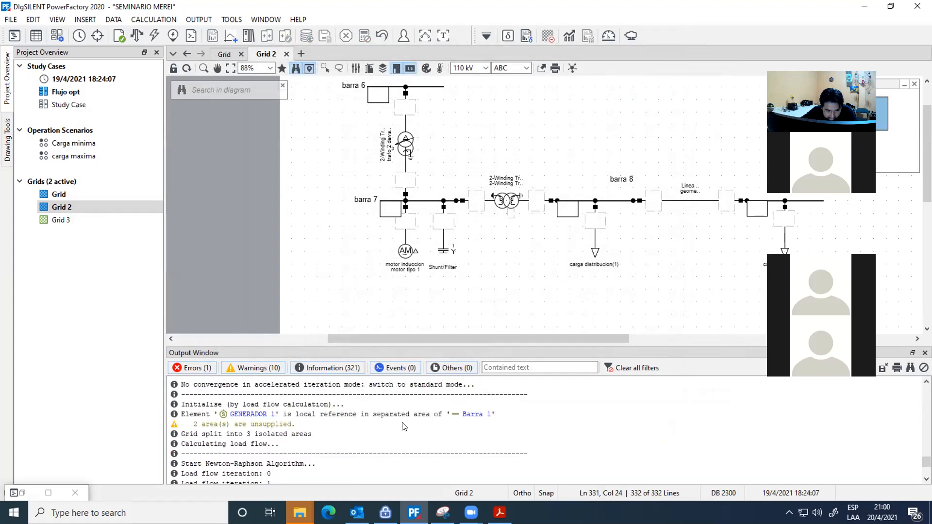
scroll(403, 426, "down", 10)
- Disable active power estimation for the induction motor at barra 7
double_click(407, 252)
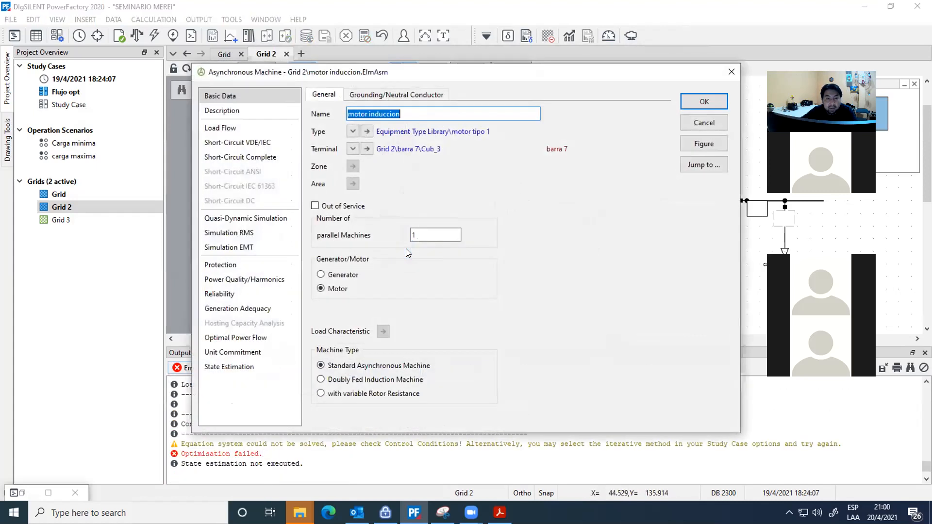
left_click(228, 367)
left_click(321, 141)
left_click(693, 102)
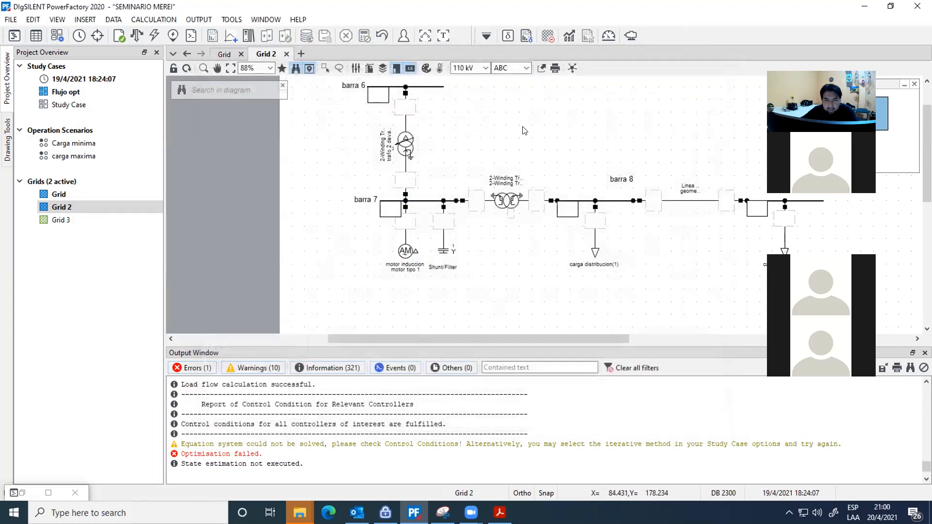
- Check the state estimation option of the transformer between barra 6 and barra 7, and the available settings of barra 6
double_click(406, 153)
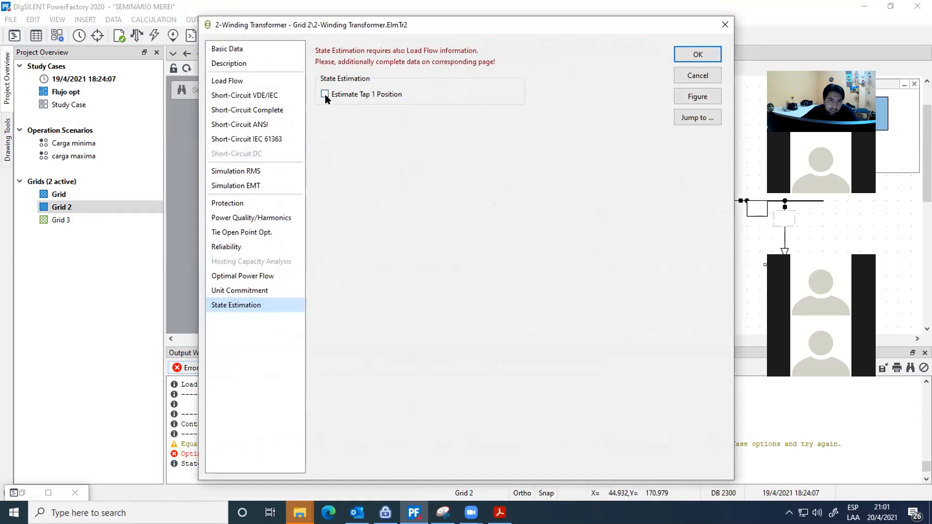
left_click(697, 75)
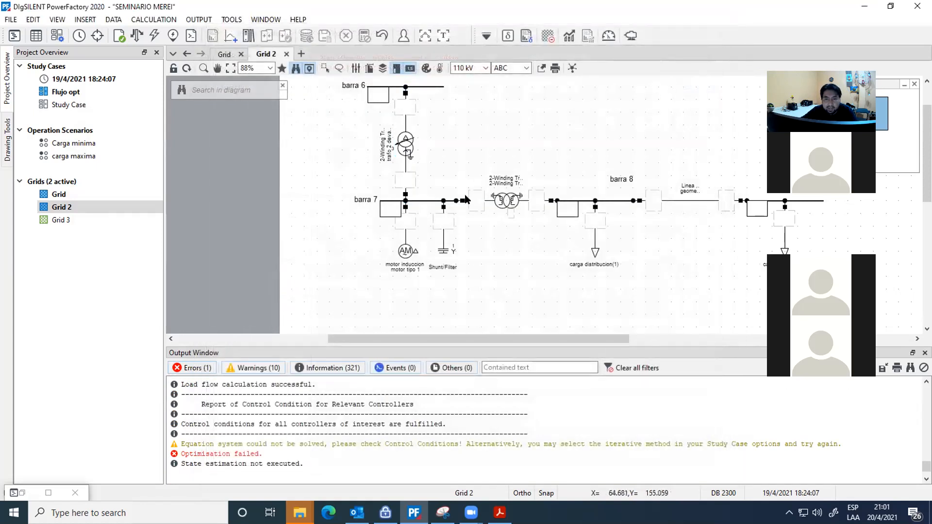
double_click(424, 86)
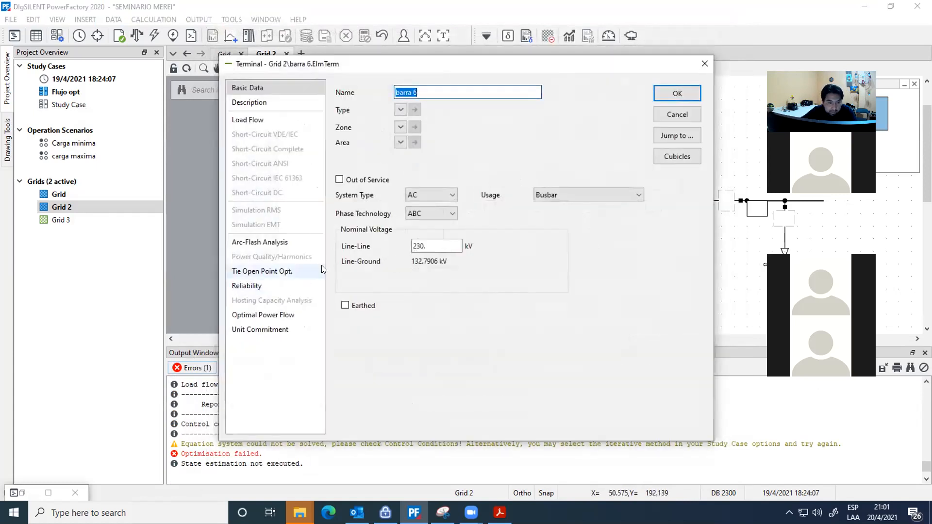
left_click(677, 116)
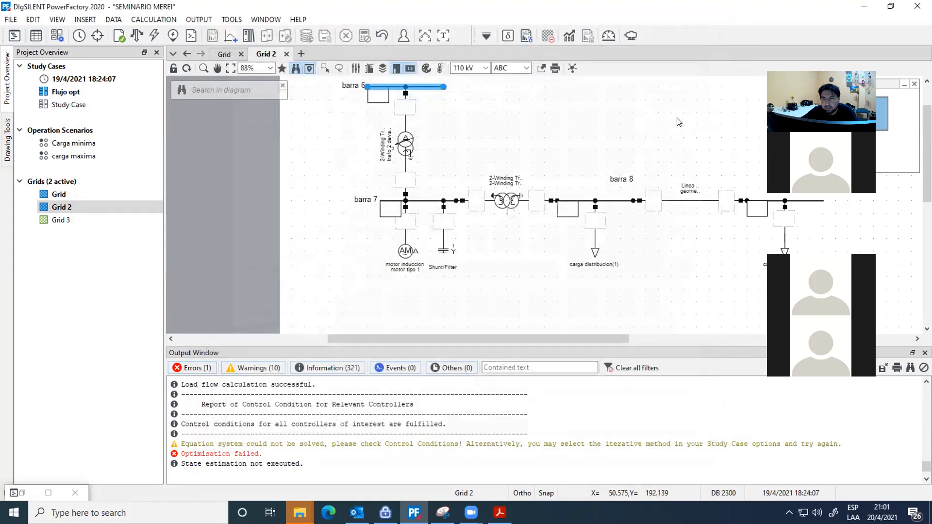
- Enable estimation of active and reactive power for GENERADOR 1 at Barra 1 in Grid
left_click(220, 54)
double_click(416, 145)
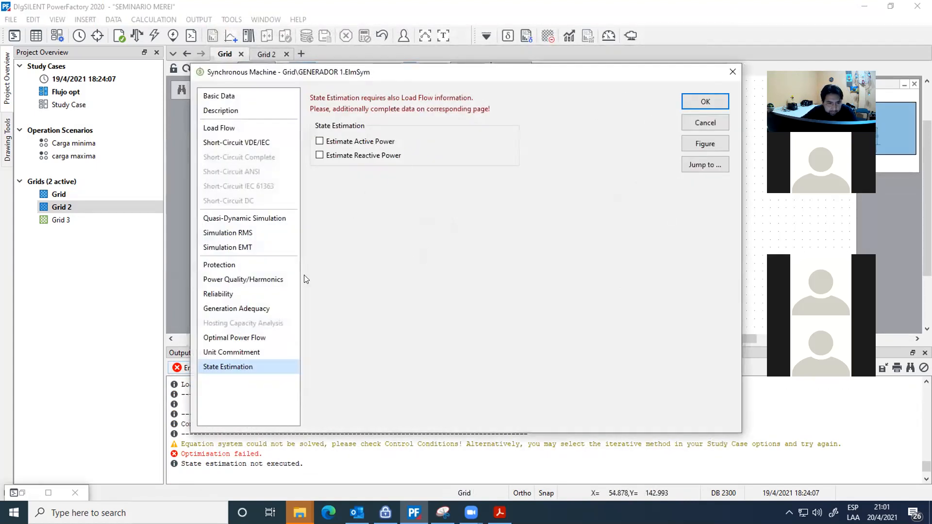
left_click(320, 141)
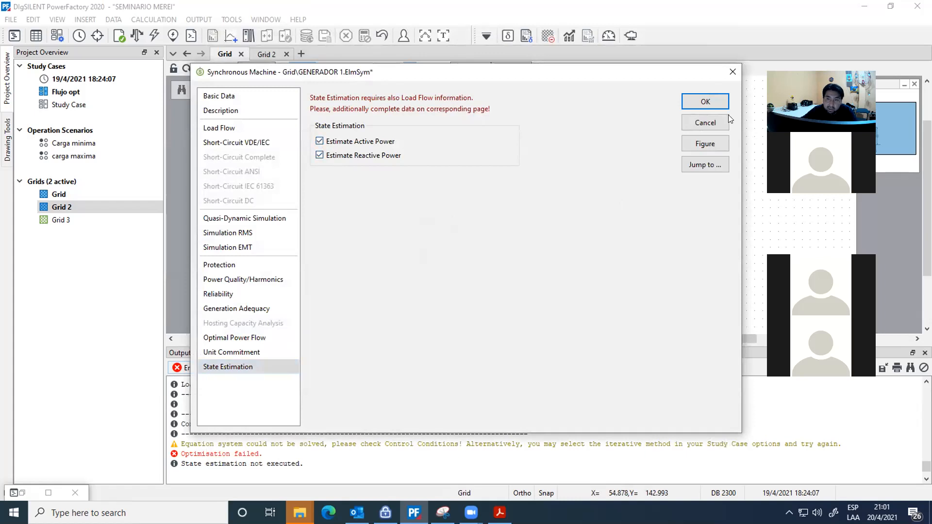
left_click(713, 103)
- Run the state estimation with the generator's powers estimated and examine the generator results at Barra 1
left_click(607, 38)
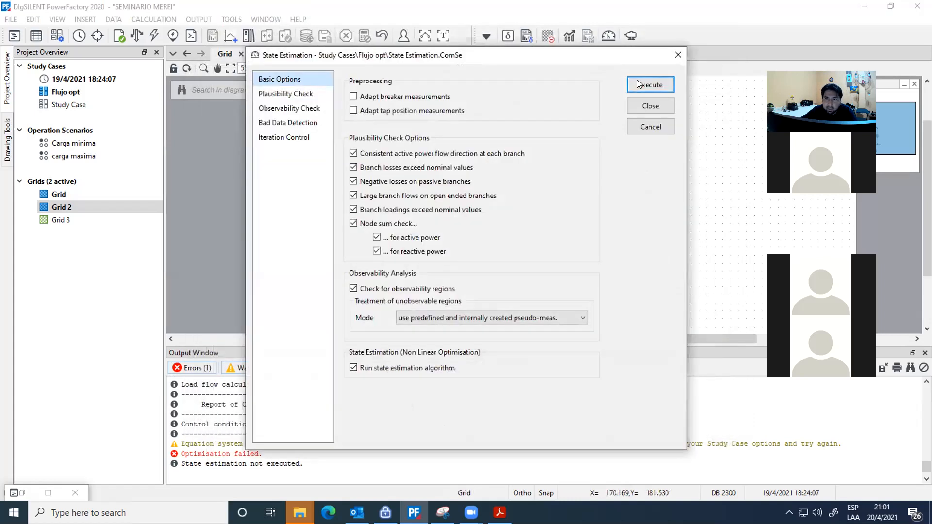
left_click(649, 85)
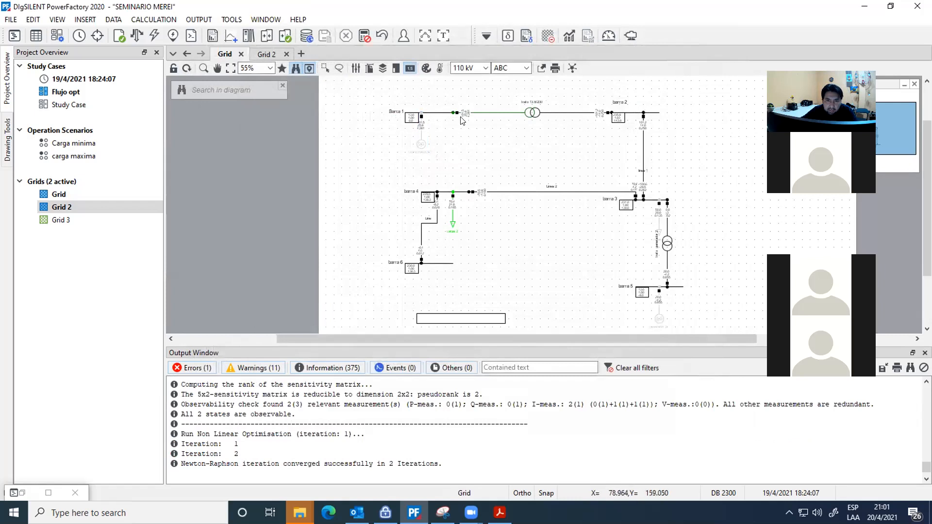
mouse_move(421, 127)
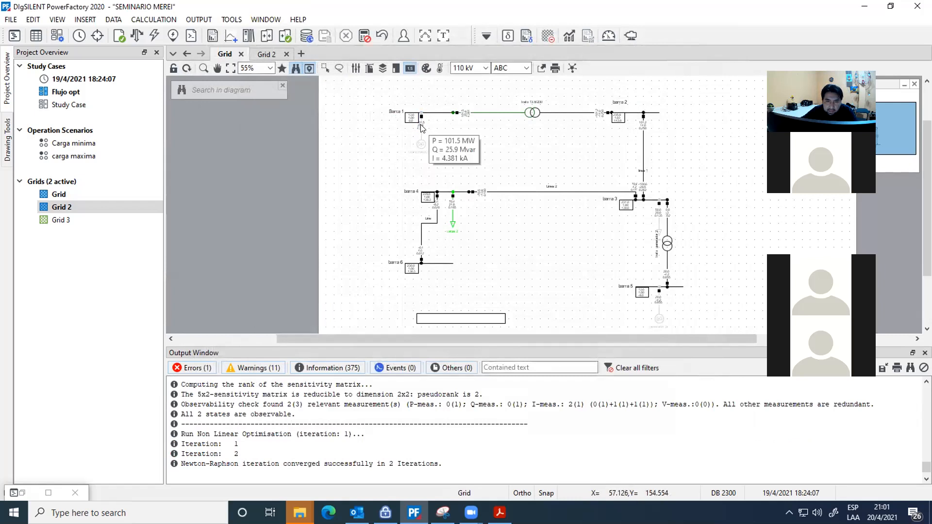